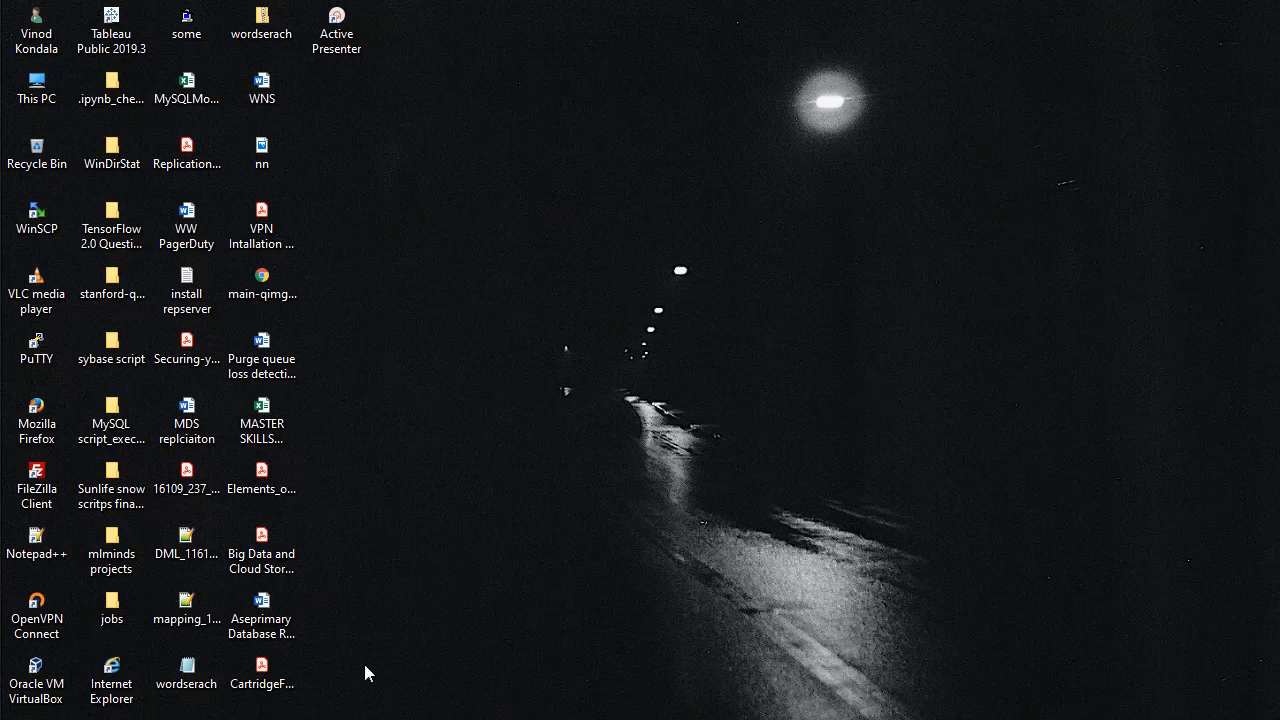
Step: Search Google for 'virtualbox' in a new Chrome tab
key(alt+Tab)
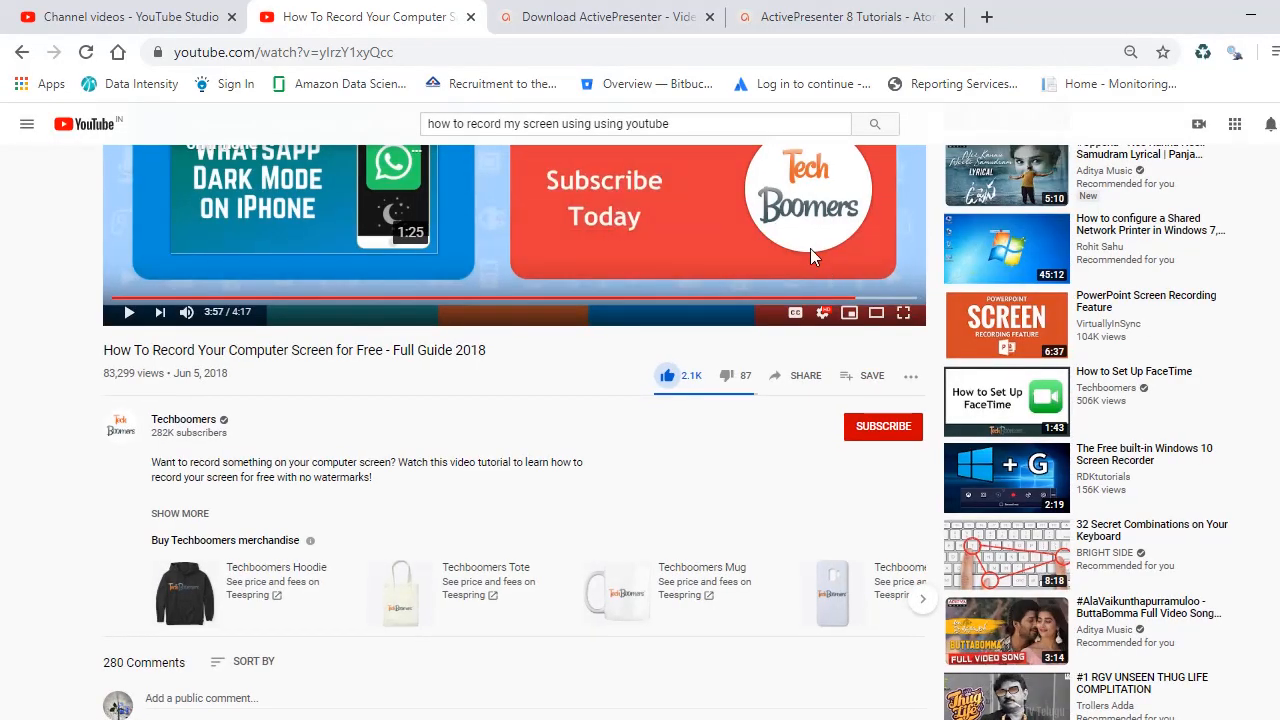
click(983, 12)
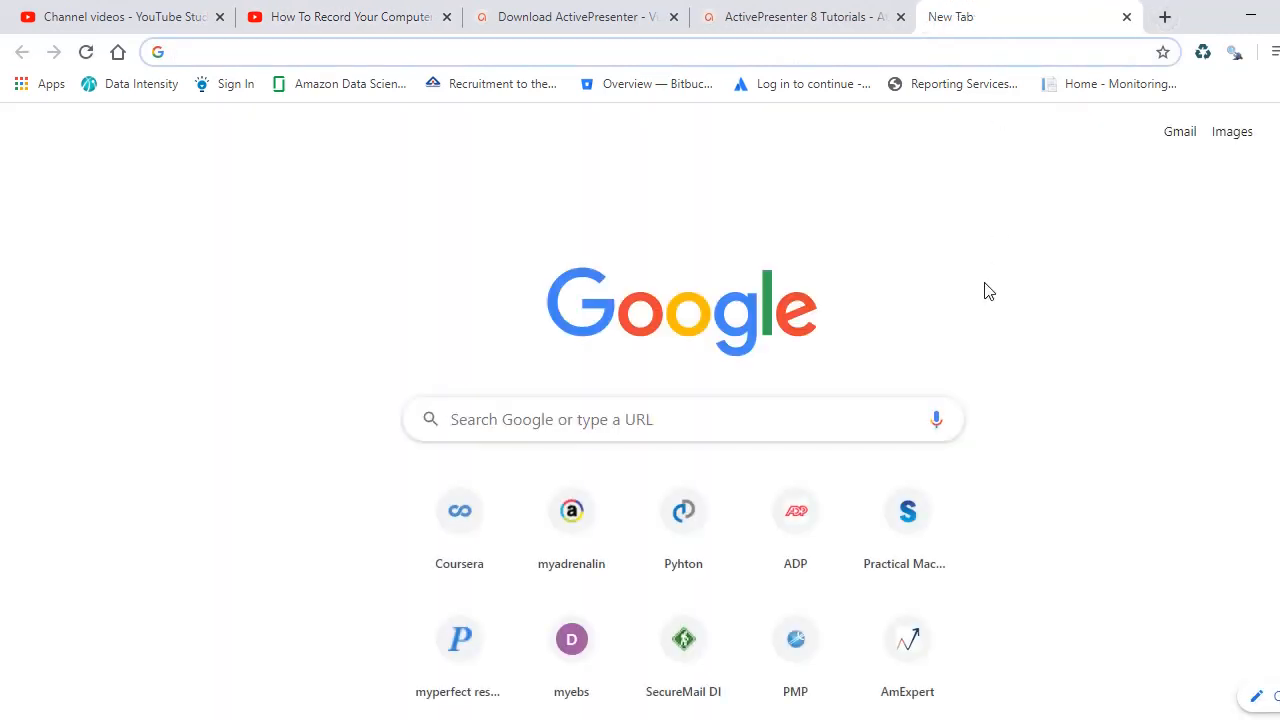
text(vir)
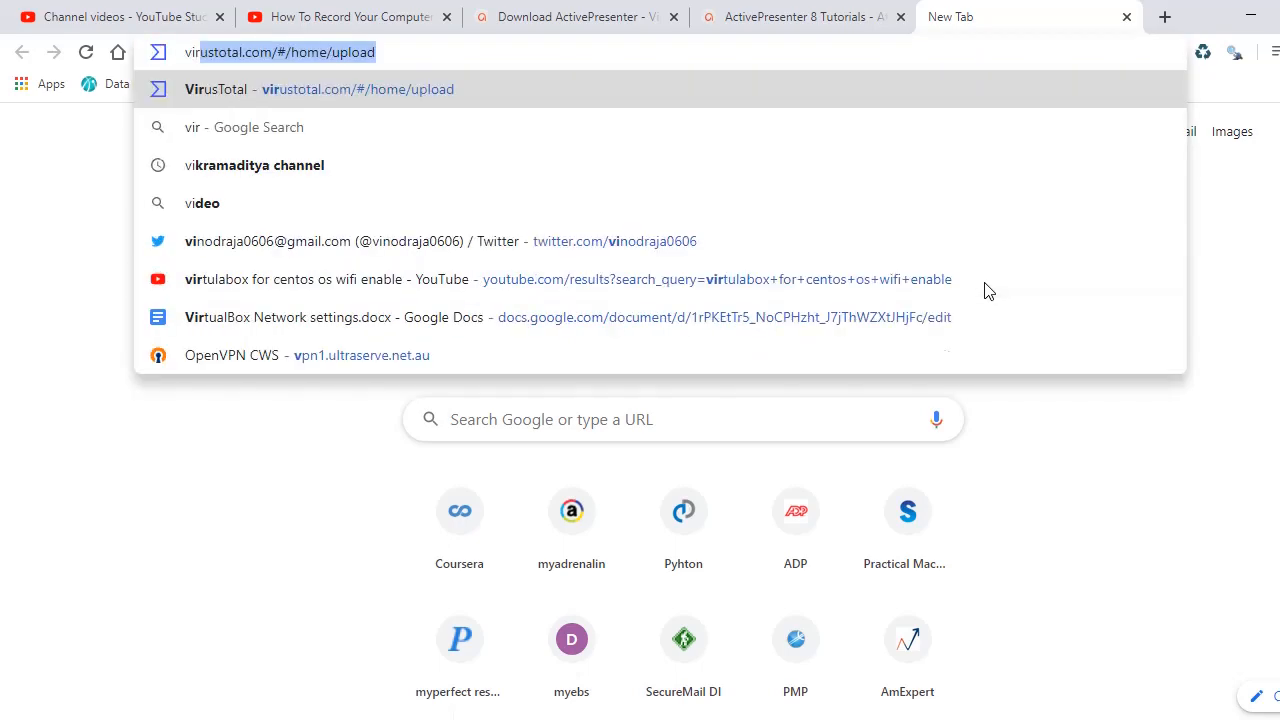
text(tualbox)
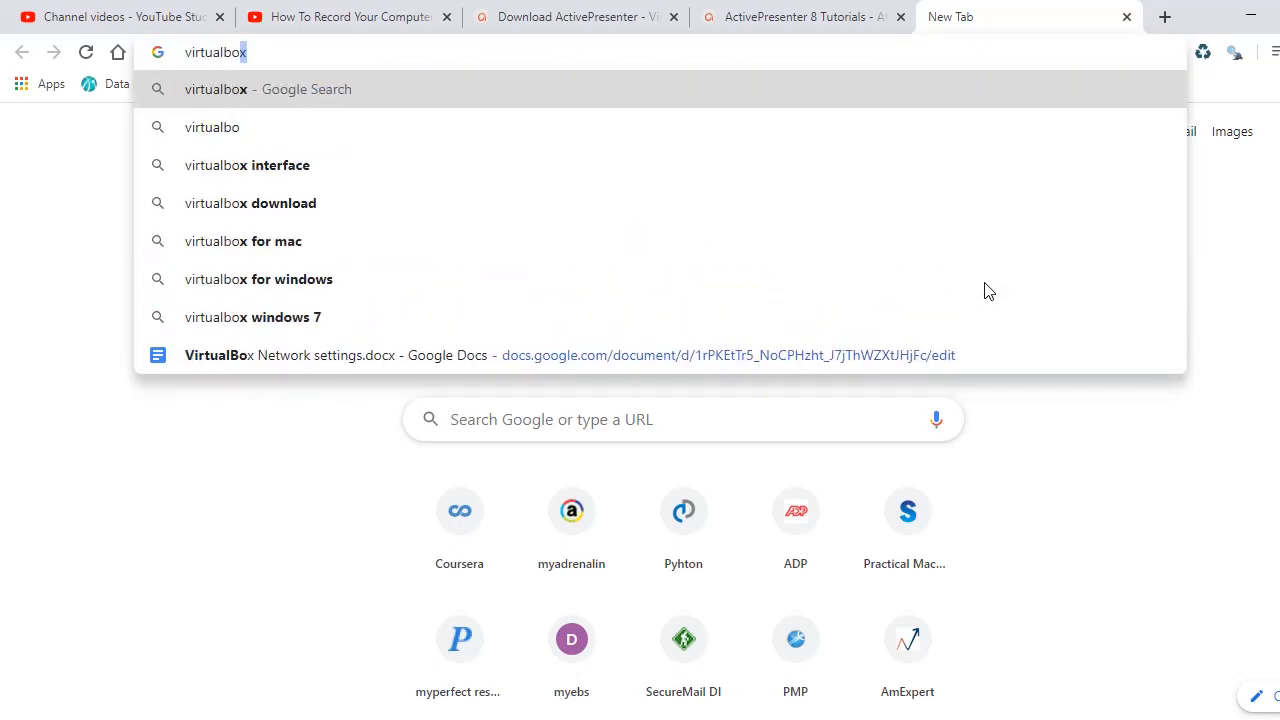
key(Return)
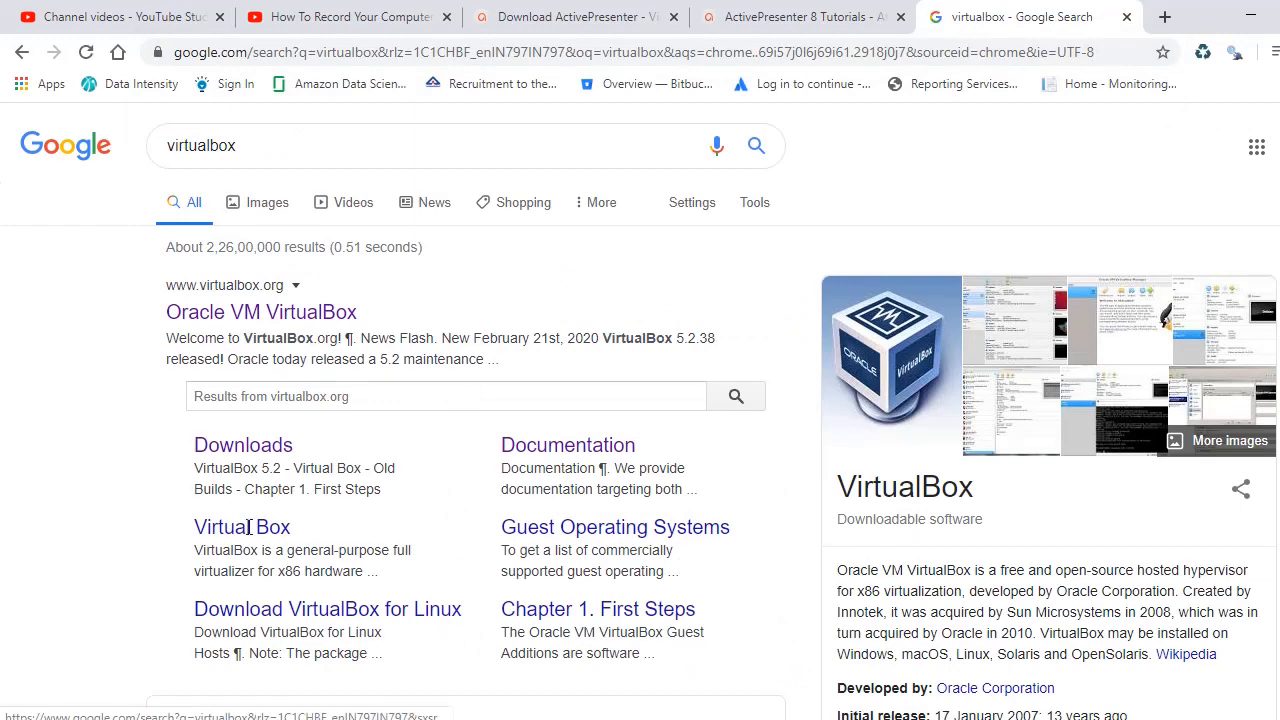
Step: Download VirtualBox-6.1.4-136177-Win.exe for Windows hosts from virtualbox.org and show Chrome's Downloads list
click(215, 314)
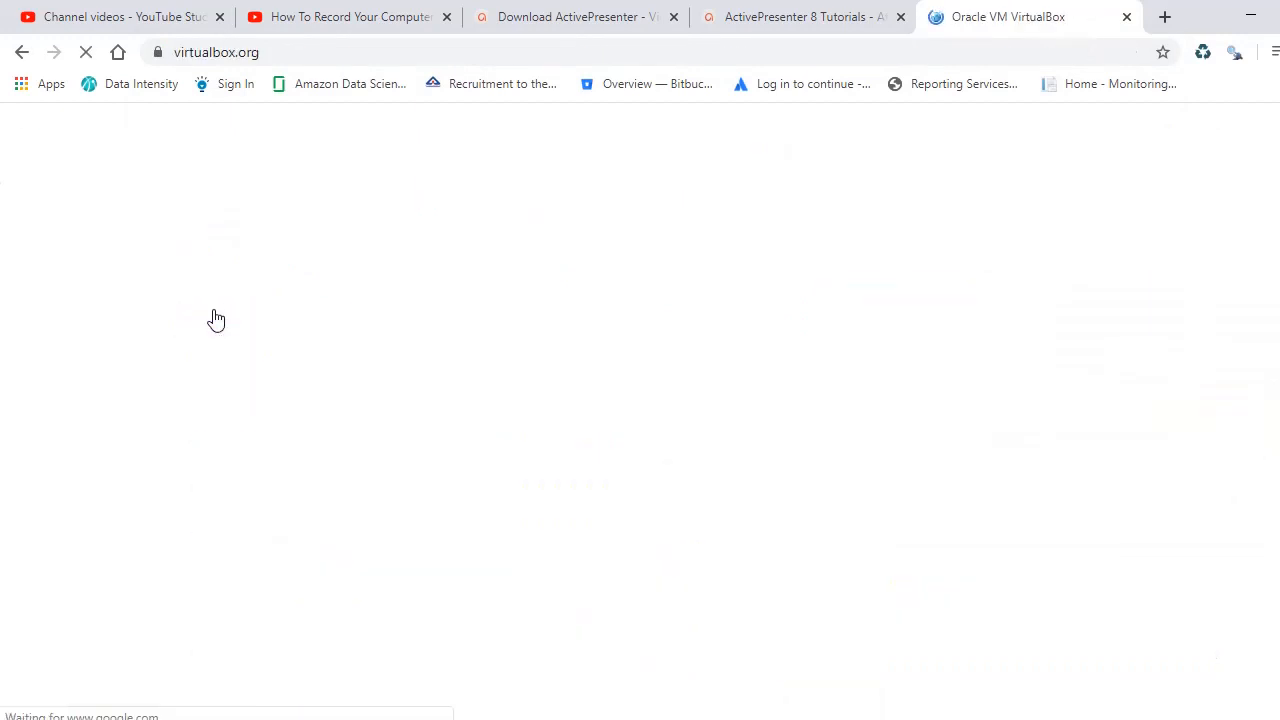
scroll(566, 340, down, 2)
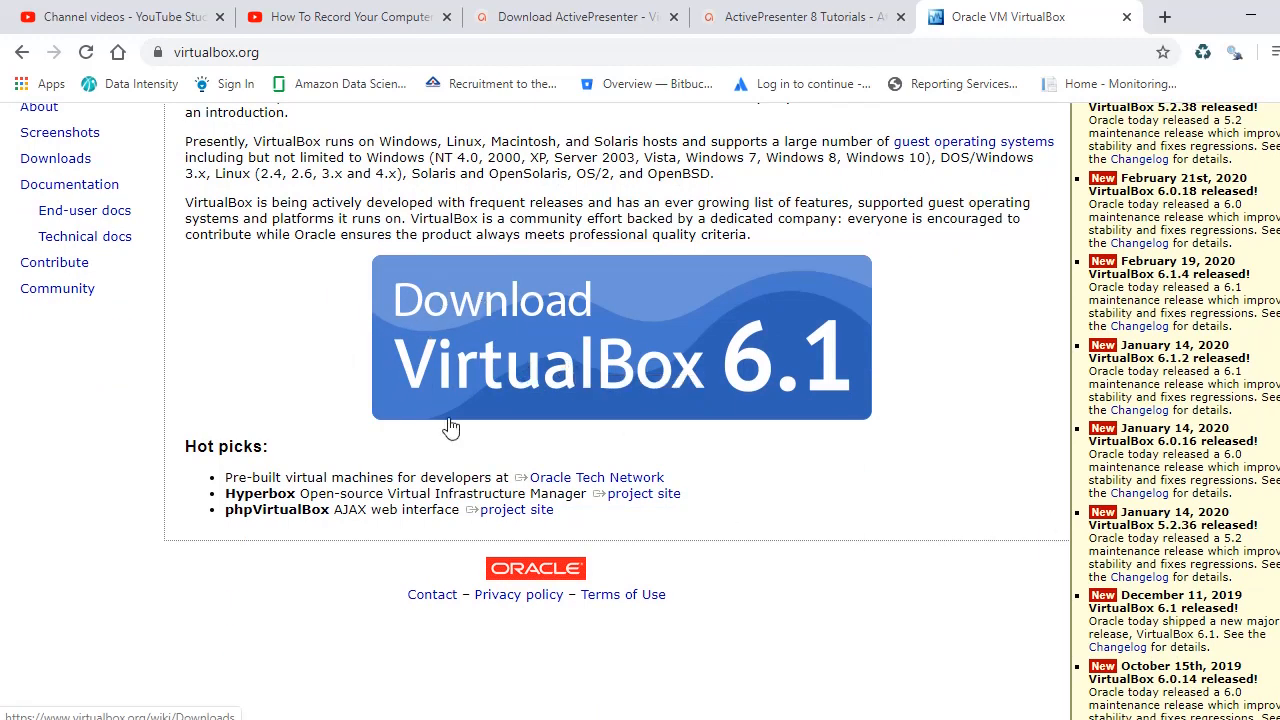
click(693, 340)
scroll(427, 498, down, 2)
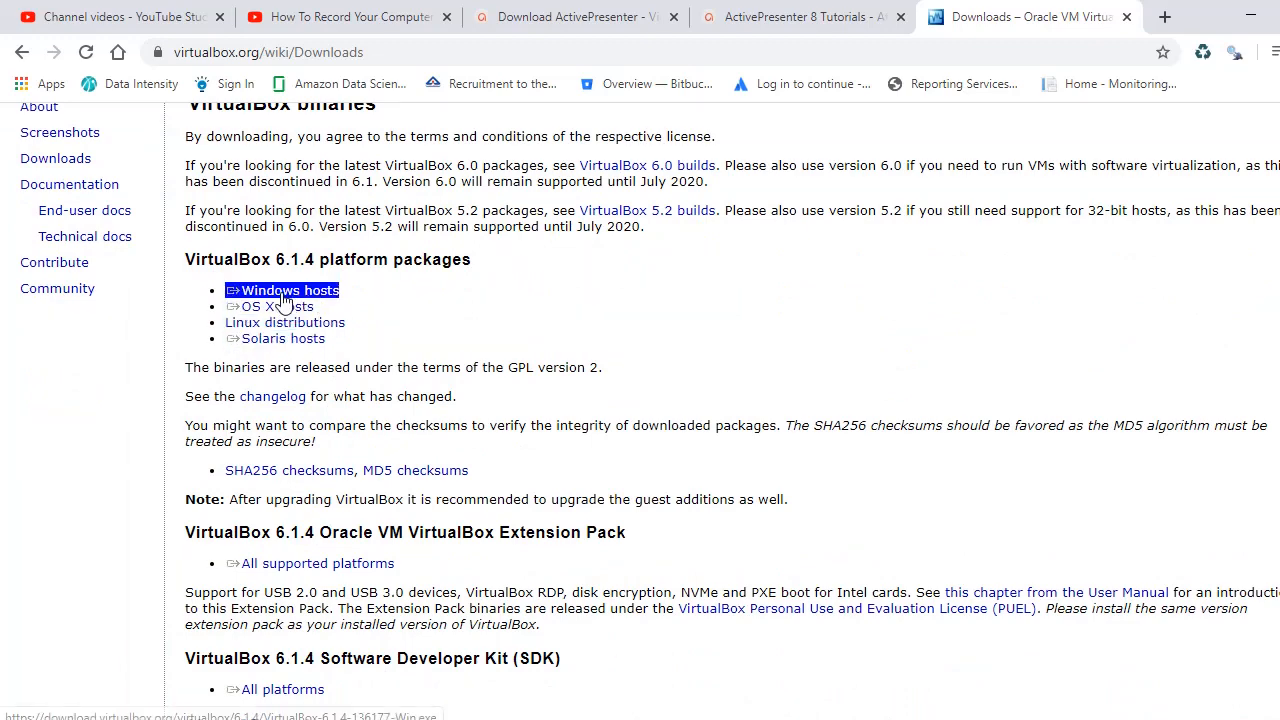
click(274, 297)
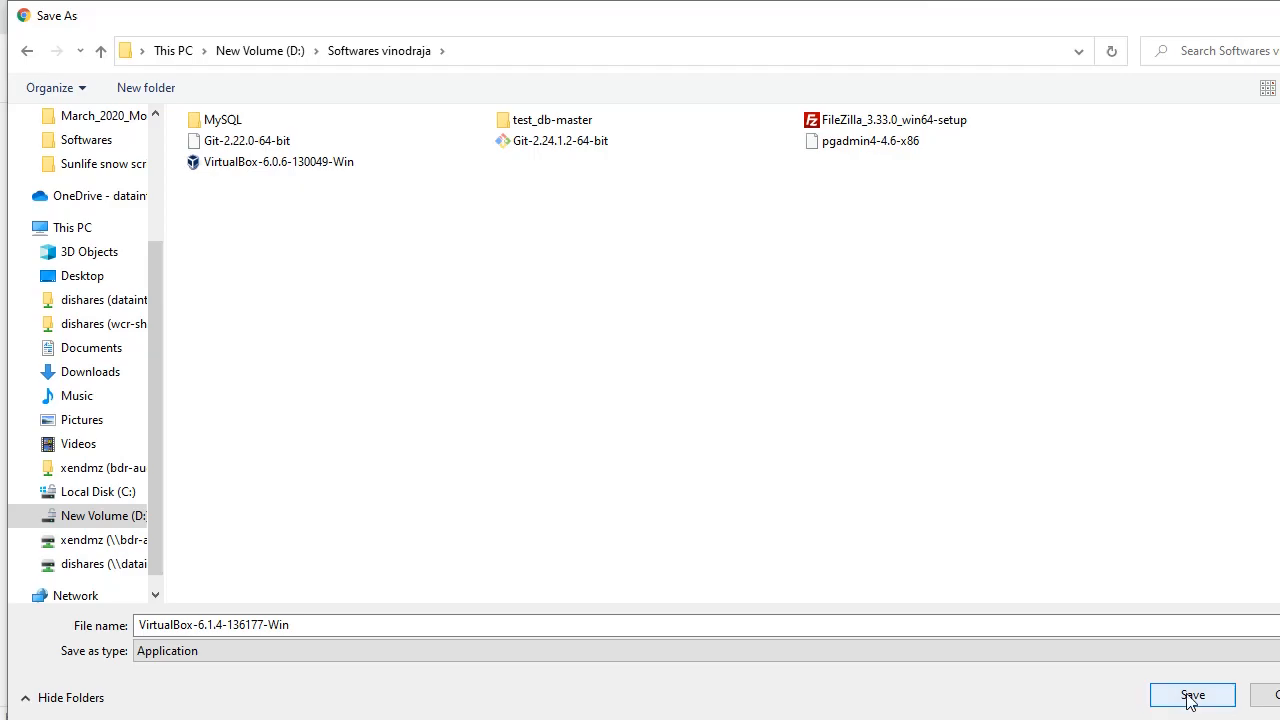
click(1190, 695)
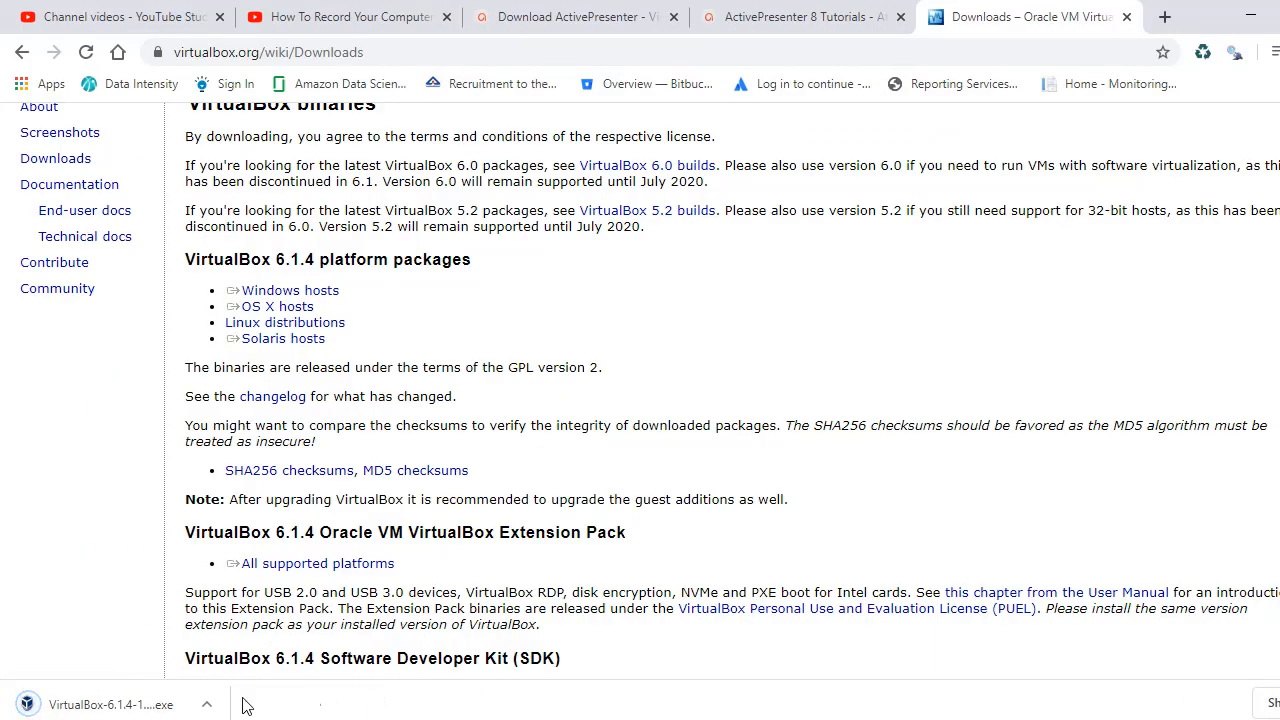
click(1274, 703)
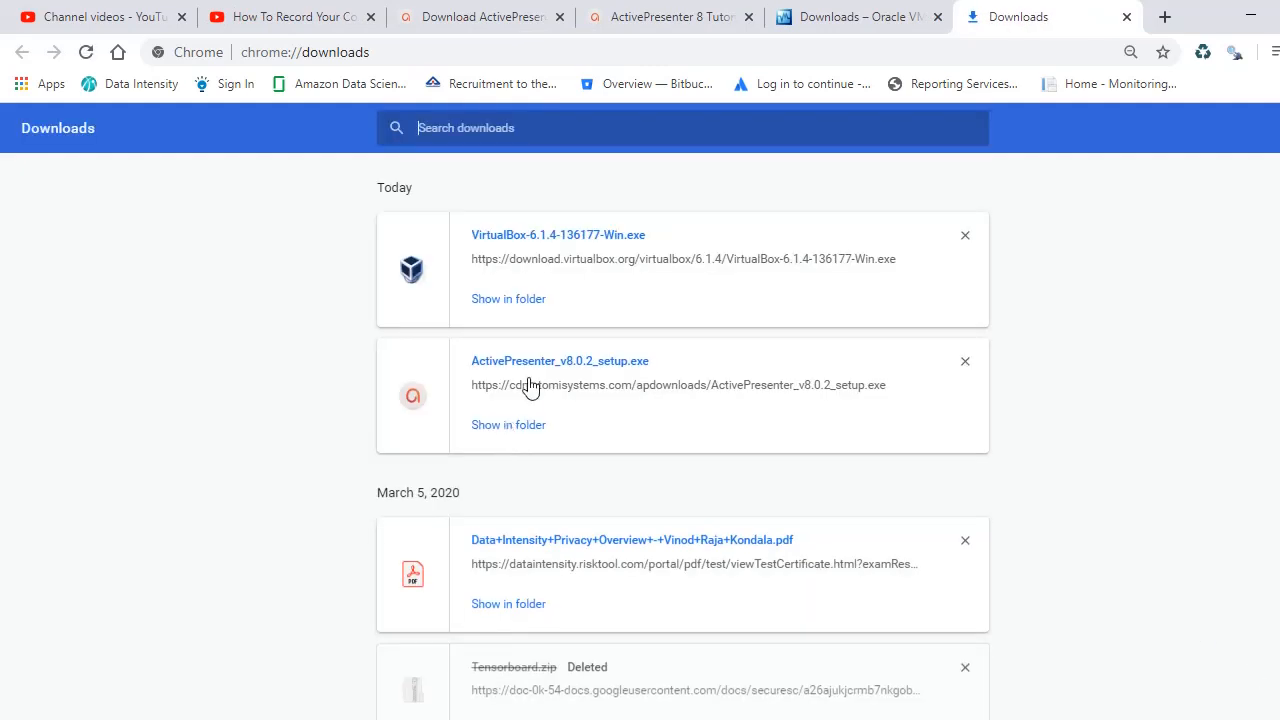
Step: Launch the VirtualBox 6.1.4 installer from its folder, cancel setup, and minimize Explorer and Chrome
click(503, 306)
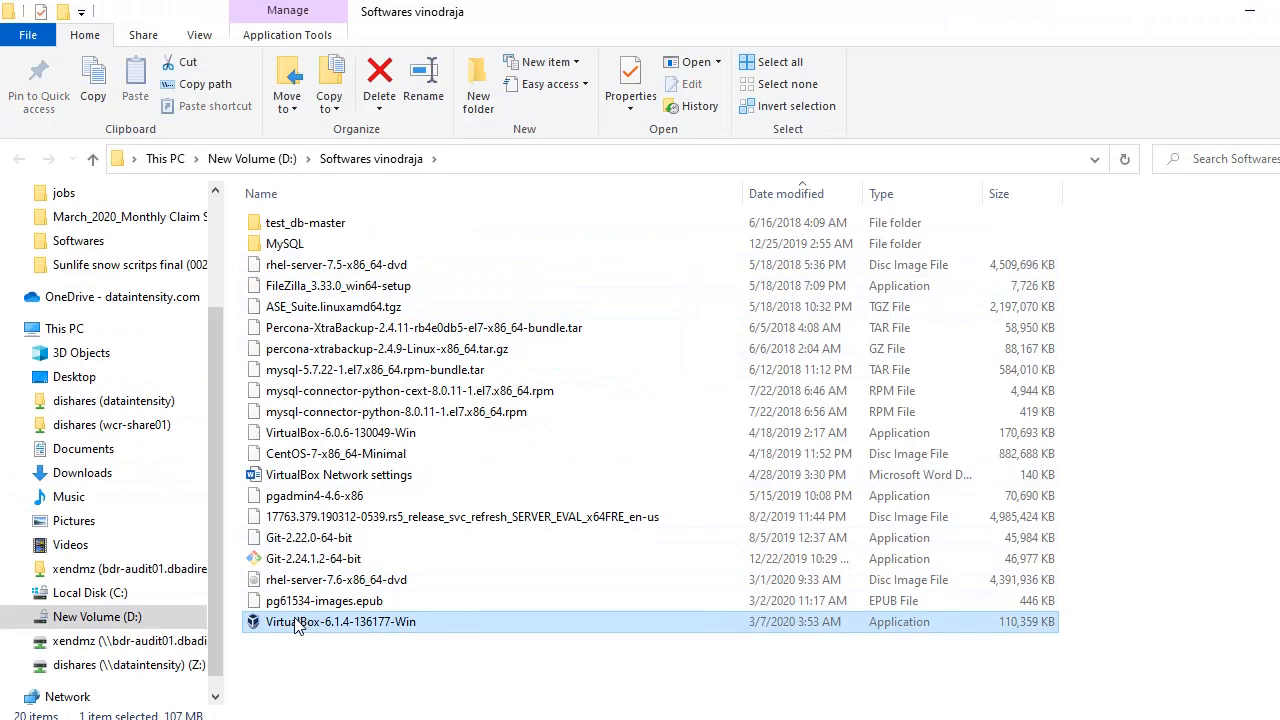
double_click(298, 626)
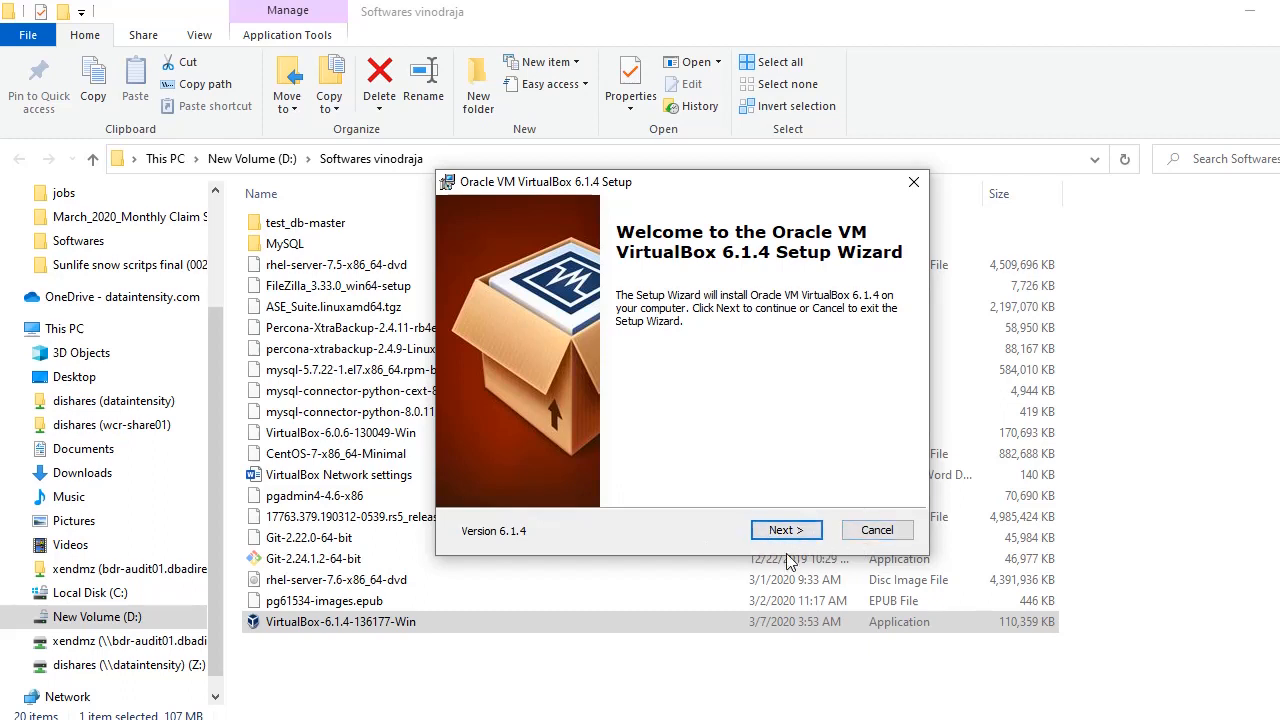
click(862, 532)
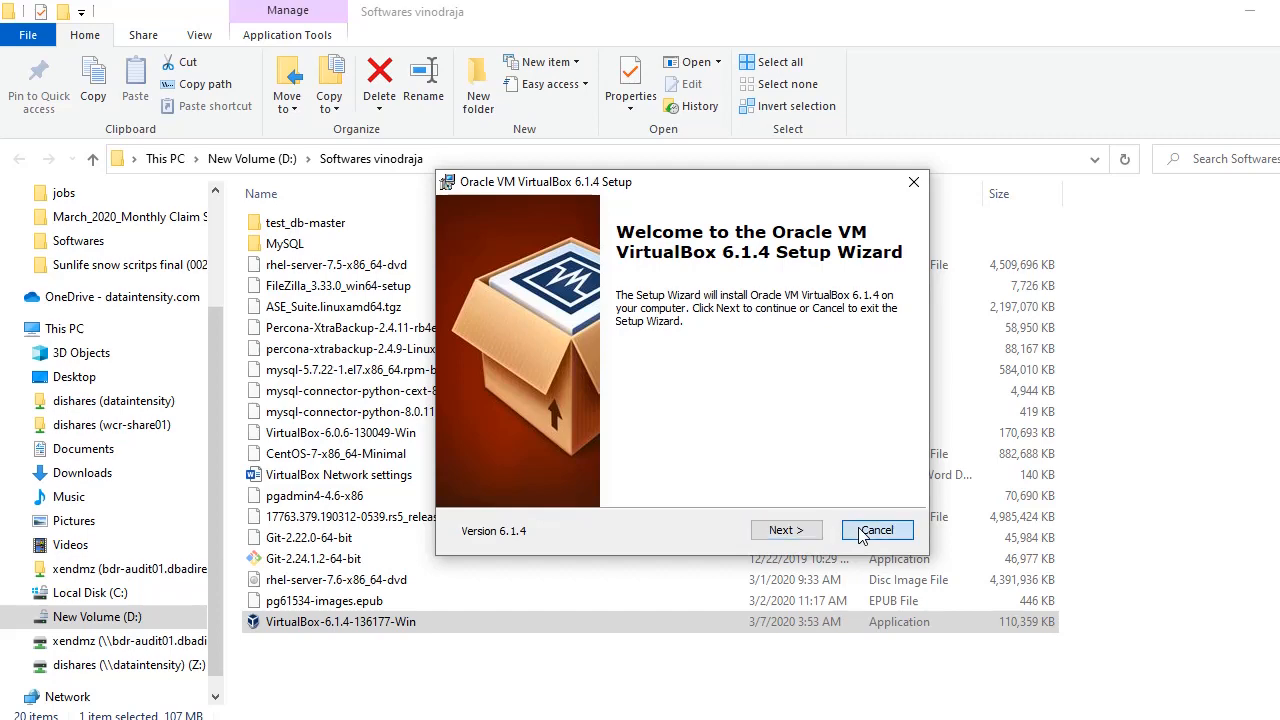
click(643, 411)
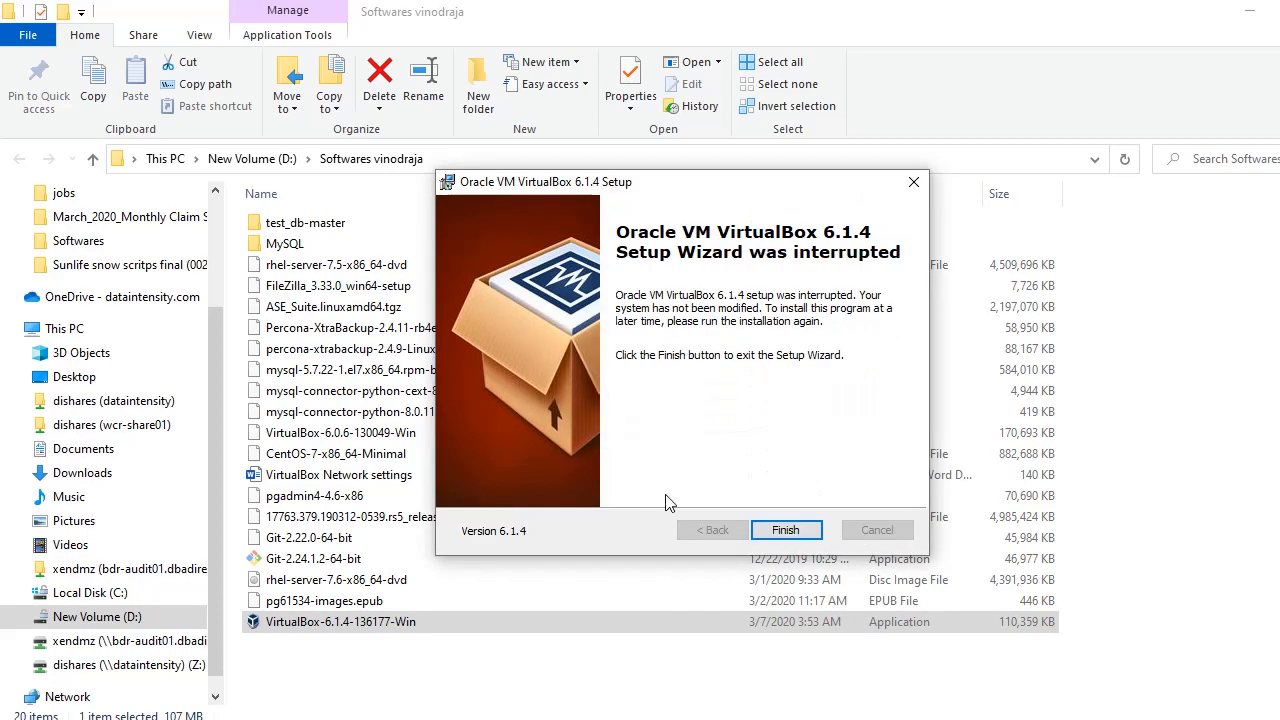
click(790, 531)
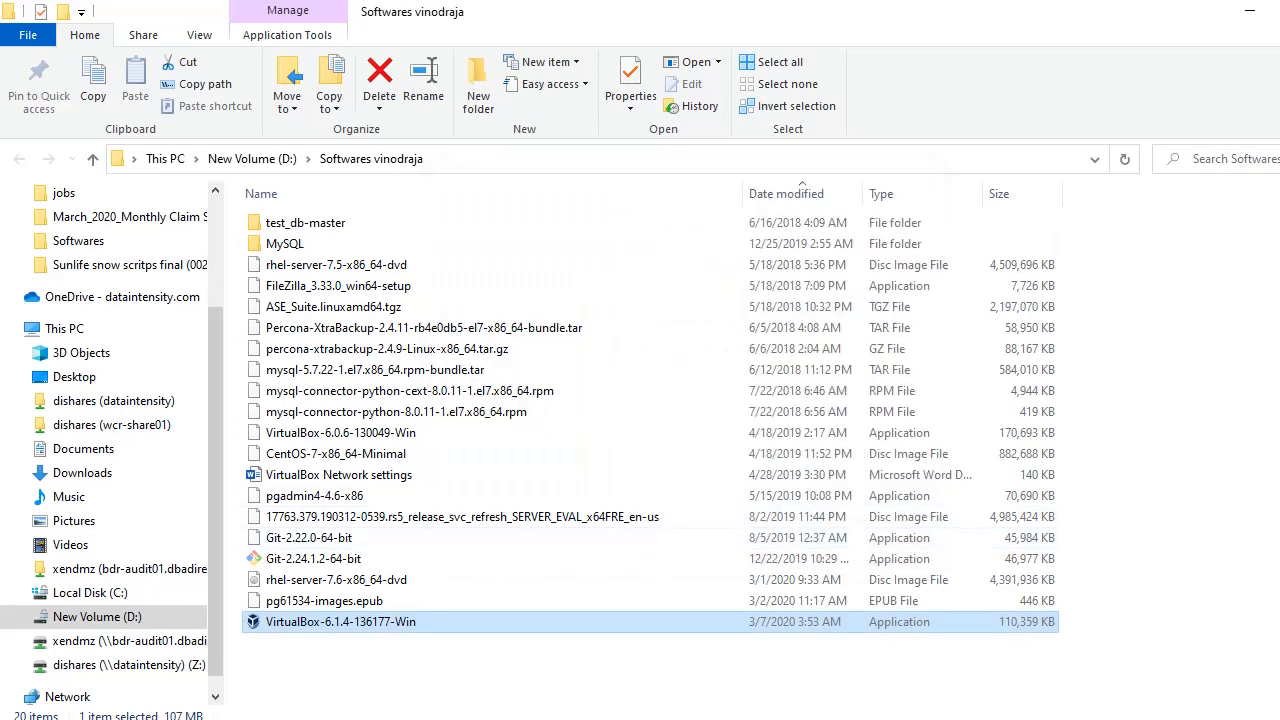
click(1250, 11)
click(1248, 14)
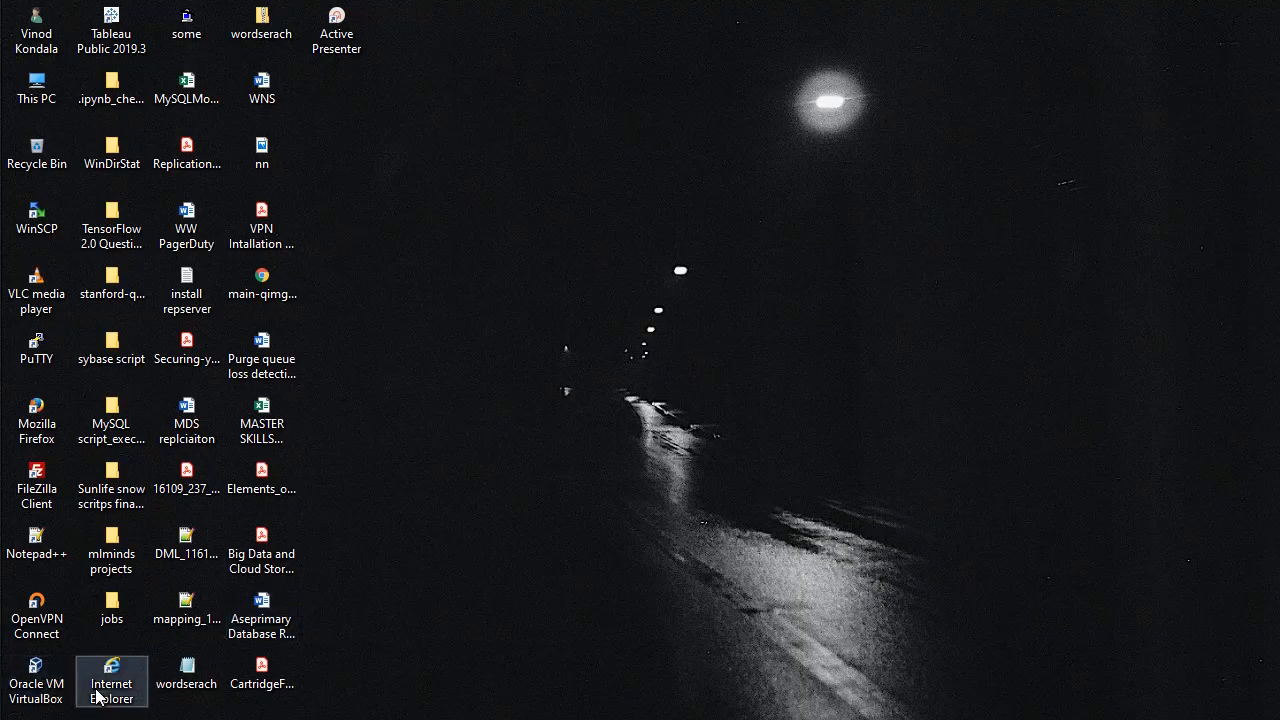
Step: Launch VirtualBox Manager from the desktop shortcut, dismiss the new-version notice, and select redht7.6
drag(50, 680, 545, 345)
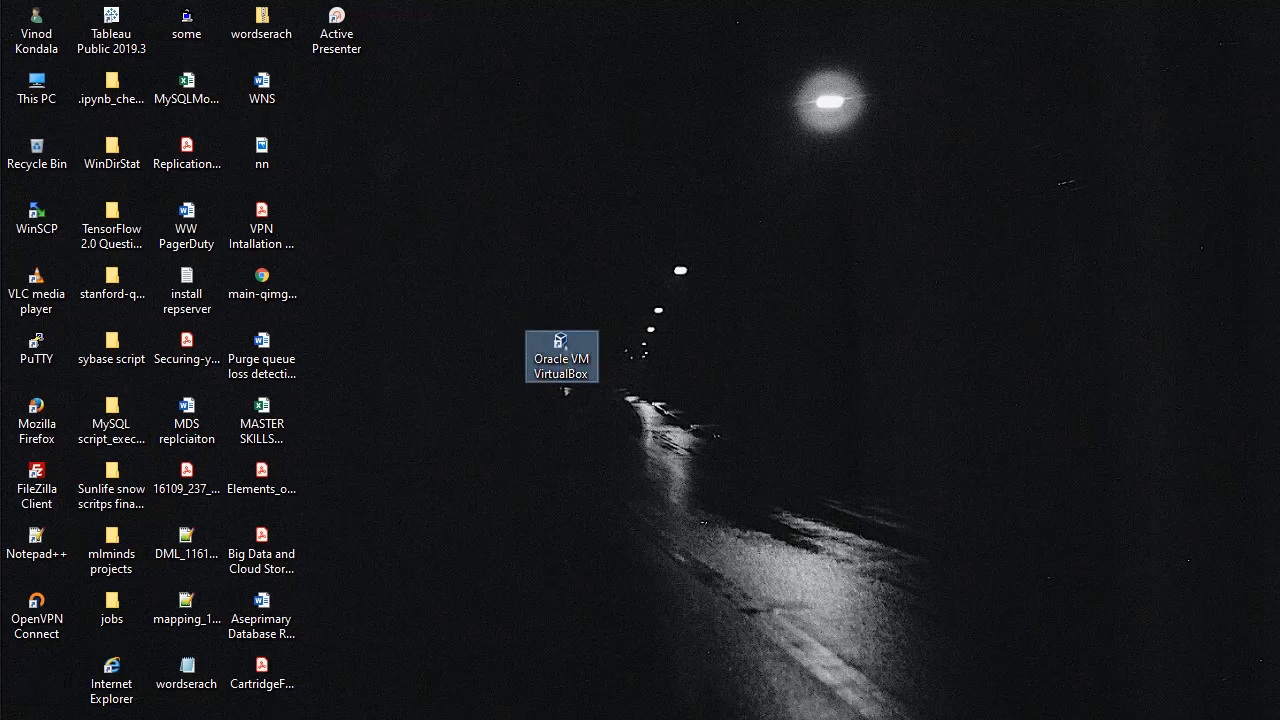
click(1165, 719)
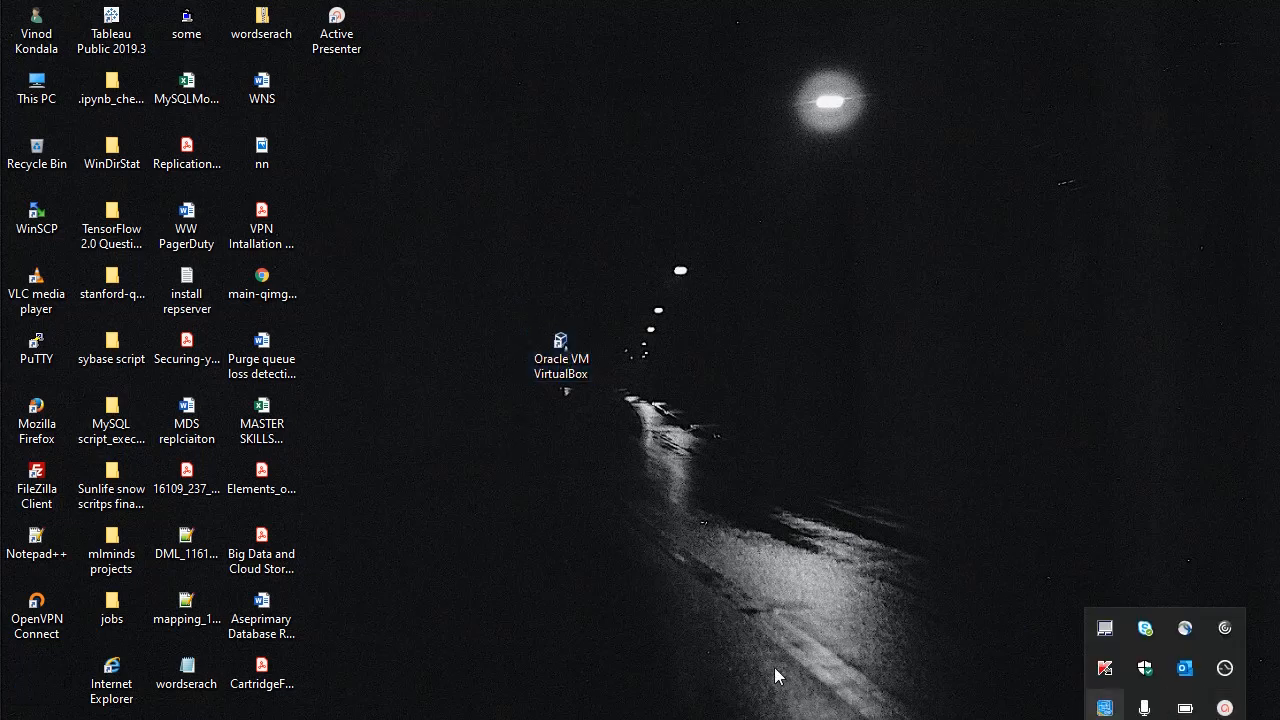
double_click(571, 381)
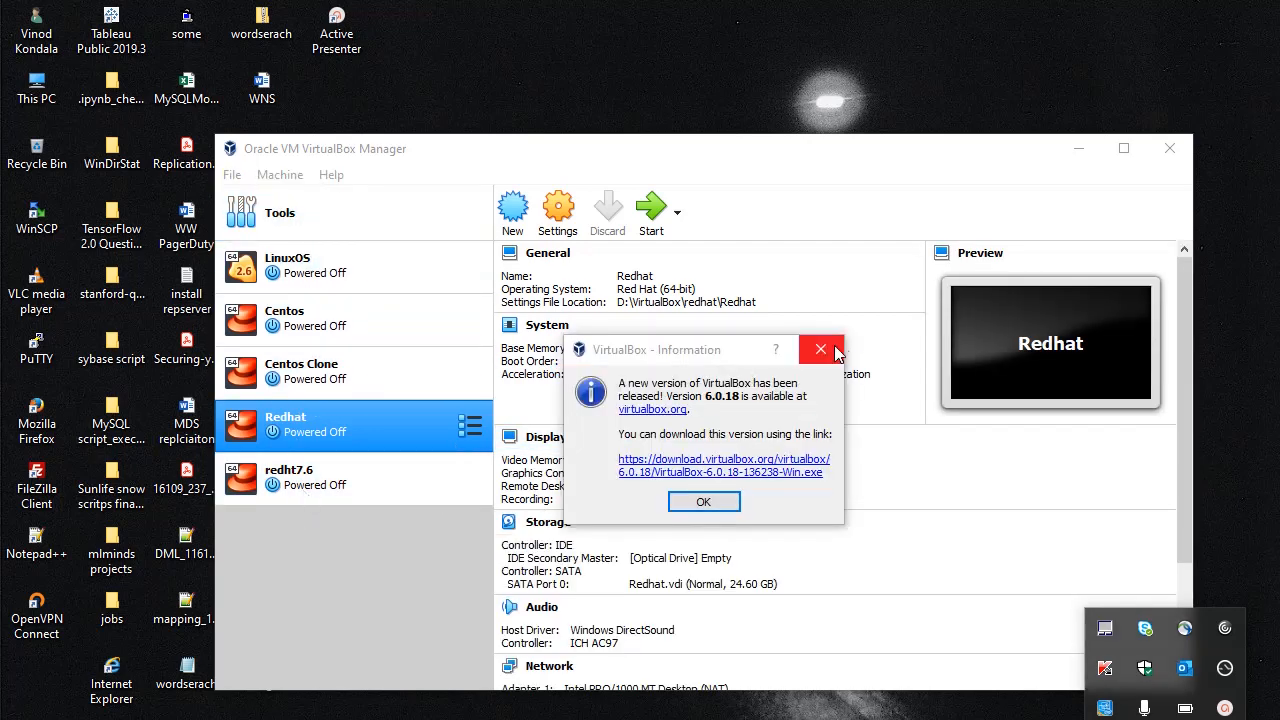
click(829, 350)
click(313, 472)
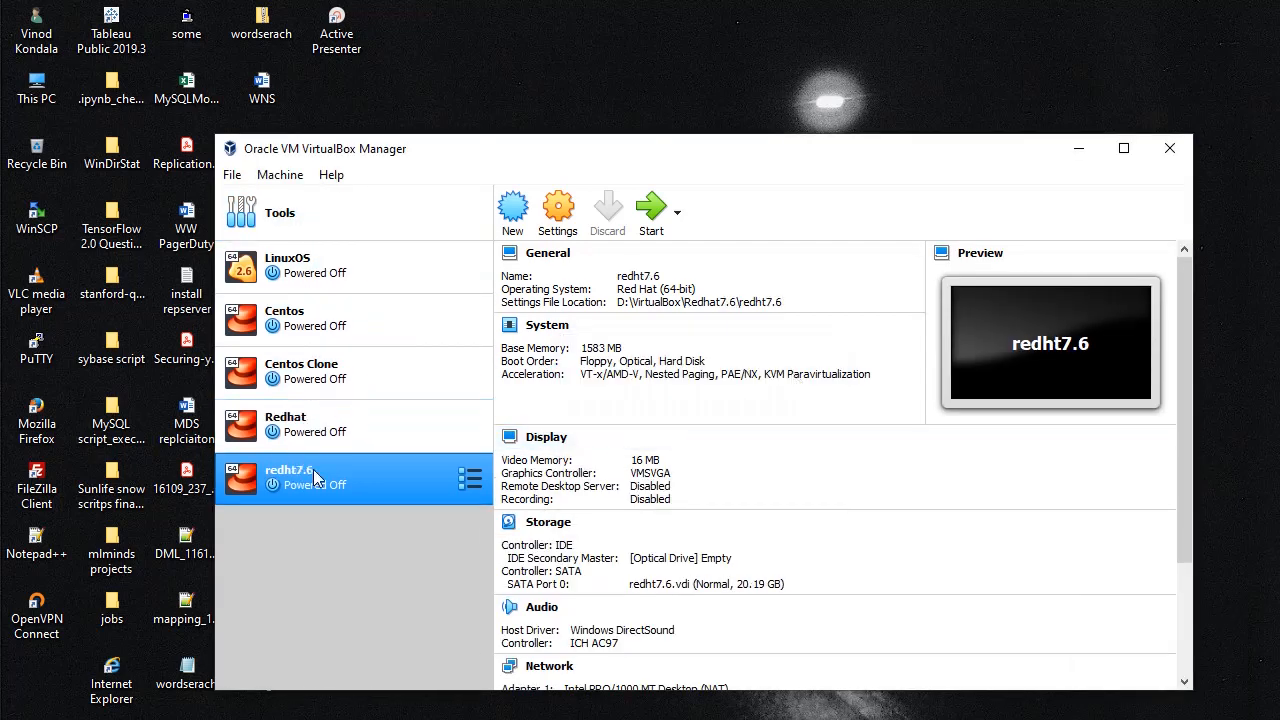
Step: Start a new virtual machine and browse its machine folder to D:\VirtualBox
click(513, 215)
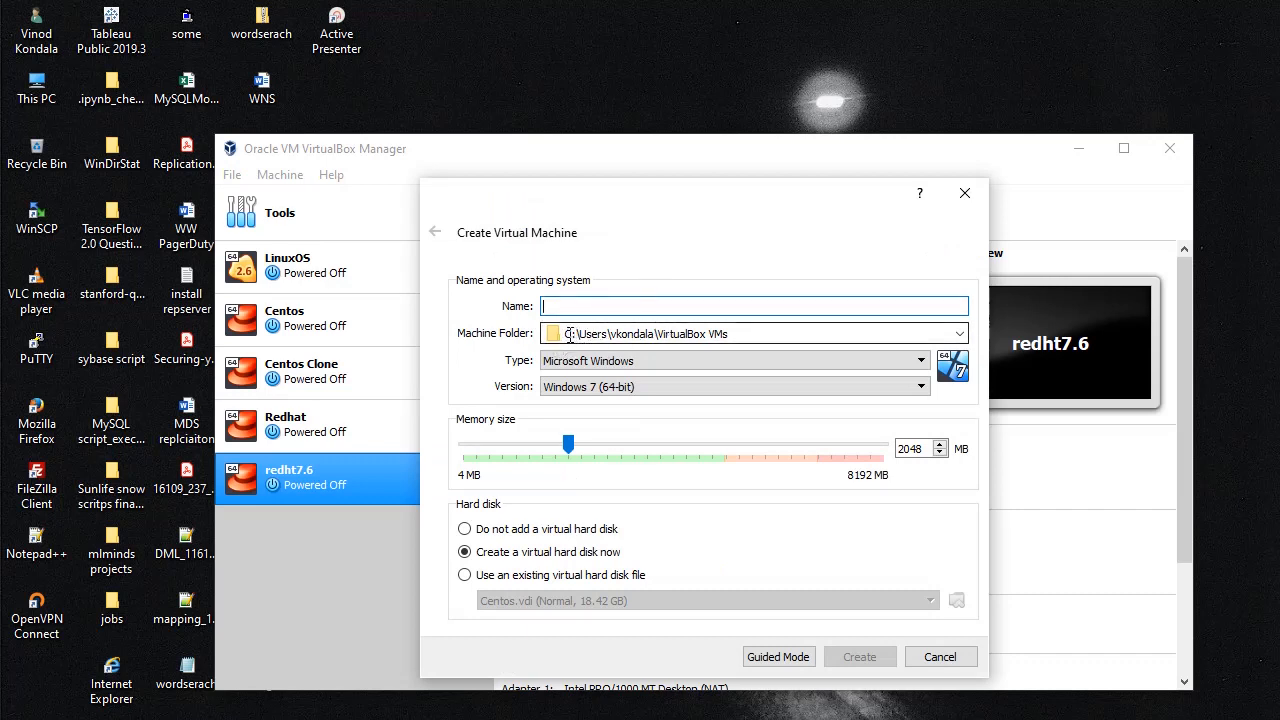
click(960, 335)
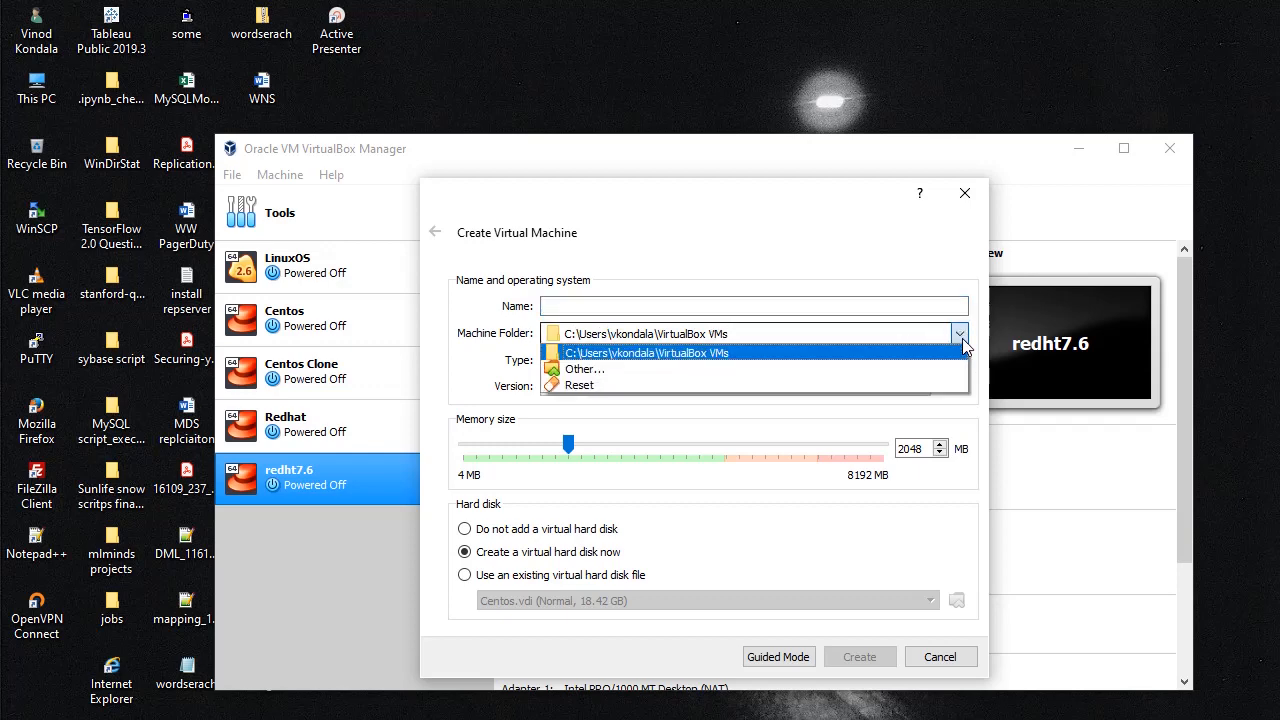
click(586, 369)
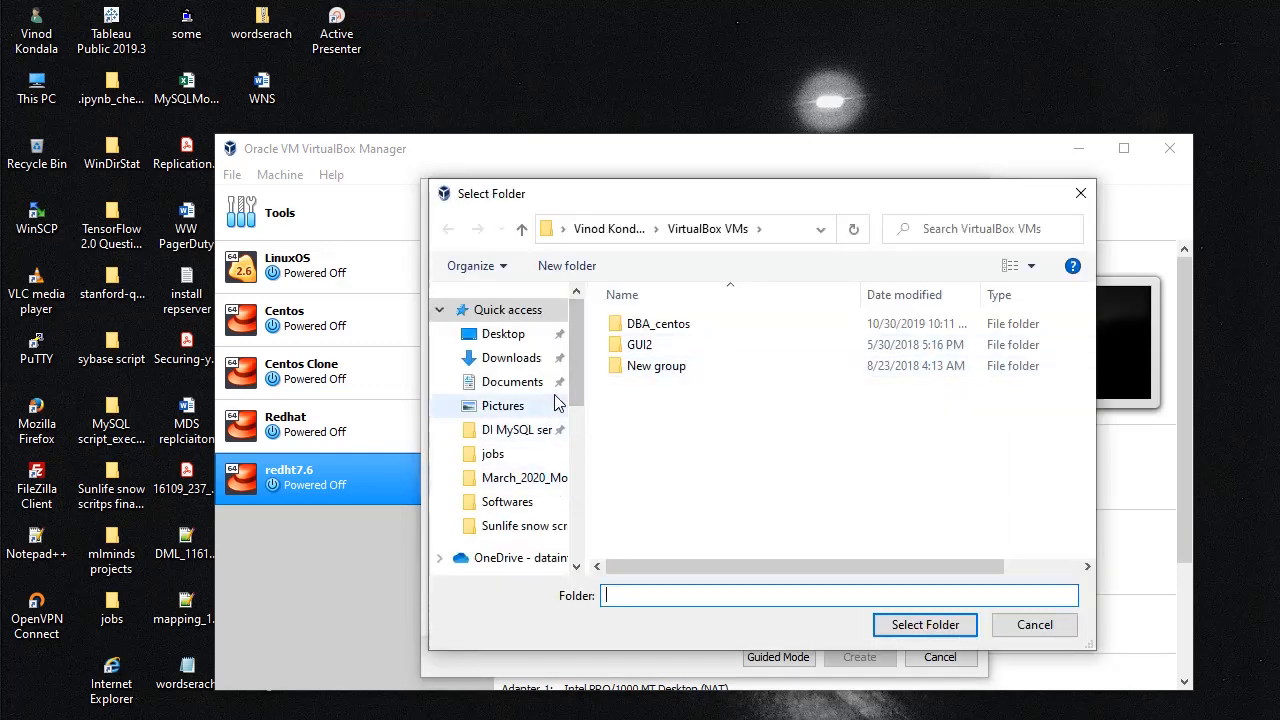
drag(571, 368, 565, 505)
click(505, 513)
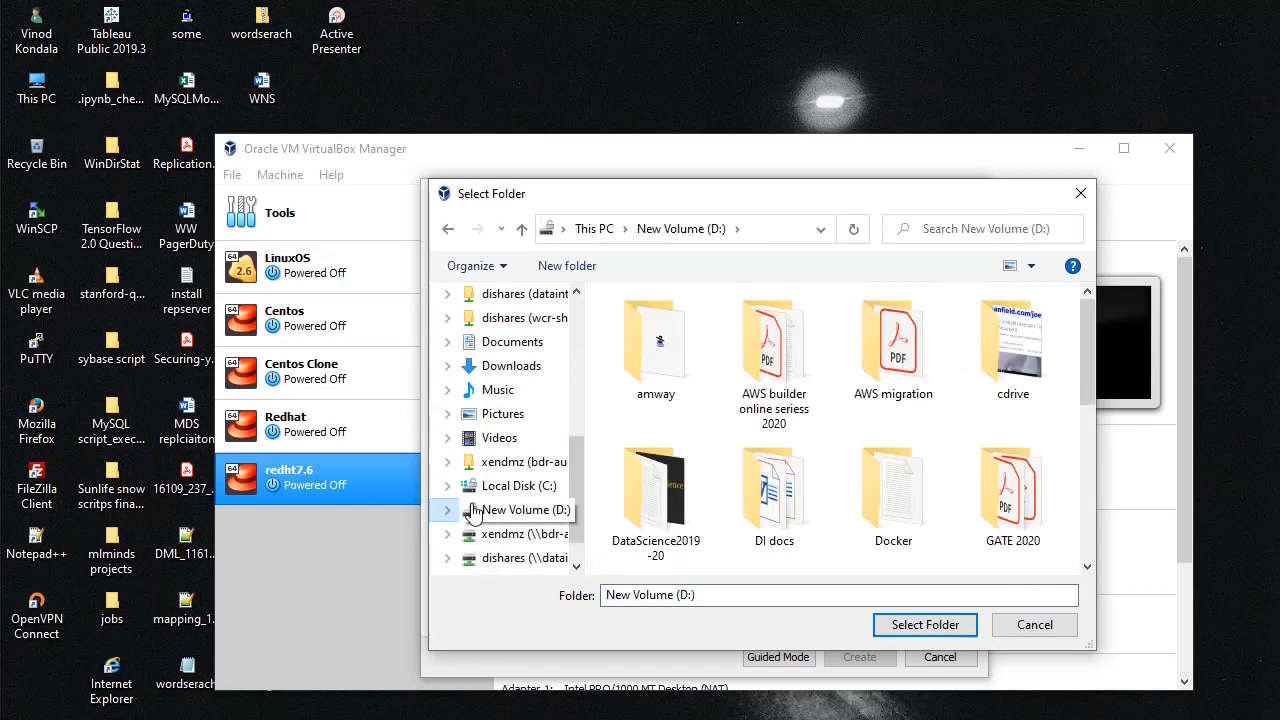
drag(1081, 360, 1093, 524)
double_click(655, 500)
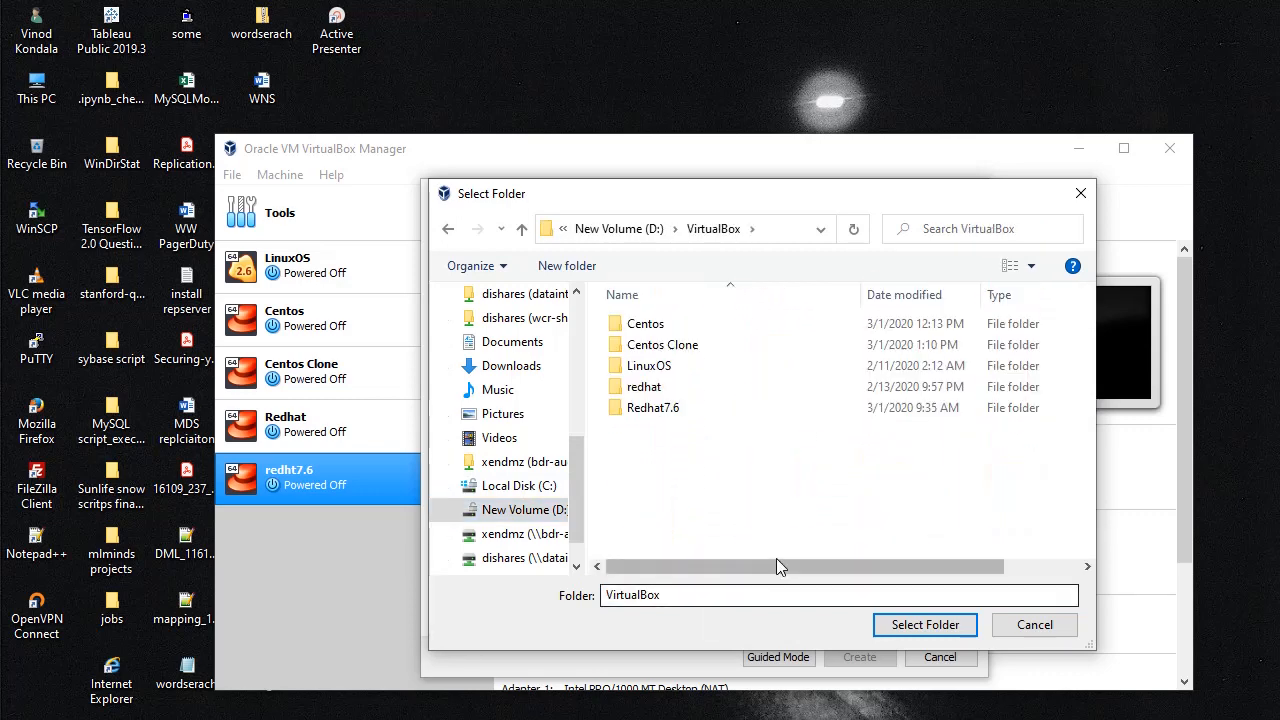
Step: Create a redhat-new folder inside D:\VirtualBox and select it as the machine folder
right_click(675, 495)
mouse_move(794, 441)
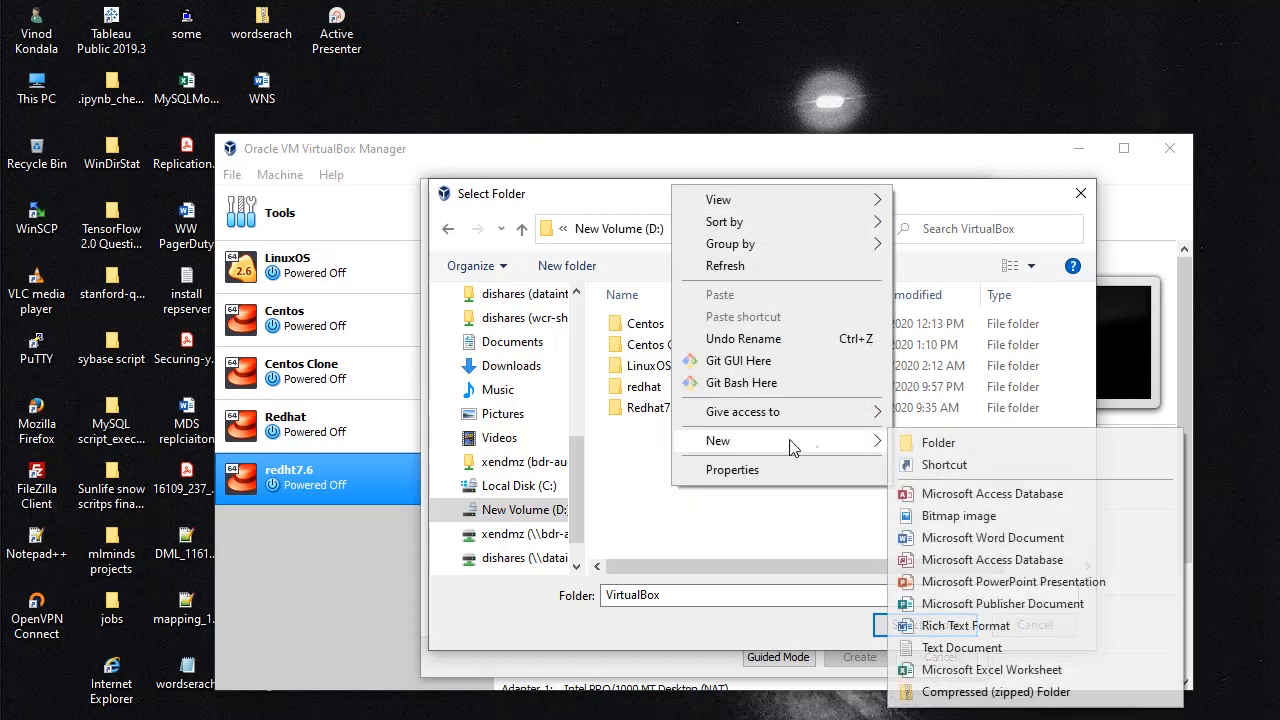
click(919, 450)
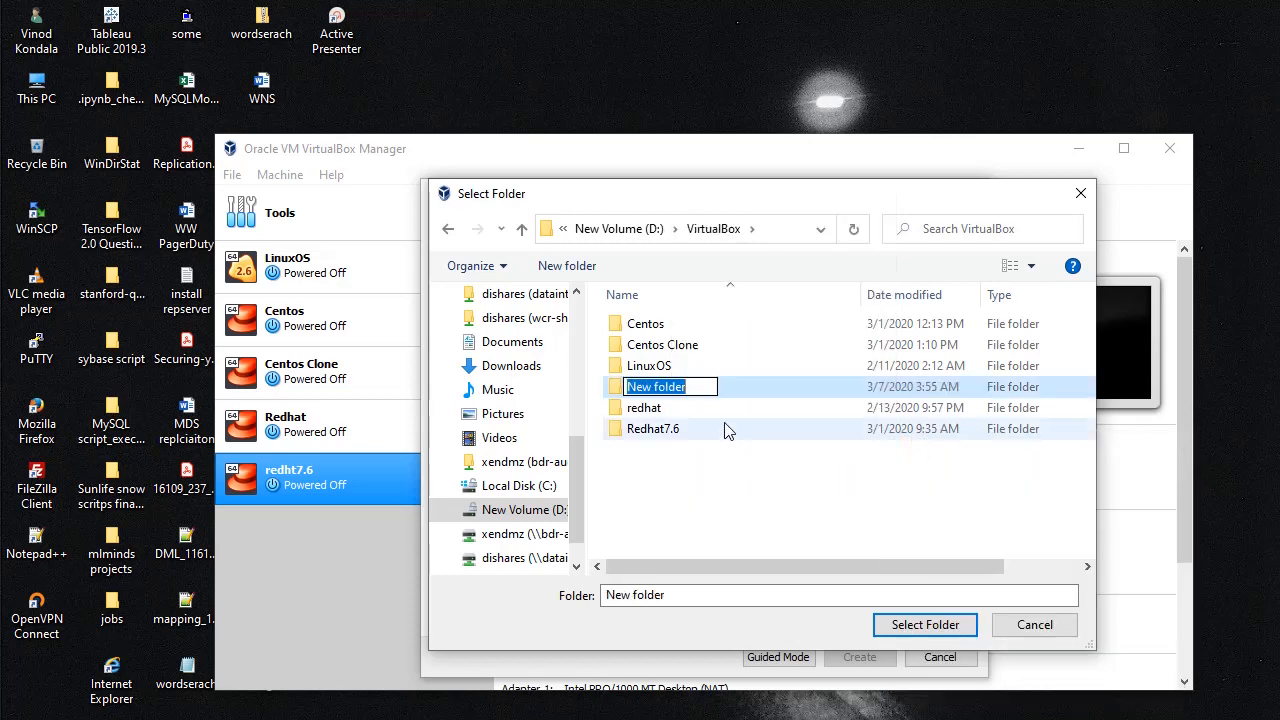
text(redhat)
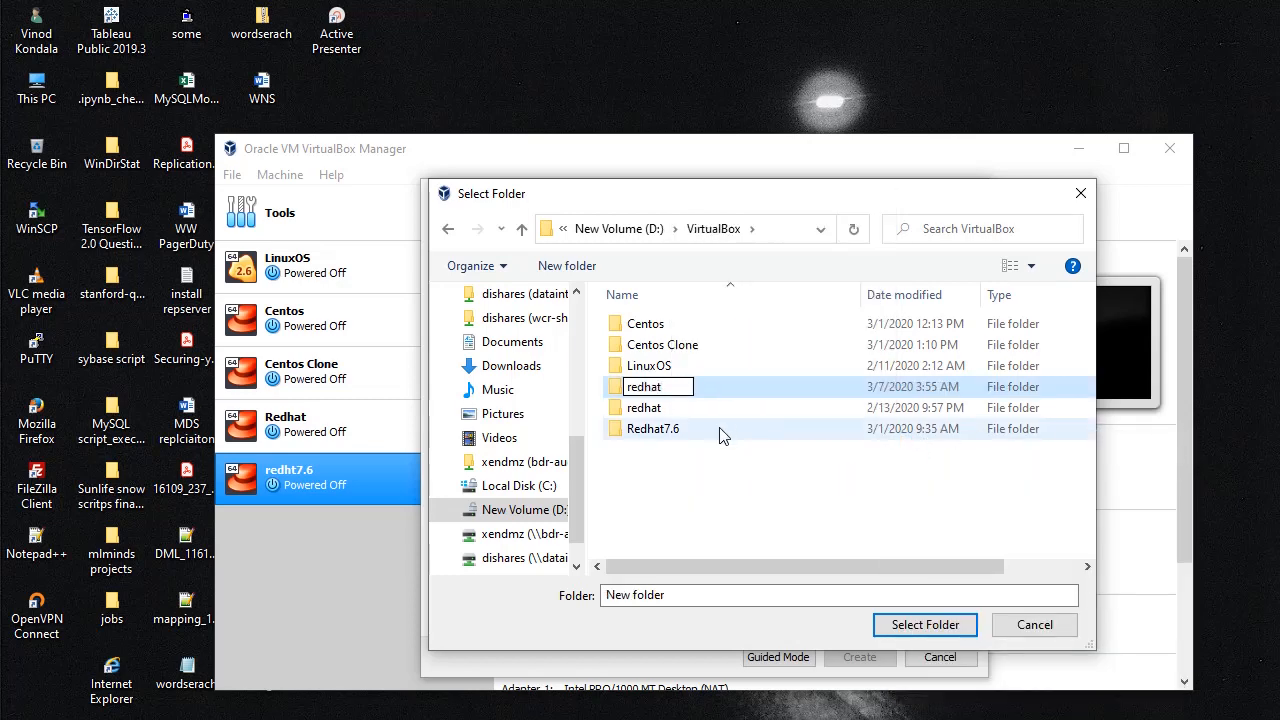
text(-new)
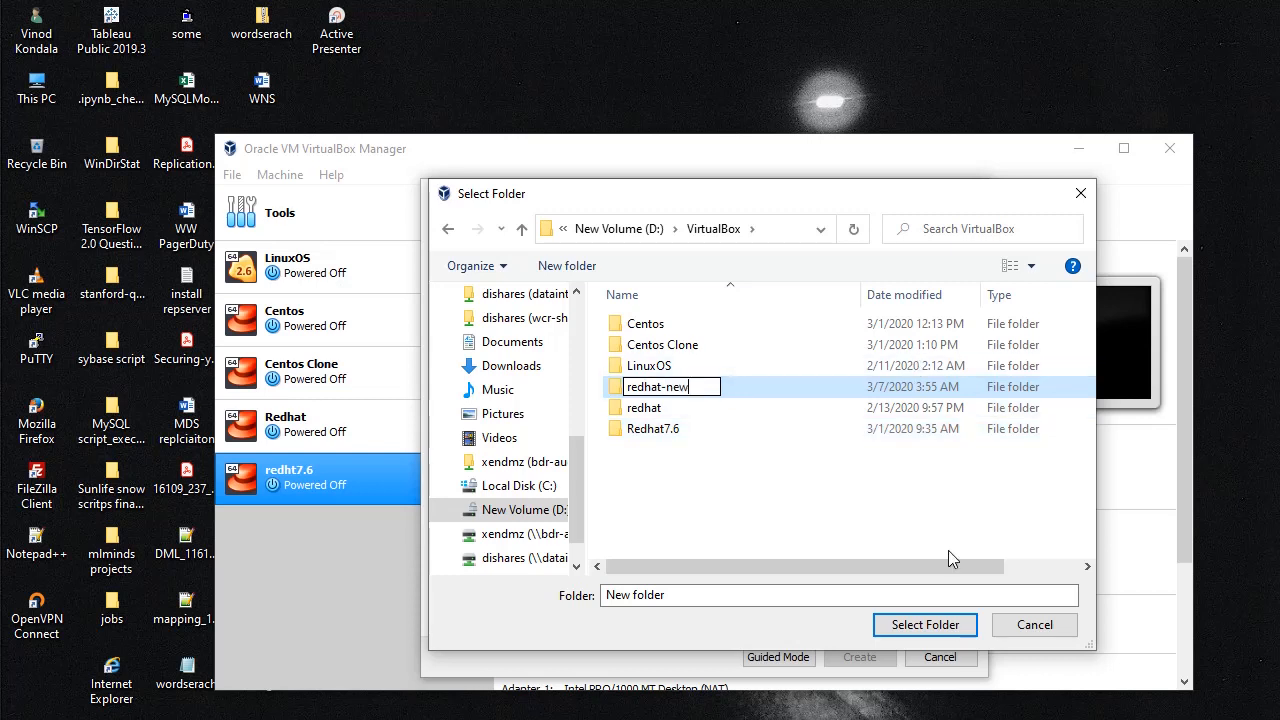
key(Return)
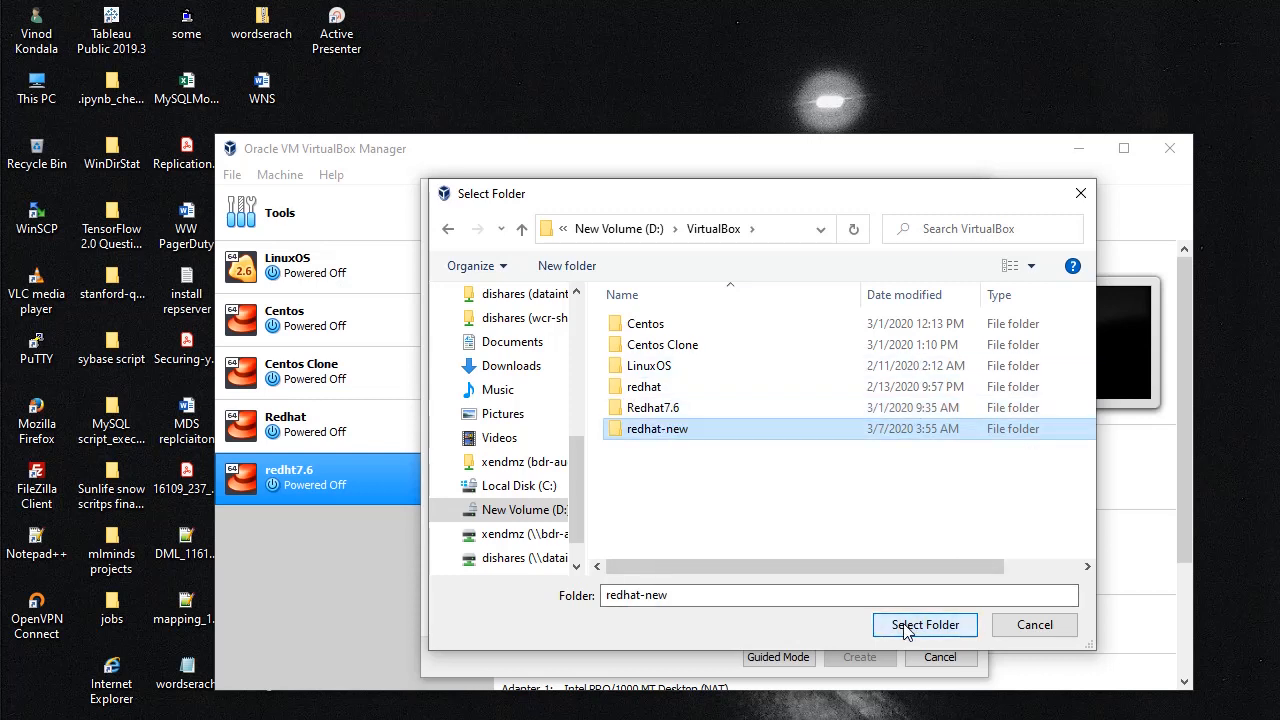
double_click(665, 430)
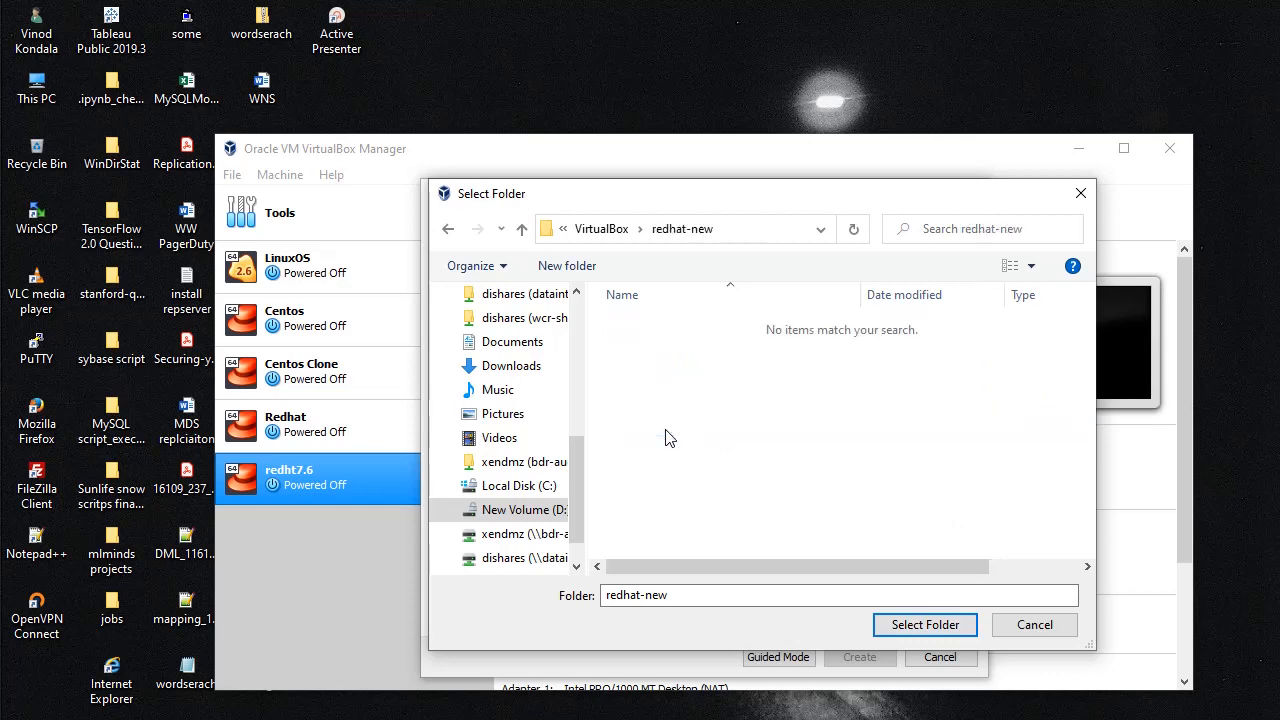
click(925, 627)
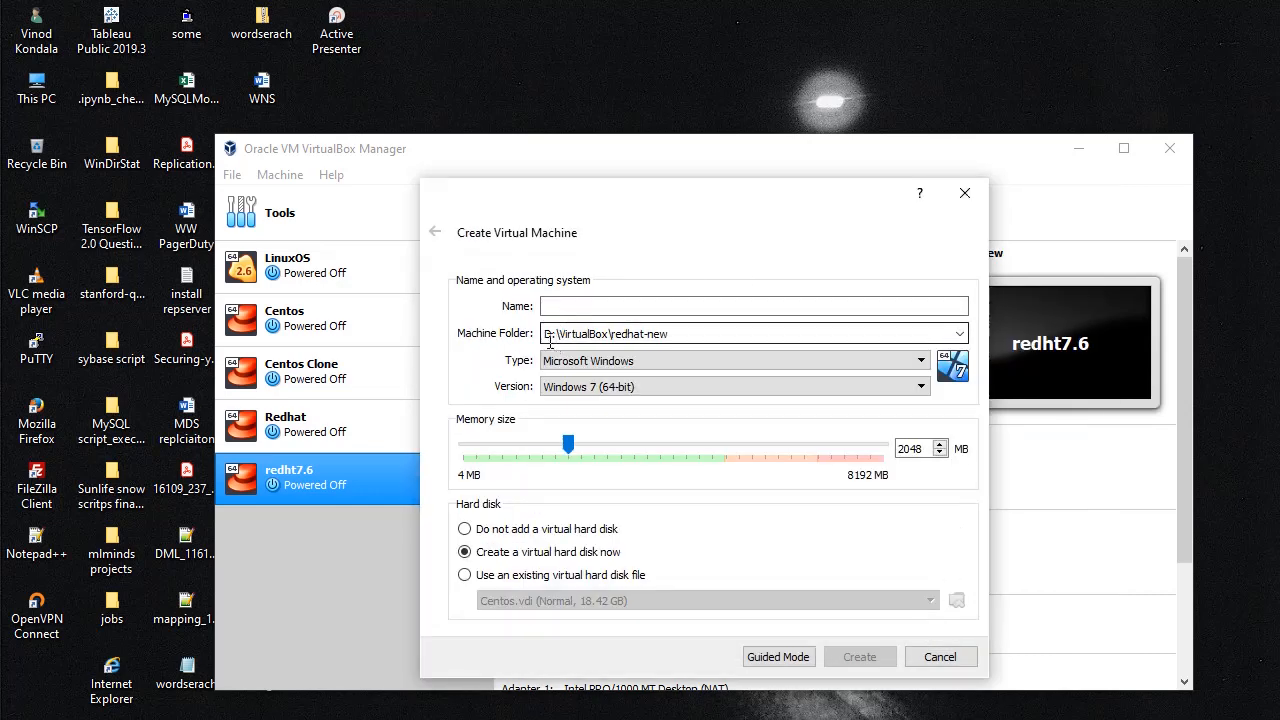
Step: Name the machine redhat-new (Red Hat 64-bit), set memory to 2048 MB, and create it
click(583, 307)
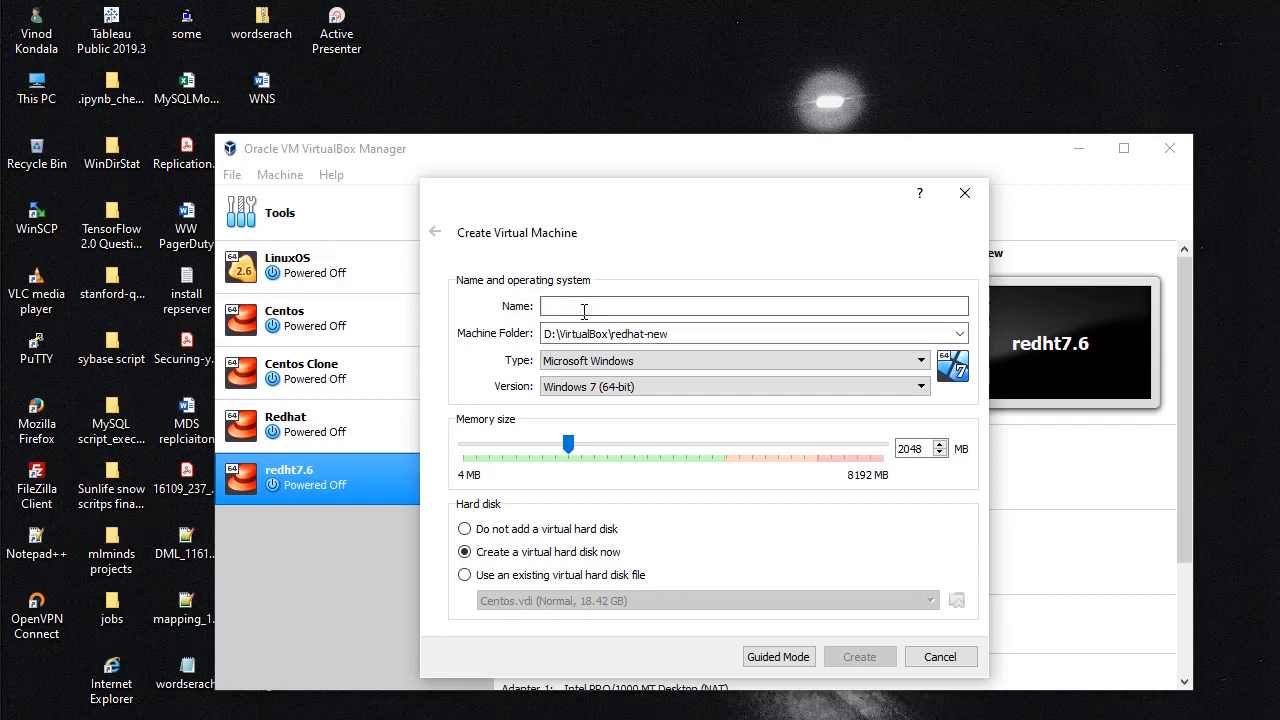
text(redhat-new)
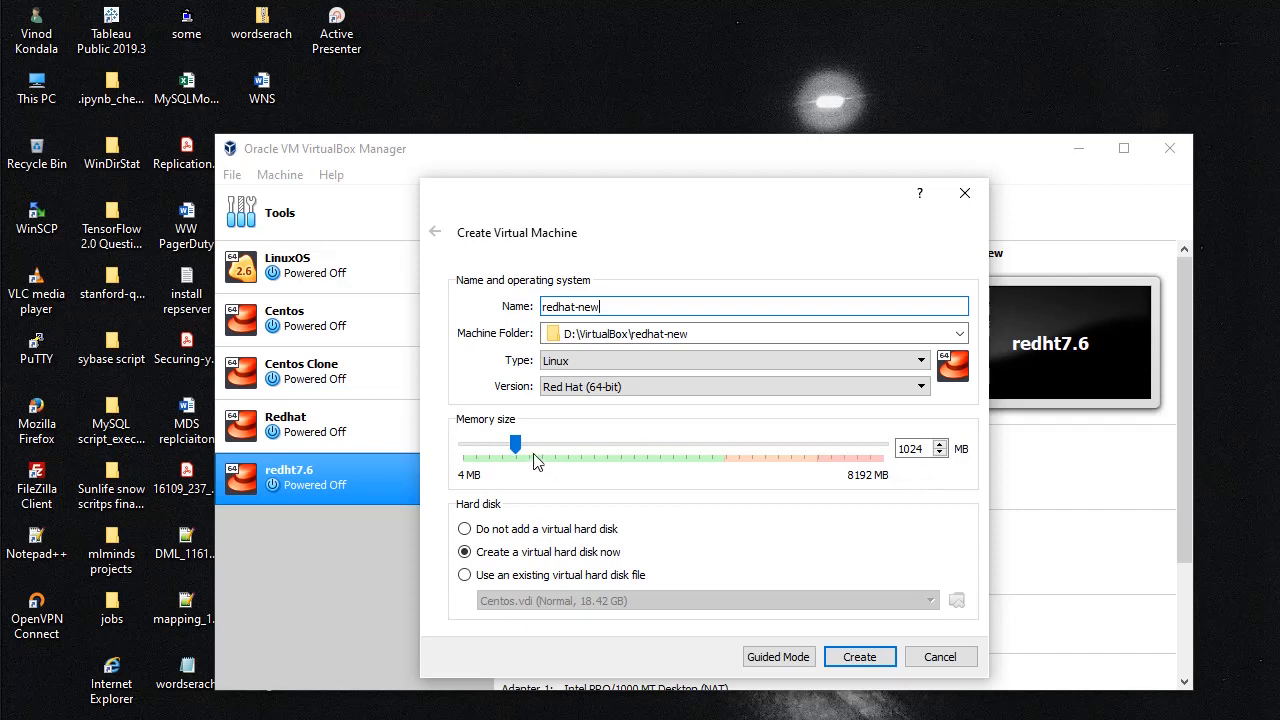
drag(519, 449, 538, 449)
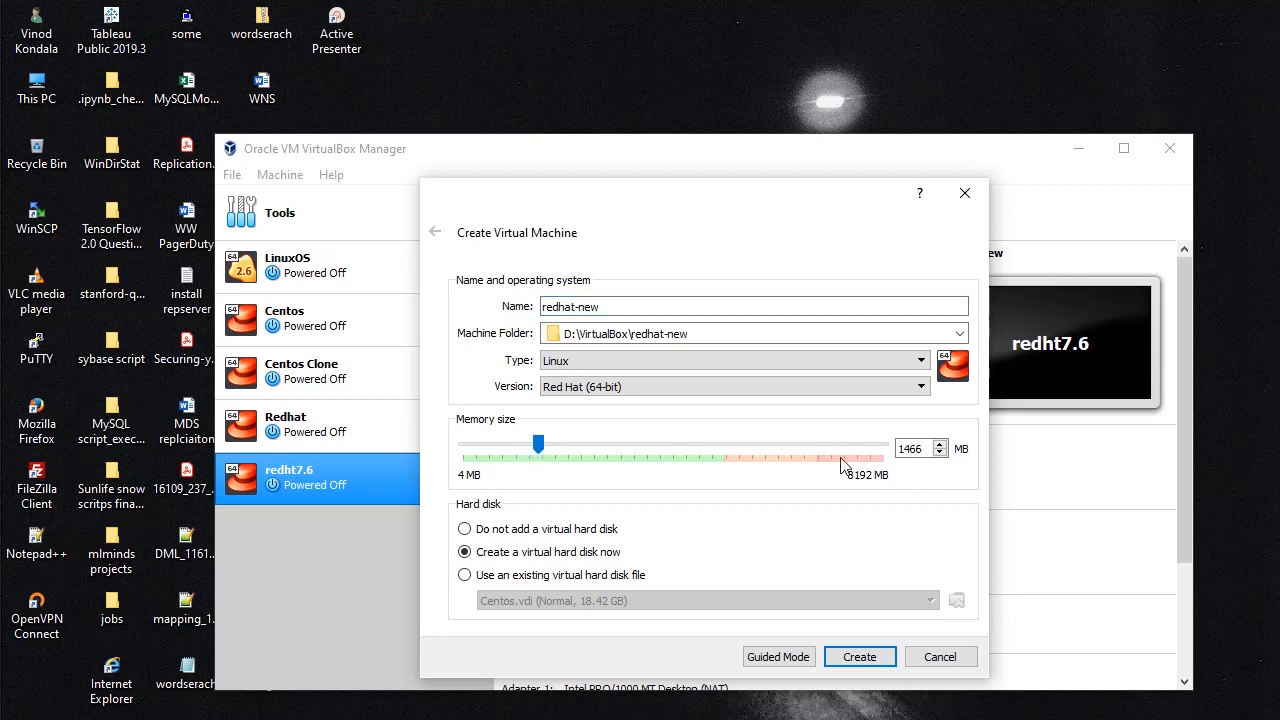
text(2048)
click(858, 654)
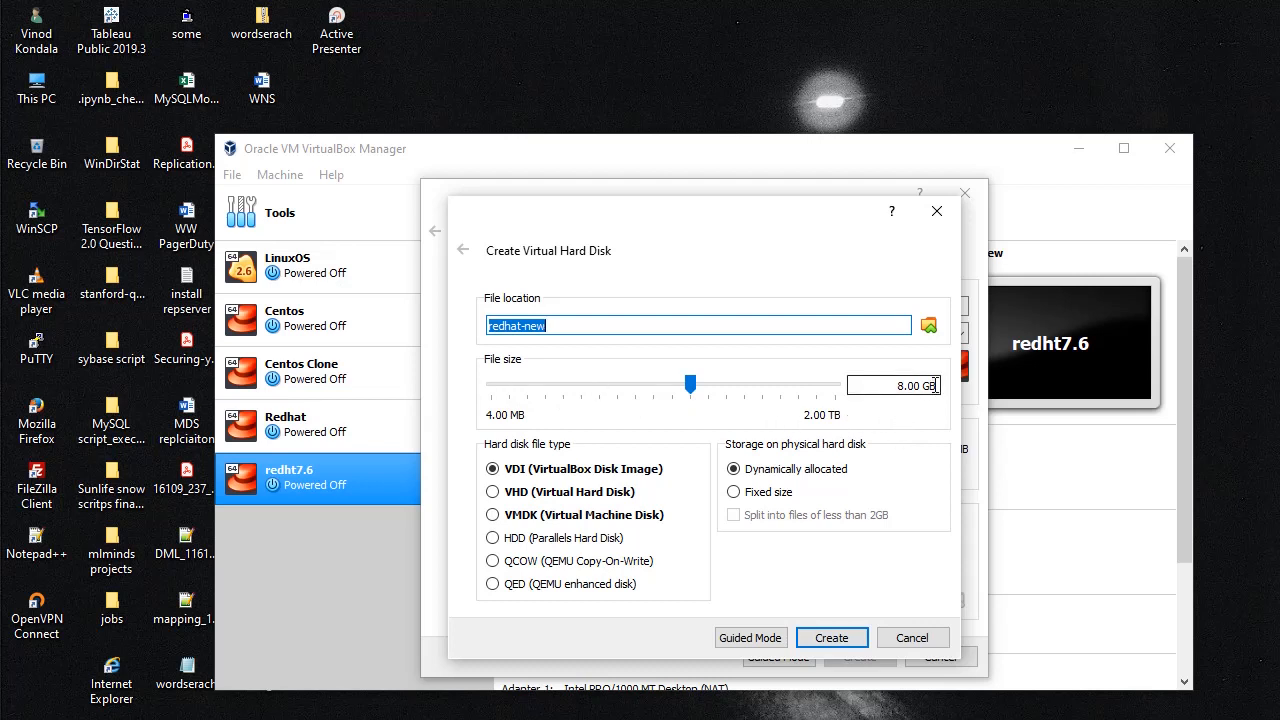
Step: Create a 20 GB virtual disk for redhat-new, then launch the machine
drag(935, 385, 886, 386)
text(20B)
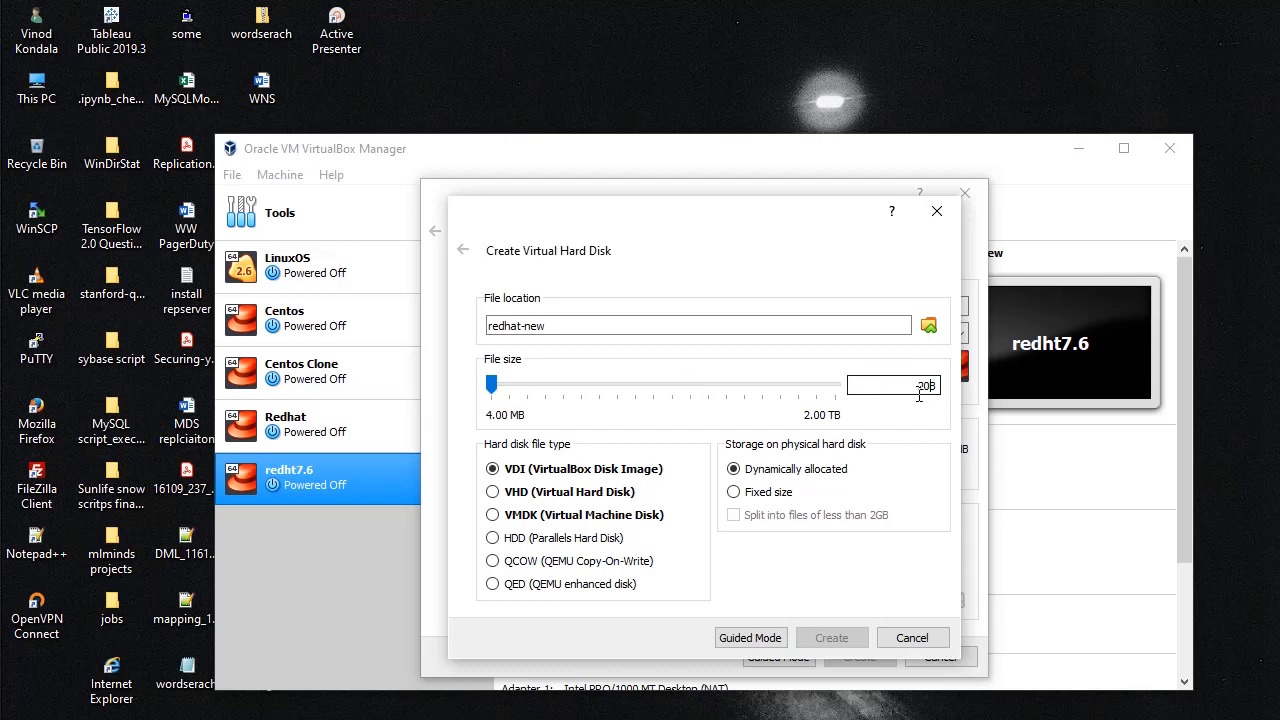
key(BackSpace)
text(0GB)
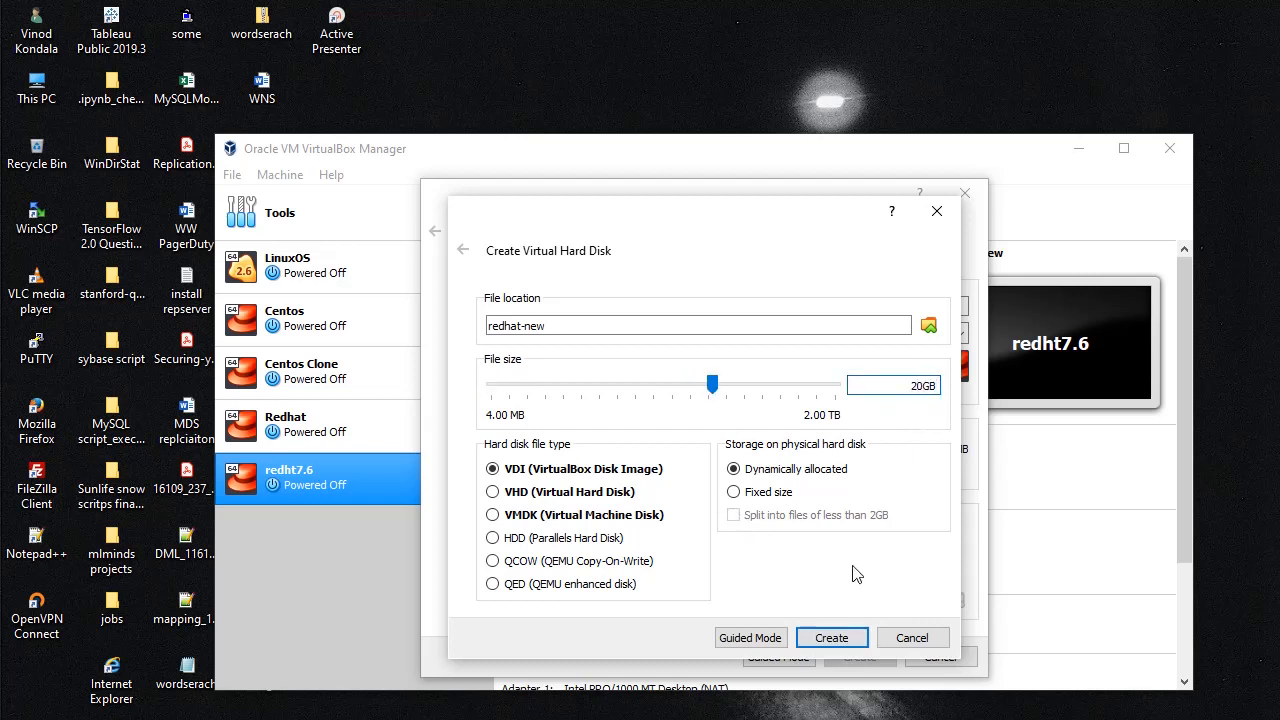
click(828, 639)
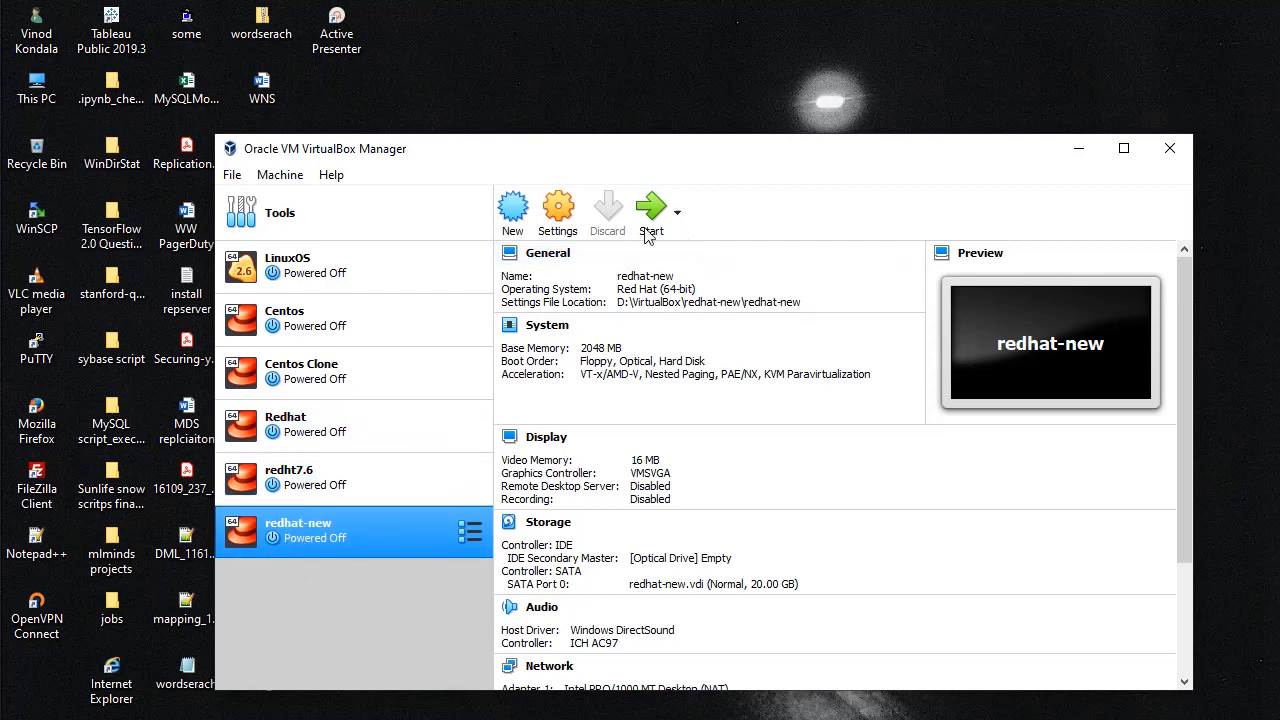
double_click(312, 543)
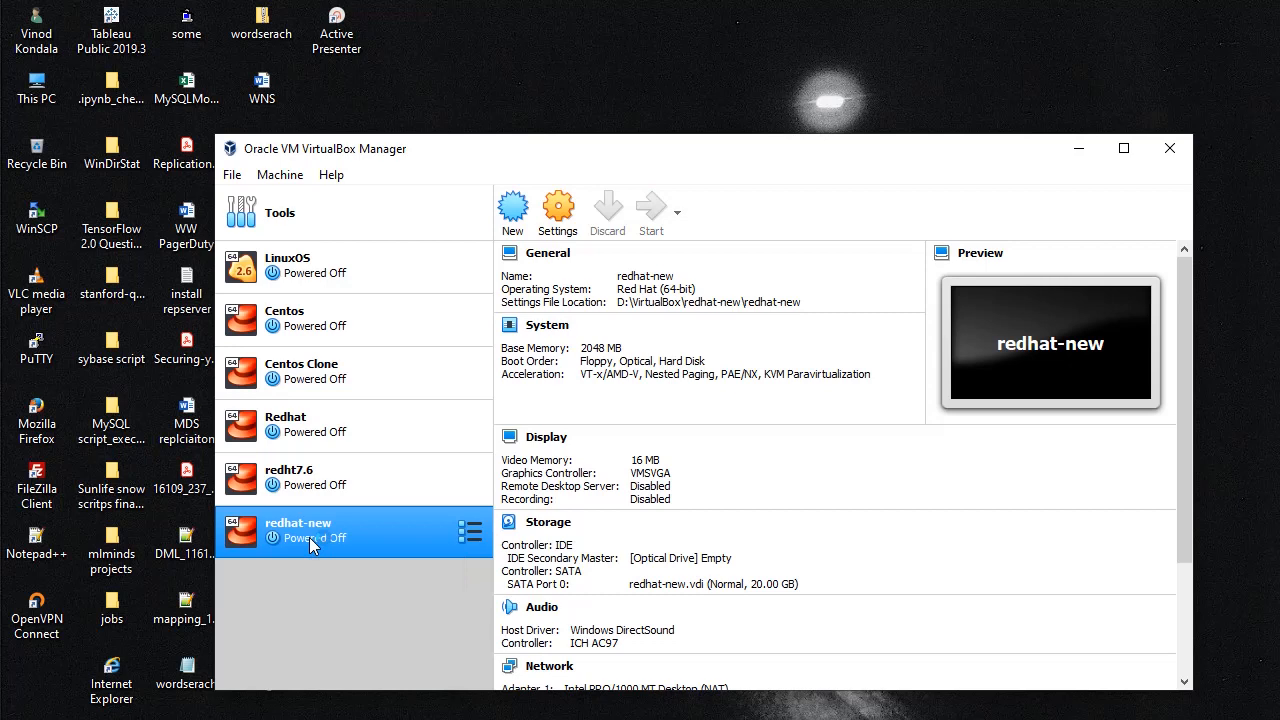
Step: Boot redhat-new from rhel-server-7.6-x86_64-dvd.iso, then open Red Hat's Free Product Downloads page
double_click(310, 535)
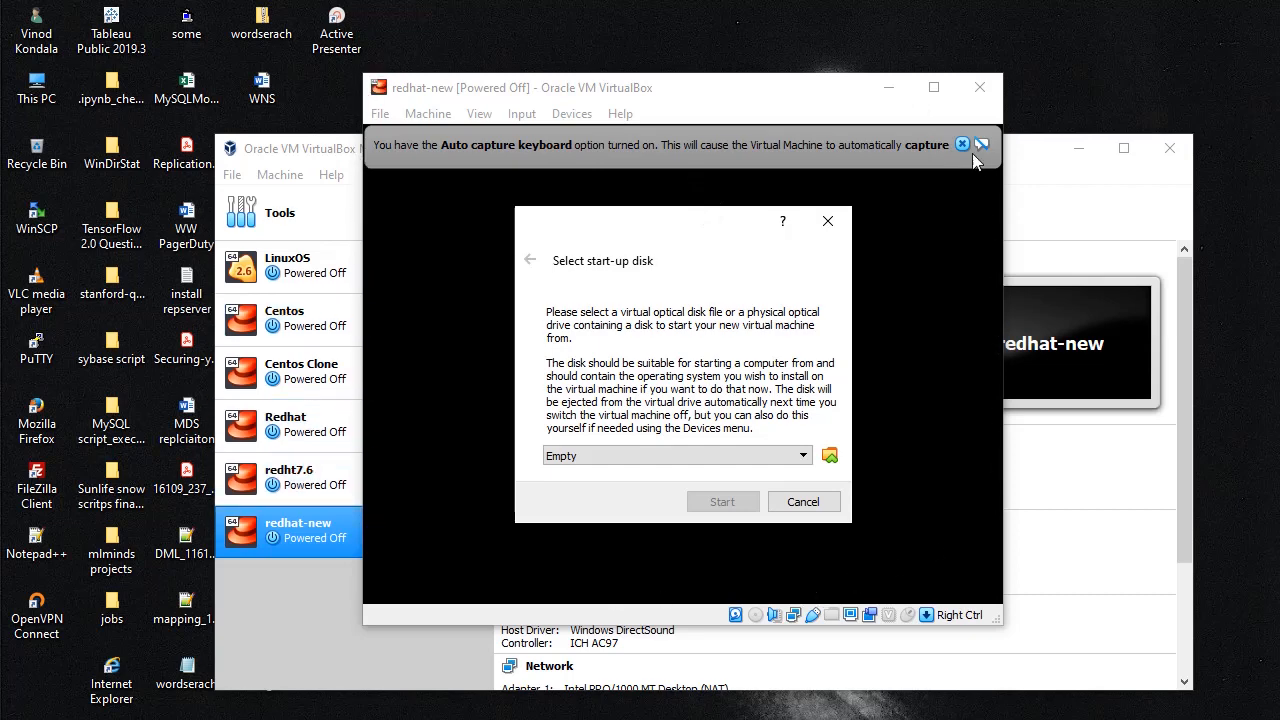
click(802, 458)
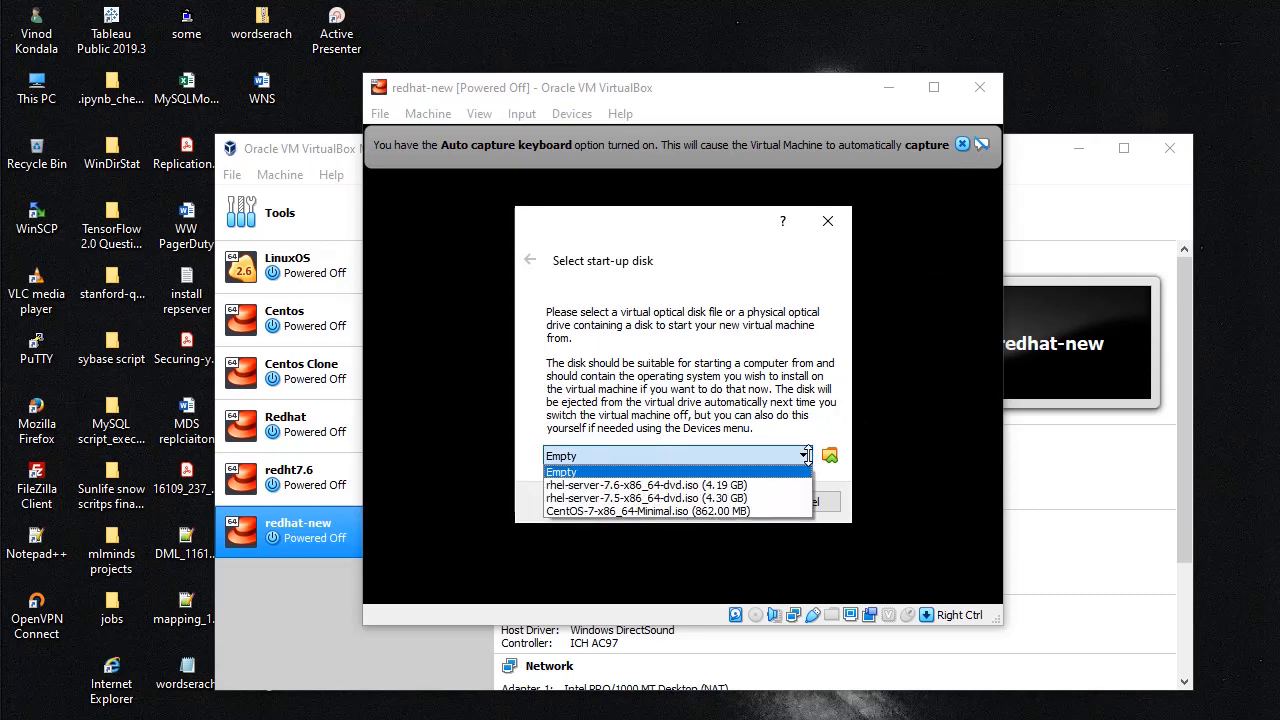
click(750, 487)
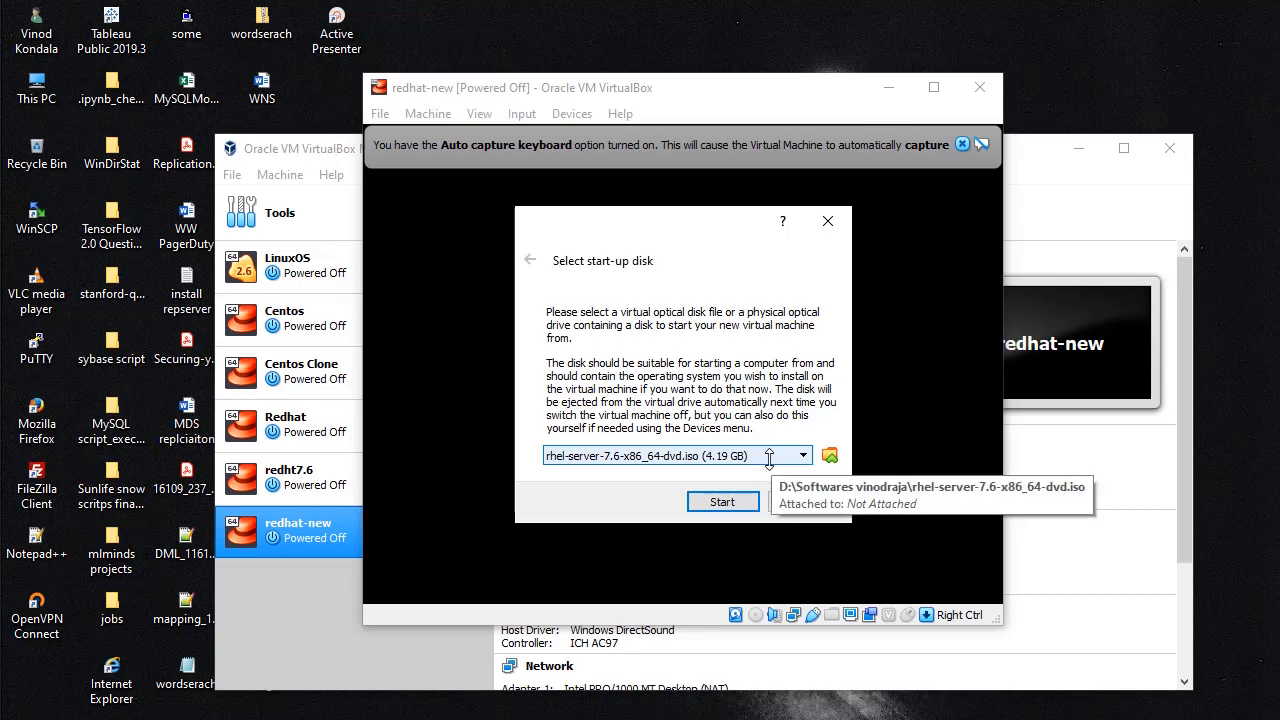
click(720, 501)
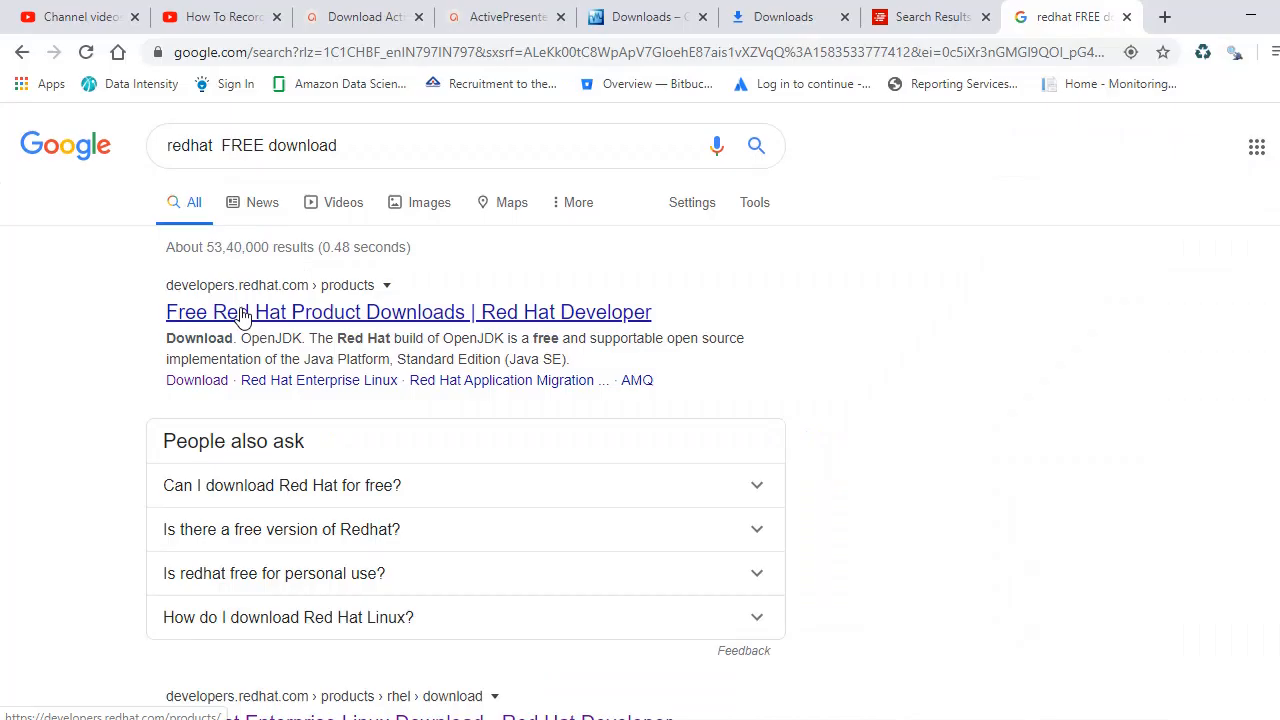
click(241, 310)
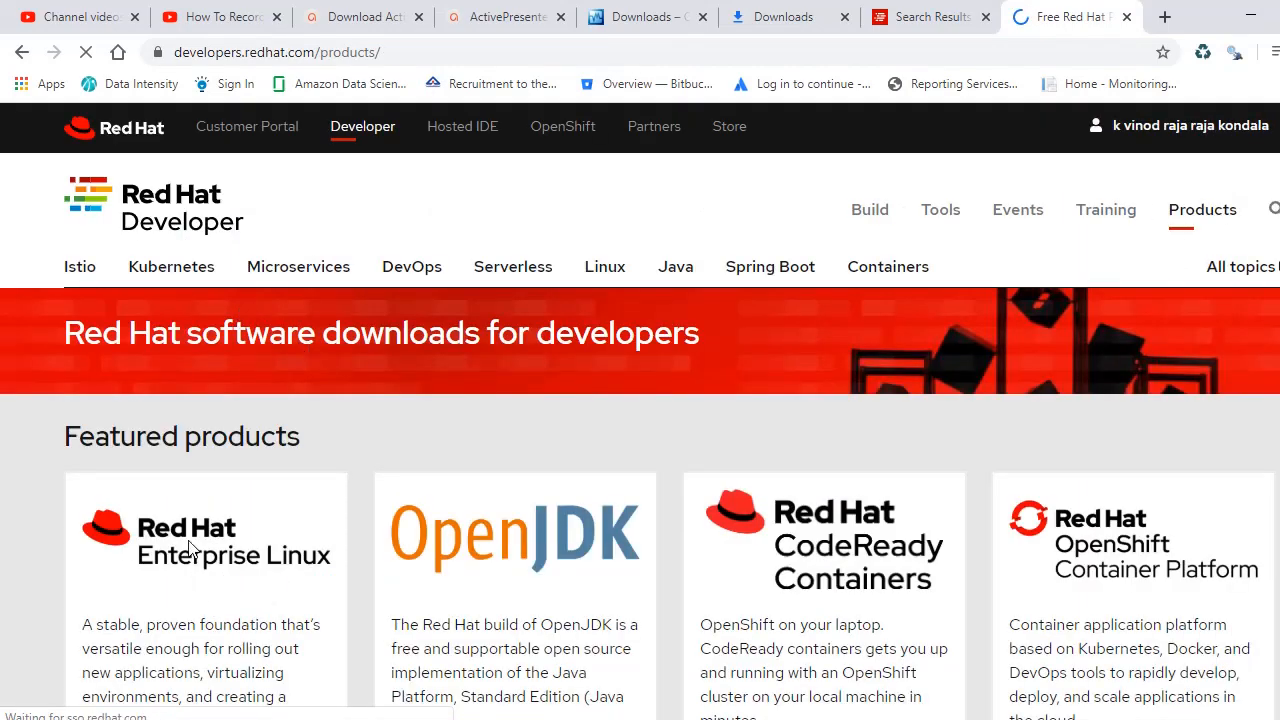
Step: Open the Red Hat Enterprise Linux download page and expand the older versions table
scroll(229, 532, down, 6)
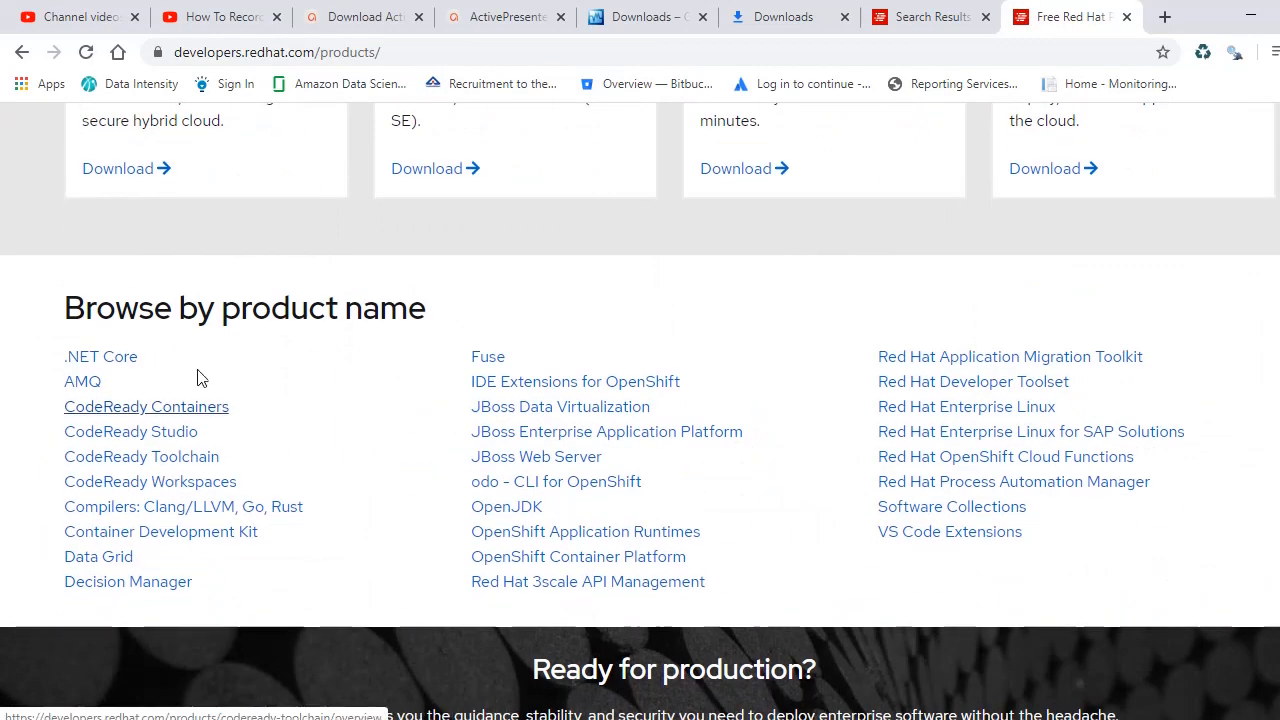
scroll(989, 452, up, 6)
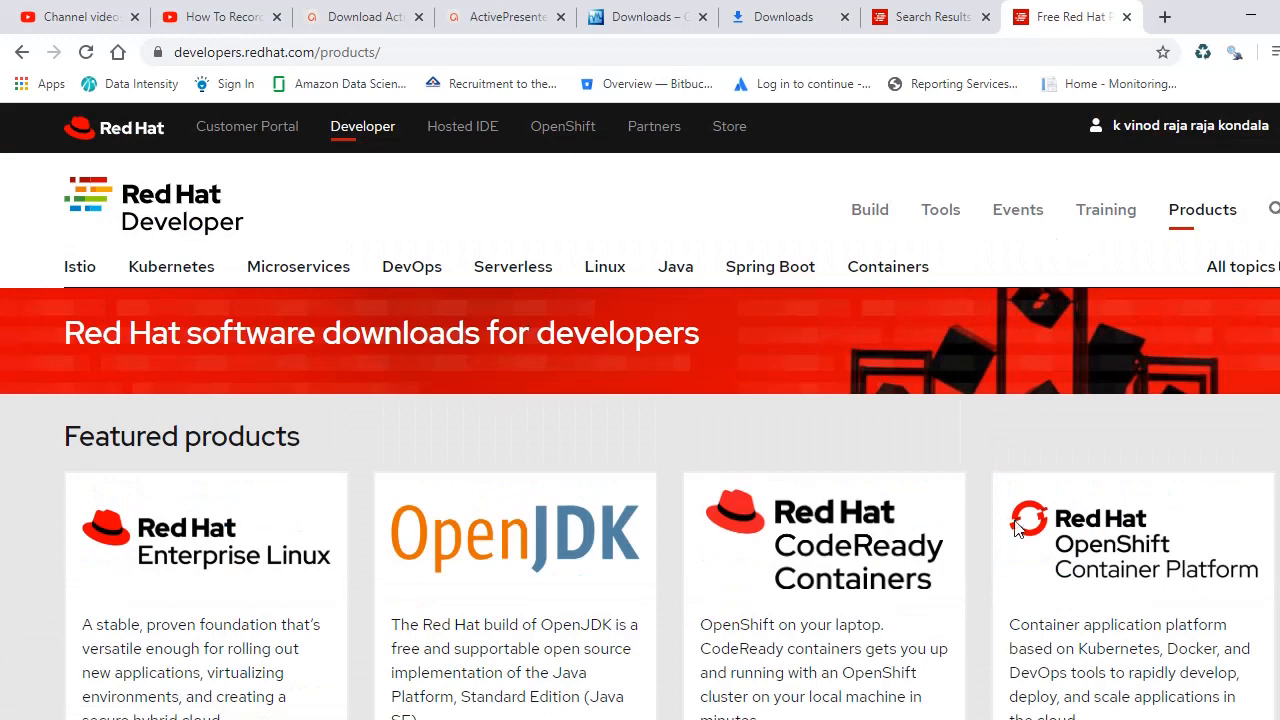
scroll(1016, 528, down, 3)
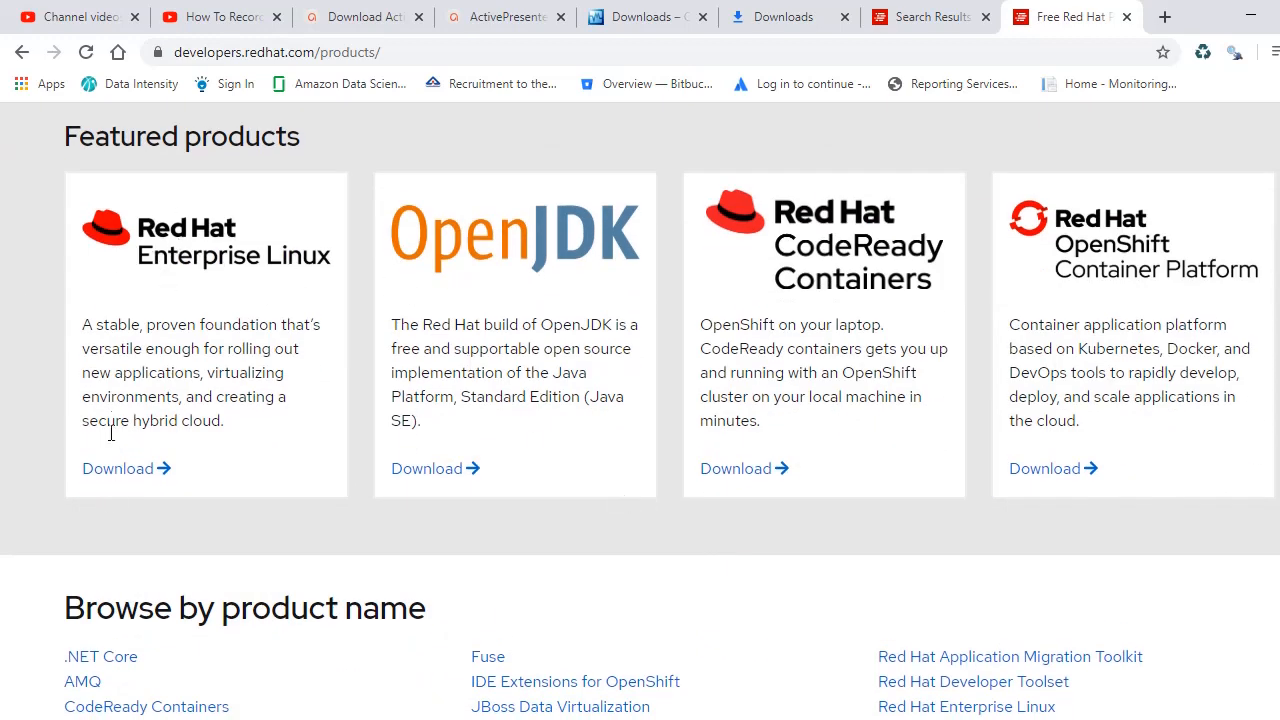
click(120, 470)
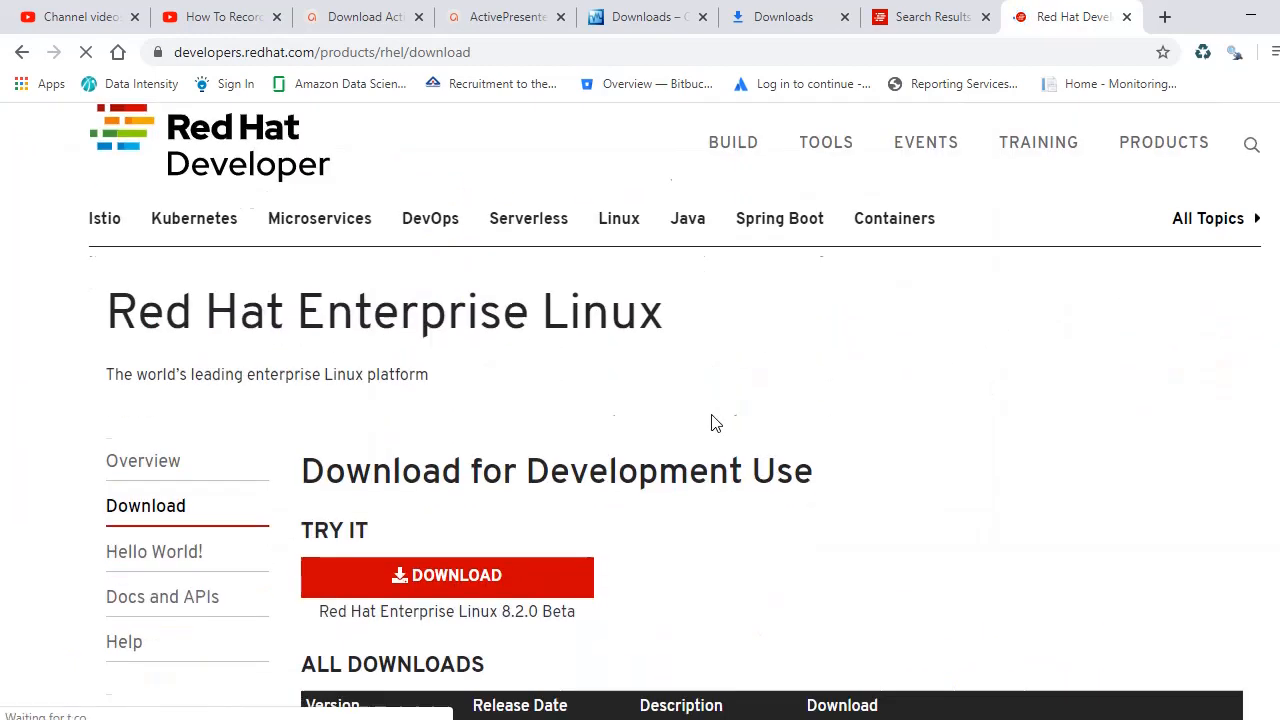
scroll(711, 423, down, 2)
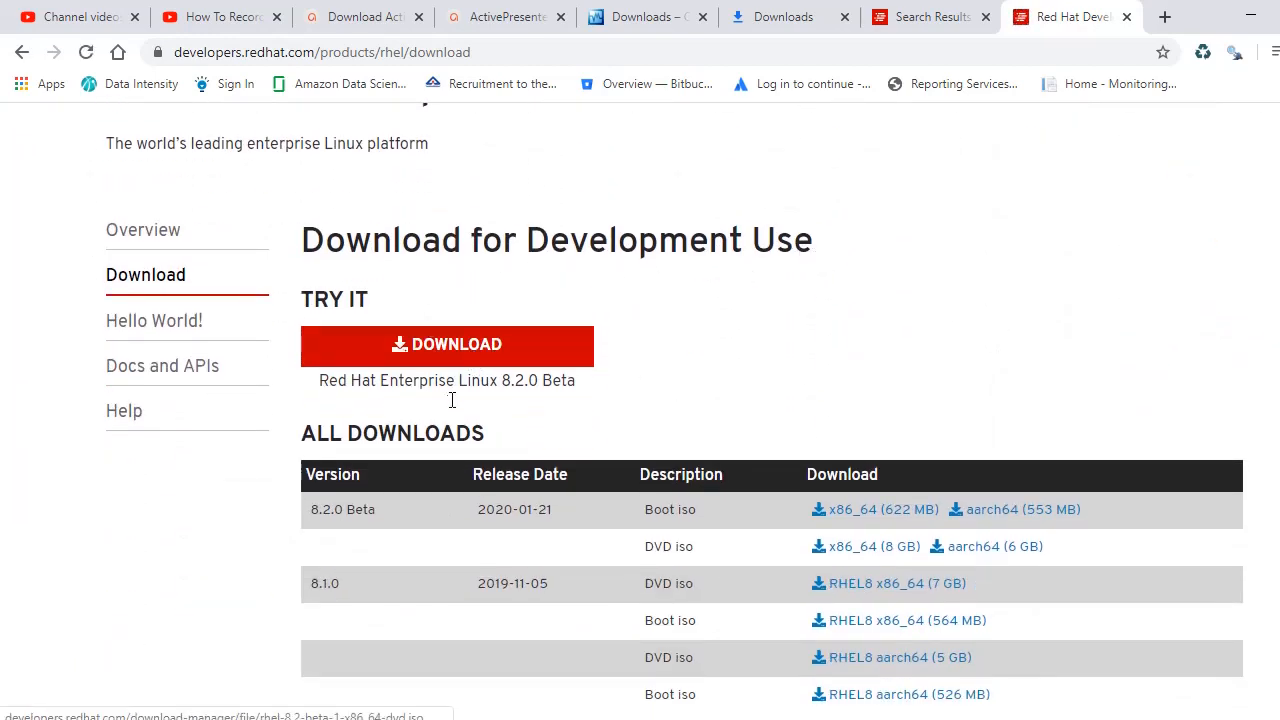
scroll(566, 437, down, 2)
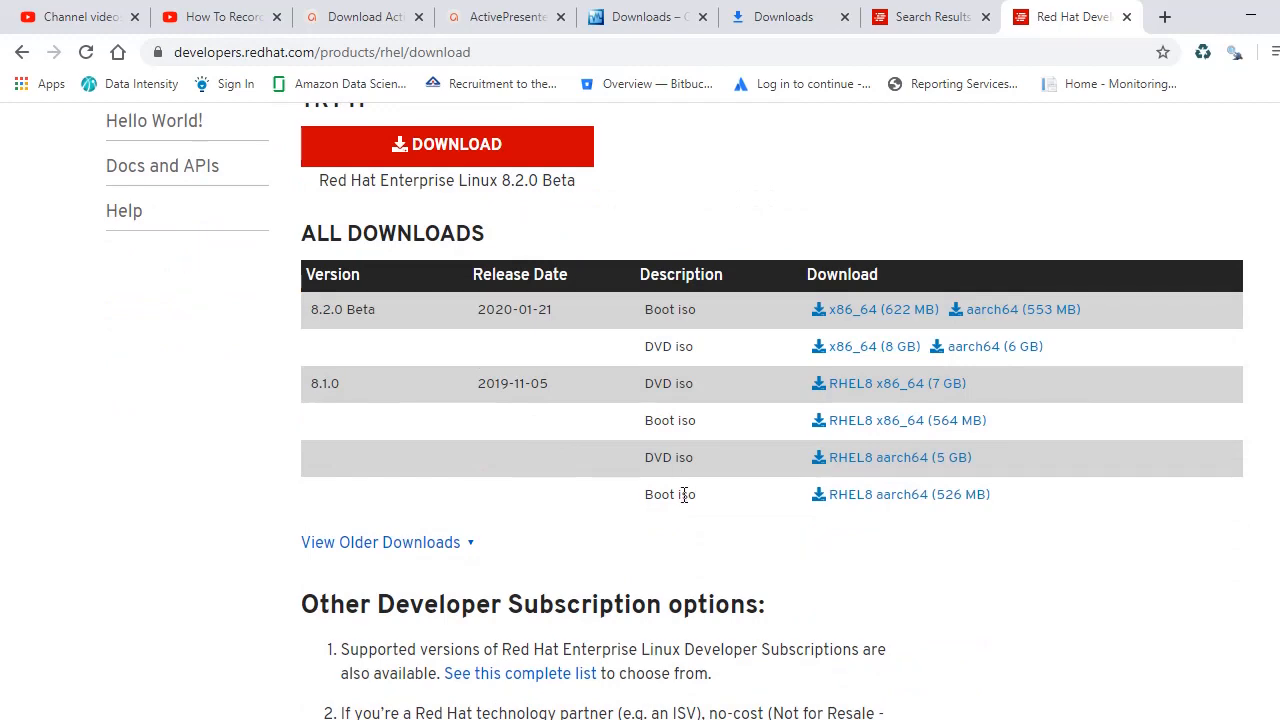
click(435, 546)
Step: Review the RHEL versions list, then close the RHEL download and DOWNLAOD search tabs
scroll(772, 530, down, 3)
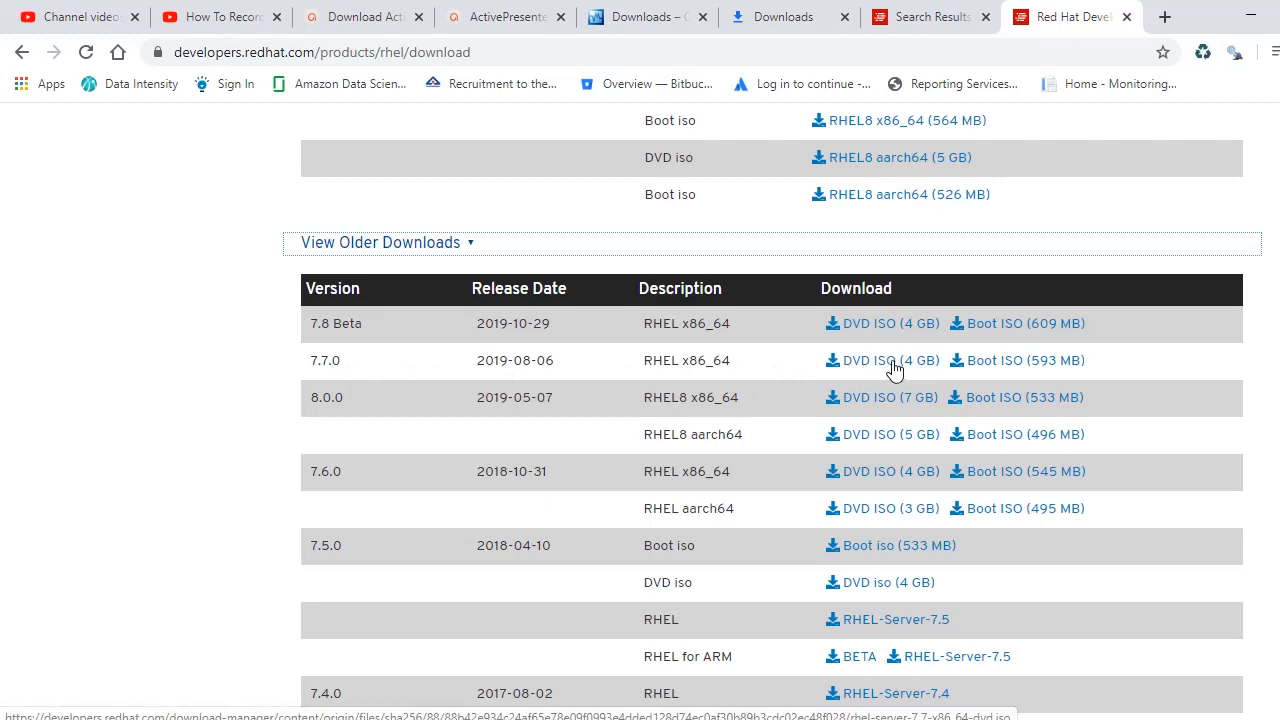
scroll(880, 380, down, 4)
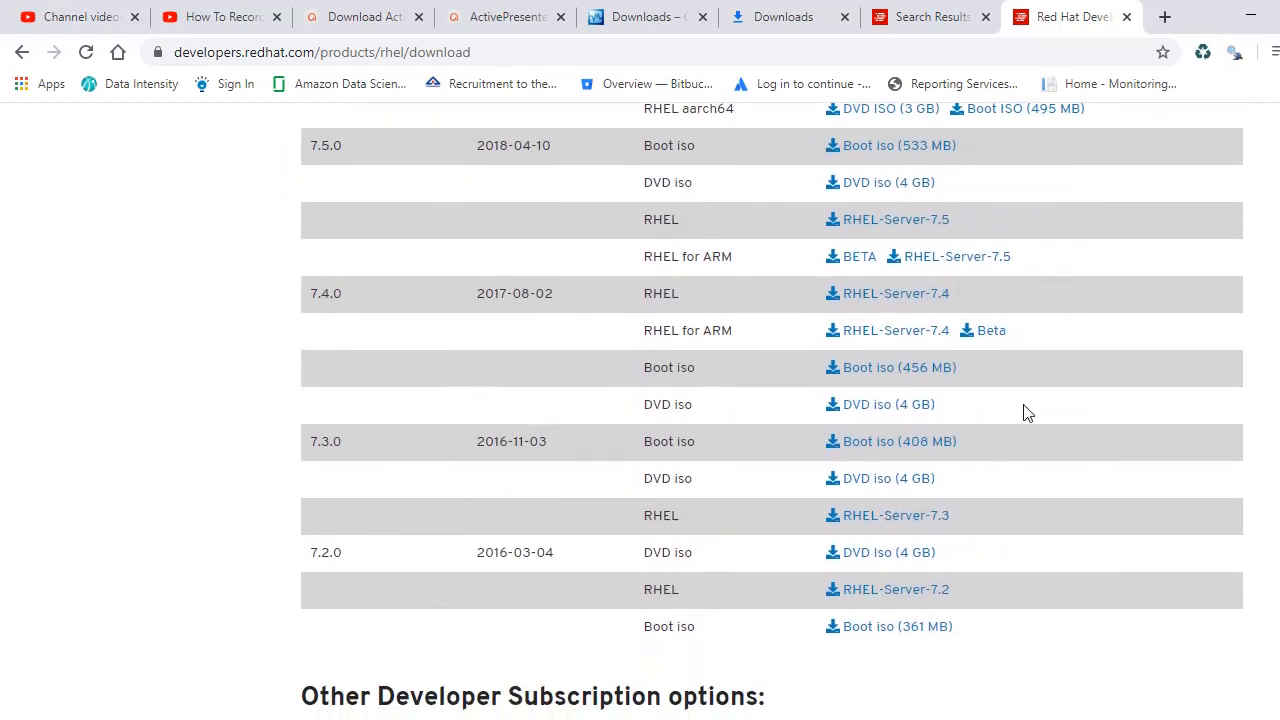
scroll(1035, 413, down, 4)
scroll(1037, 414, up, 20)
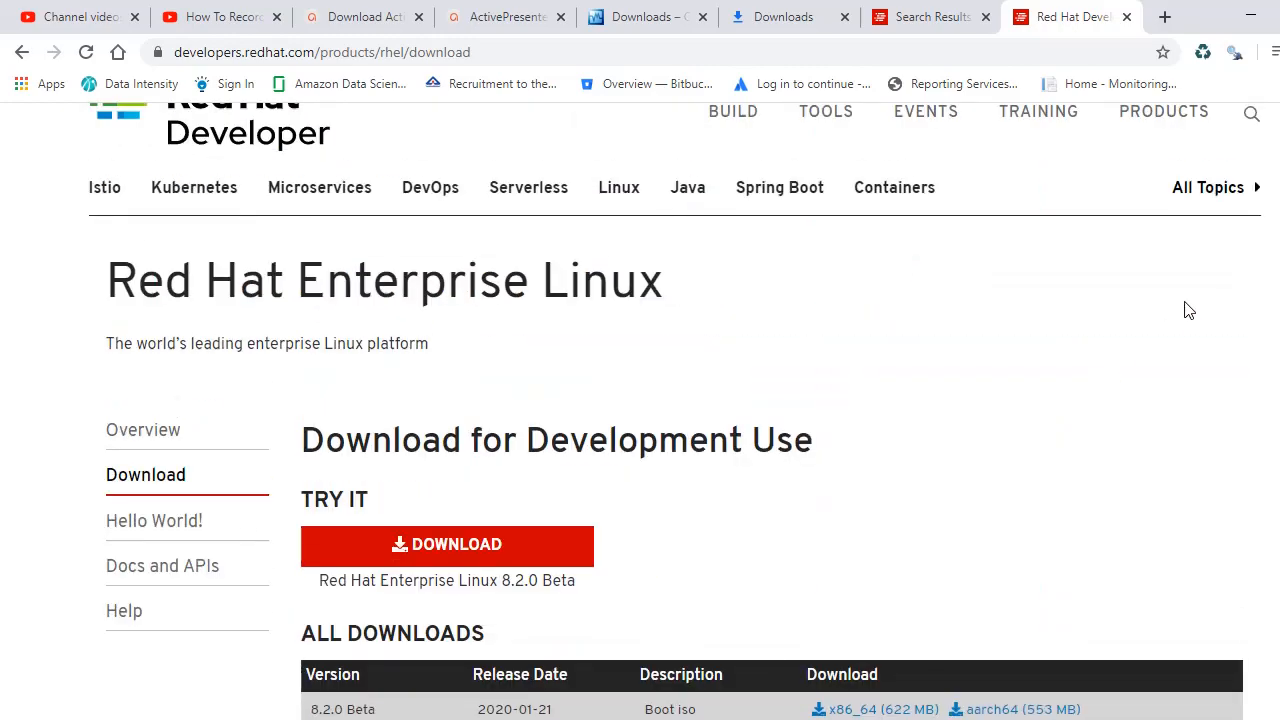
scroll(1014, 371, down, 2)
scroll(1018, 372, up, 3)
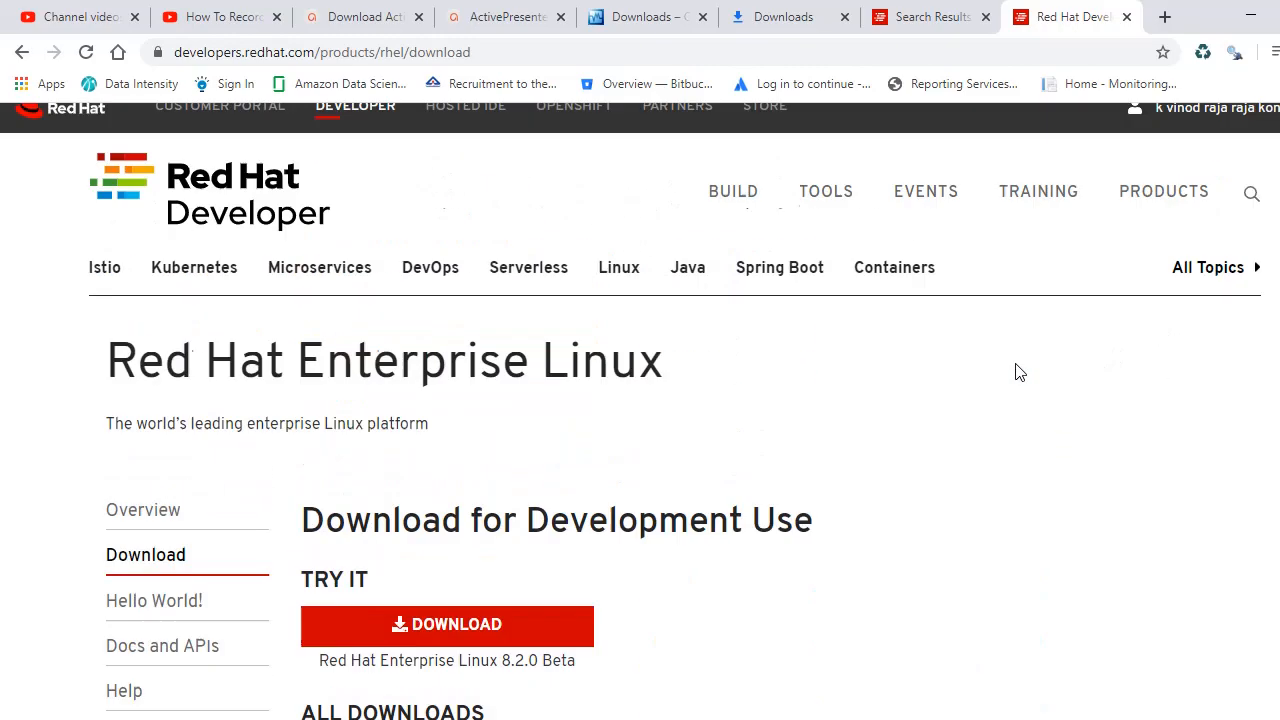
scroll(1090, 358, down, 5)
scroll(930, 442, down, 1)
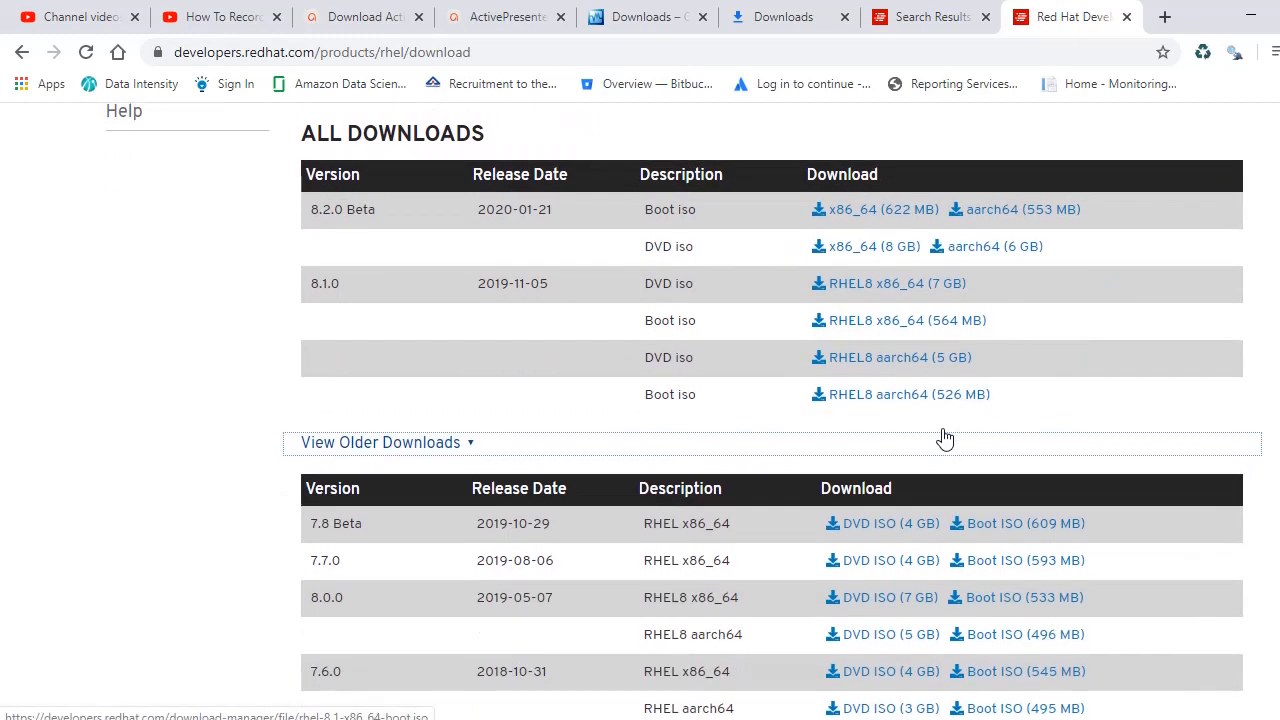
scroll(937, 374, up, 5)
scroll(422, 393, down, 15)
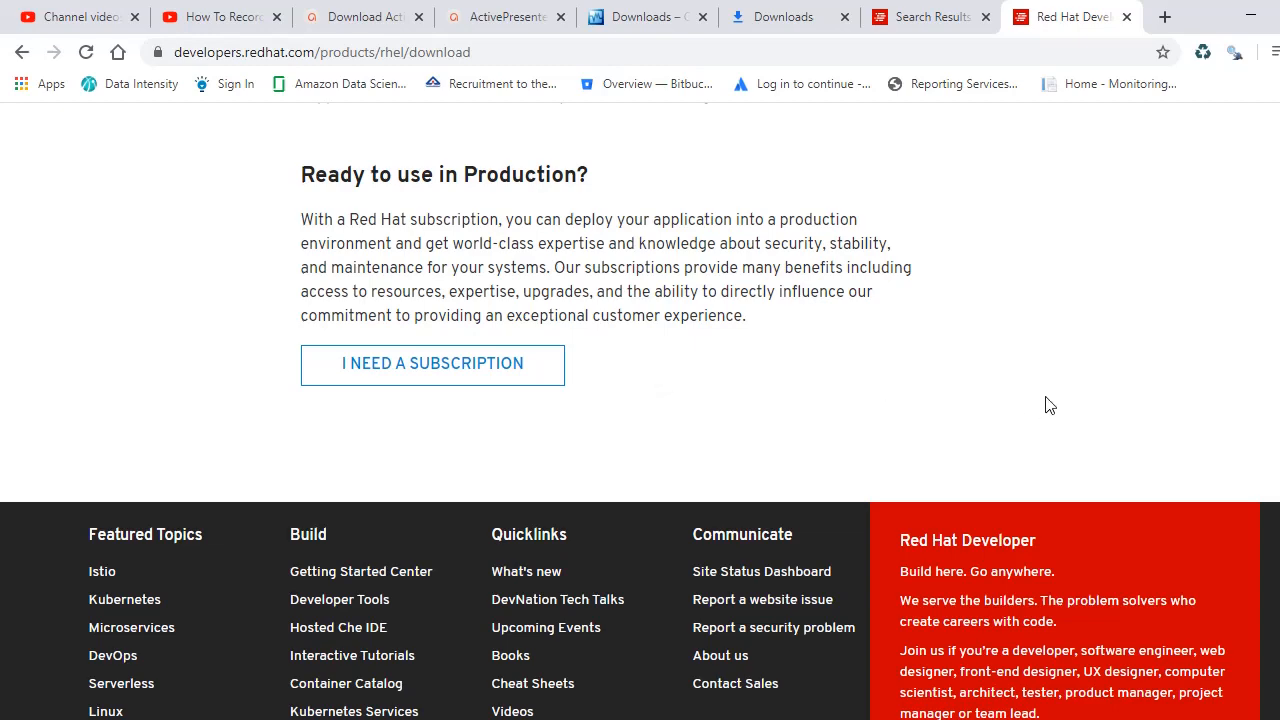
scroll(1045, 400, up, 15)
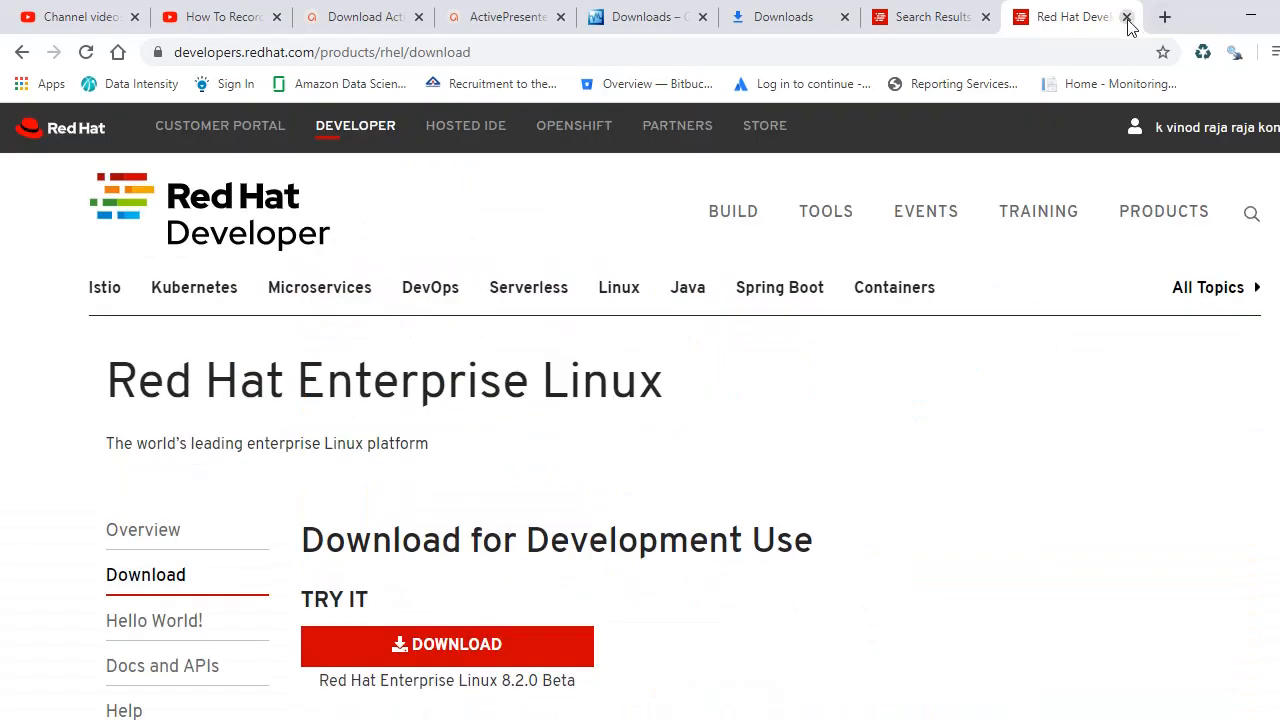
click(1127, 17)
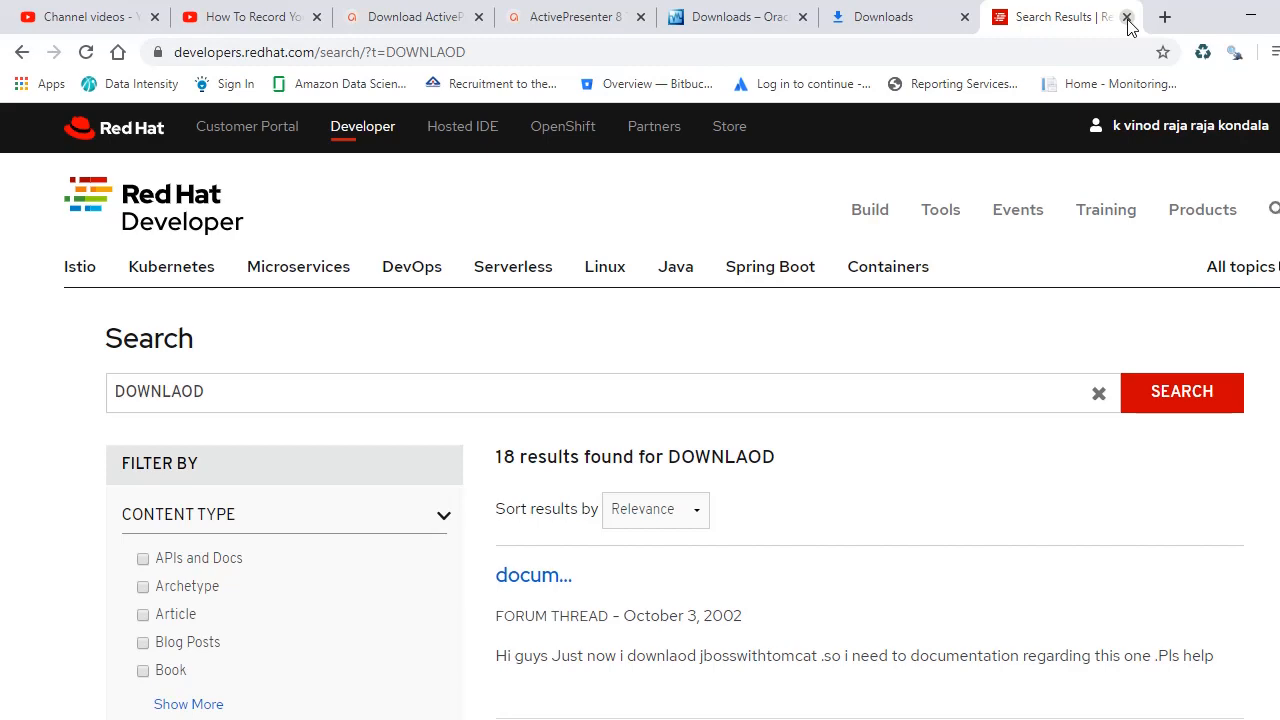
click(1127, 17)
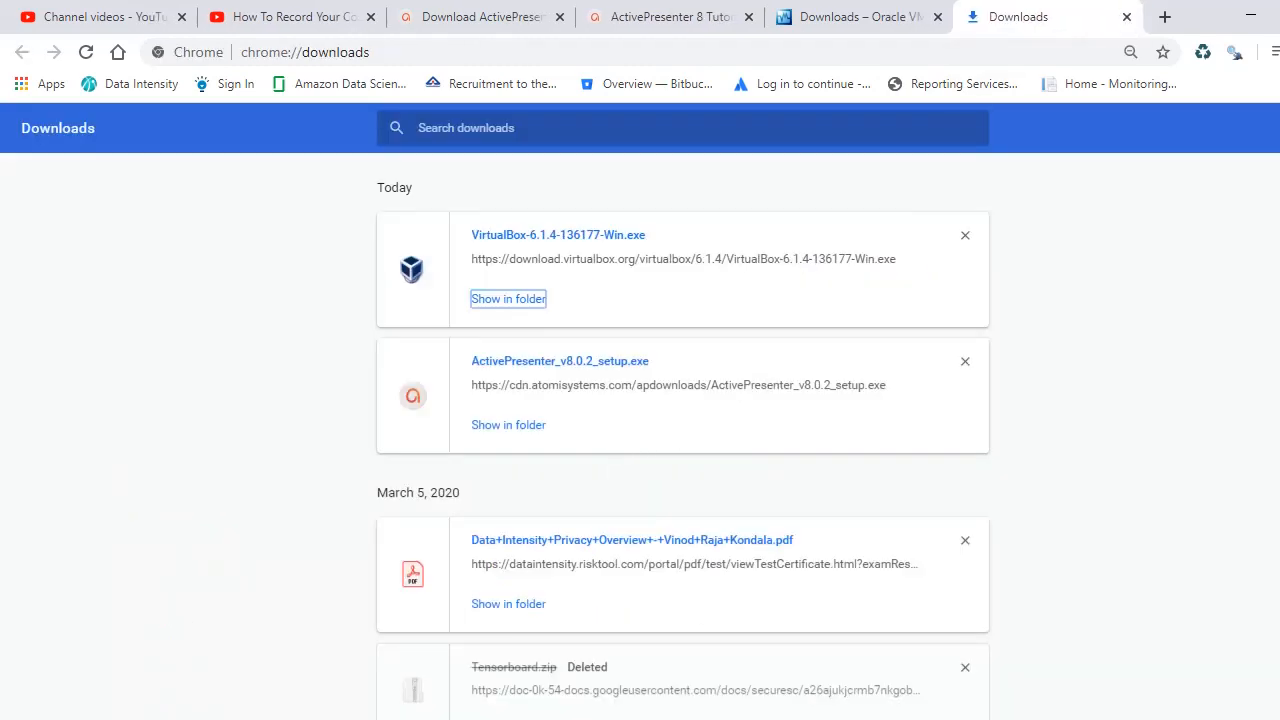
Step: Switch to the redhat-new VM, dismiss the auto-capture notice, and accept English (United States)
key(alt+Tab)
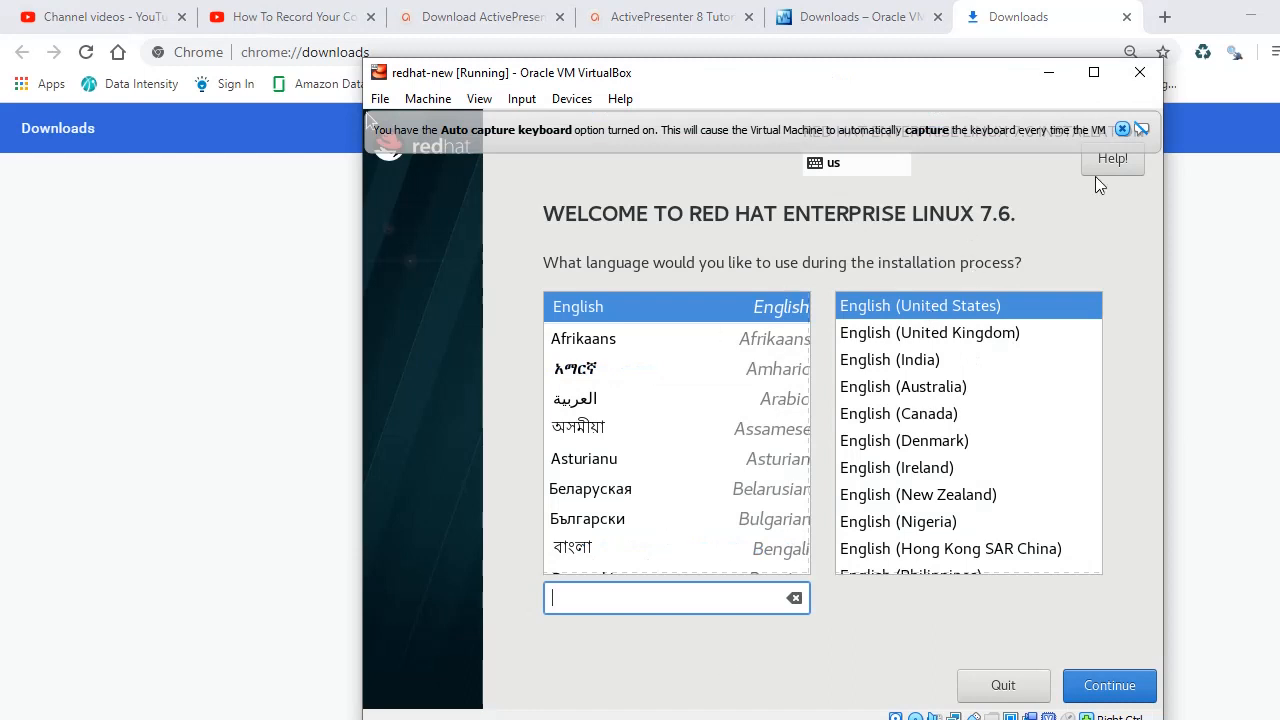
click(1123, 130)
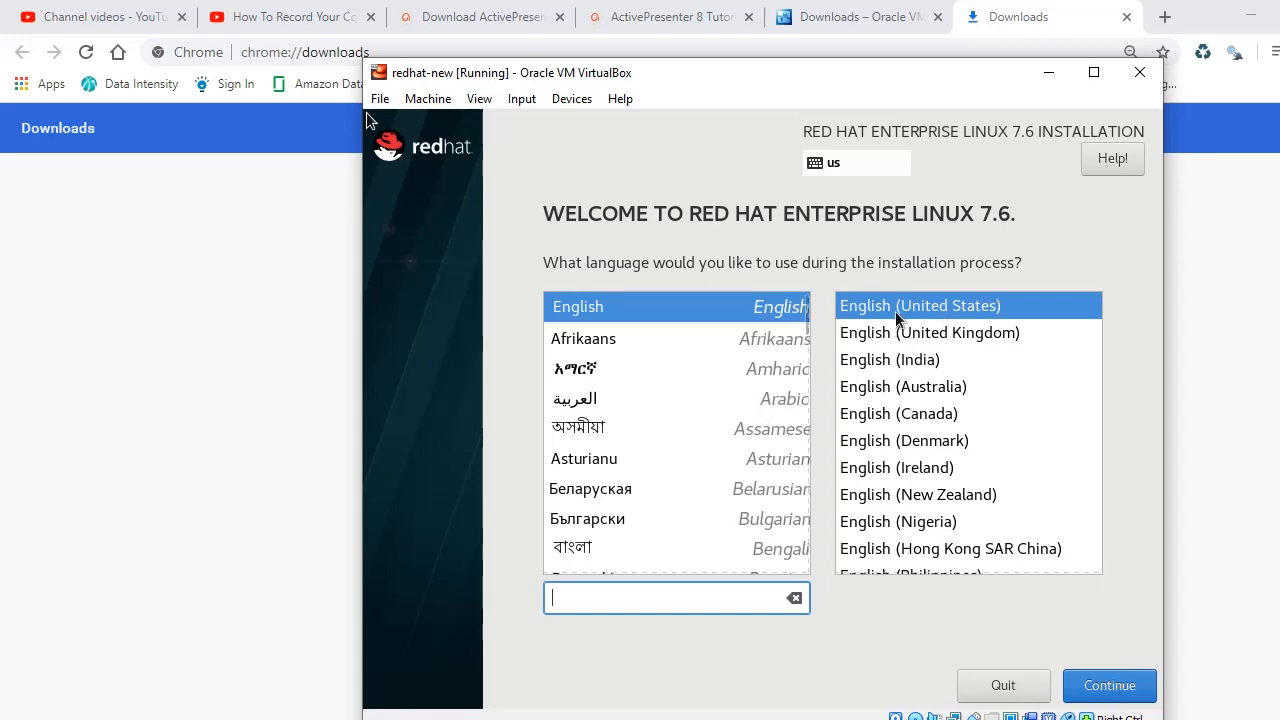
click(1115, 688)
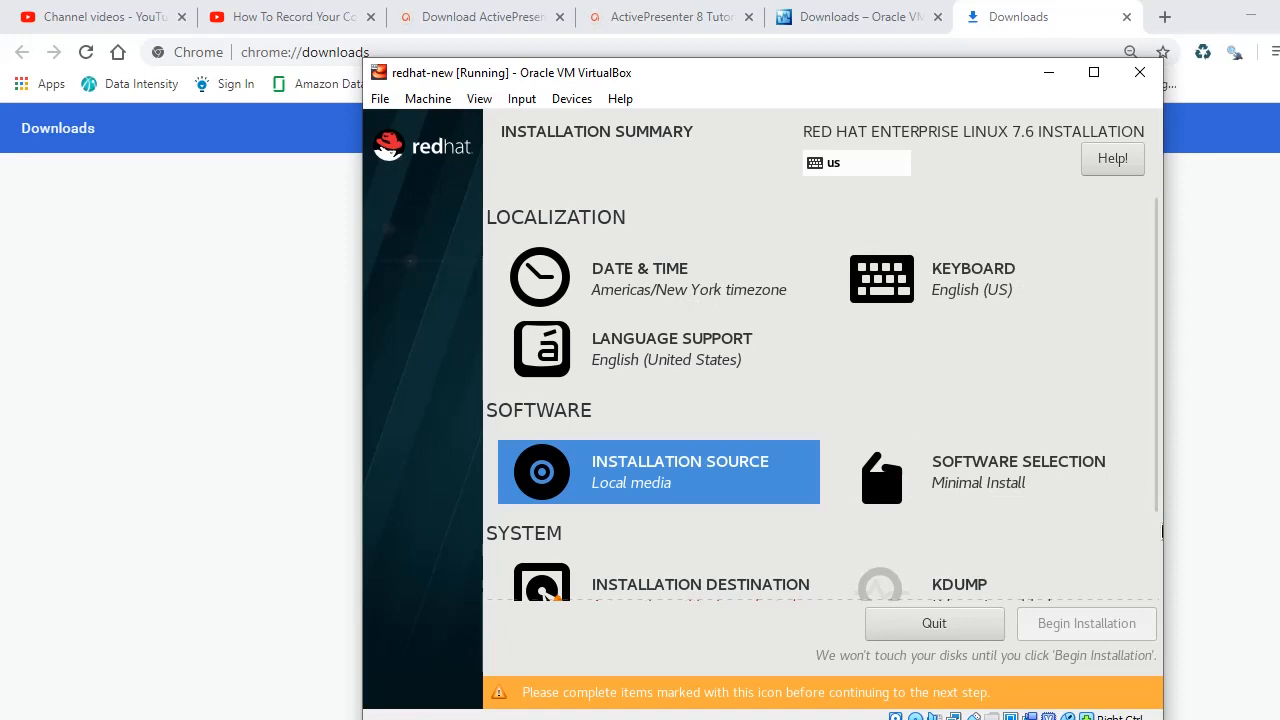
Step: Keep Minimal Install and accept automatic partitioning of the 20 GiB disk
click(978, 482)
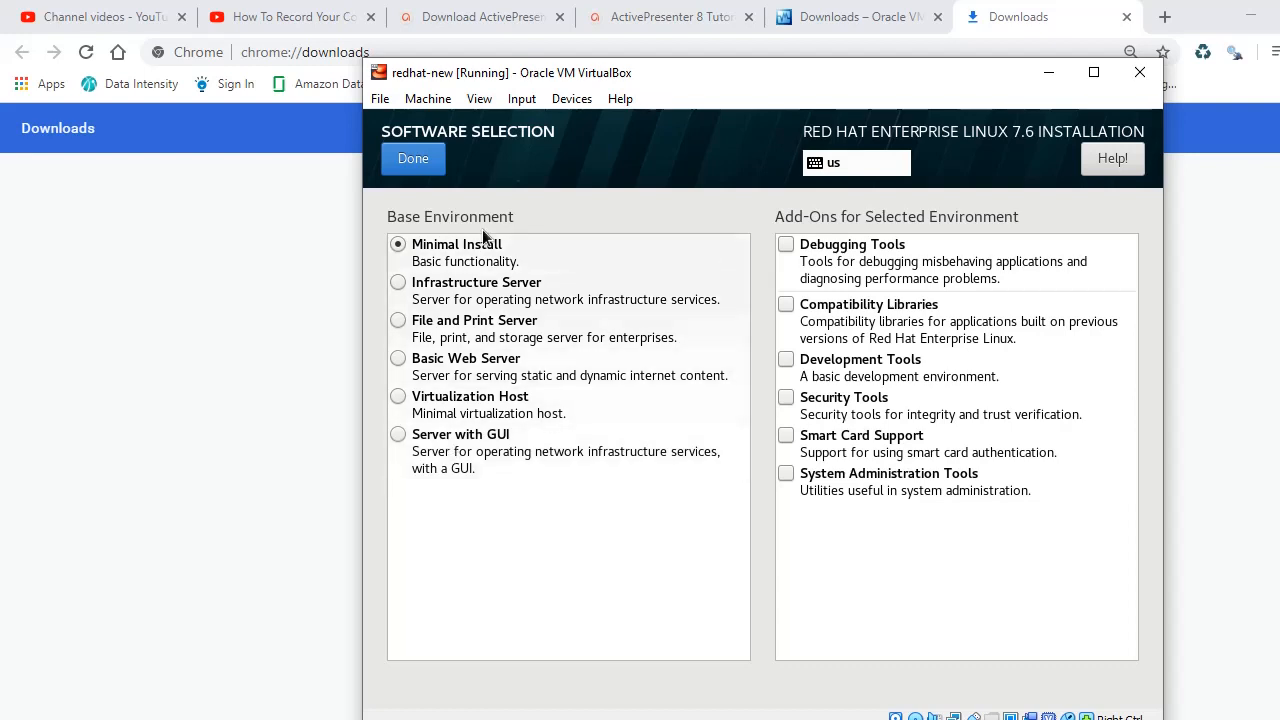
click(452, 251)
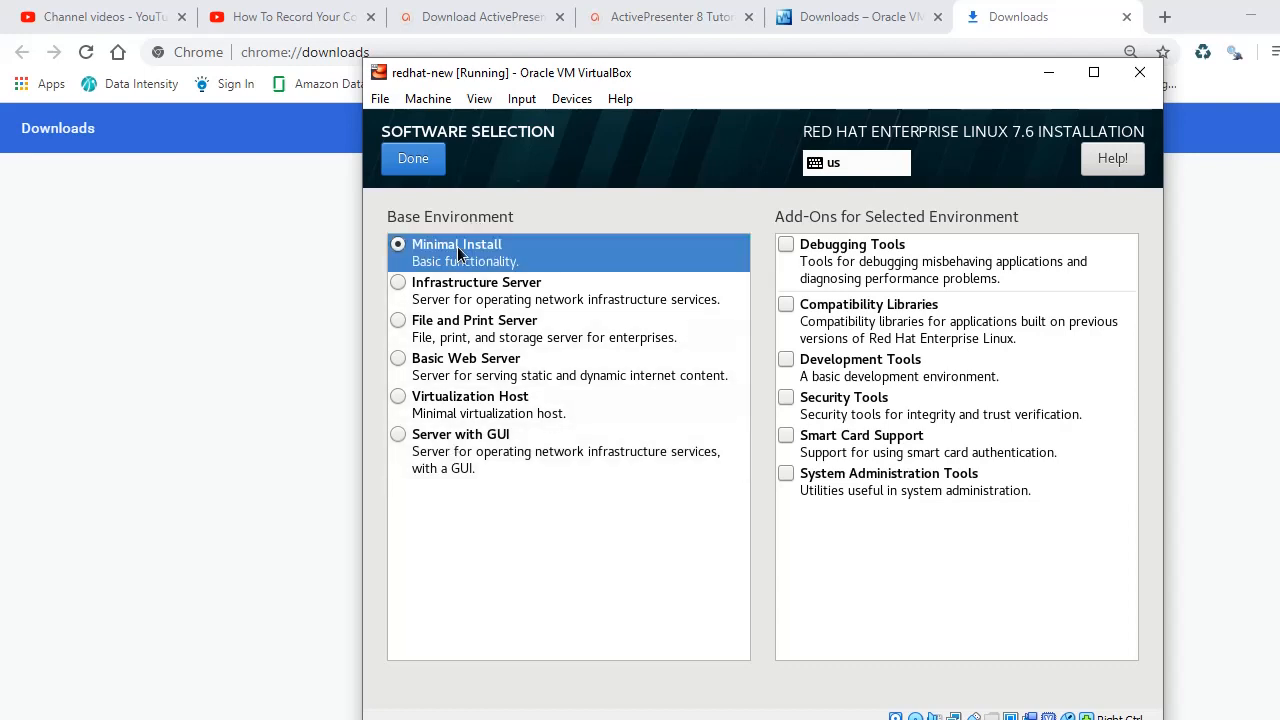
click(417, 162)
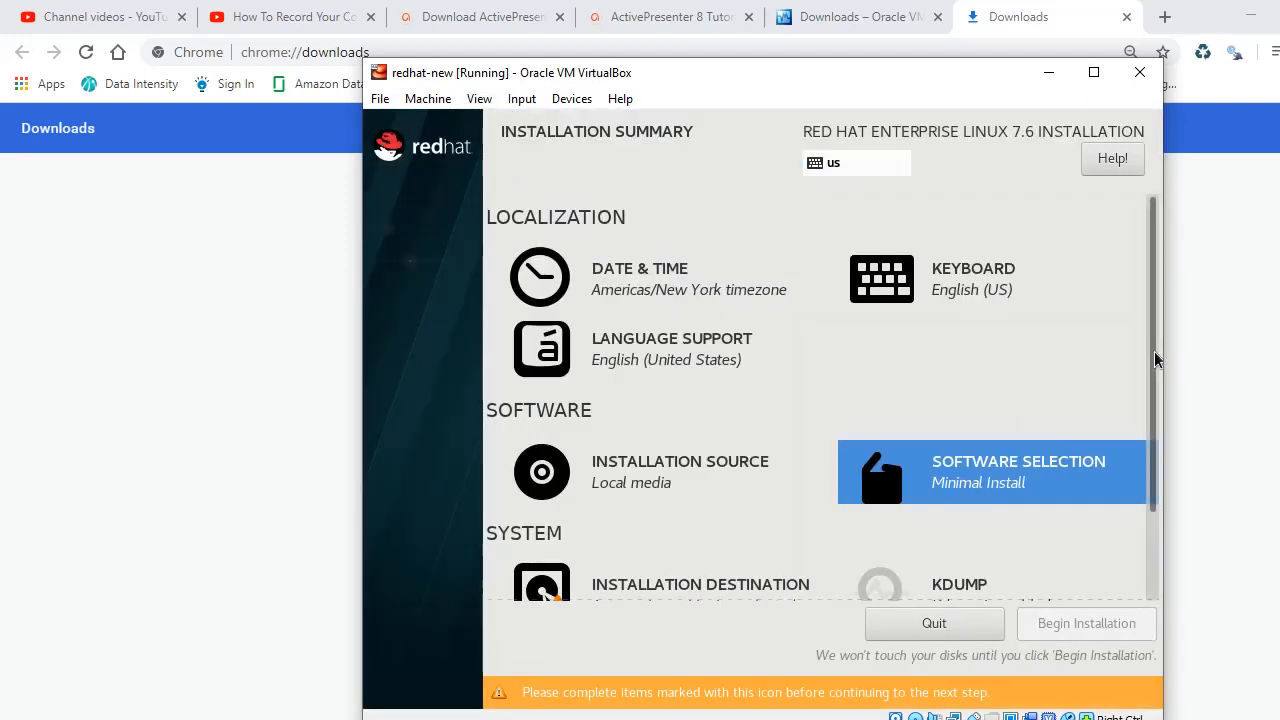
drag(1154, 351, 1154, 486)
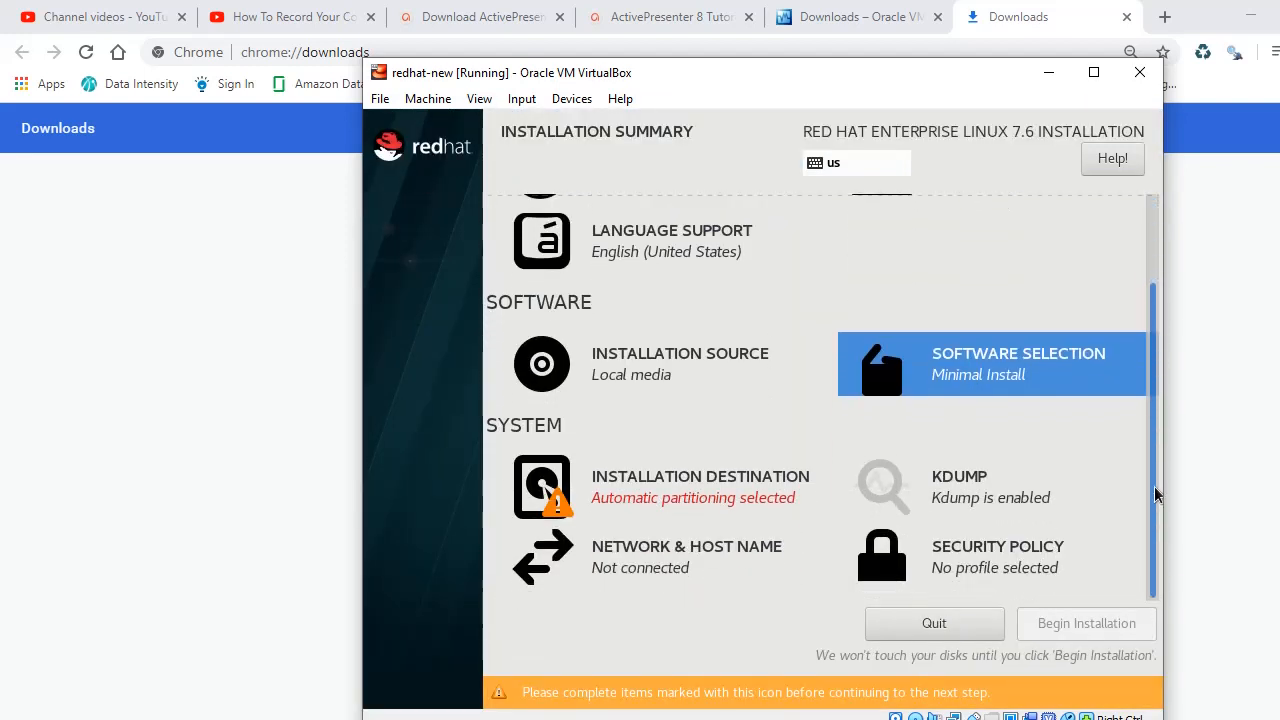
click(661, 492)
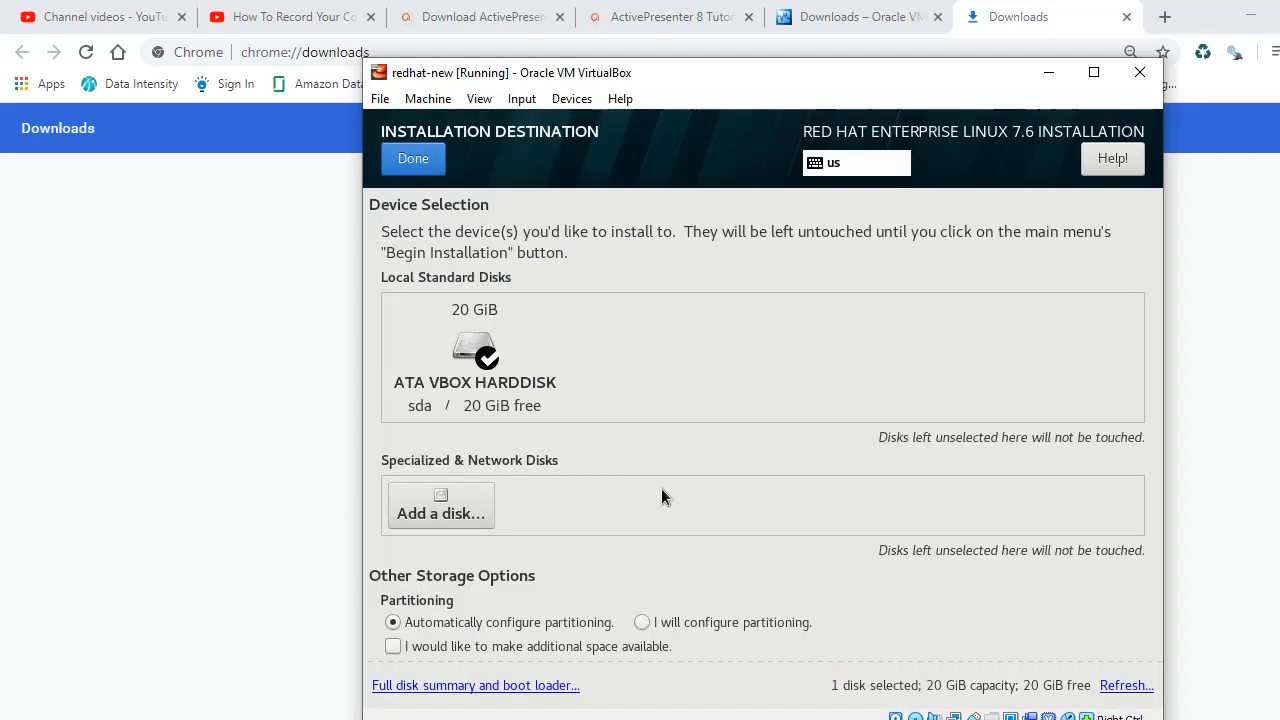
click(418, 158)
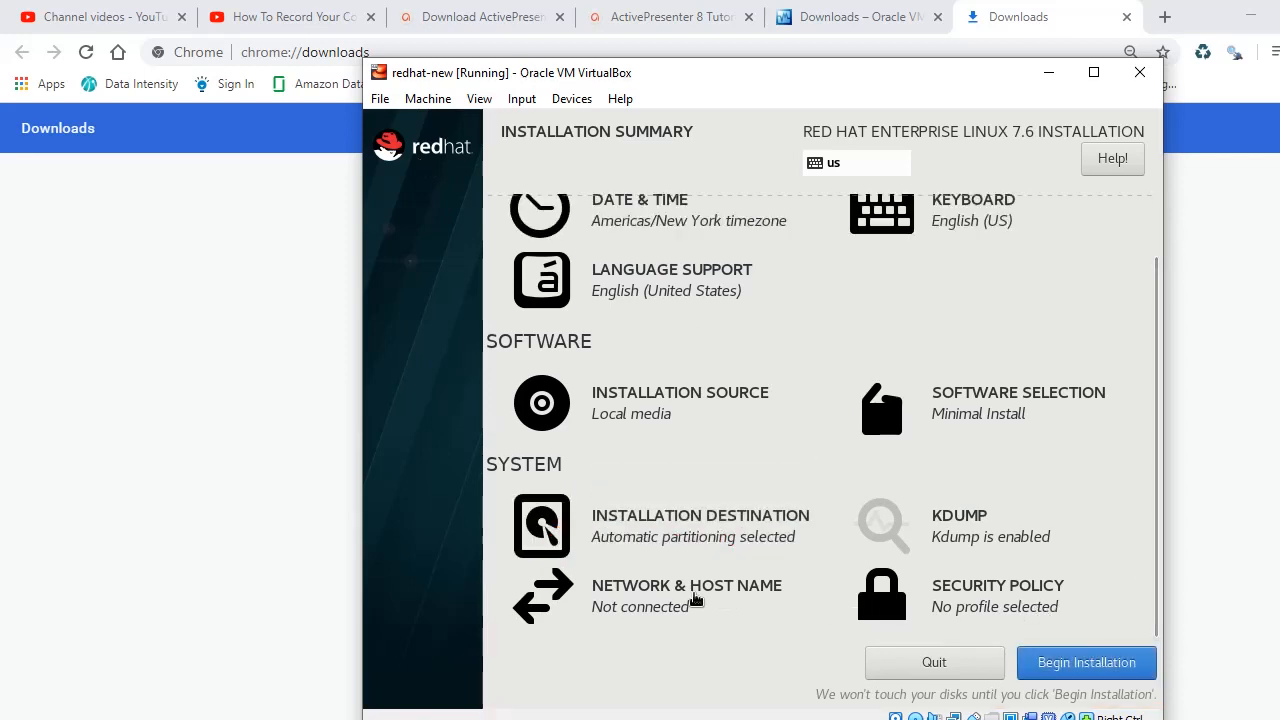
Step: Switch the Ethernet connection enp0s3 on in Network & Host Name
click(660, 597)
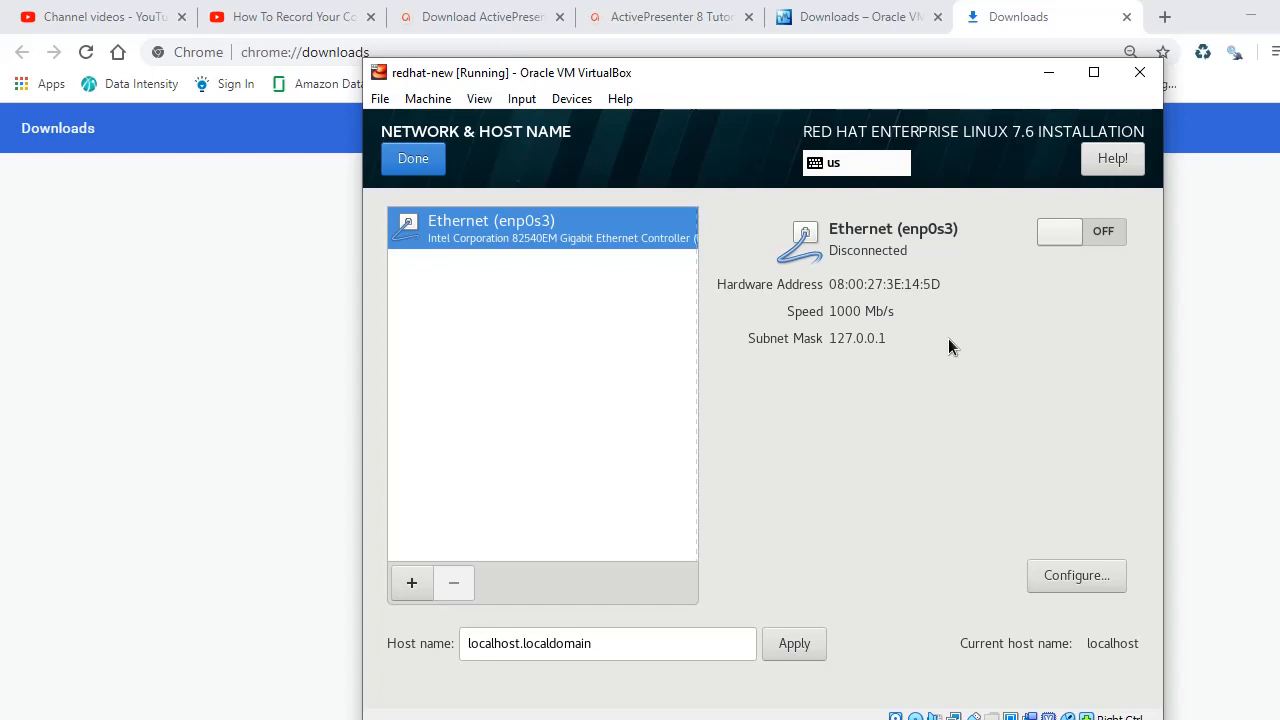
click(1096, 230)
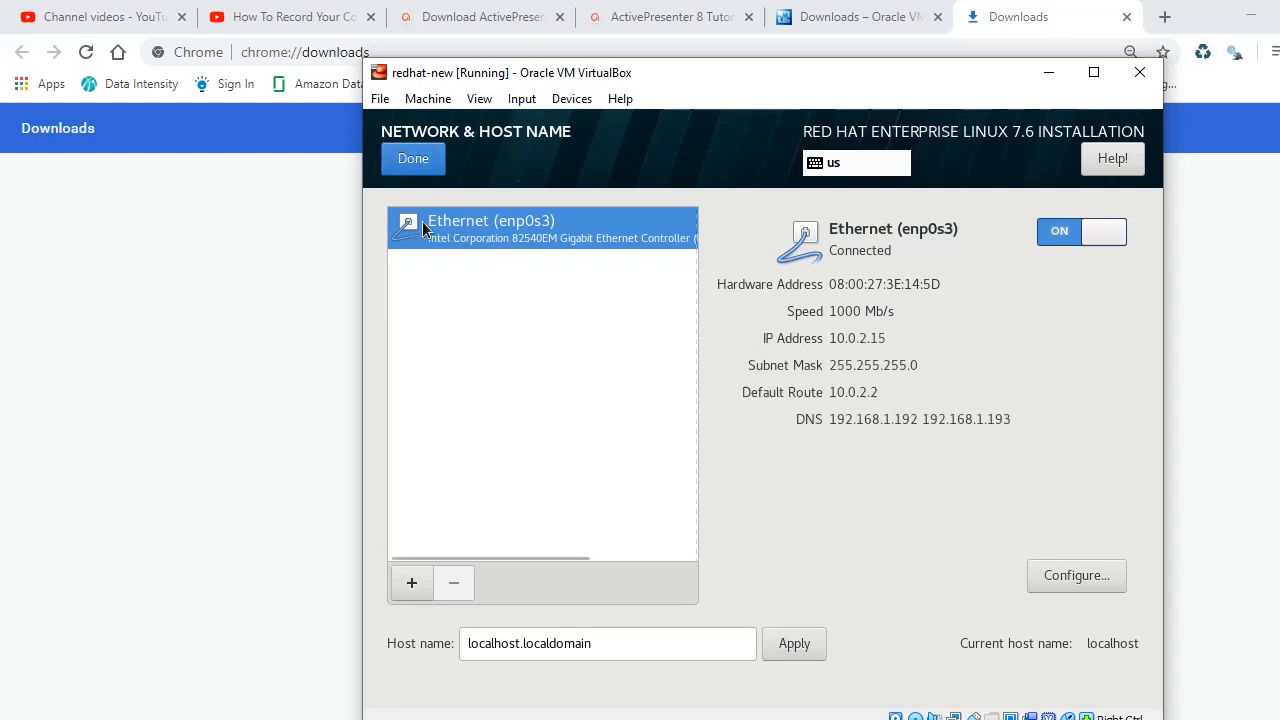
click(418, 170)
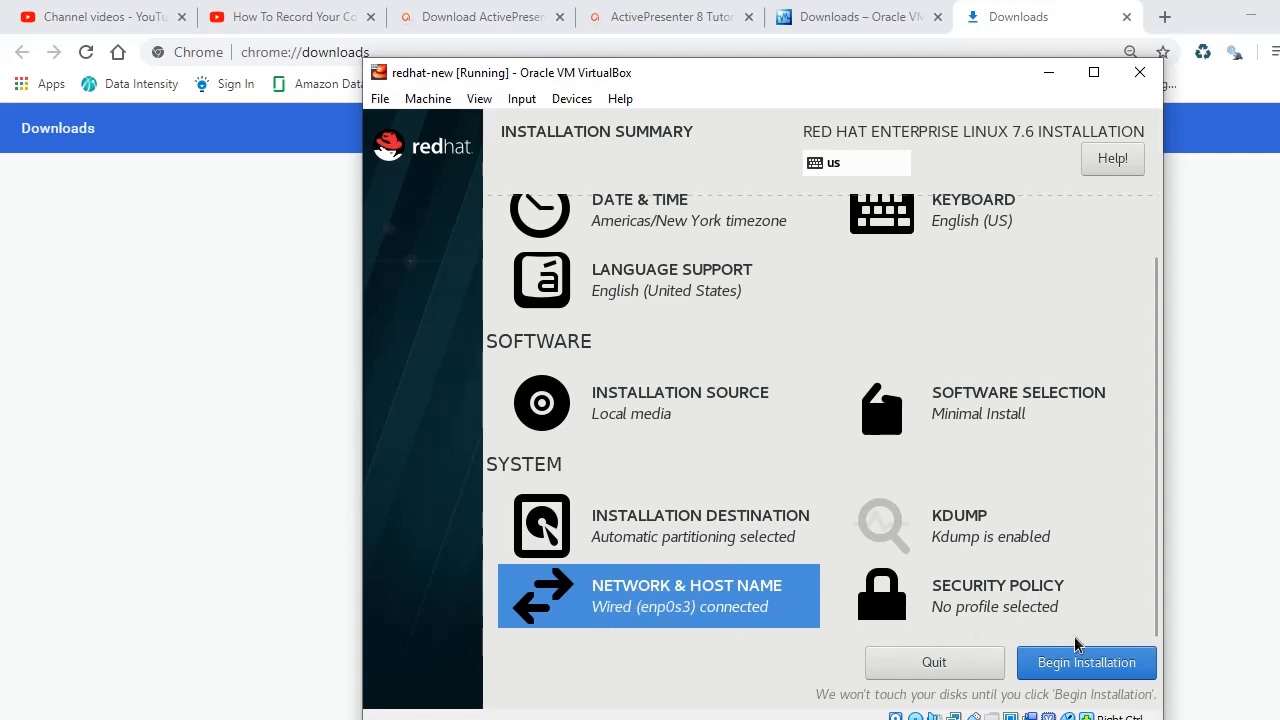
Step: Begin the installation and set the root password, accepting it despite being weak
click(1047, 674)
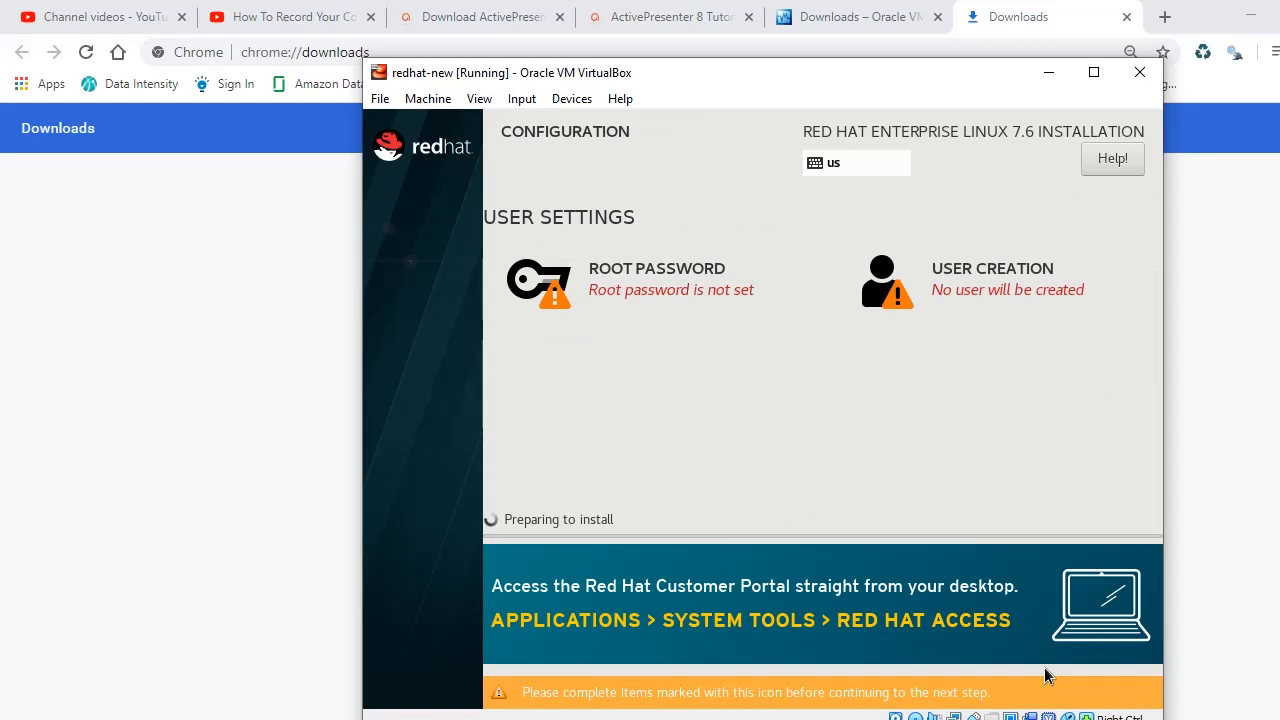
click(659, 277)
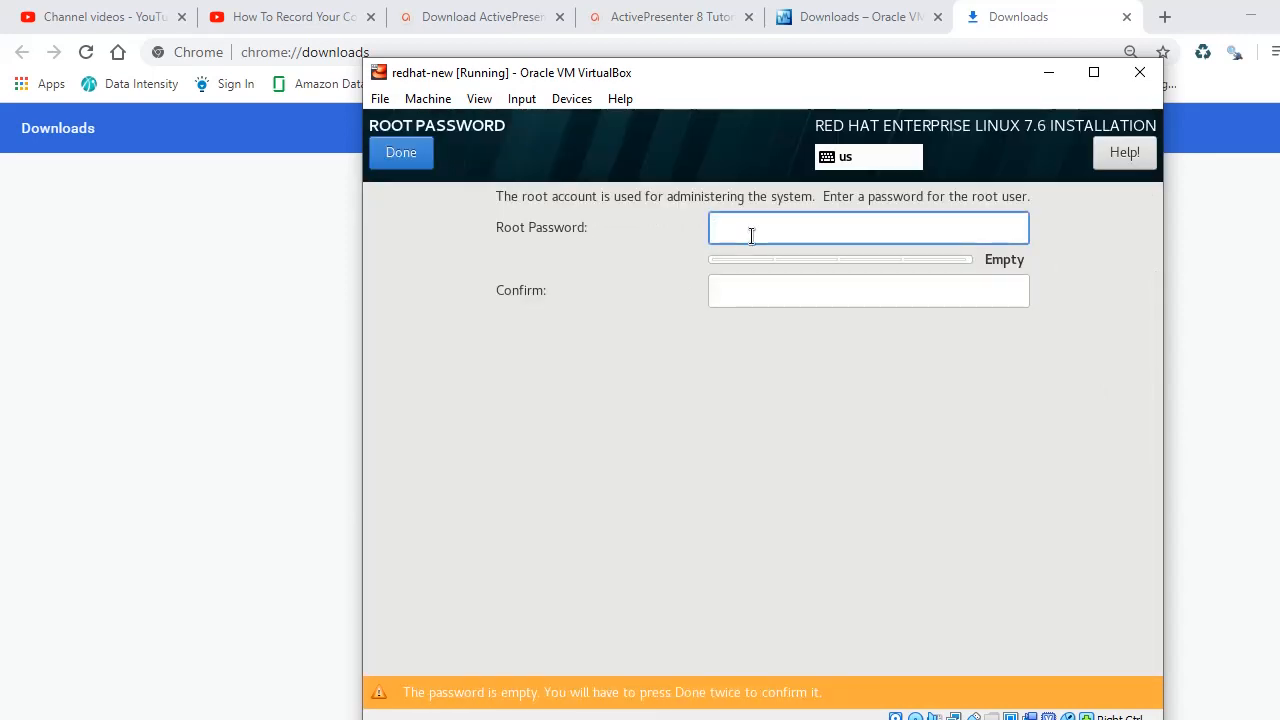
text(••••)
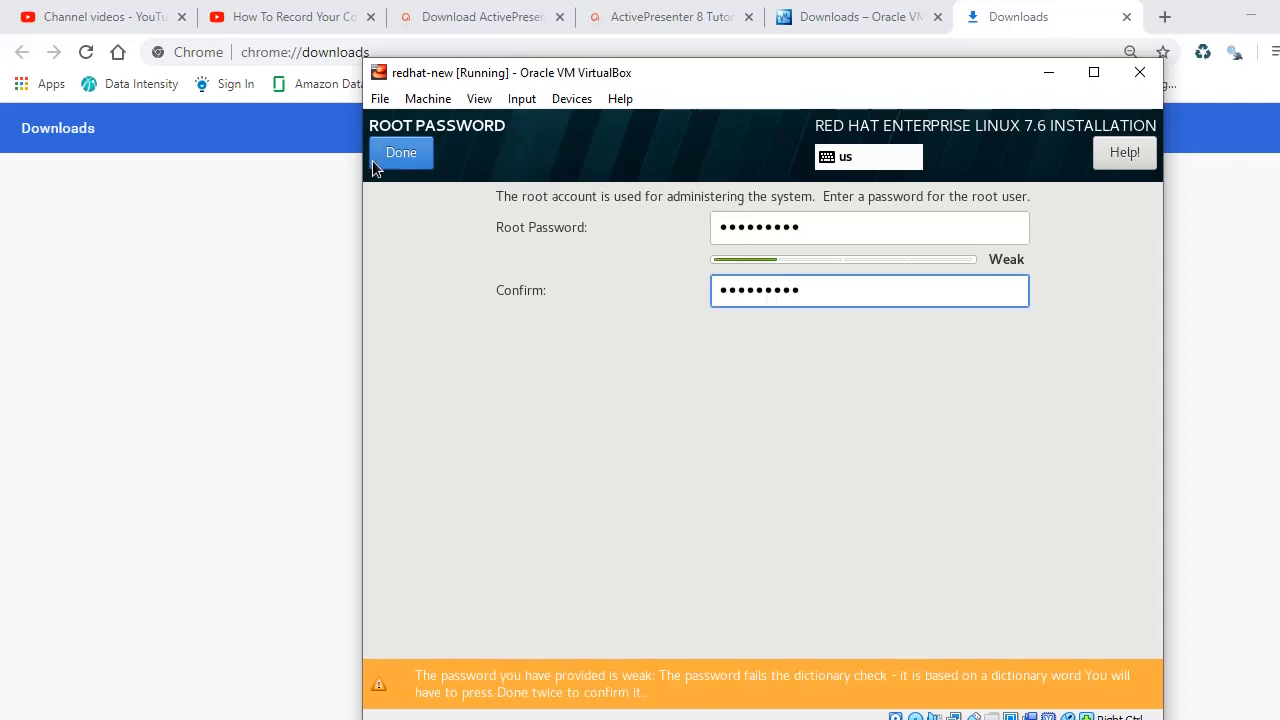
click(404, 155)
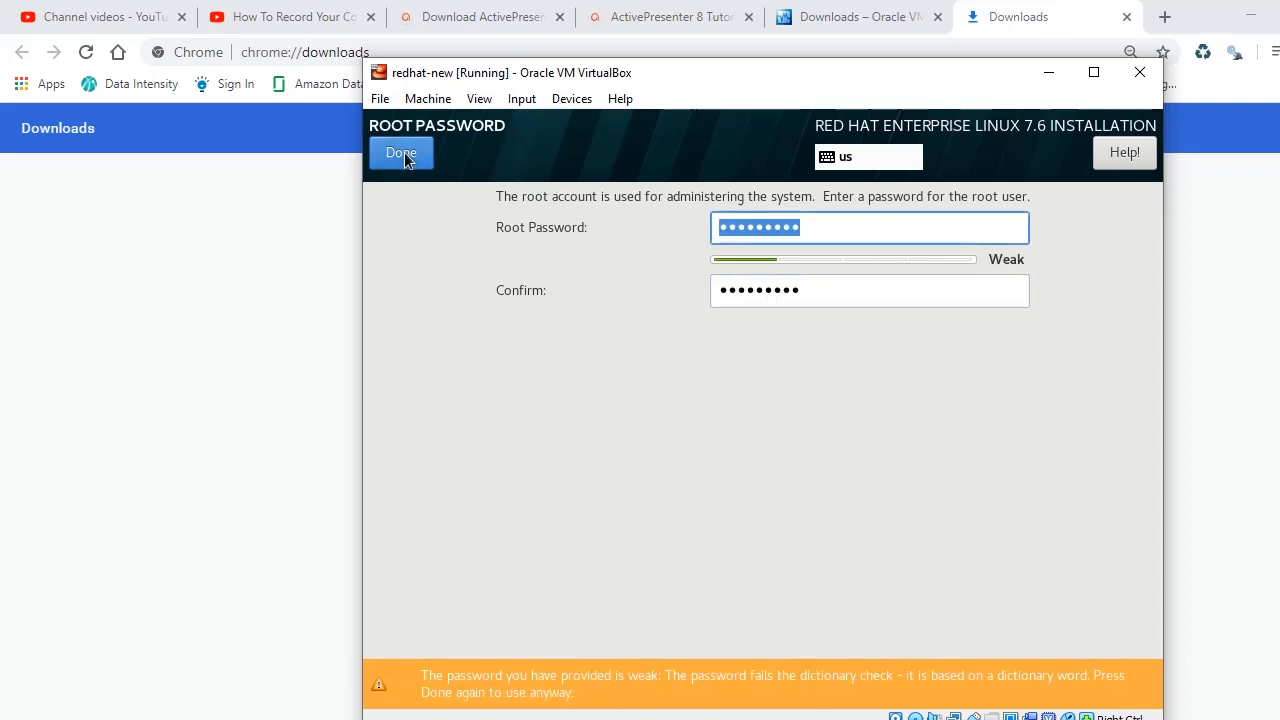
click(404, 155)
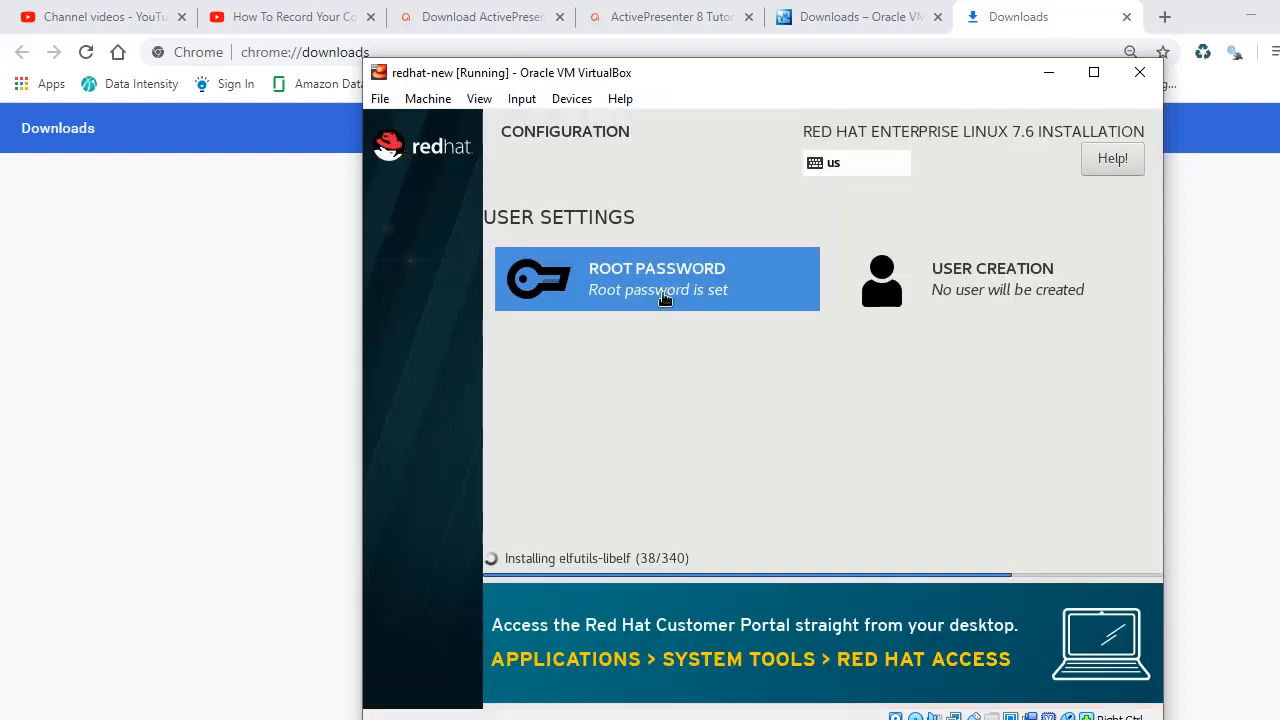
Step: Create a user account with administrator rights and a password, accepting the weak password
click(988, 287)
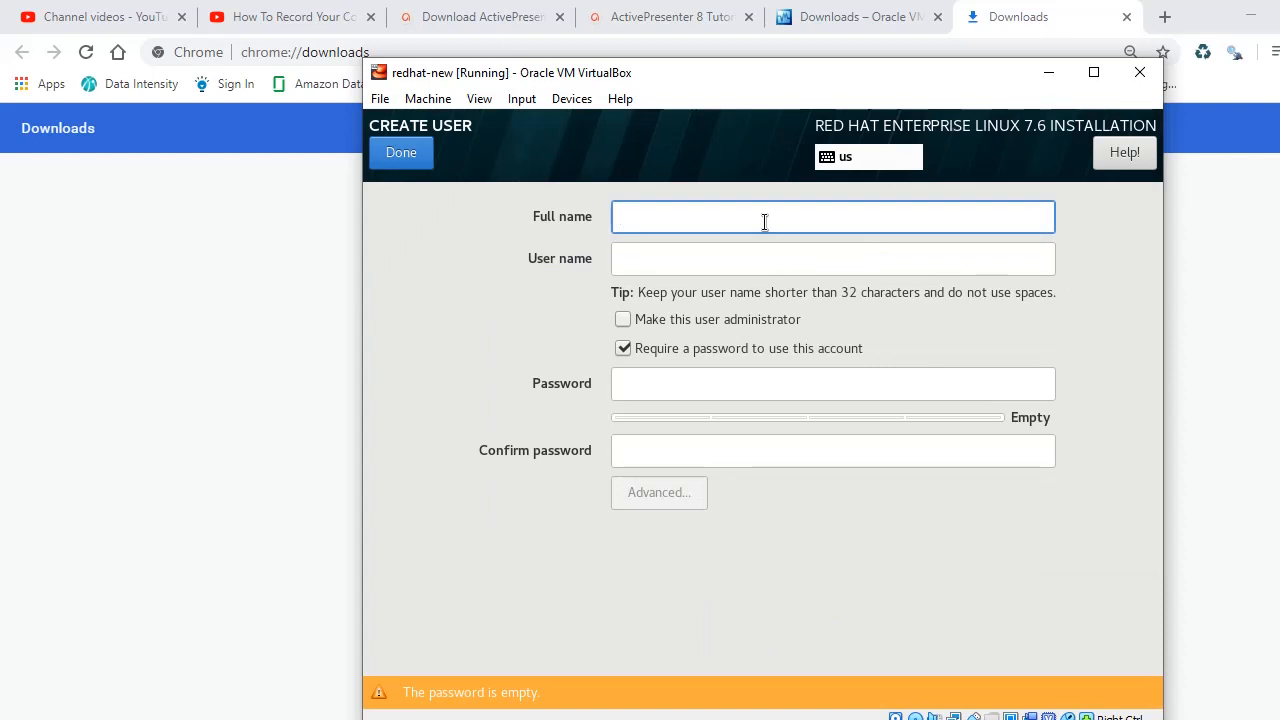
text(vin)
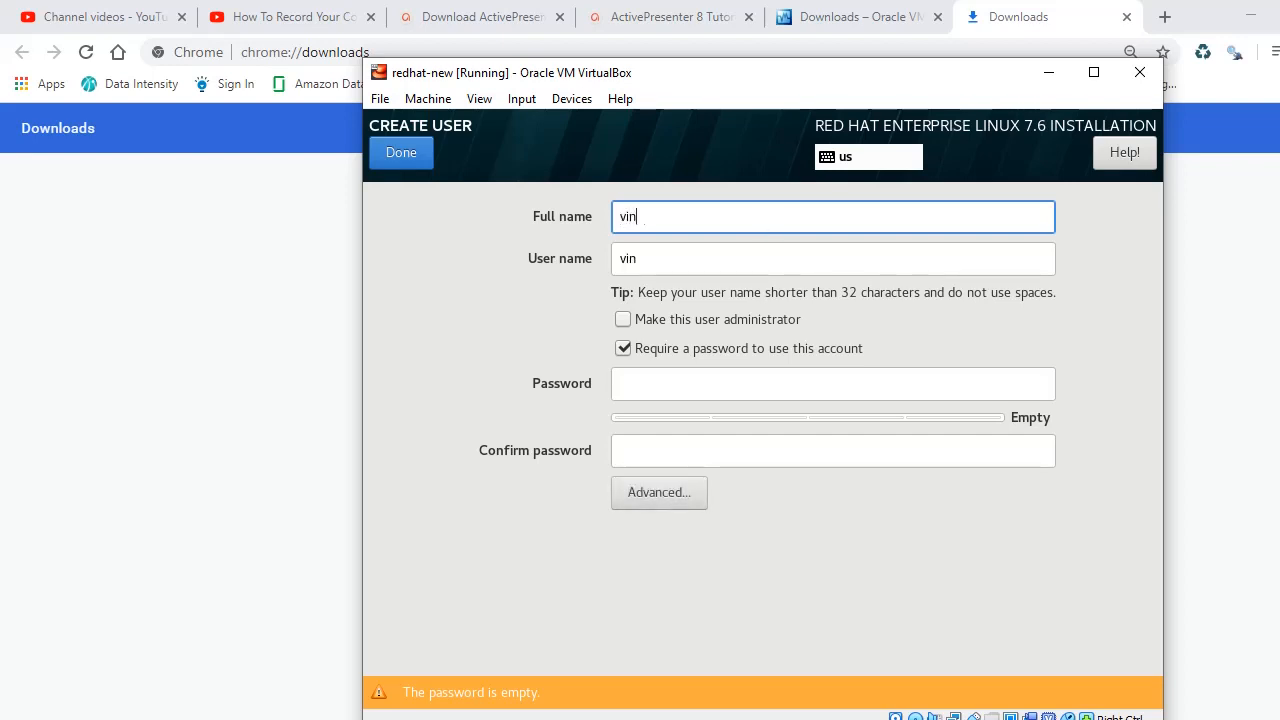
text(odraja)
click(623, 320)
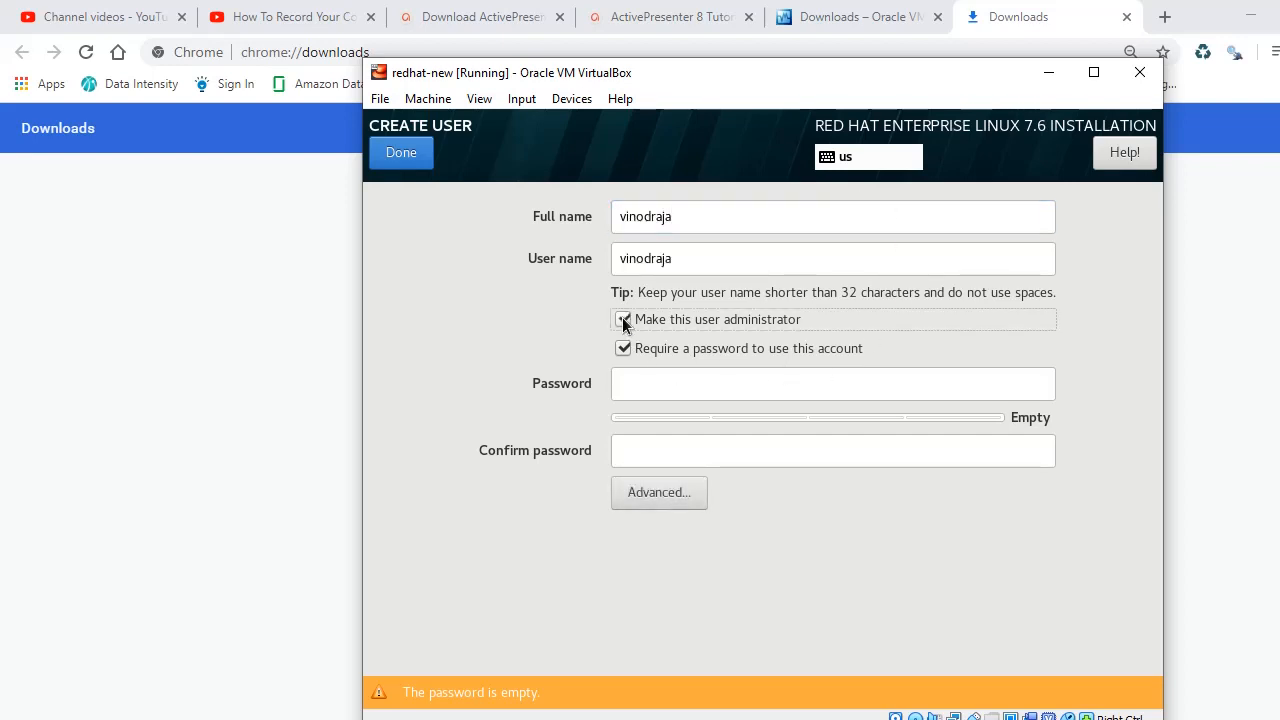
click(675, 372)
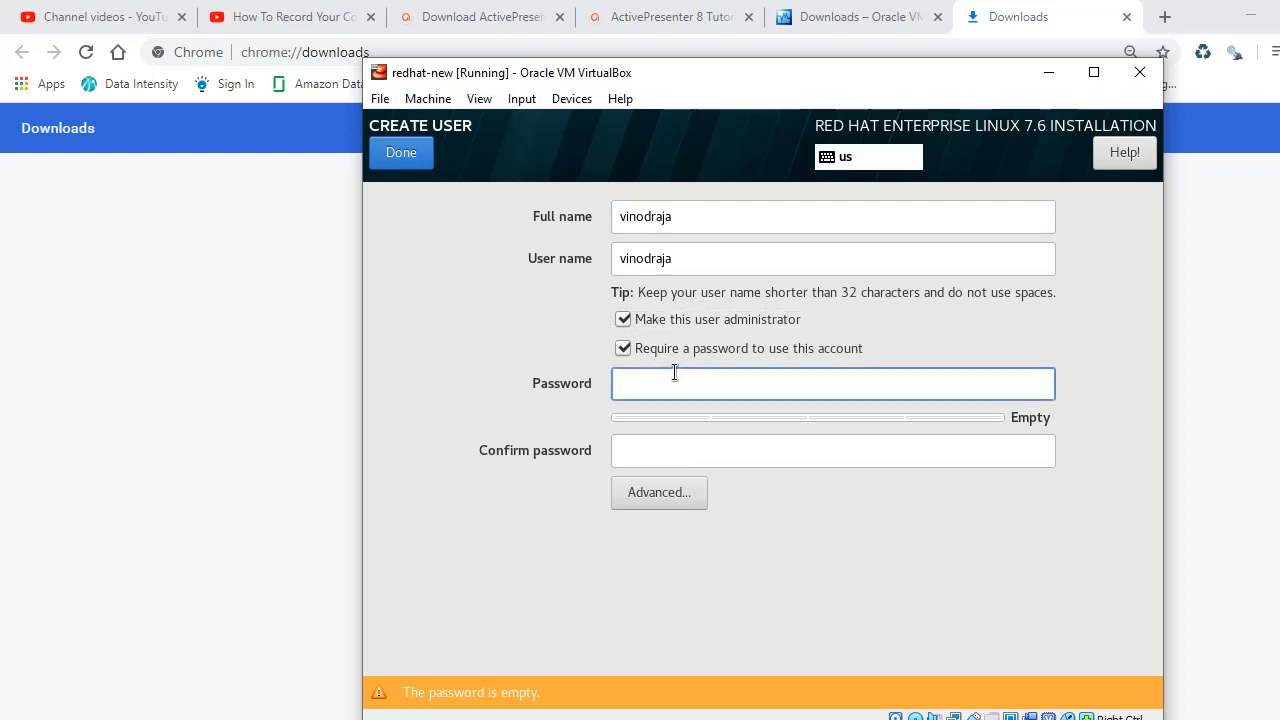
text(•••)
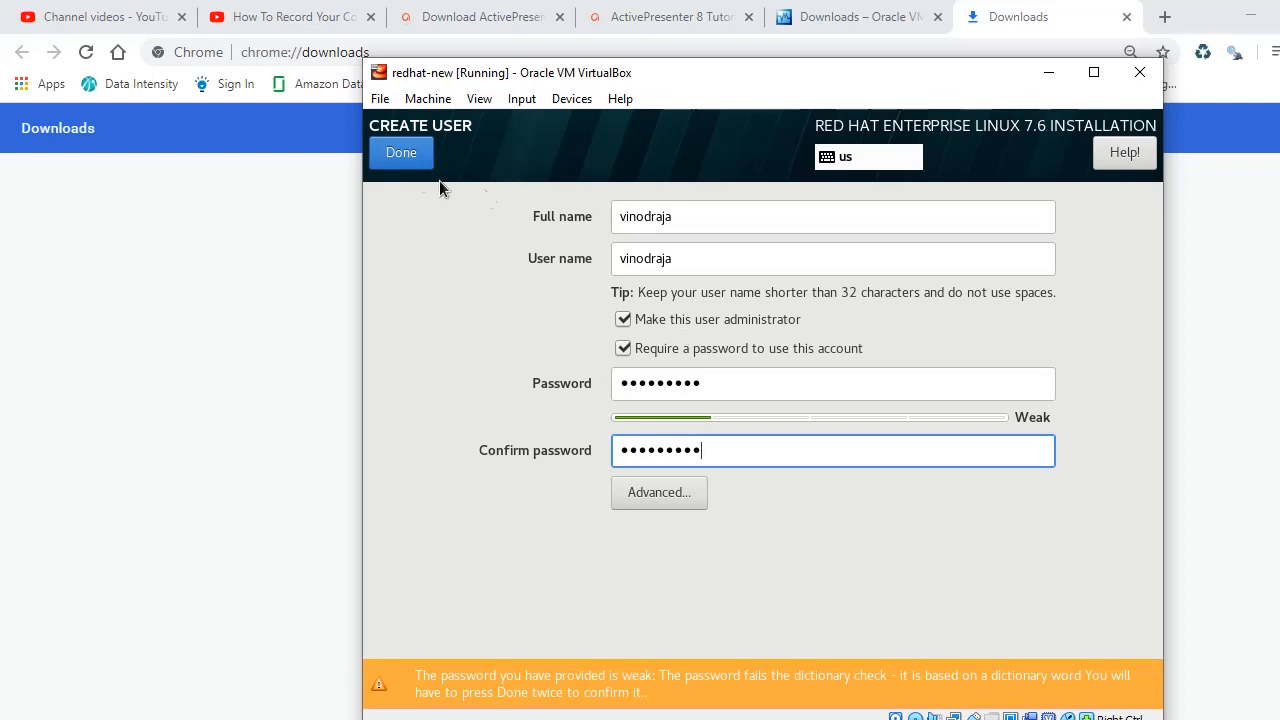
click(393, 160)
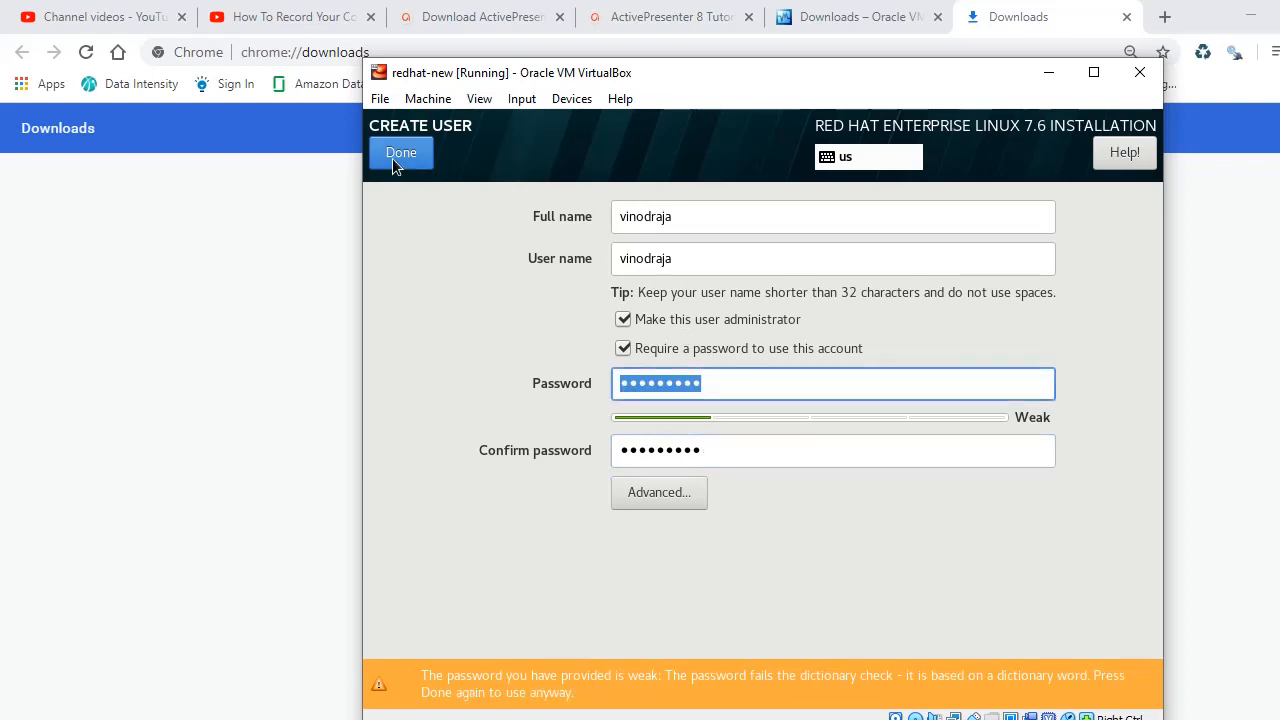
click(393, 160)
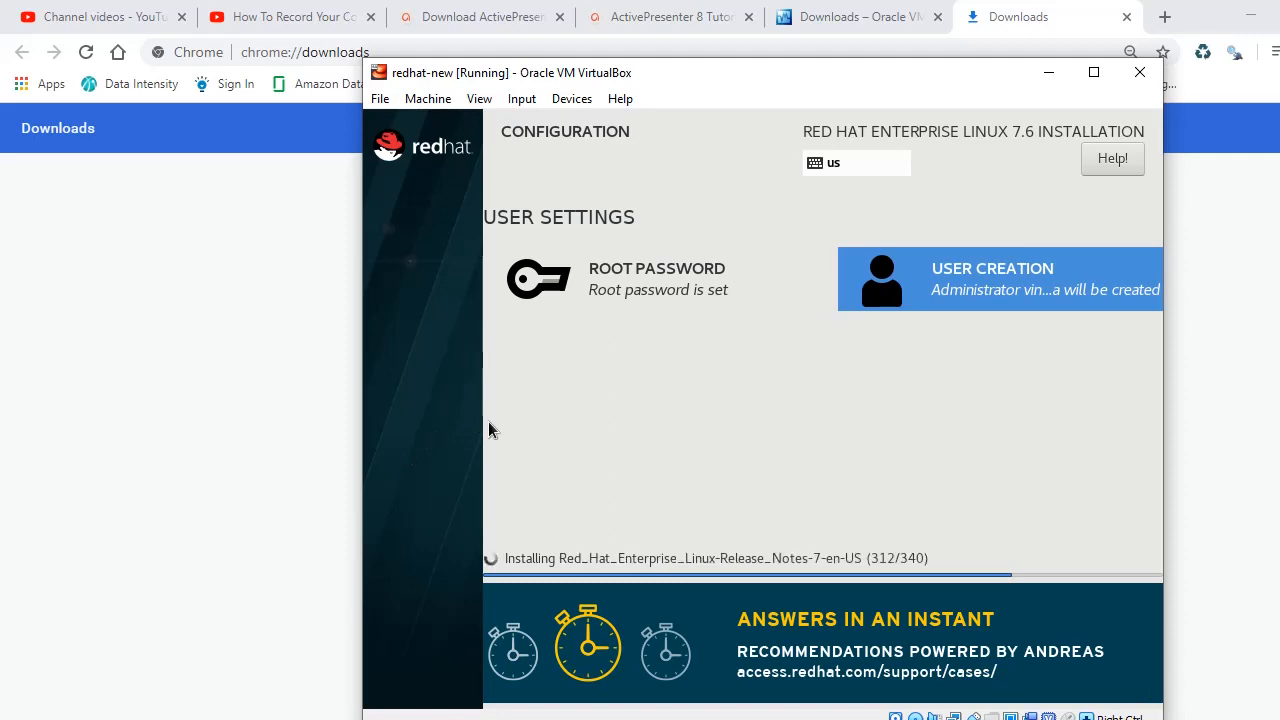
Step: Check in redhat-new's Settings that Network Adapter 1 is attached to NAT, then return to the installer
key(alt+Tab)
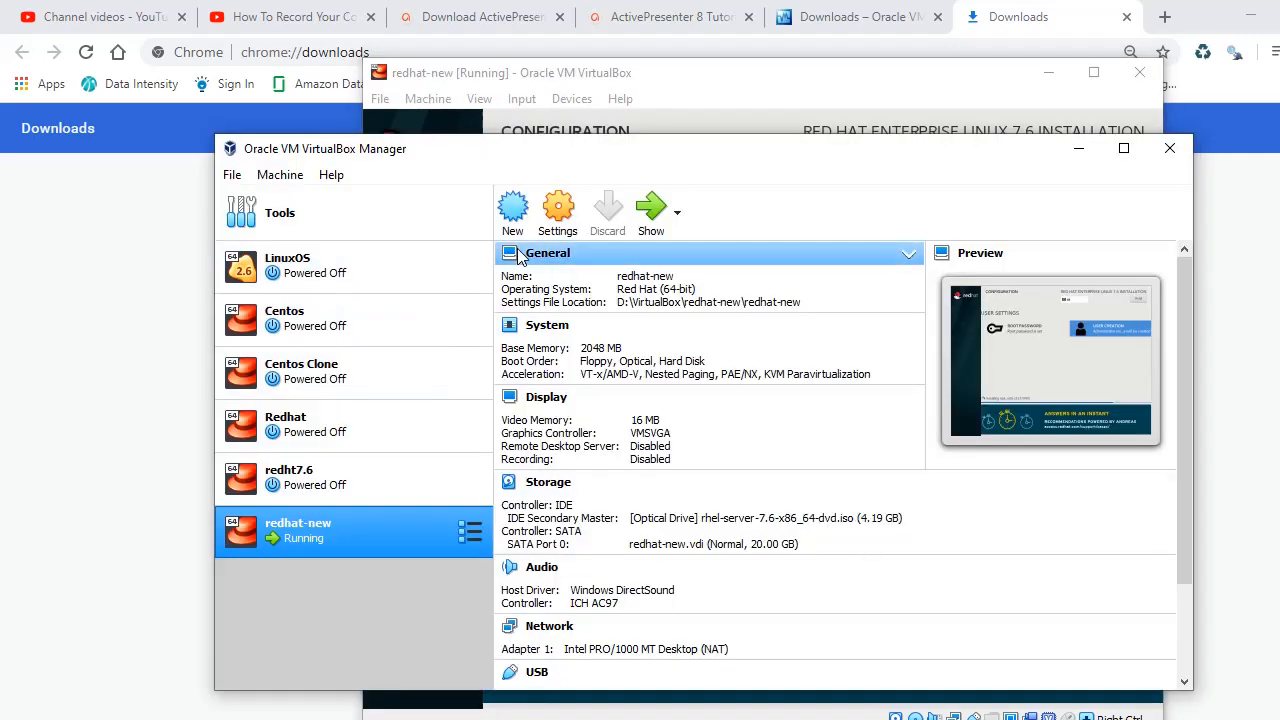
click(561, 222)
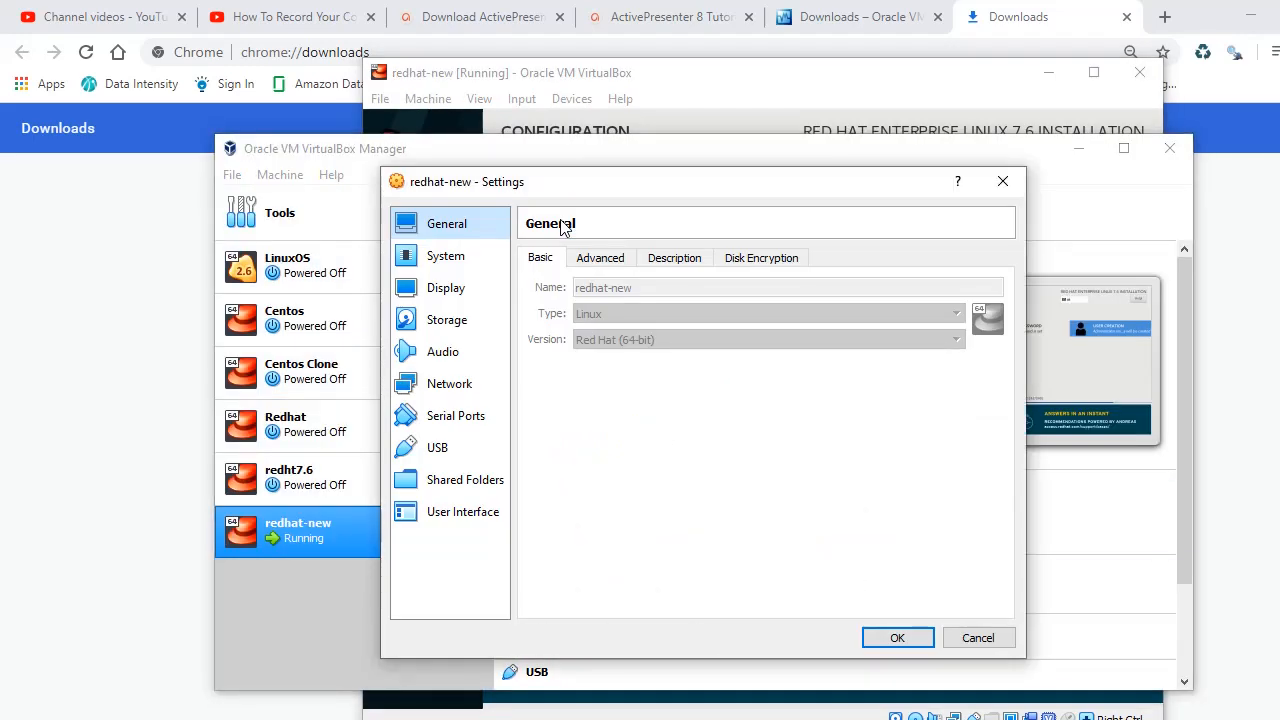
click(447, 386)
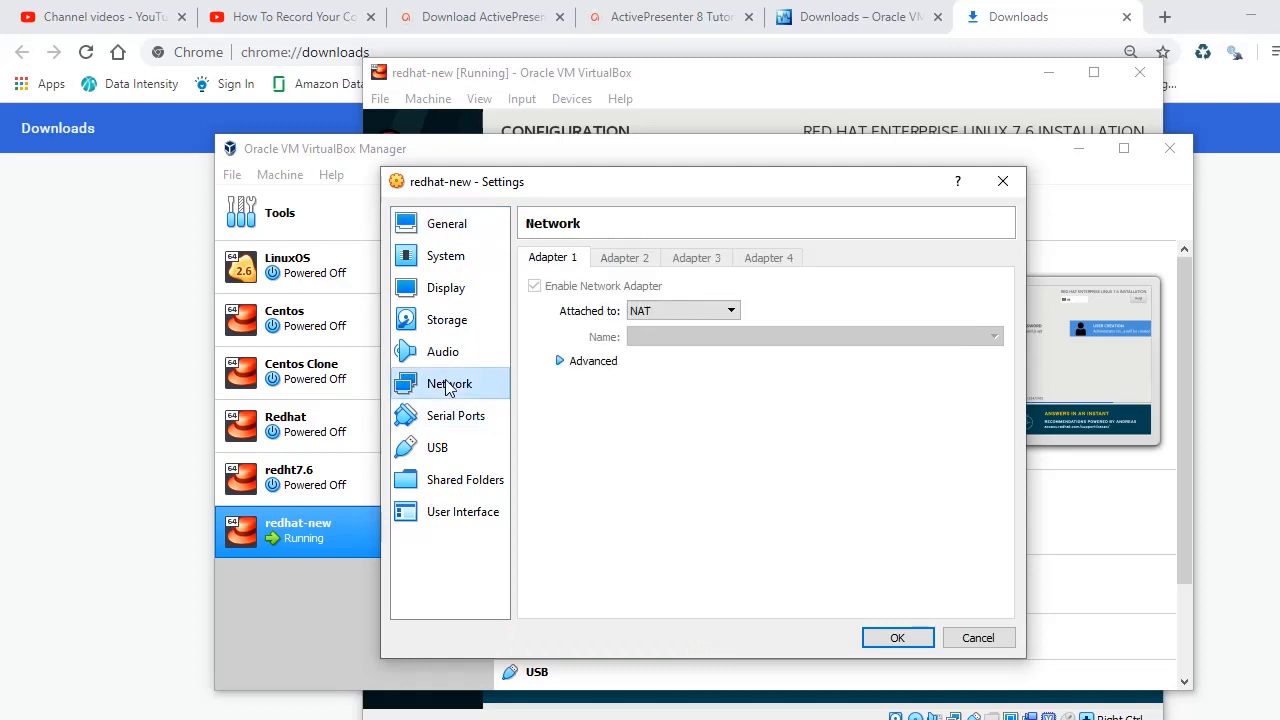
key(alt+Tab)
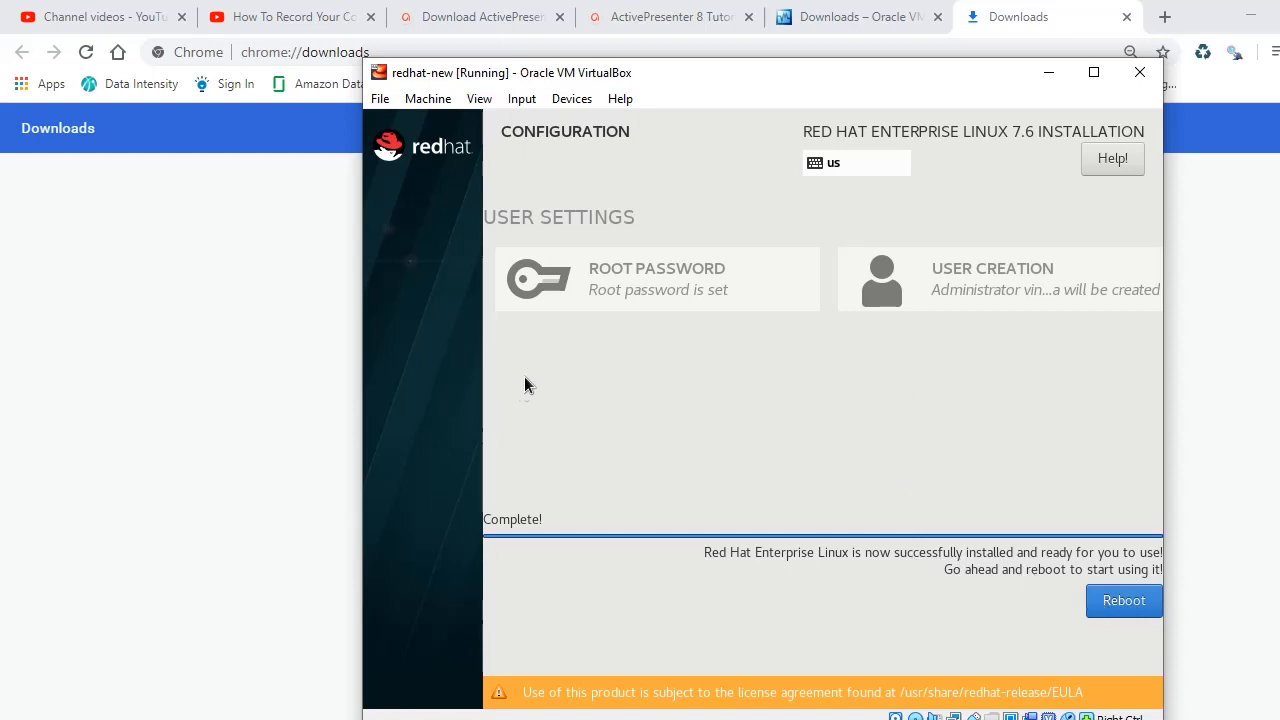
Step: Reboot into the installed RHEL 7.6 system and log in as root at the console
click(1126, 604)
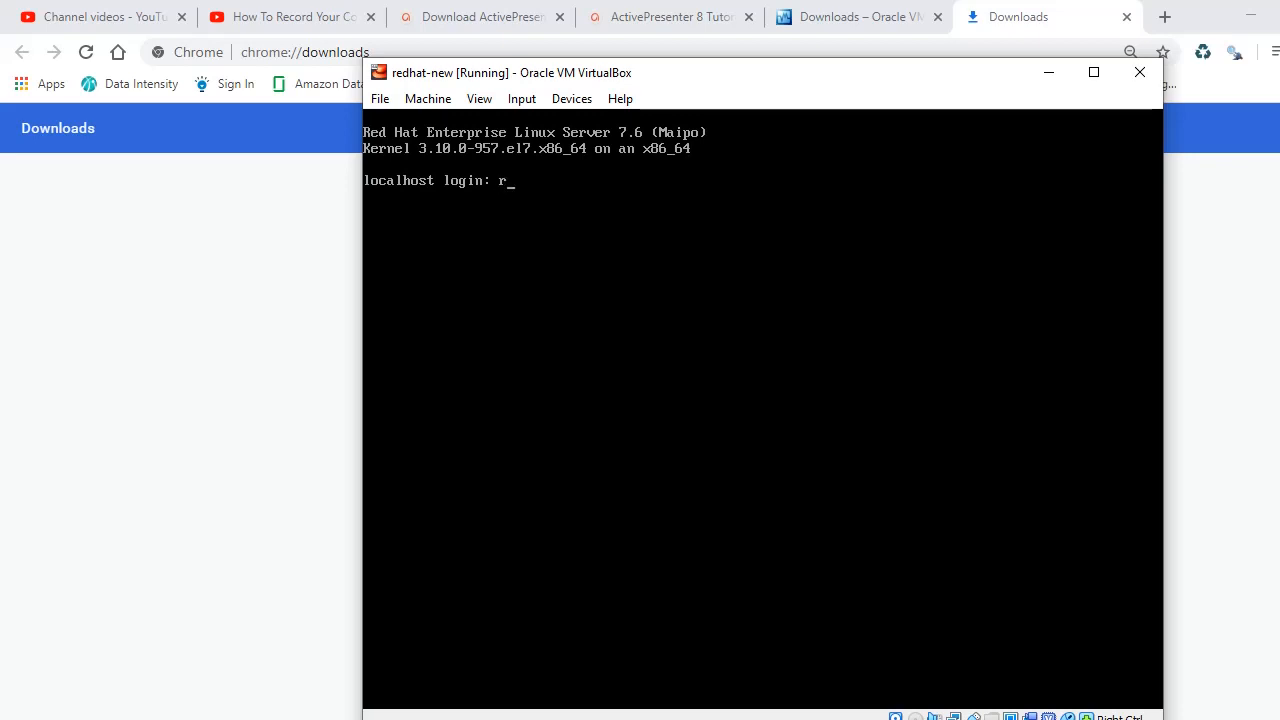
text(oot)
key(Return)
key(Return)
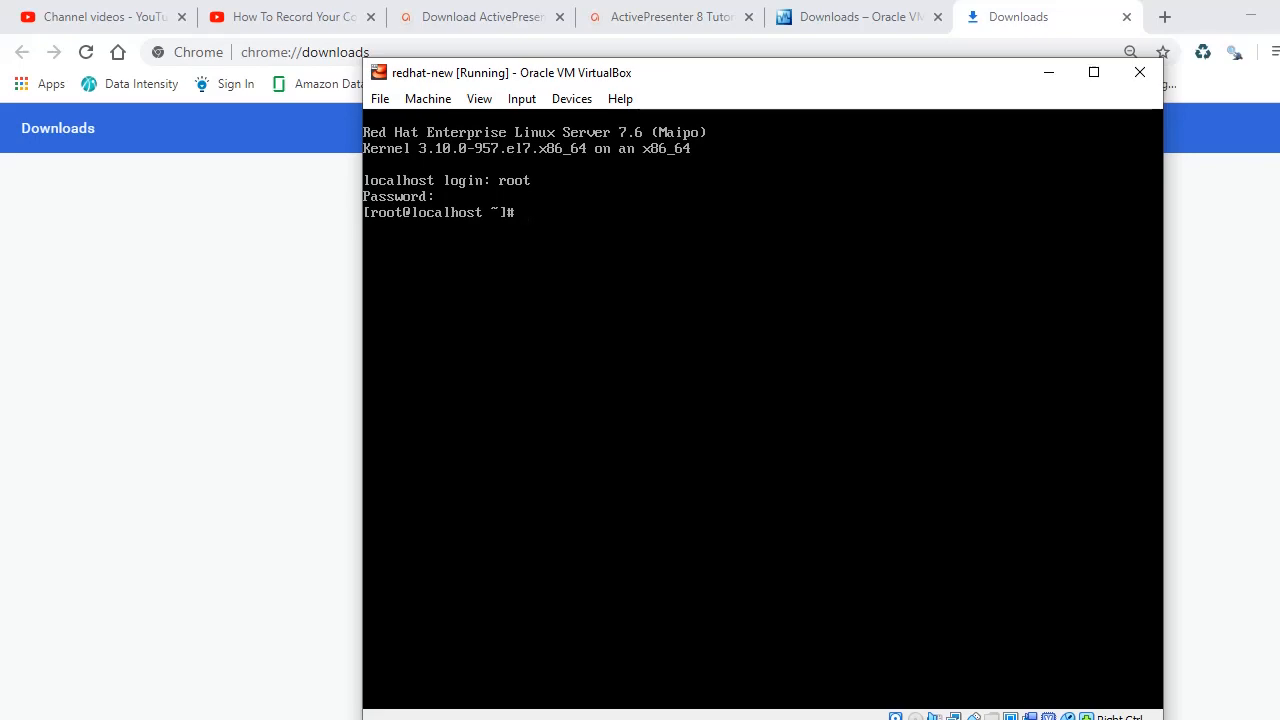
click(770, 719)
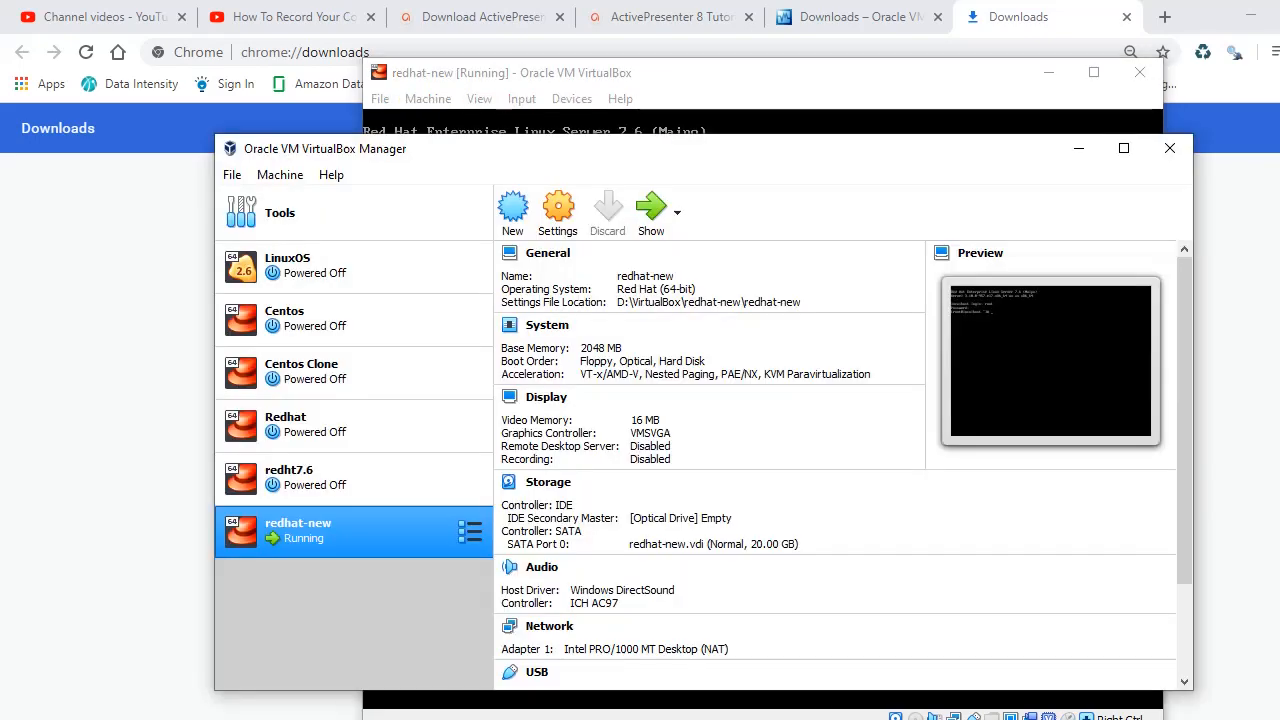
Step: Confirm in redhat-new's Network settings that Adapter 1 uses NAT, then minimize the Manager
right_click(360, 540)
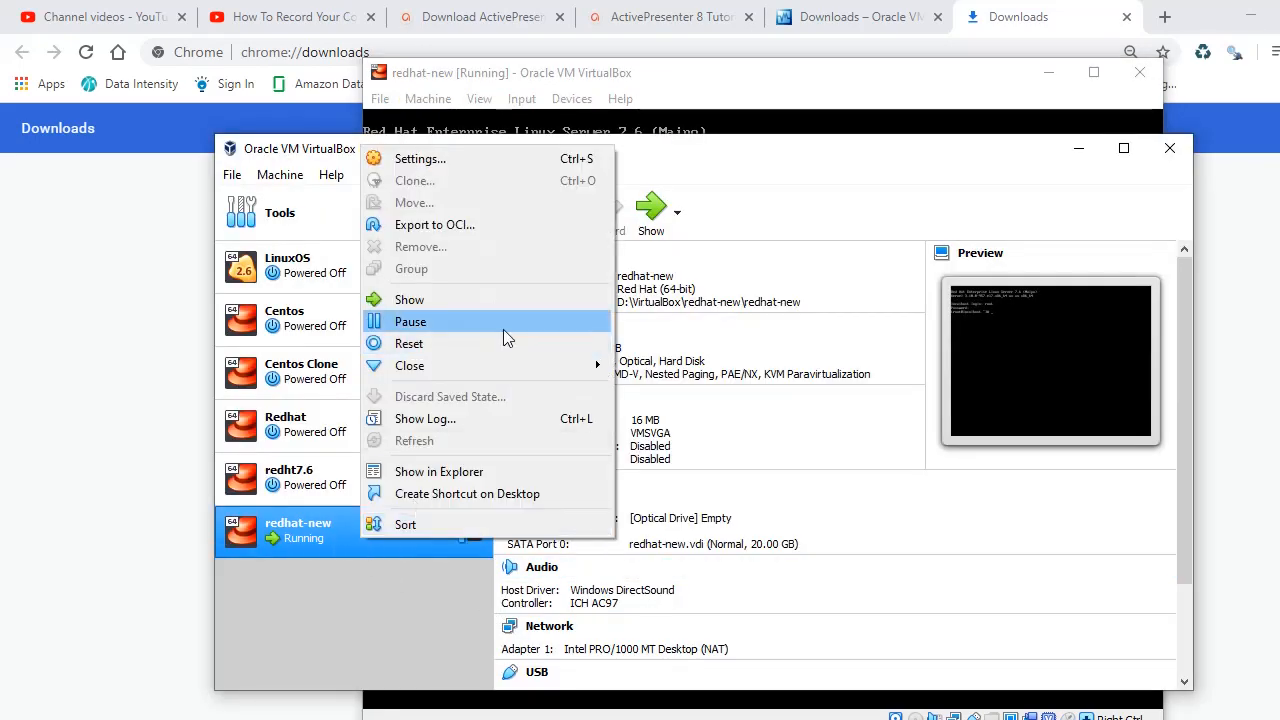
click(453, 160)
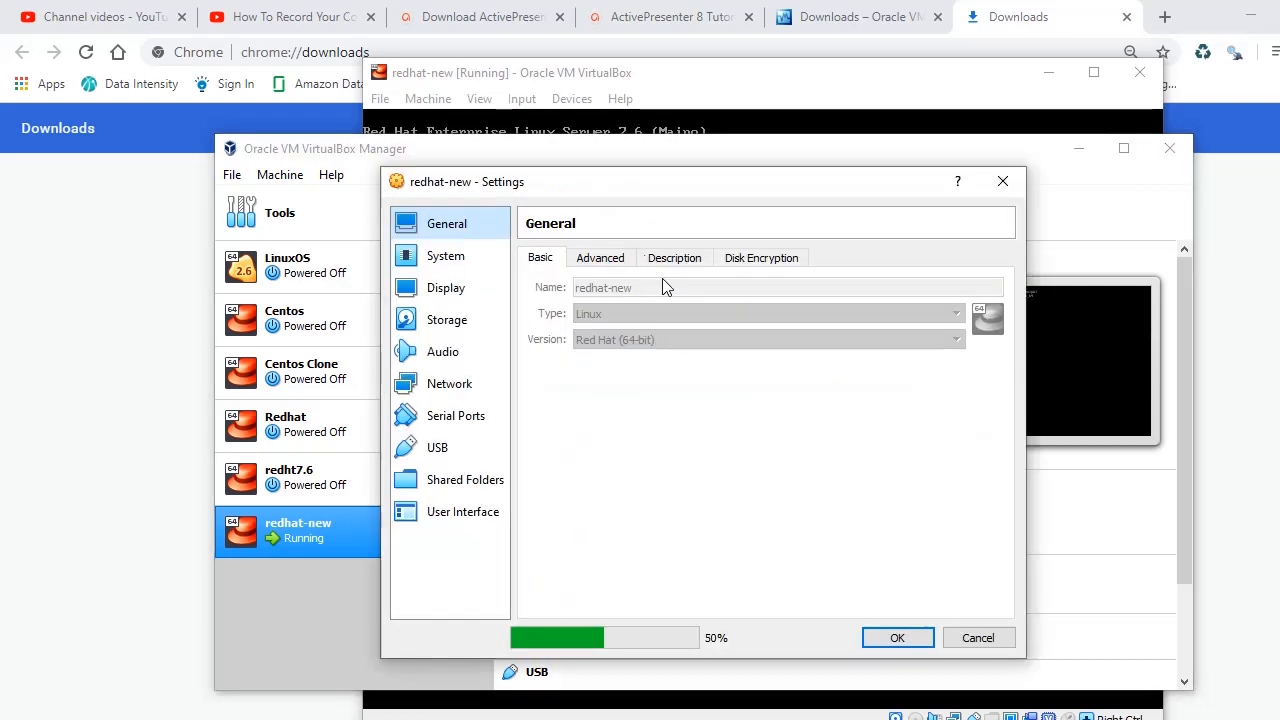
click(440, 384)
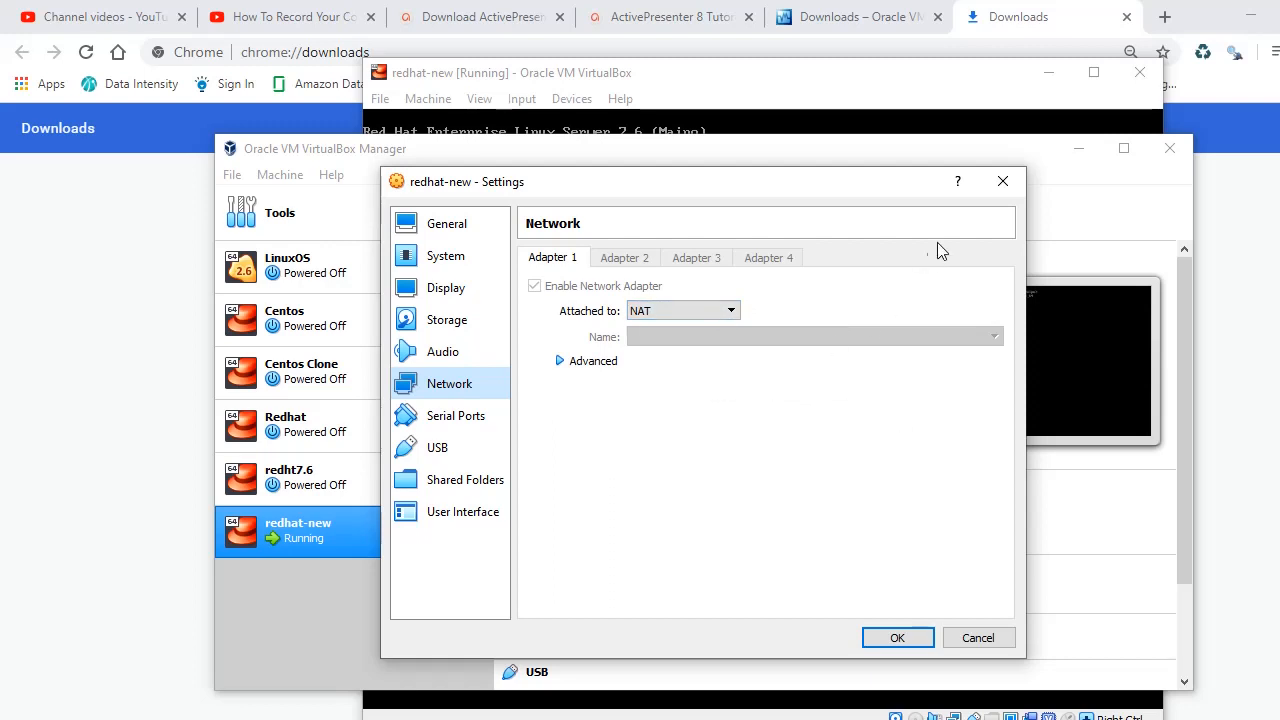
click(1002, 181)
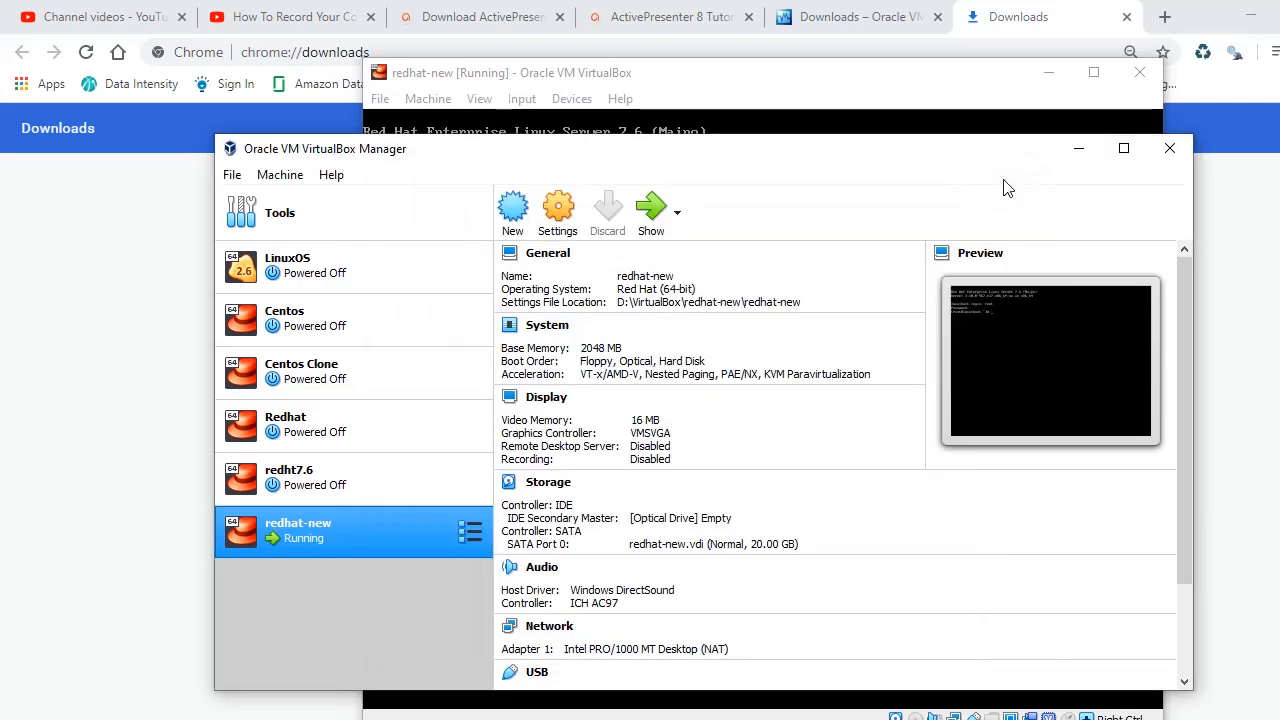
click(1078, 148)
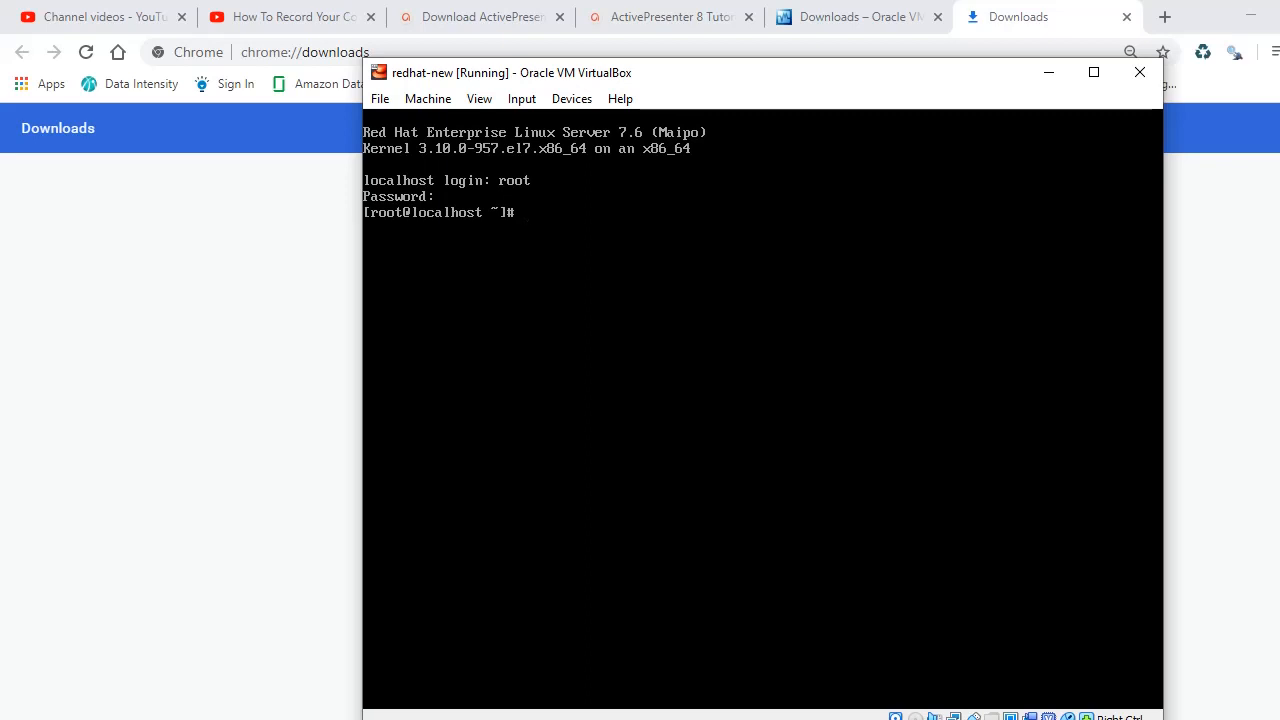
Step: Ping 8.8.8.8 from the guest to confirm connectivity, then clear the screen
text(ping 8.8.8.8)
key(Return)
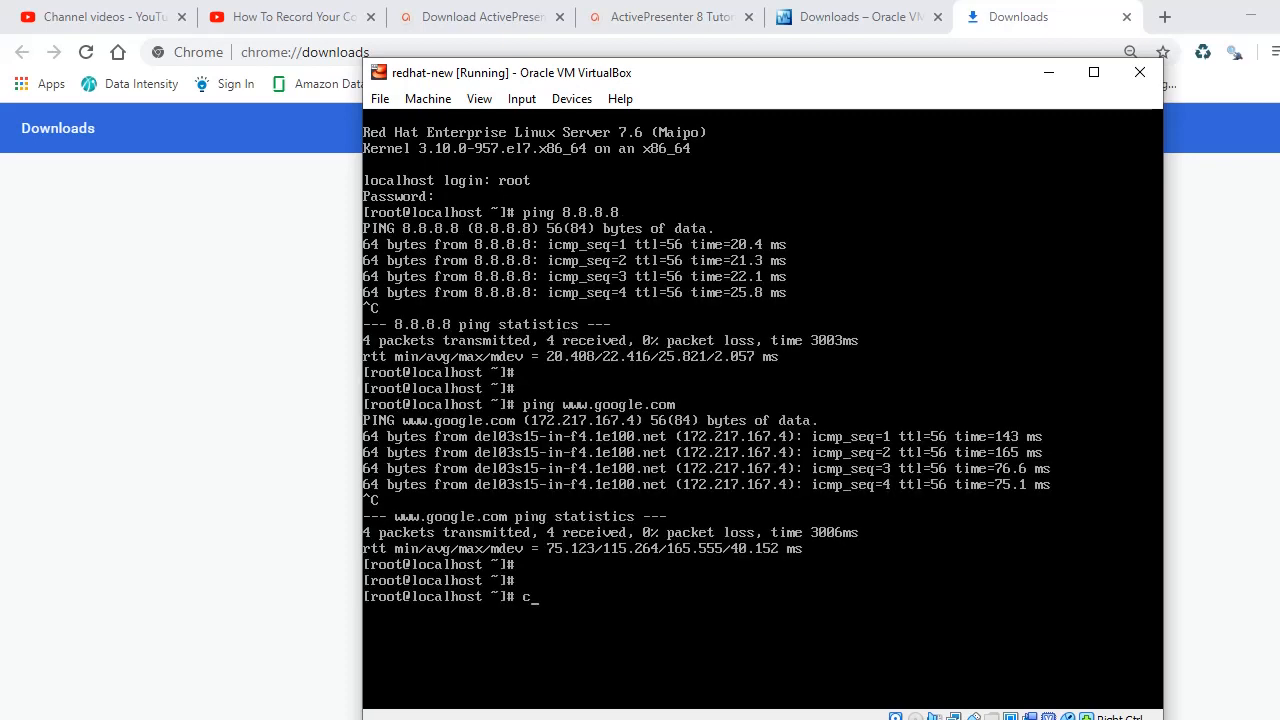
text(clear)
key(Return)
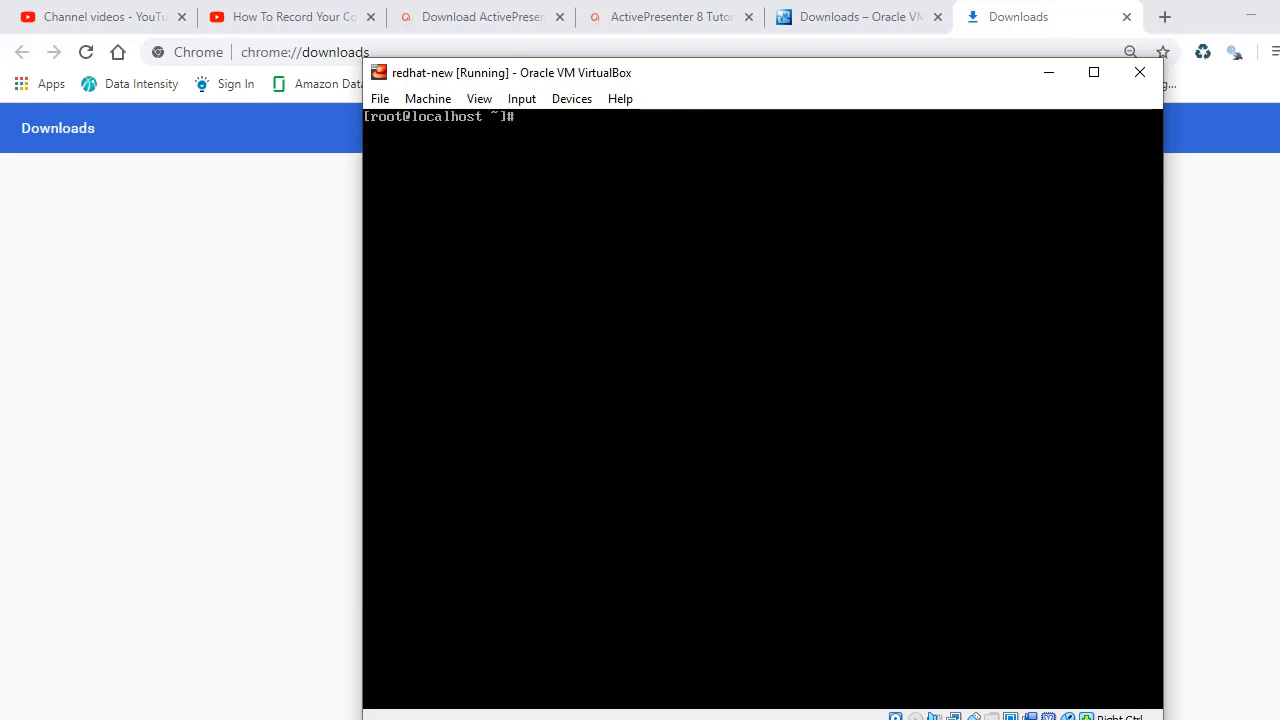
Step: Show the guest's IP address 10.0.2.15 with ip -4 addr and hostname -I
text(ip -4 addr)
key(Return)
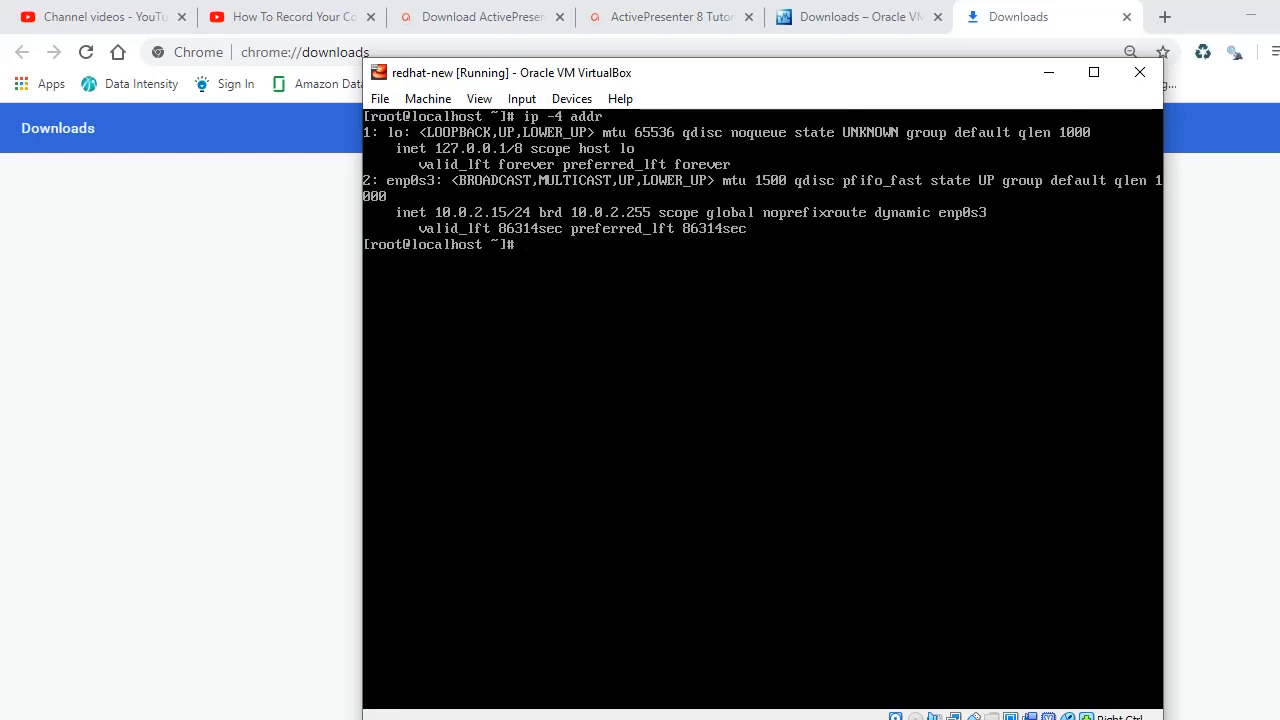
text(hostname -I)
key(Return)
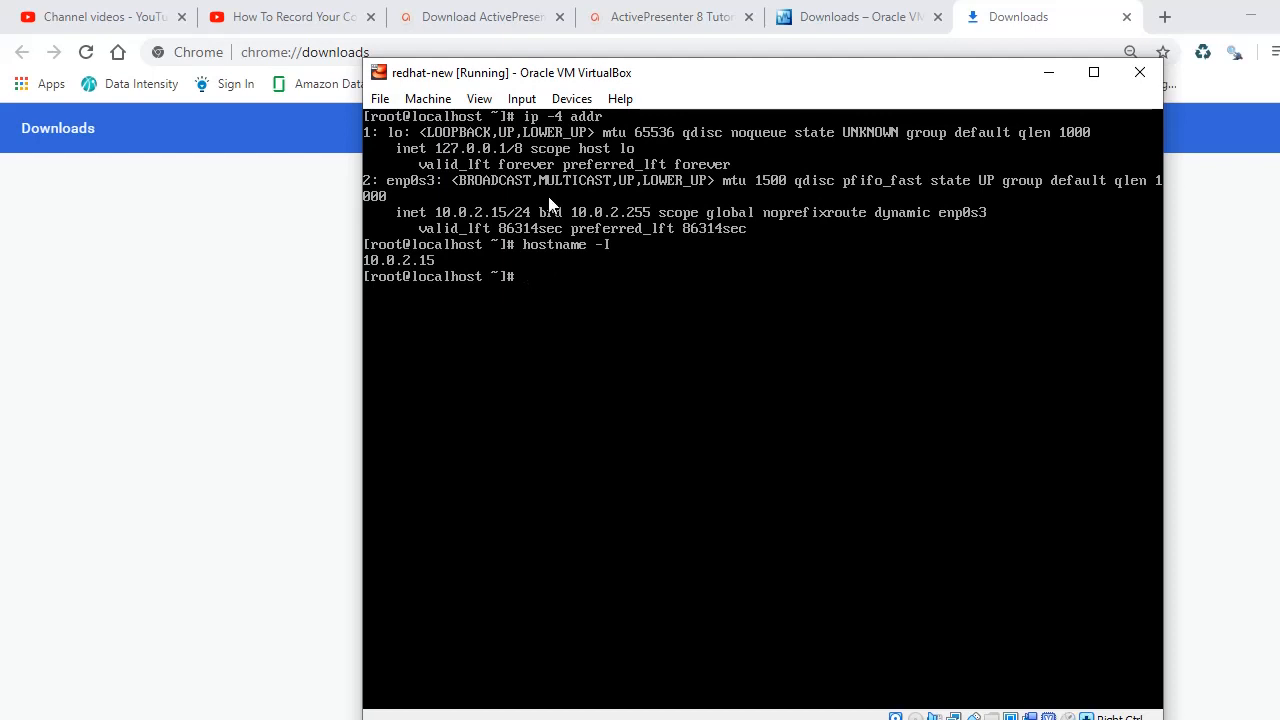
Step: Launch PuTTY from the desktop and open an SSH session to 10.0.2.1
click(1250, 22)
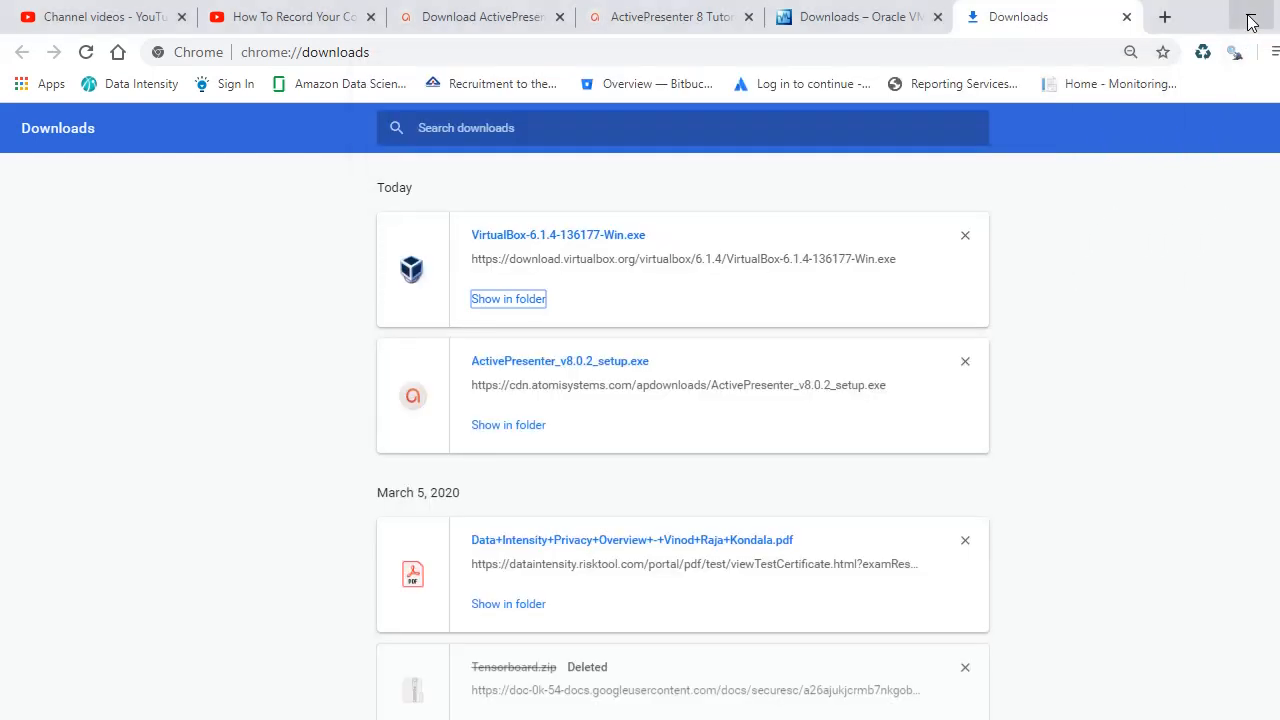
click(1250, 22)
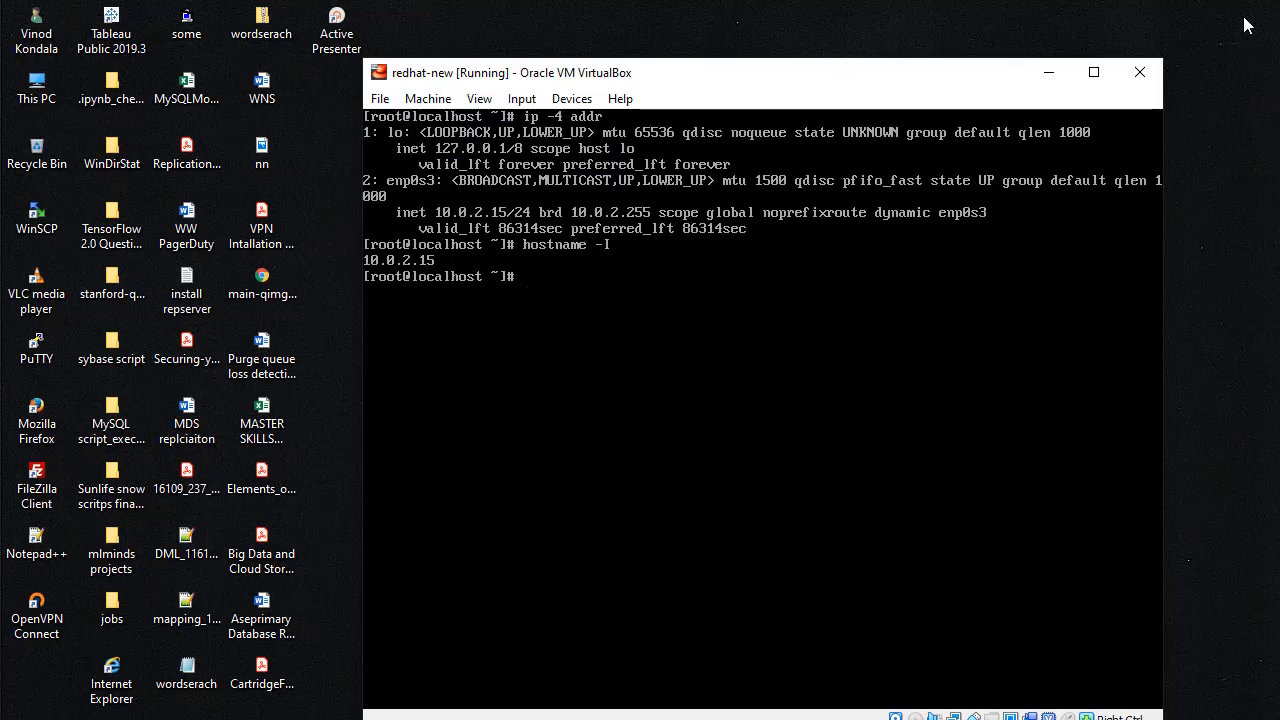
click(1046, 64)
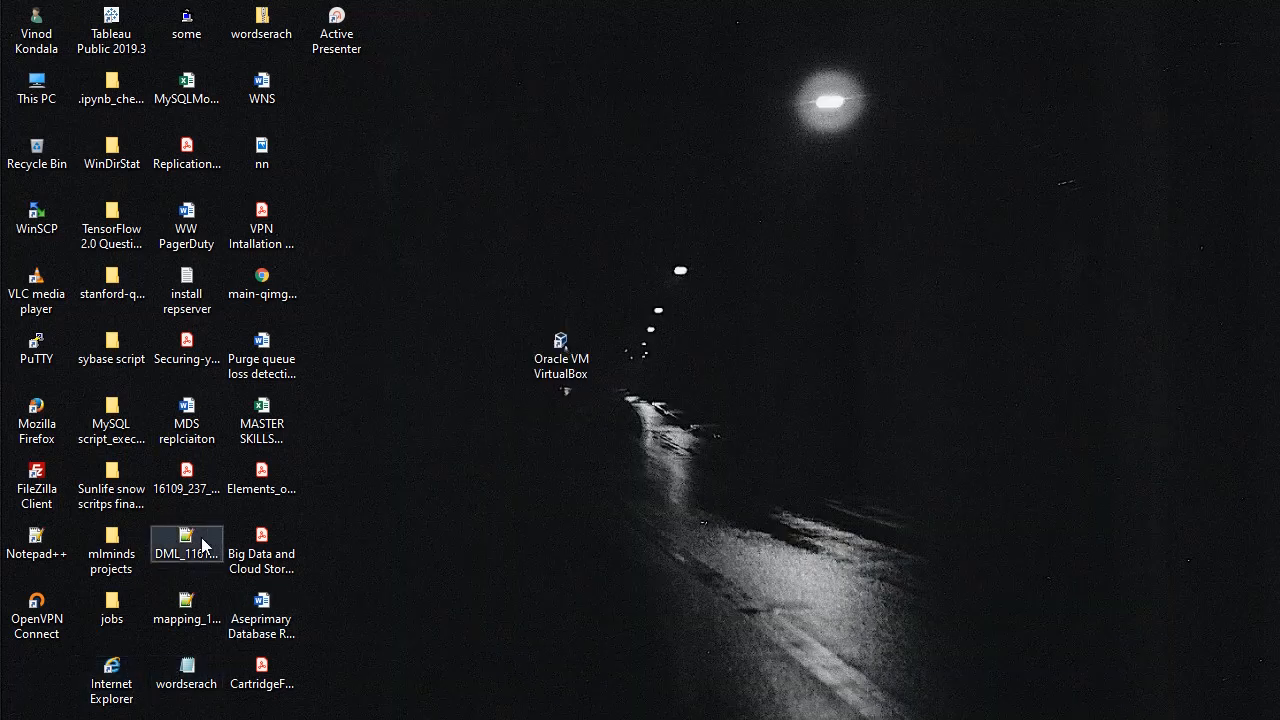
double_click(38, 355)
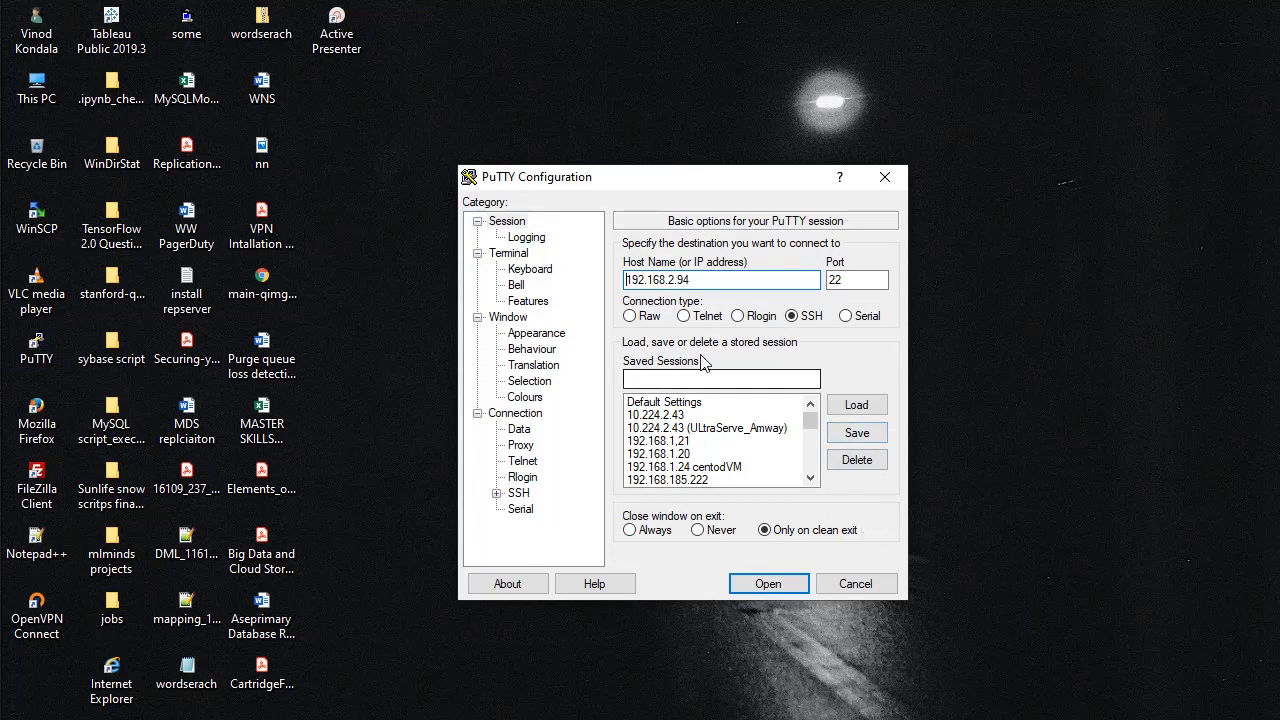
double_click(710, 282)
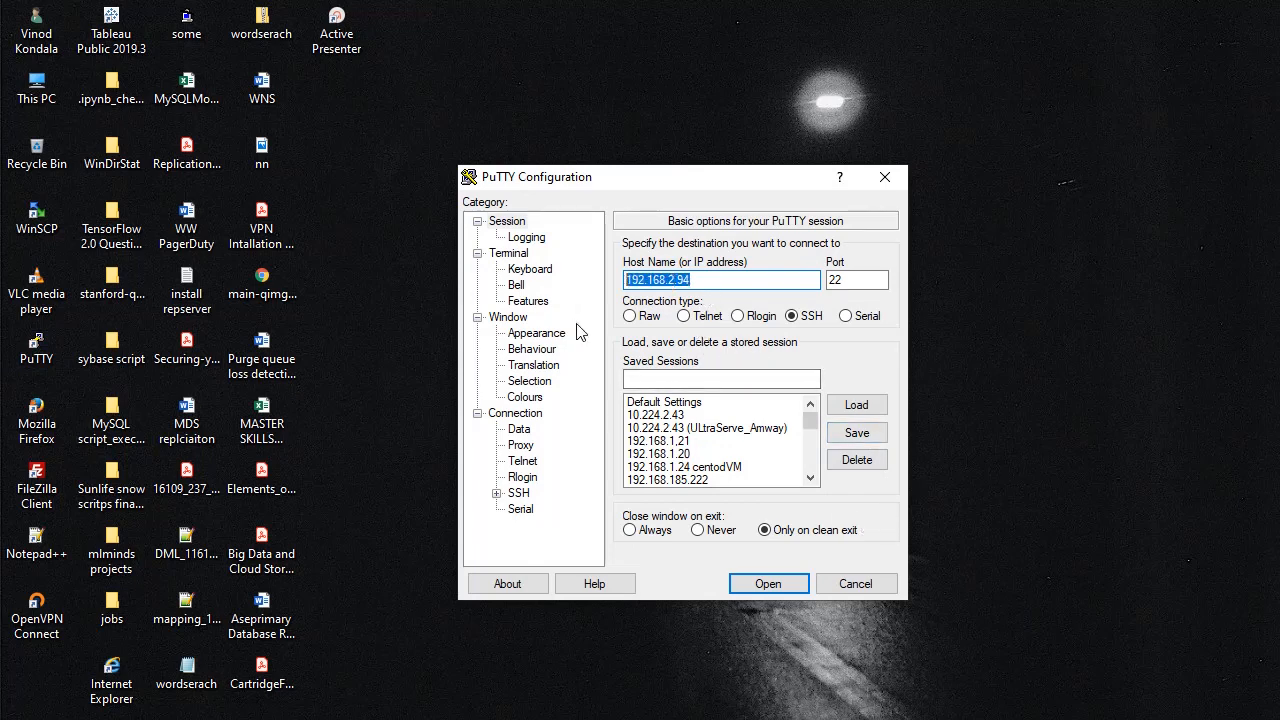
text(10.0.2.15)
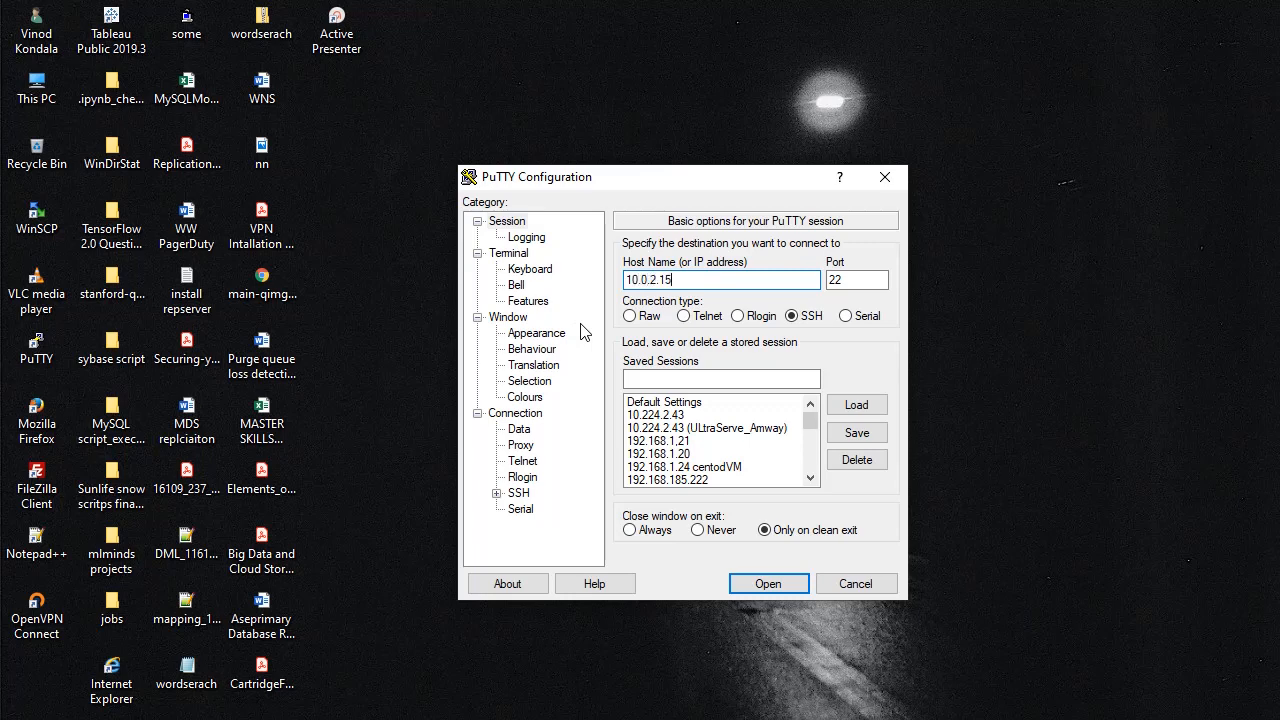
key(Return)
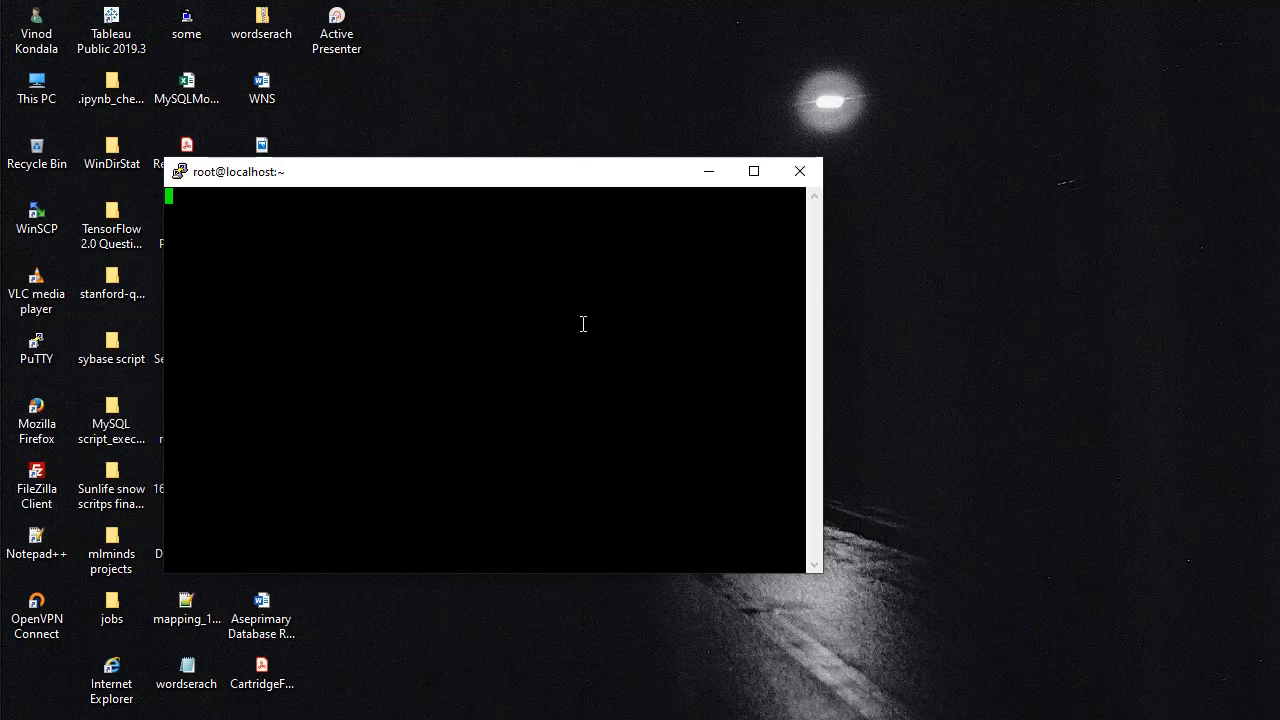
Step: Close the PuTTY session window and confirm ending the session
click(1048, 719)
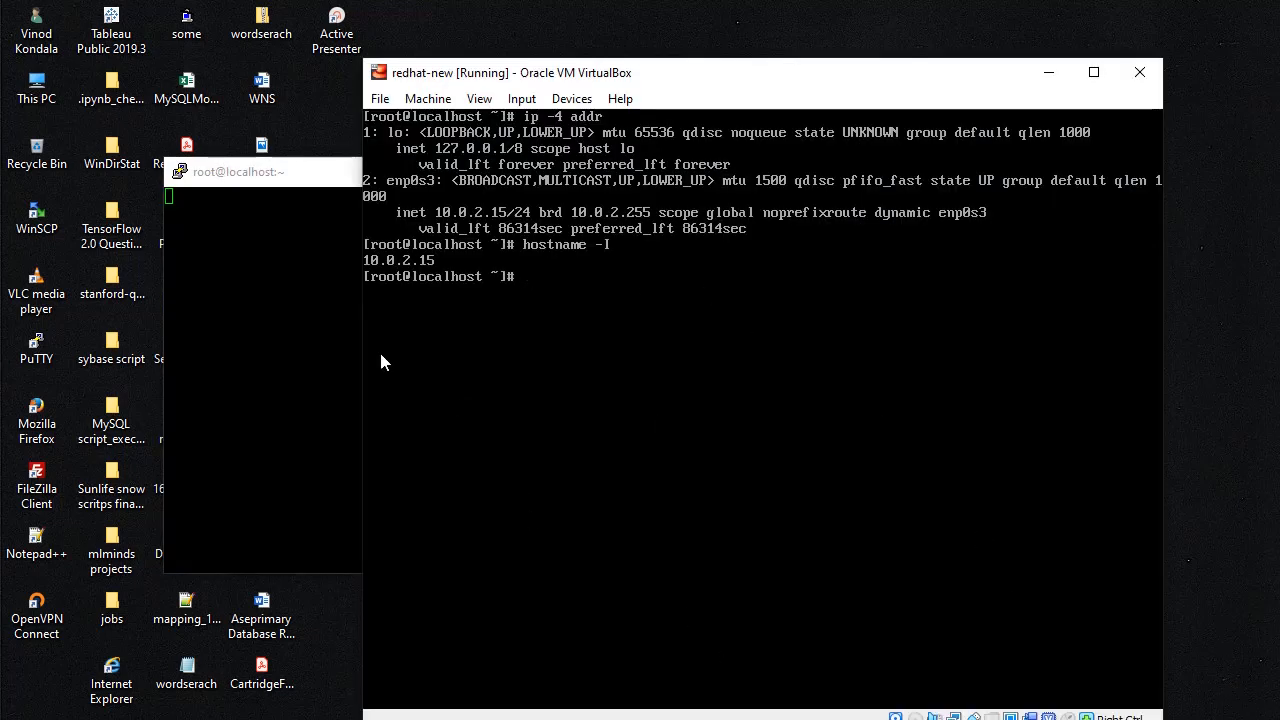
click(272, 239)
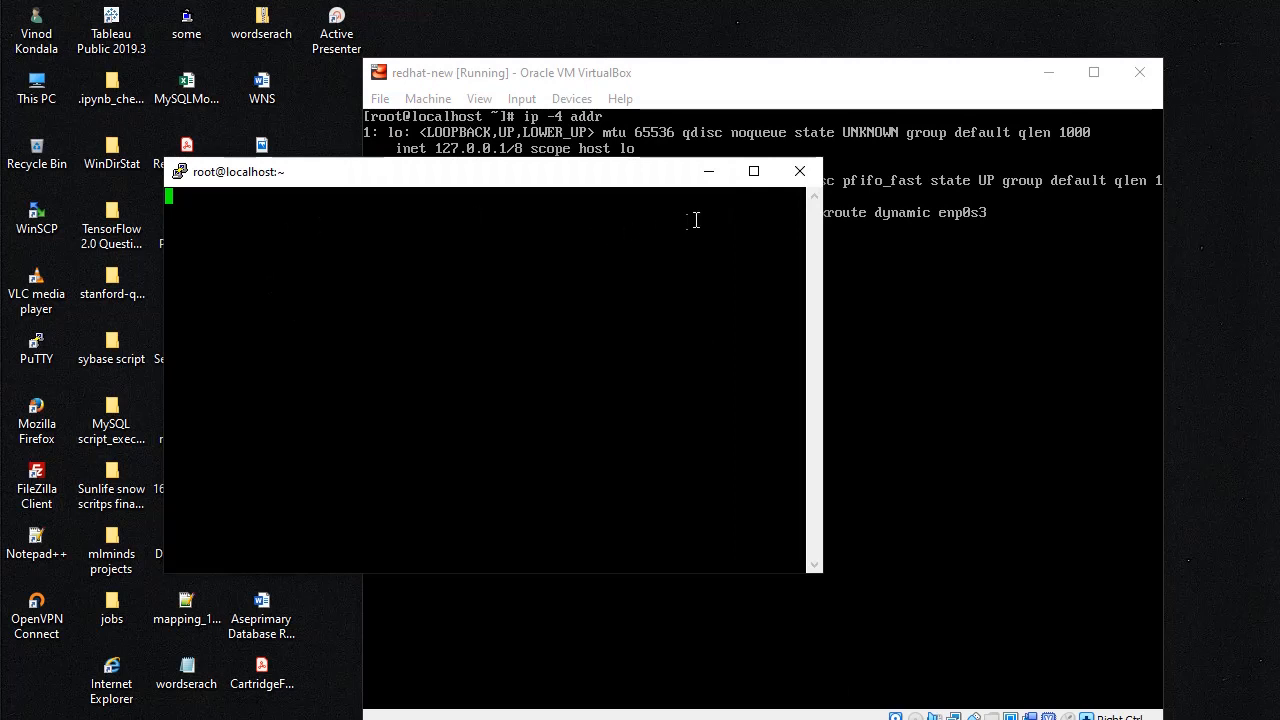
click(799, 180)
click(709, 438)
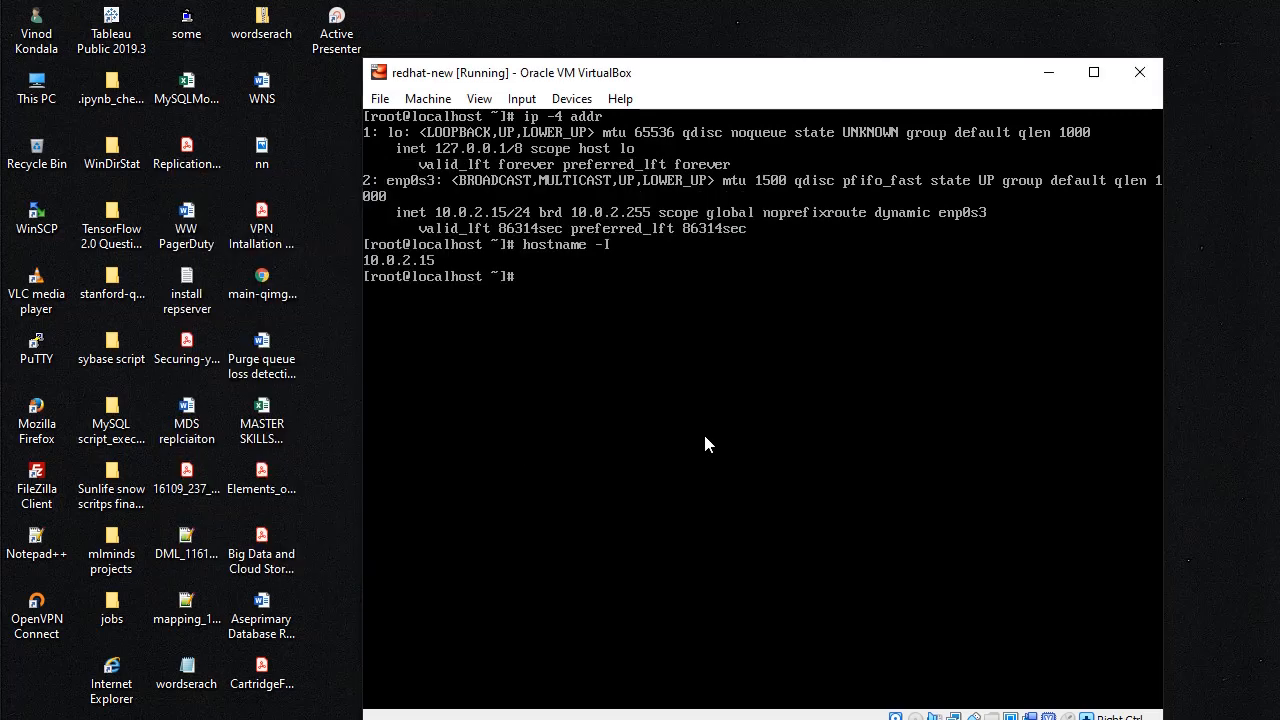
Step: Add a port forwarding rule to redhat-new's NAT adapter with host 127.0.0.1 port 2250
key(alt+Tab)
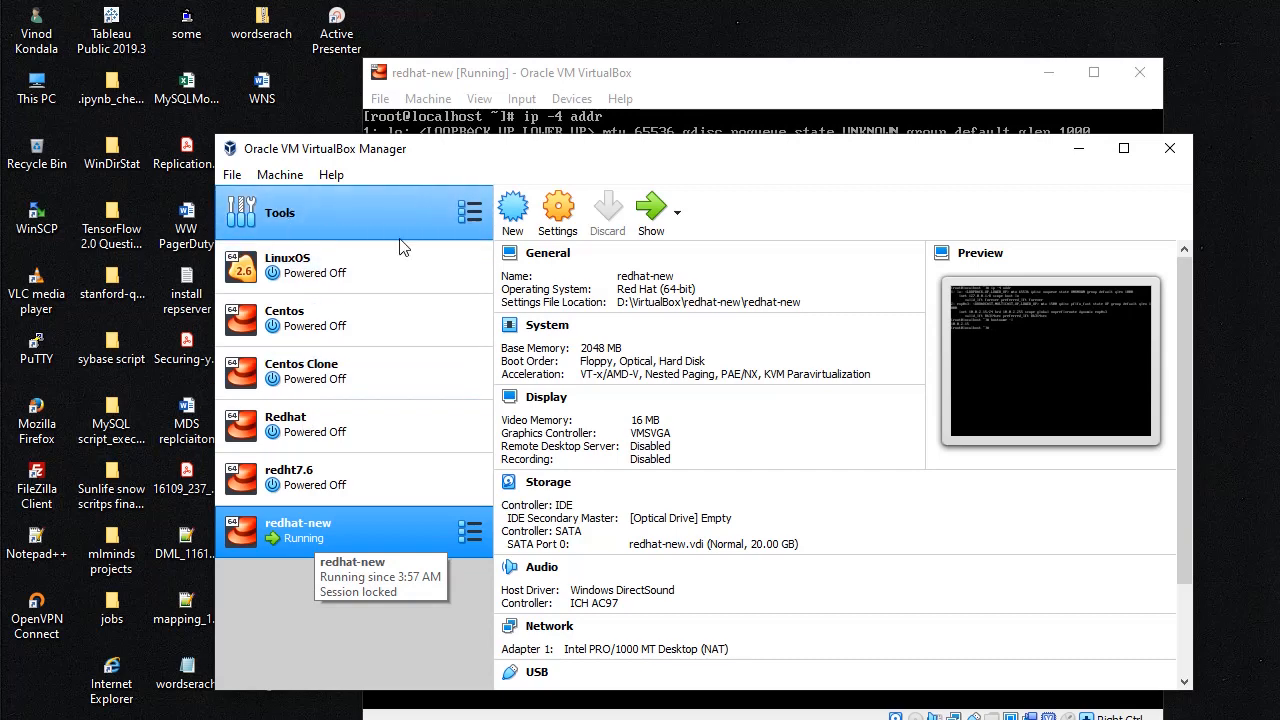
click(230, 177)
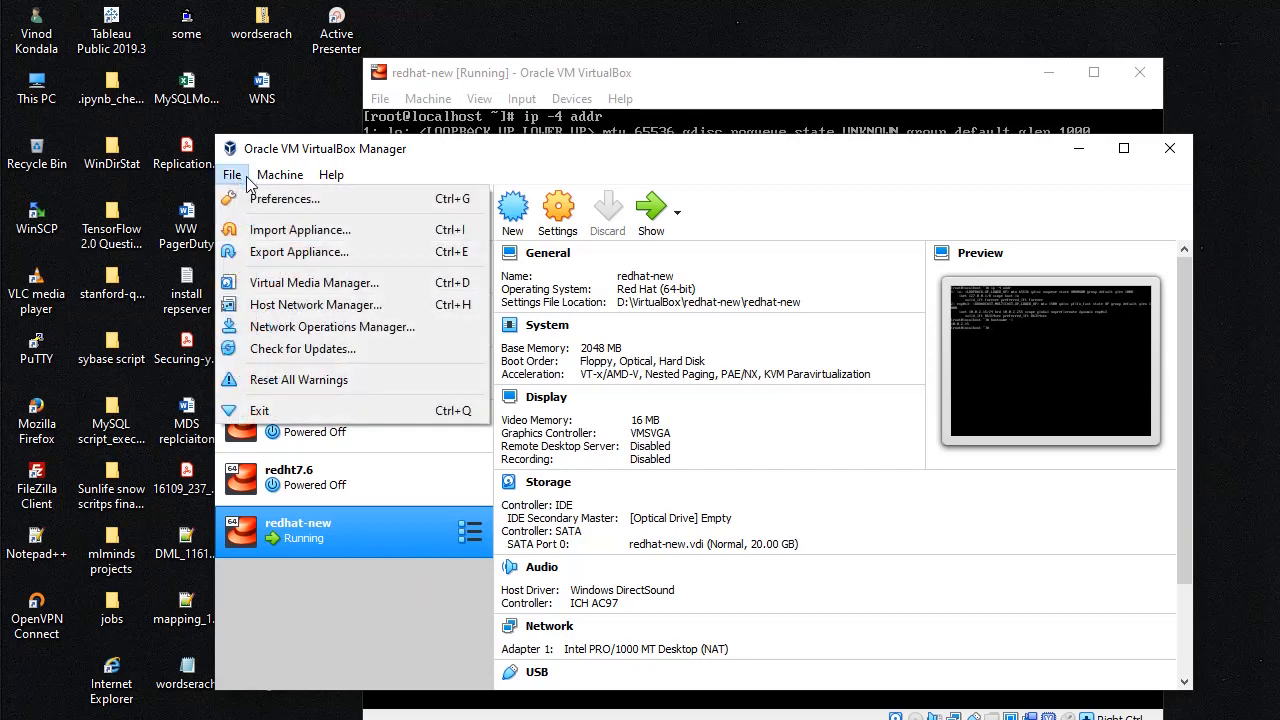
click(557, 212)
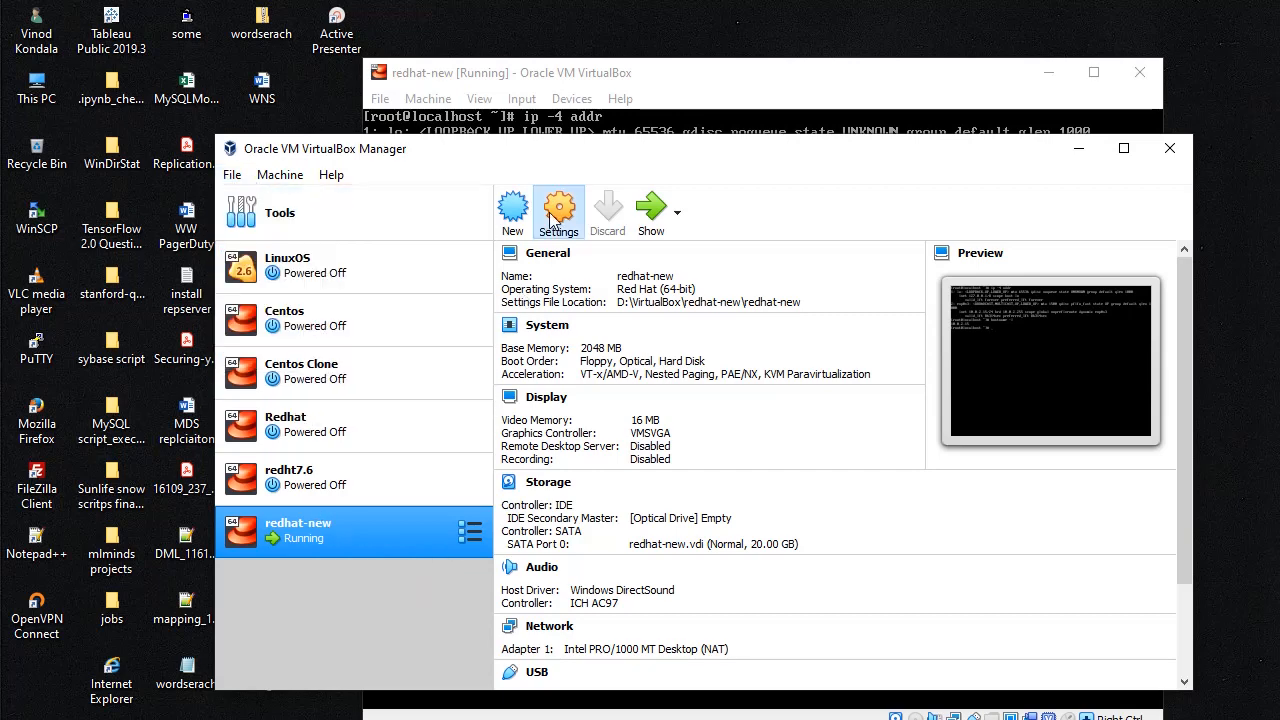
click(433, 392)
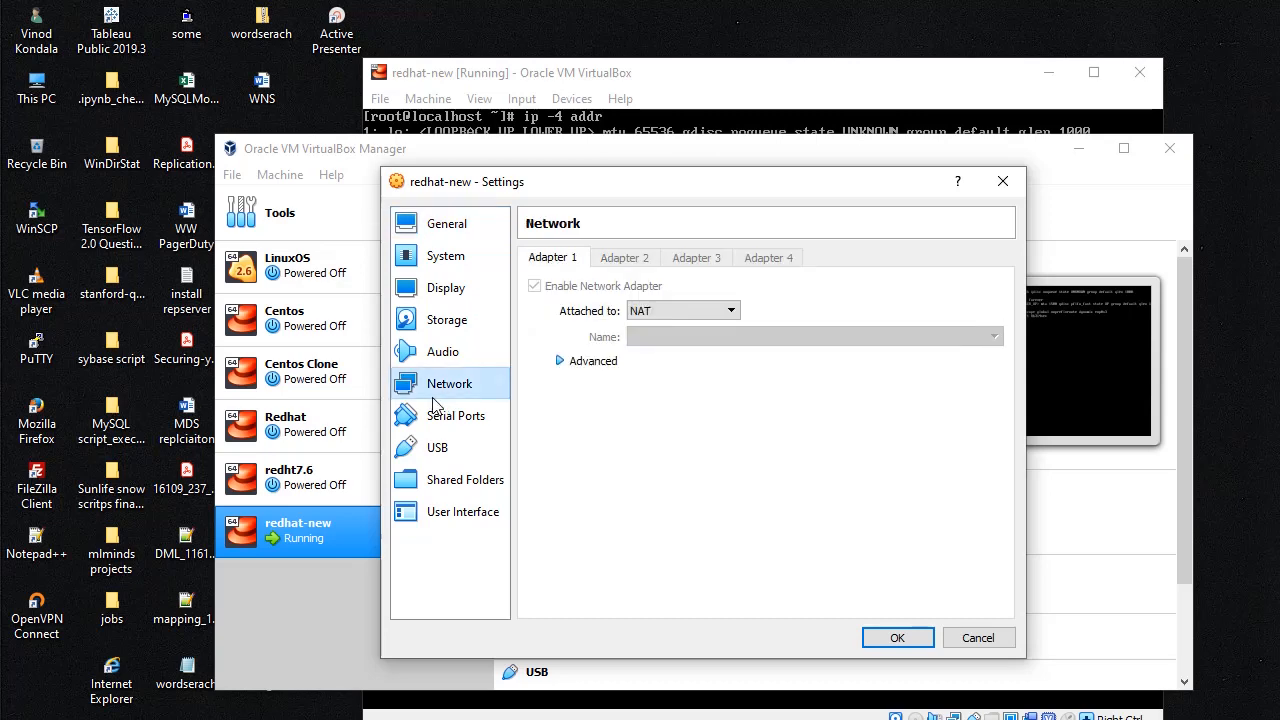
click(563, 363)
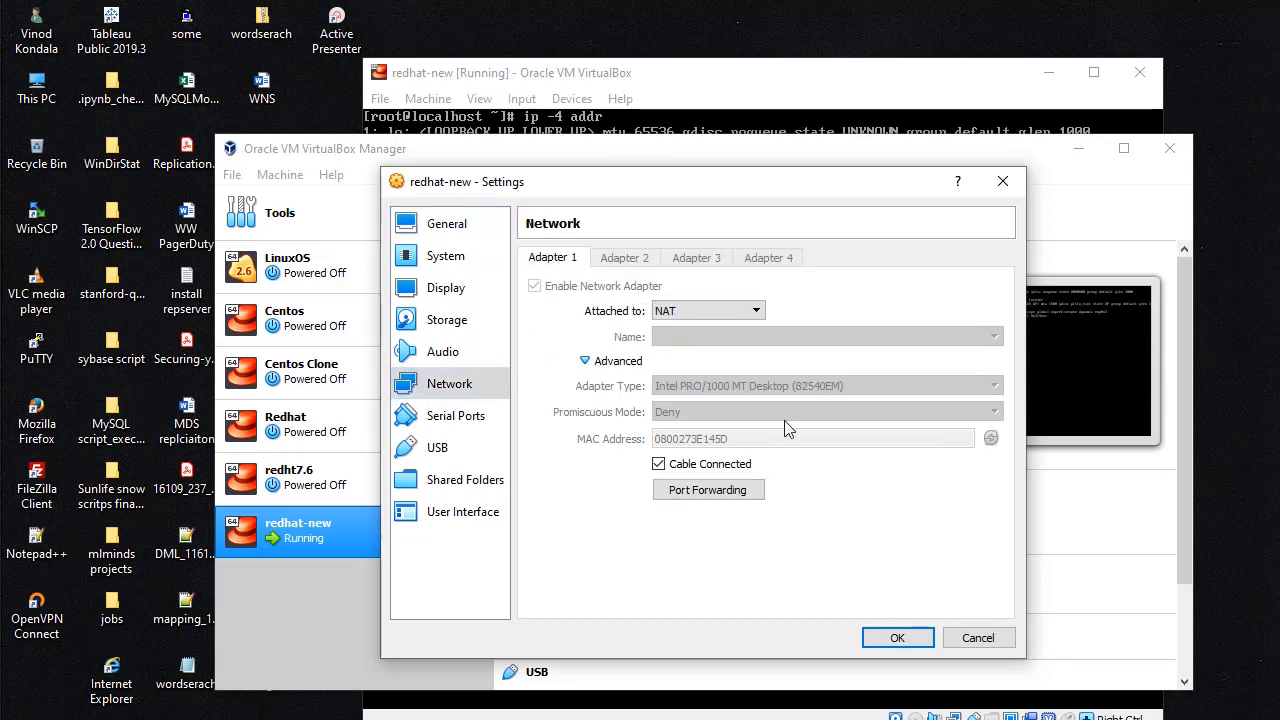
click(700, 495)
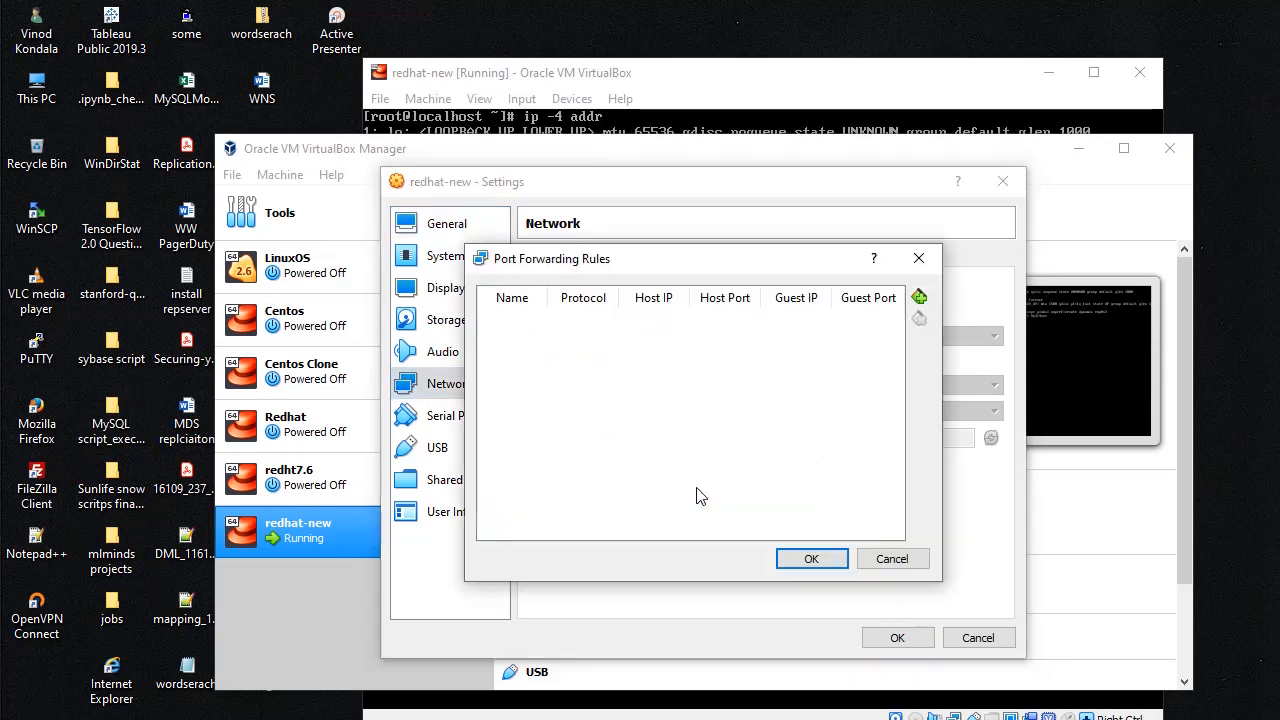
click(918, 298)
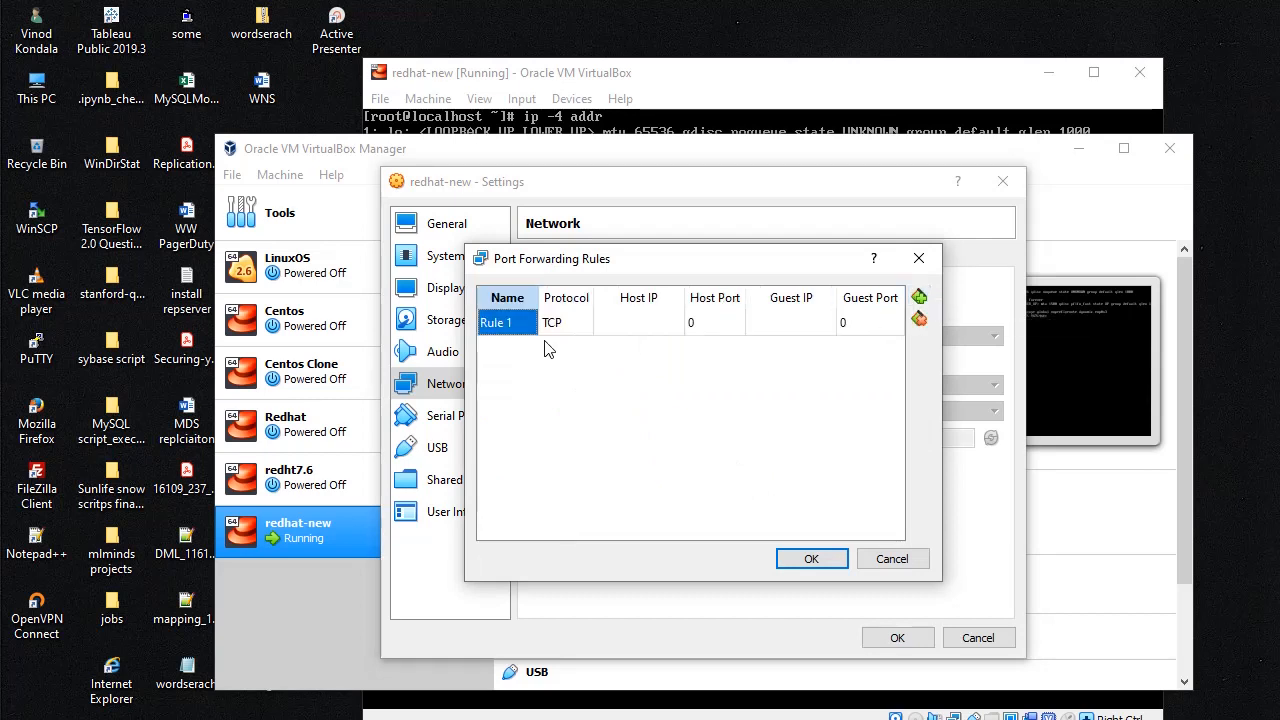
click(647, 328)
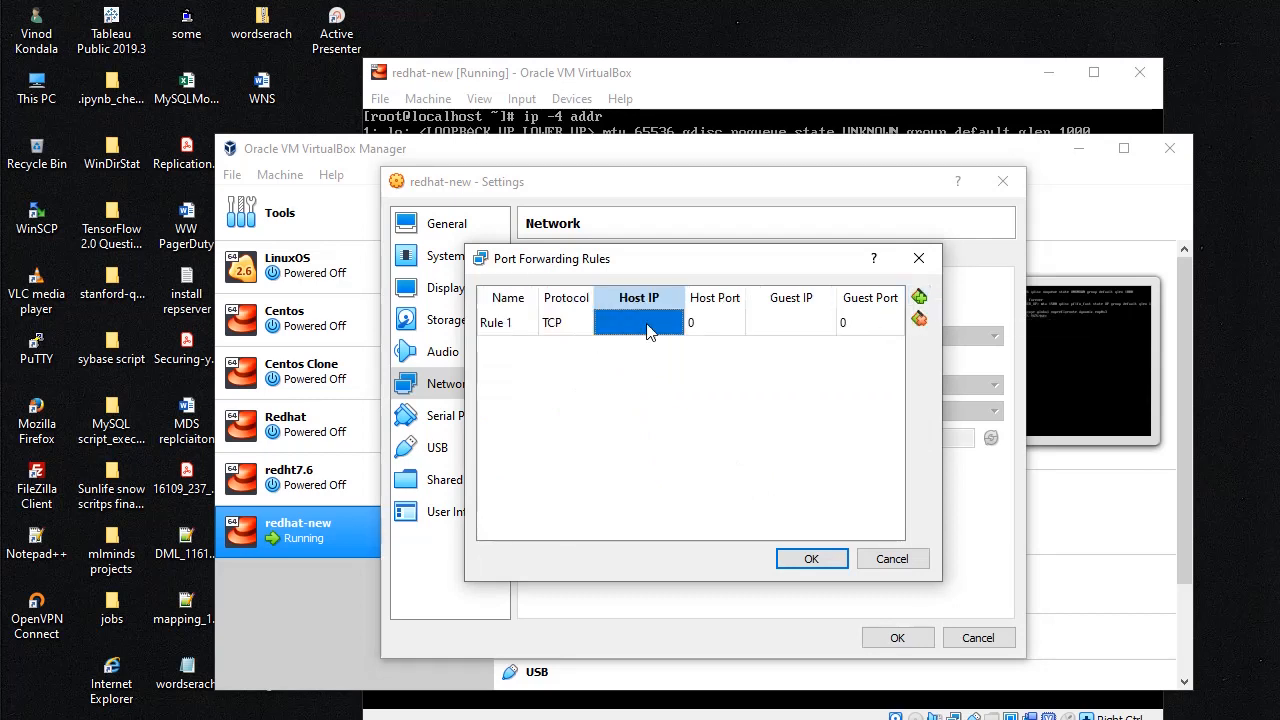
text(127)
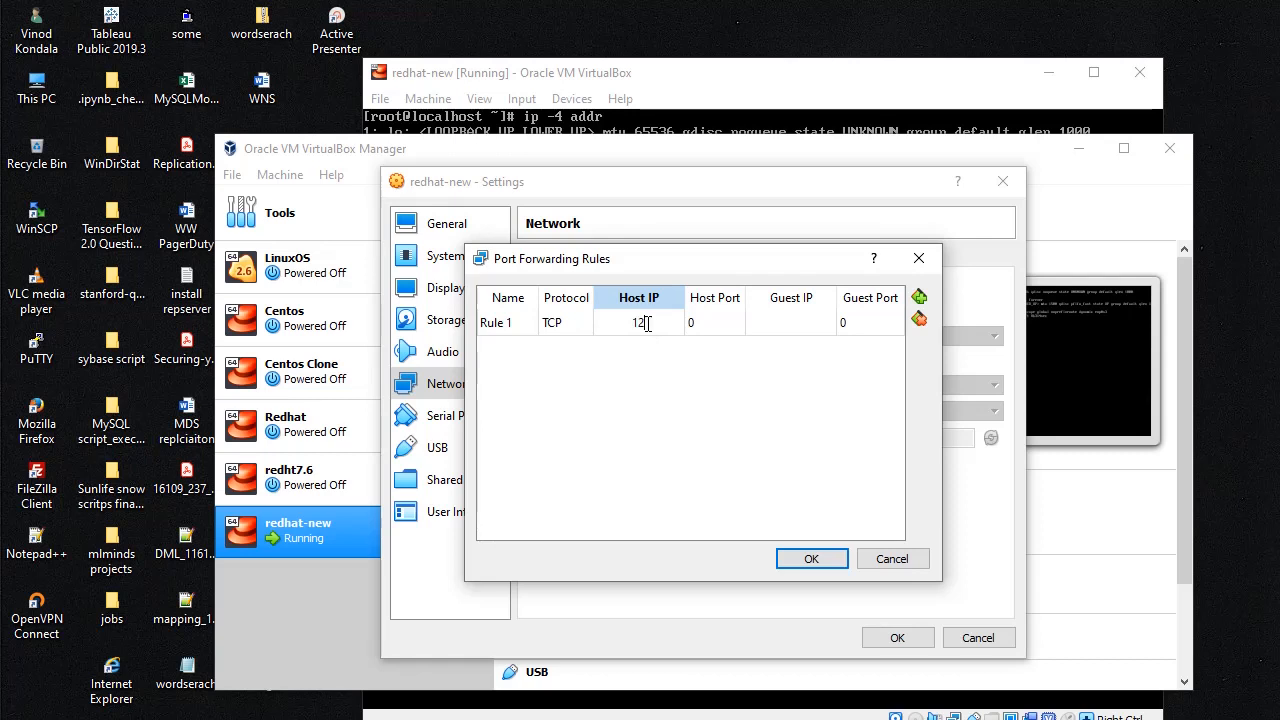
text(.0.0.1)
click(720, 324)
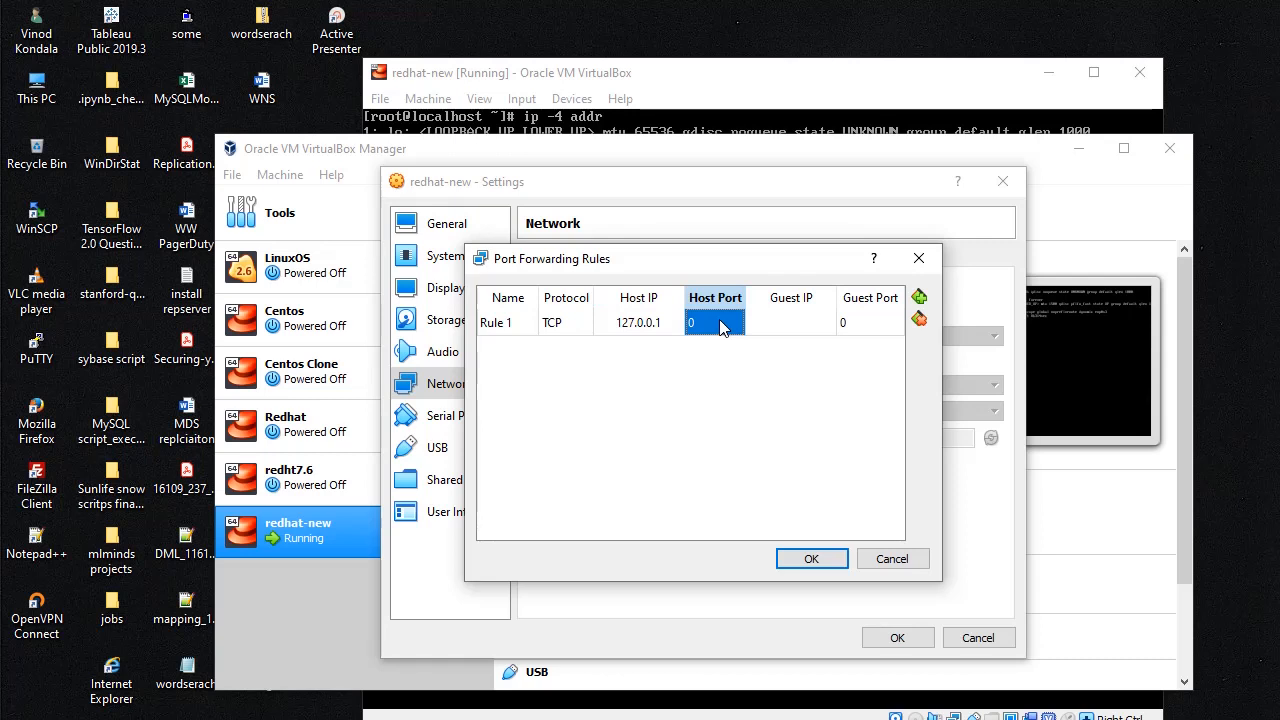
text(22)
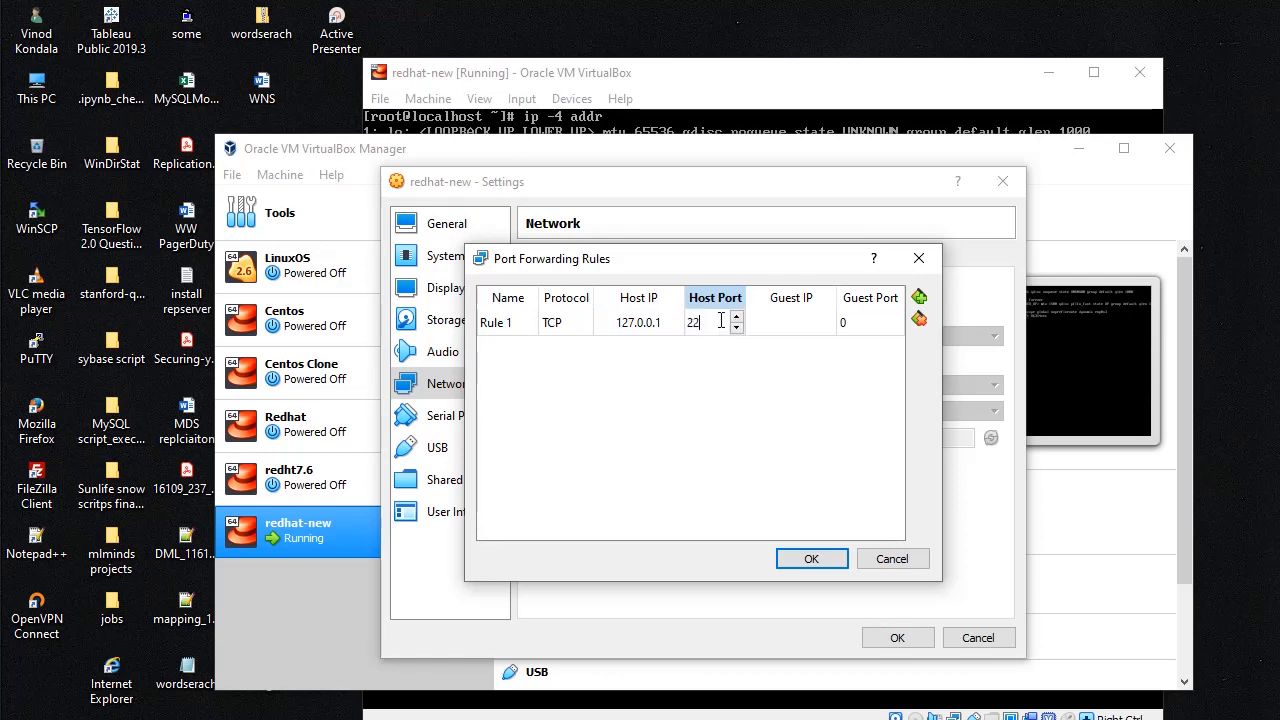
text(50)
click(786, 324)
Step: Set the rule's guest IP 10.0.2.15 and guest port 22, then save the settings
click(786, 324)
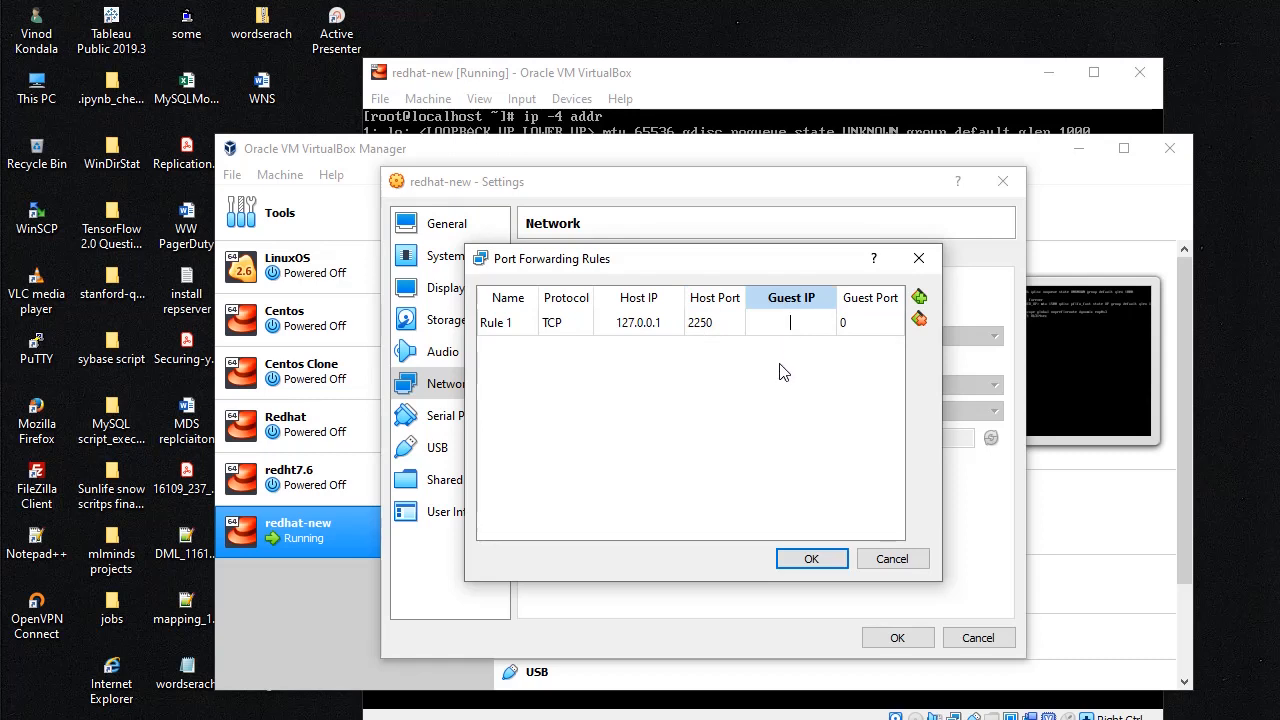
text(10.0.2.15)
click(859, 325)
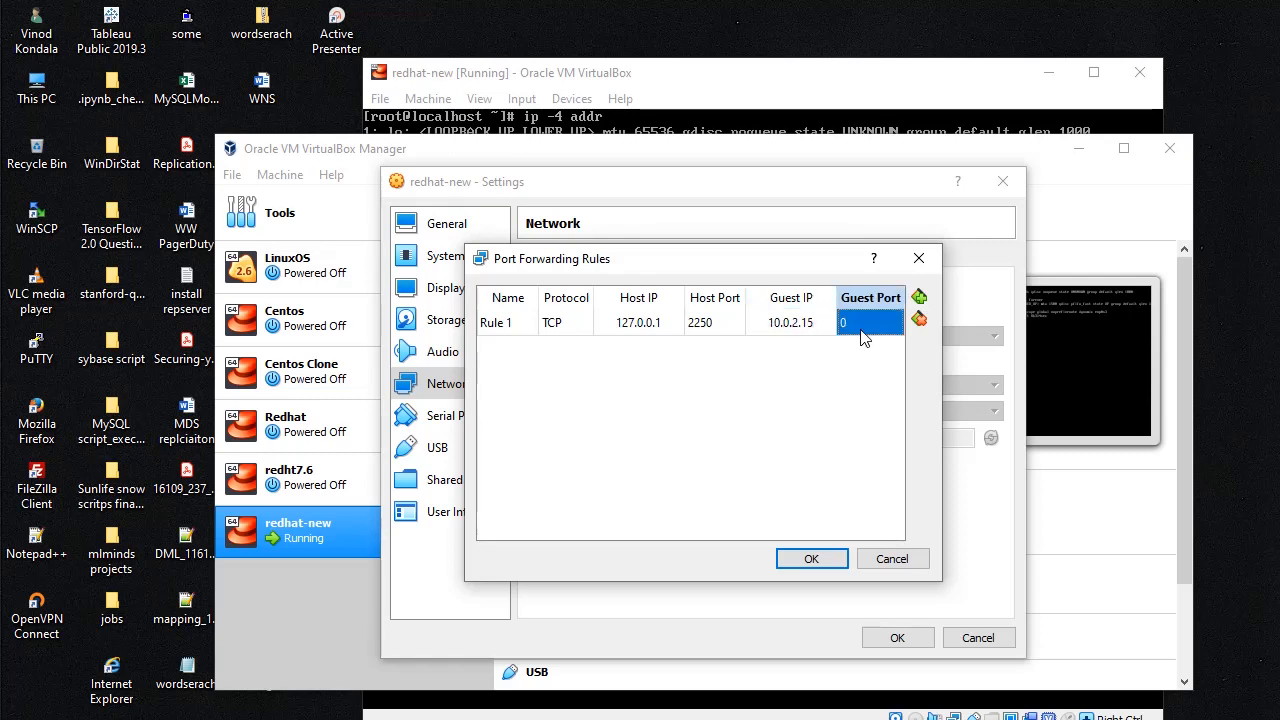
click(859, 325)
text(22)
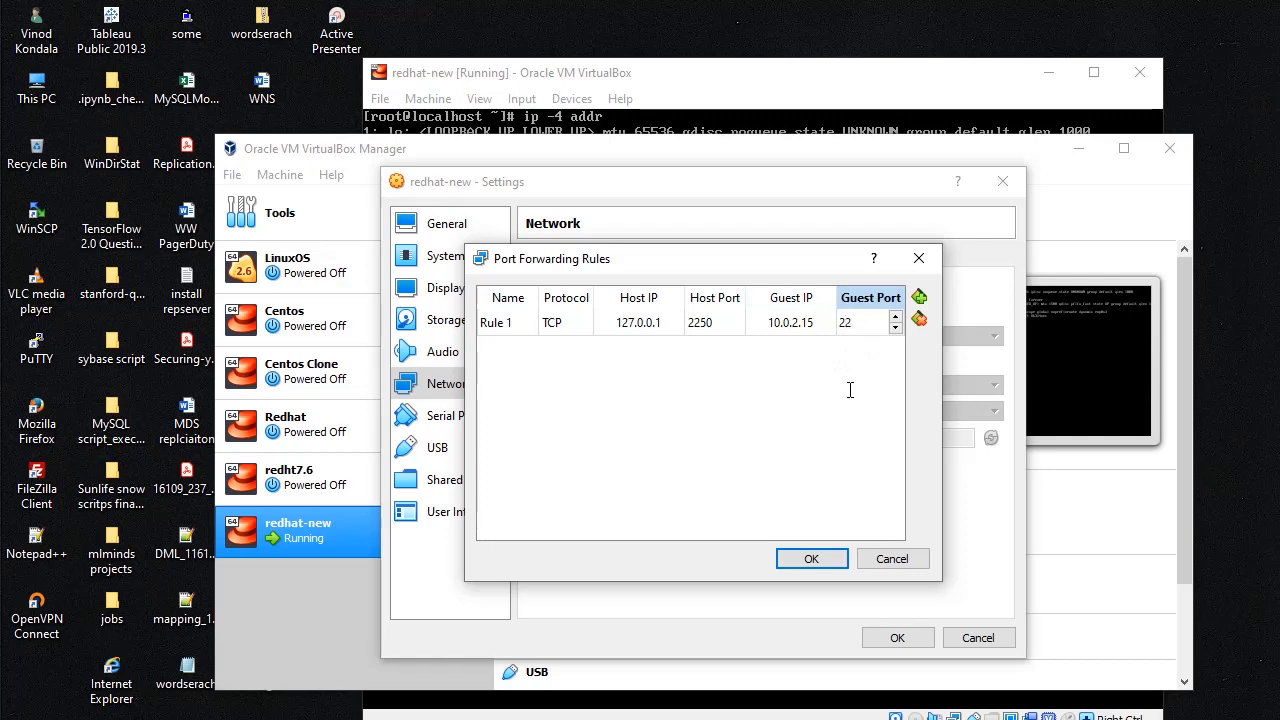
click(809, 559)
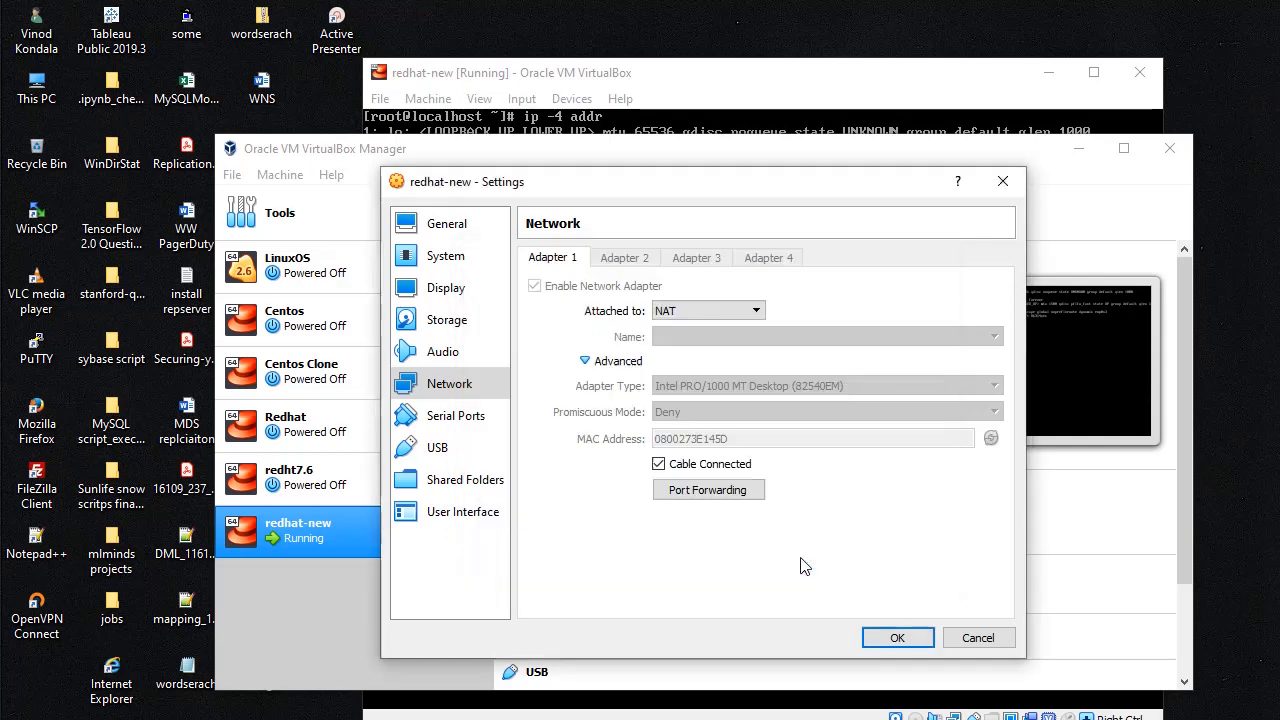
click(898, 640)
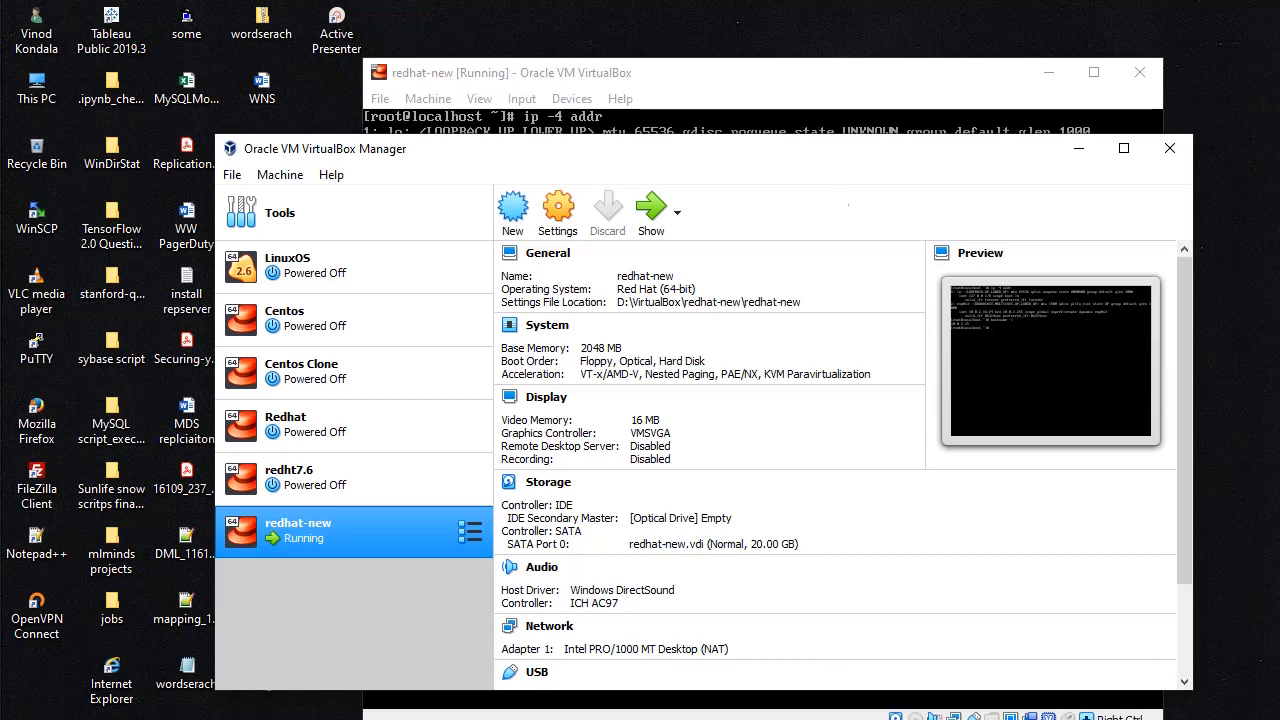
Step: Run systemctl restart network.service in the redhat-new console, correcting the typo
click(748, 90)
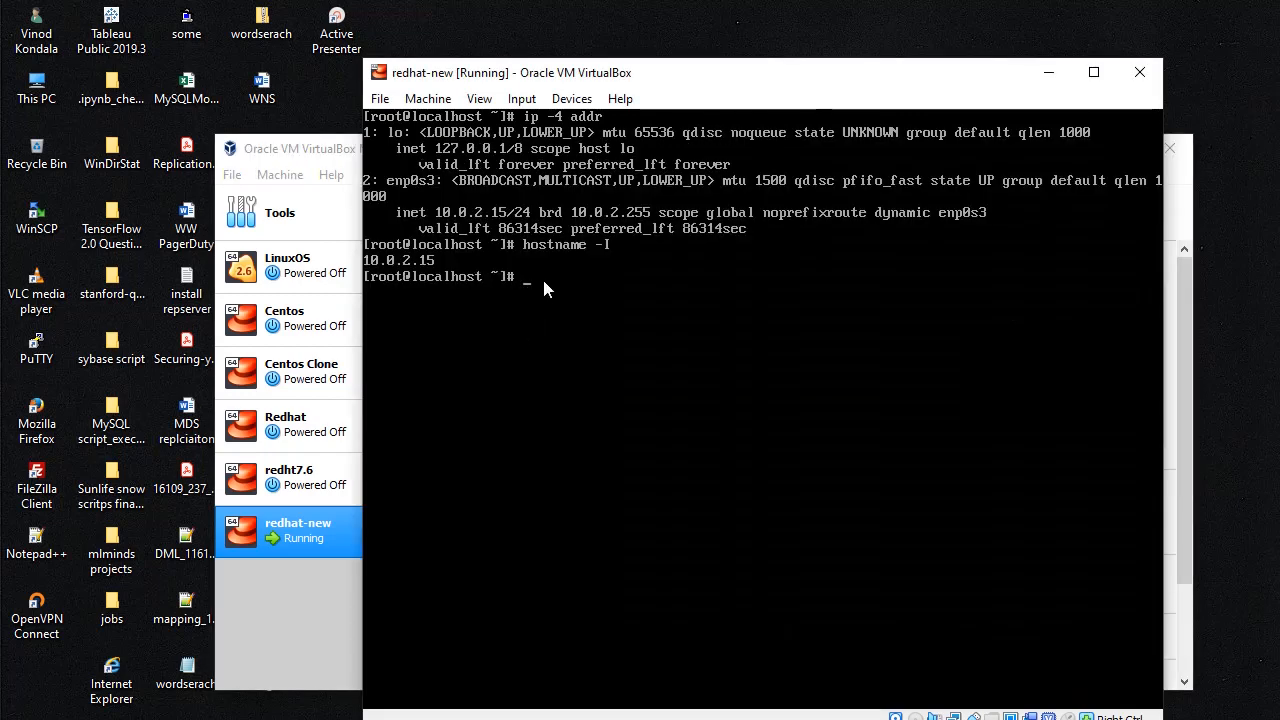
text(sytemctl restart netwrok.service)
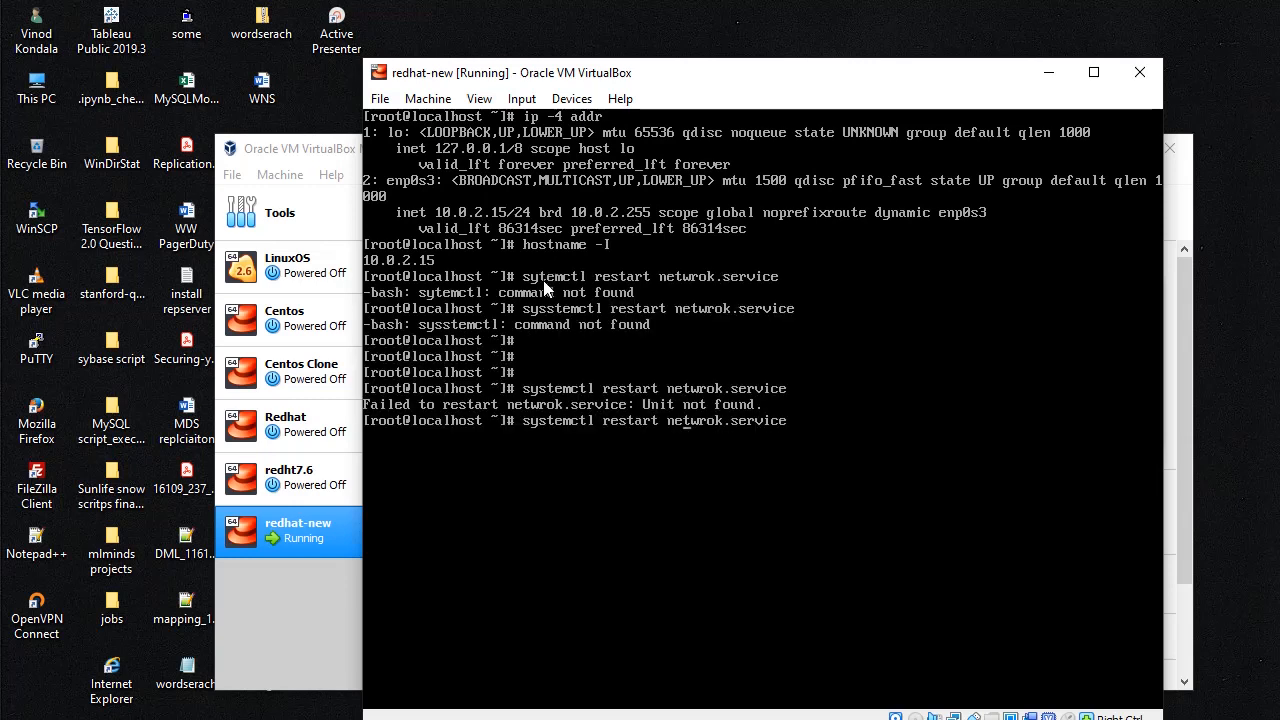
key(BackSpace)
text(r)
Step: Open a PuTTY SSH session to 127.0.0.1 port 2250, accepting the host key
click(600, 718)
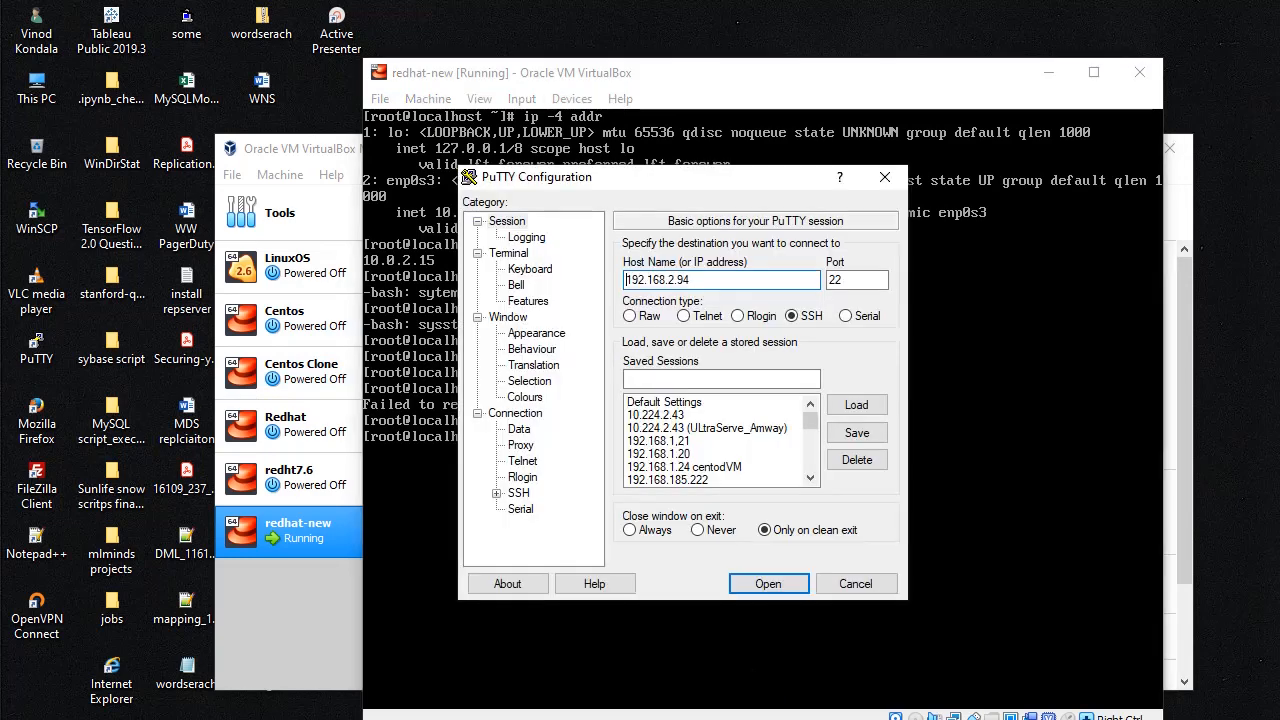
double_click(700, 280)
text(127)
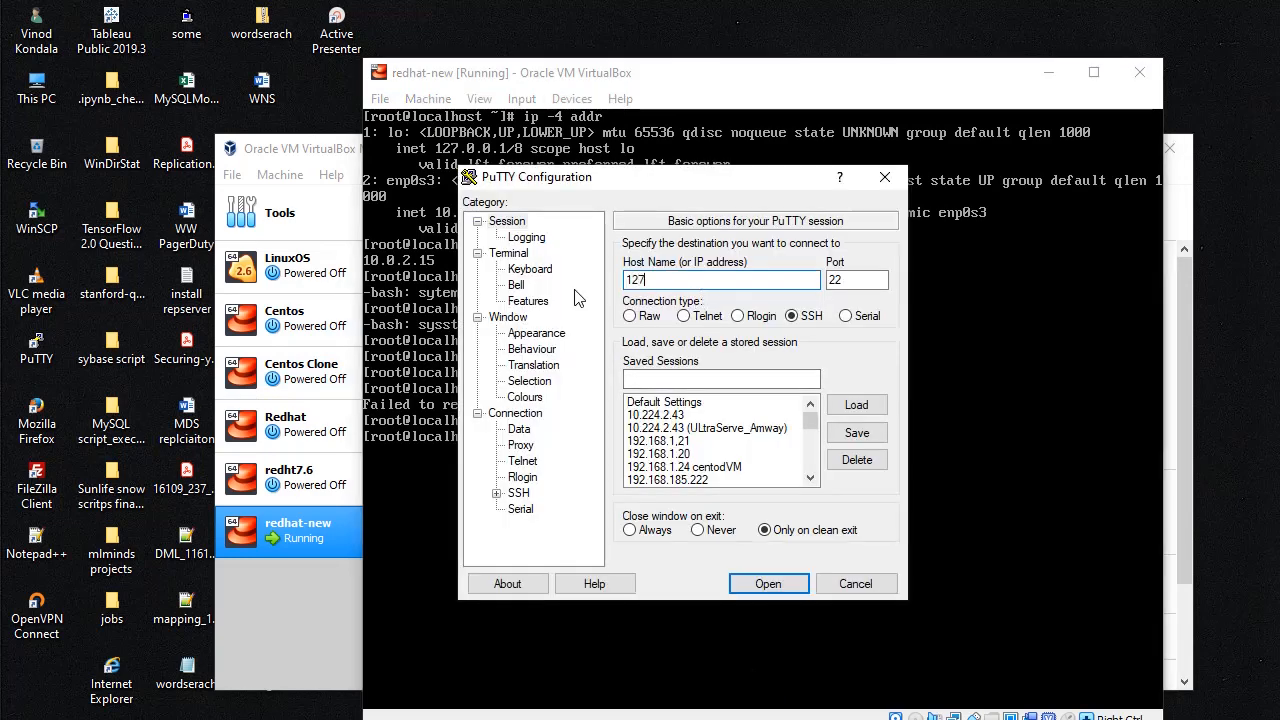
text(.0.0.1)
double_click(848, 286)
text(2250)
click(765, 584)
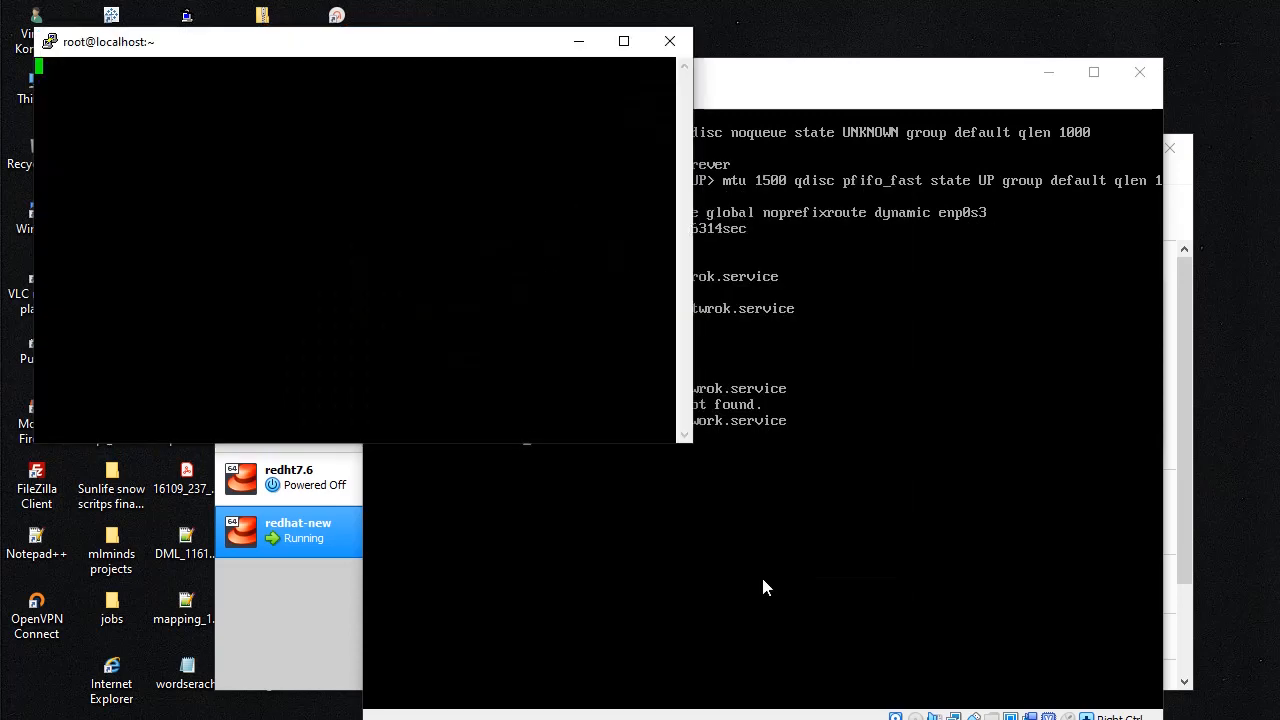
click(568, 494)
Step: Log in as root, then move and minimize the session window
text(root)
key(Return)
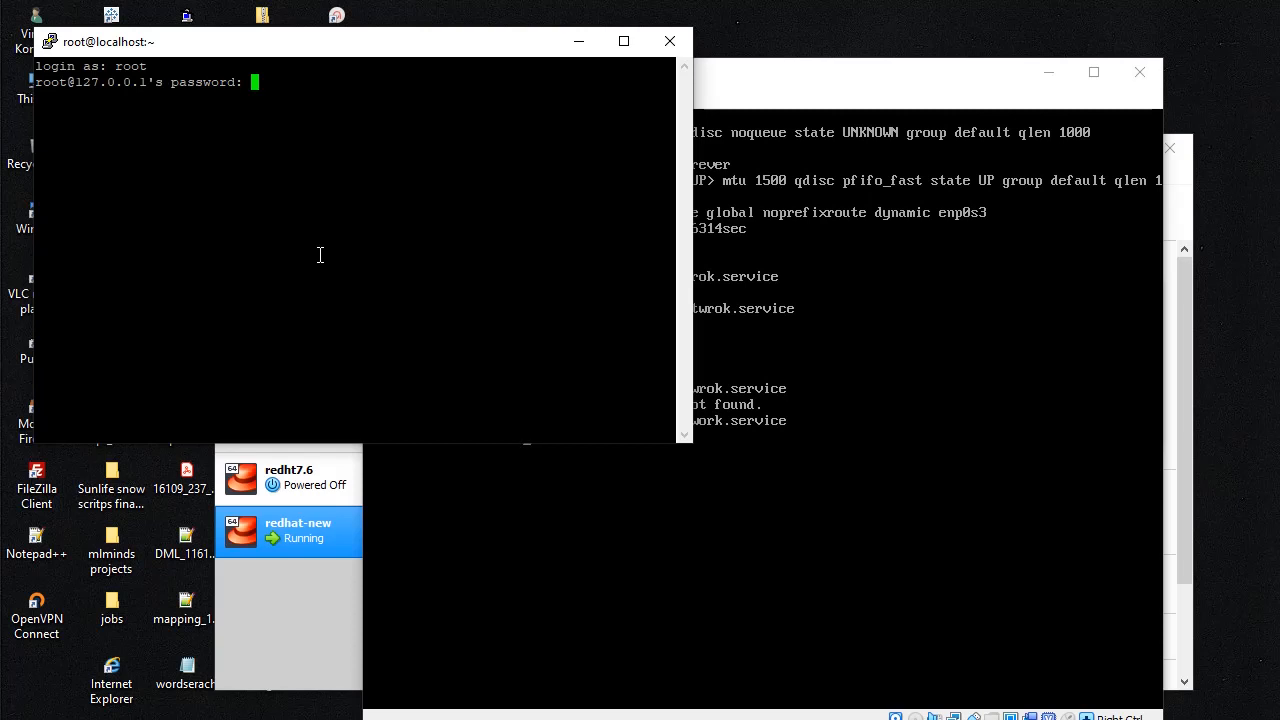
key(Return)
drag(326, 54, 534, 73)
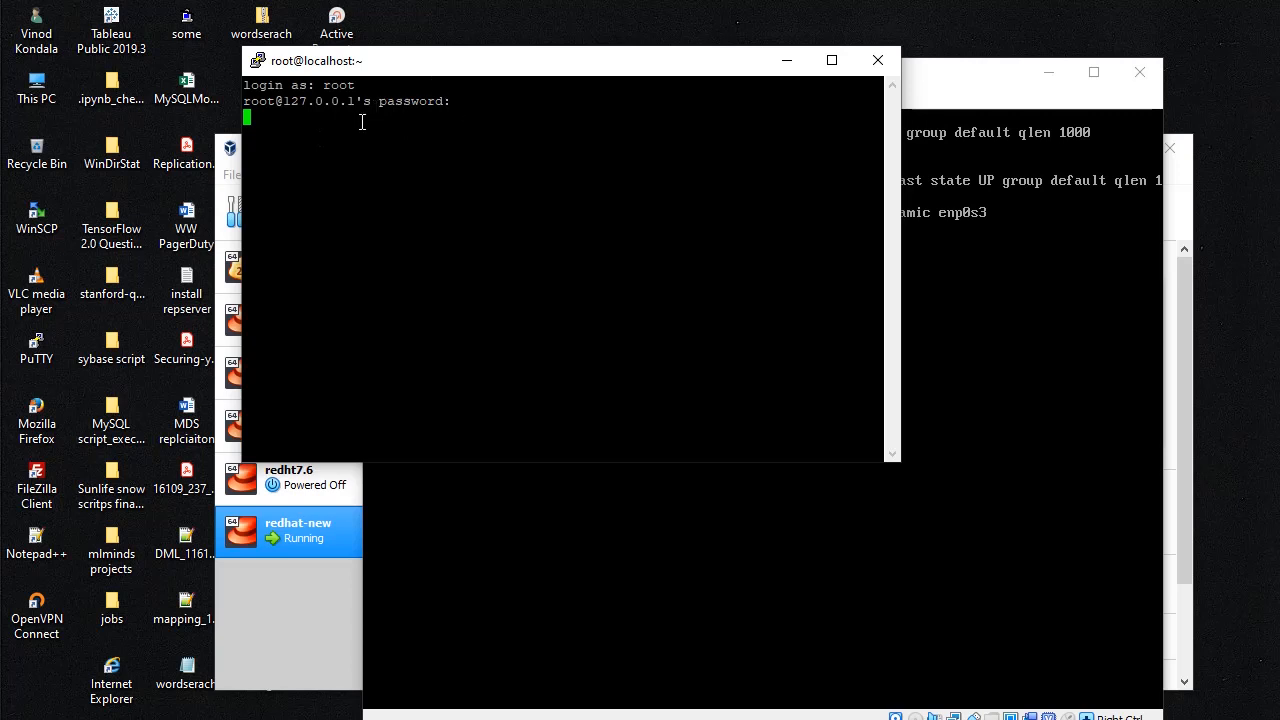
click(785, 62)
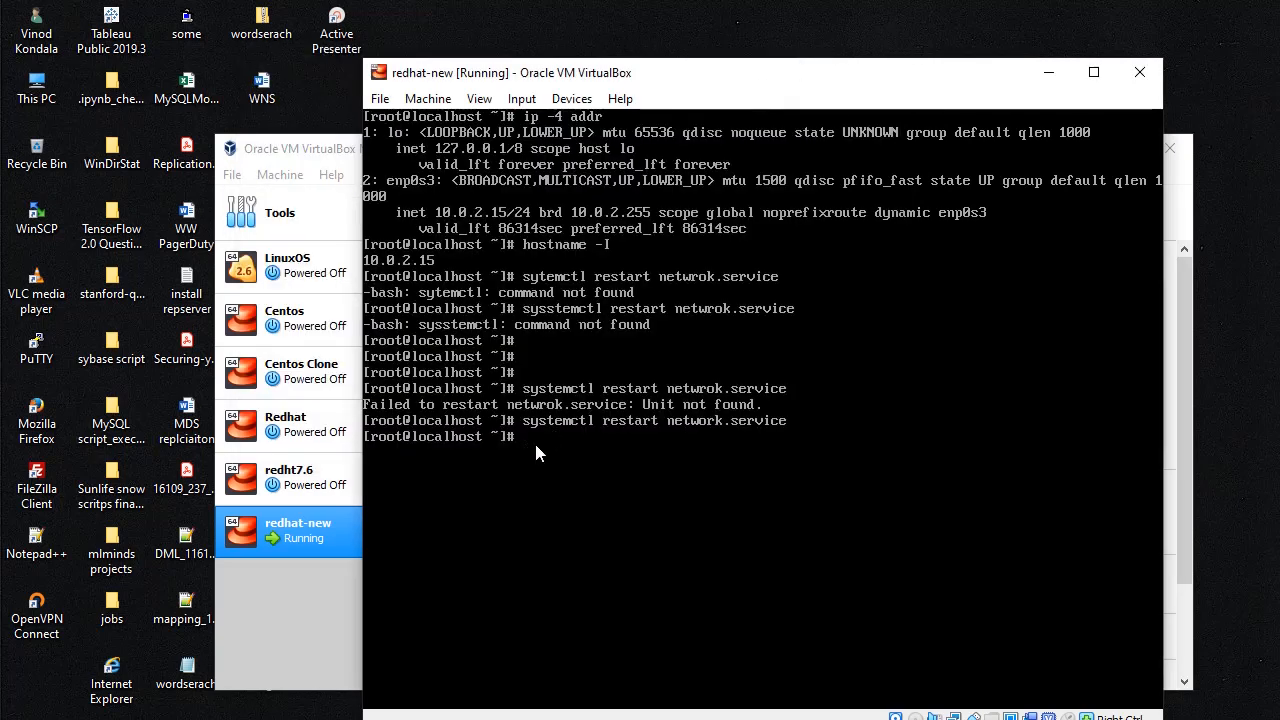
Step: Open /etc/ssh/sshd_config in vi, using tab completion for the path
key(Return)
text(vi /etc/ss)
key(Tab)
key(Tab)
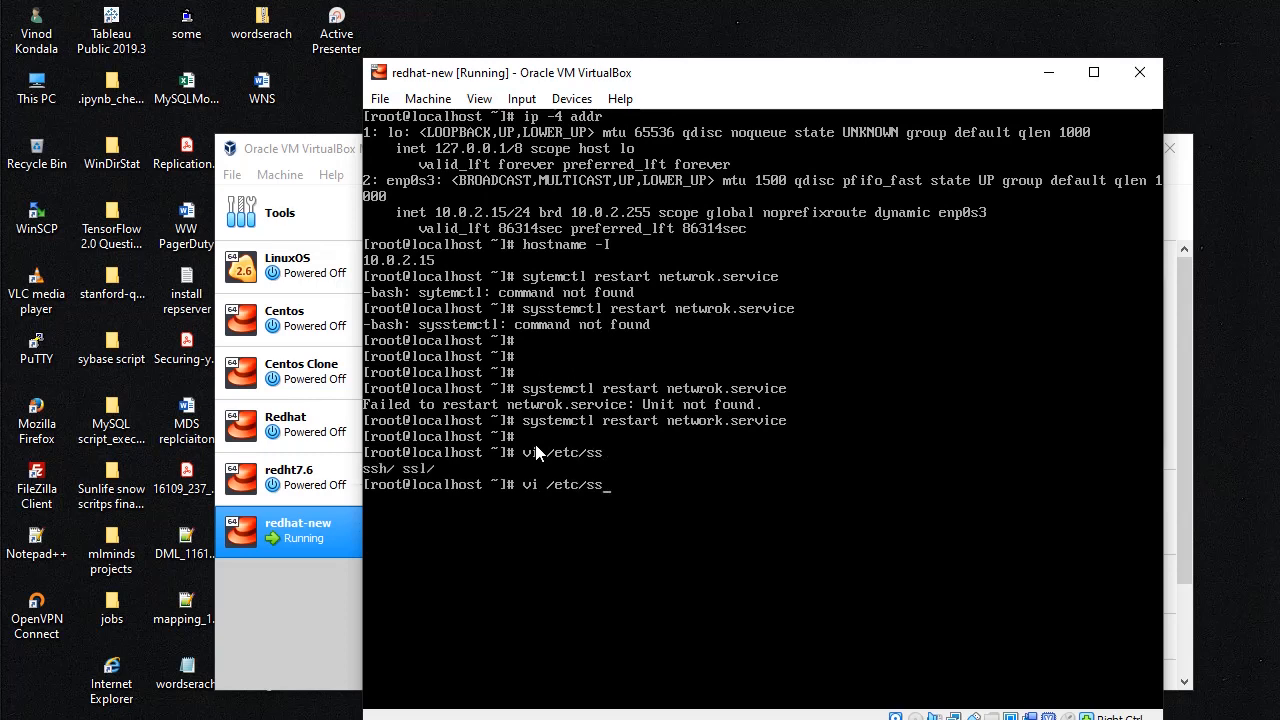
text(d)
key(BackSpace)
key(Tab)
key(Tab)
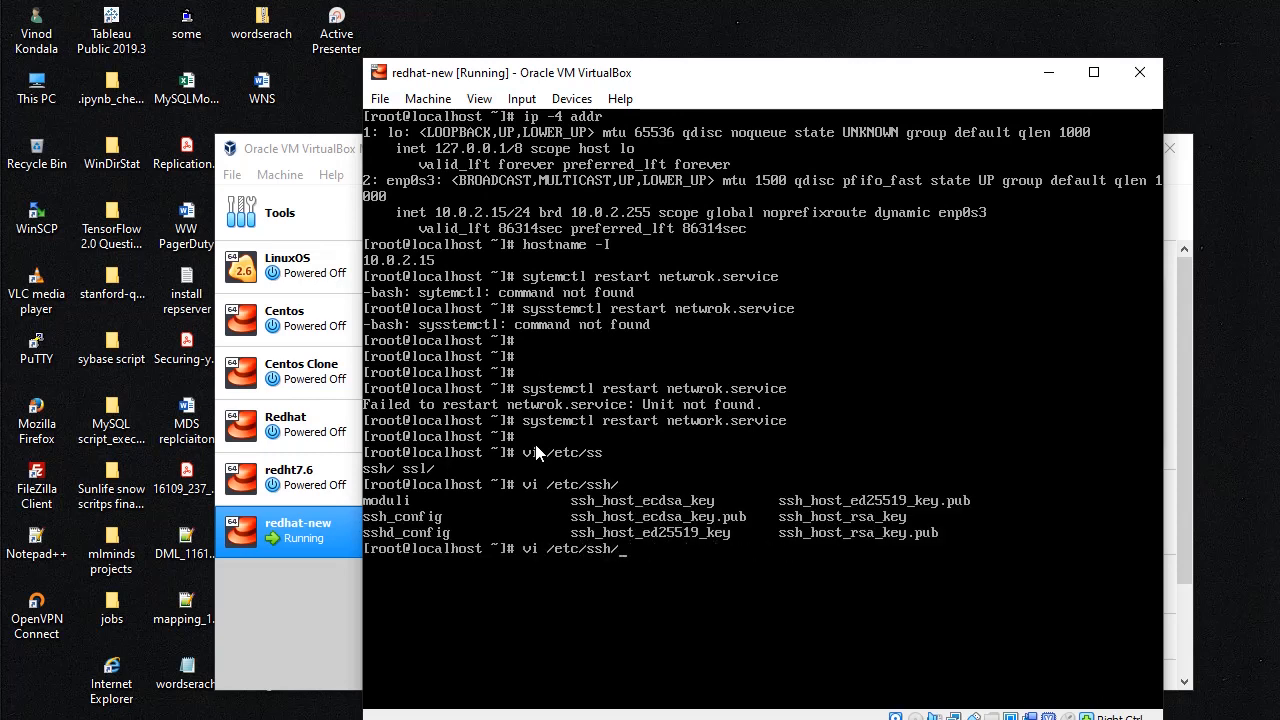
text(sshd)
key(Tab)
key(Return)
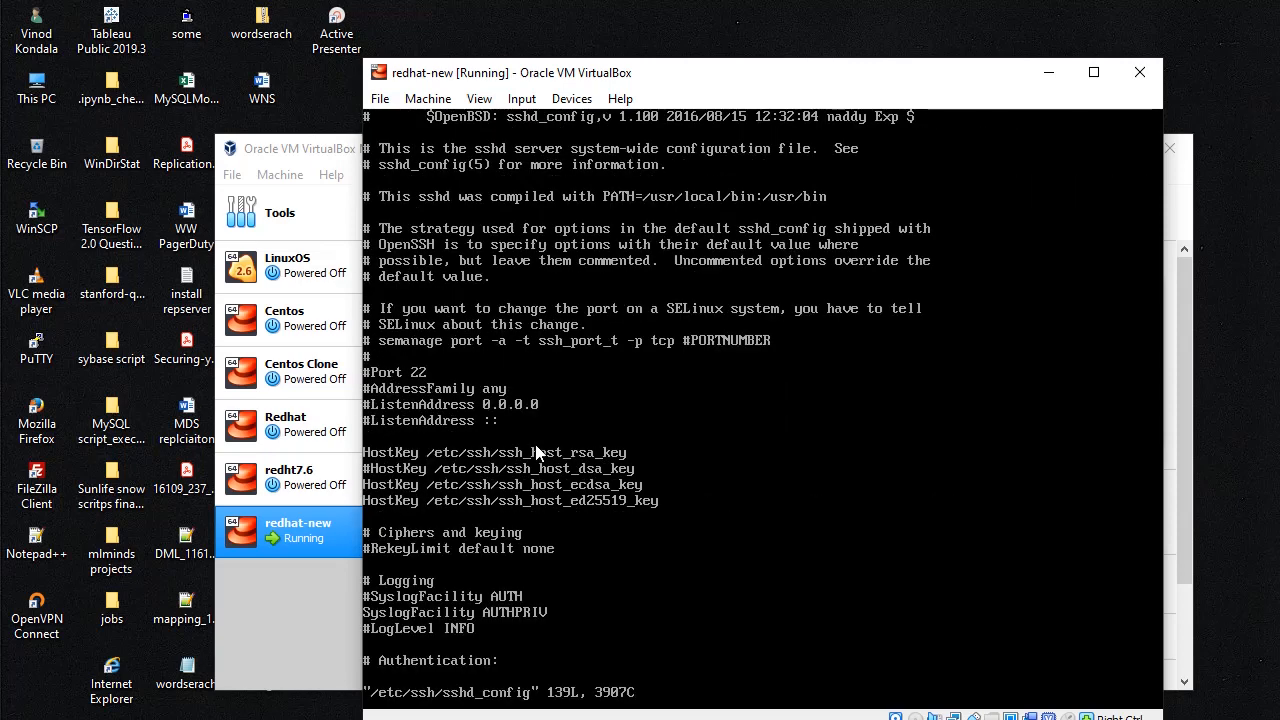
Step: Move down to the UseDNS line, uncomment it and delete its old yes value
key(Down)
key(Down)
key(Down)
key(Down)
key(Down)
key(Down)
key(Down)
key(Down)
key(Down)
key(Down)
key(Down)
key(Down)
key(Down)
key(Down)
key(Down)
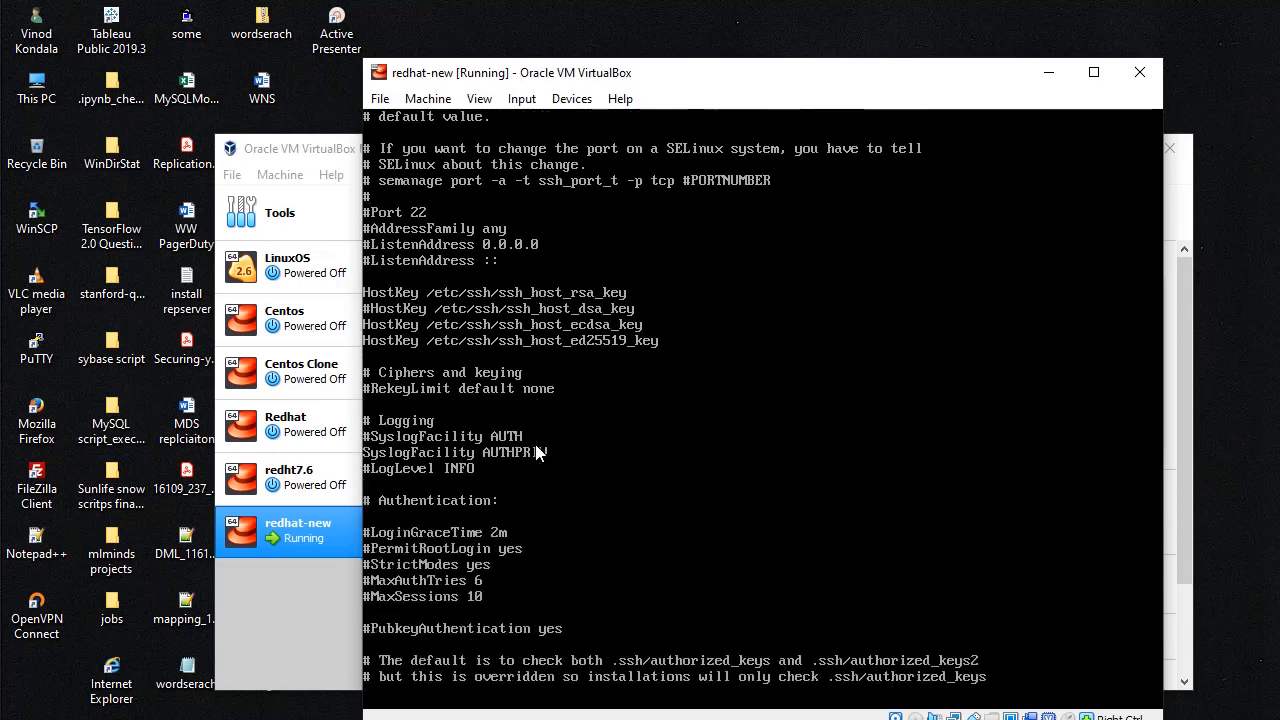
key(Down)
key(Down)
key(Down)
key(Down)
key(Down)
key(Down)
key(Down)
key(Down)
key(Down)
key(Down)
key(Down)
key(Down)
key(Down)
key(Down)
key(Down)
key(Down)
key(Down)
key(Down)
key(Down)
key(Down)
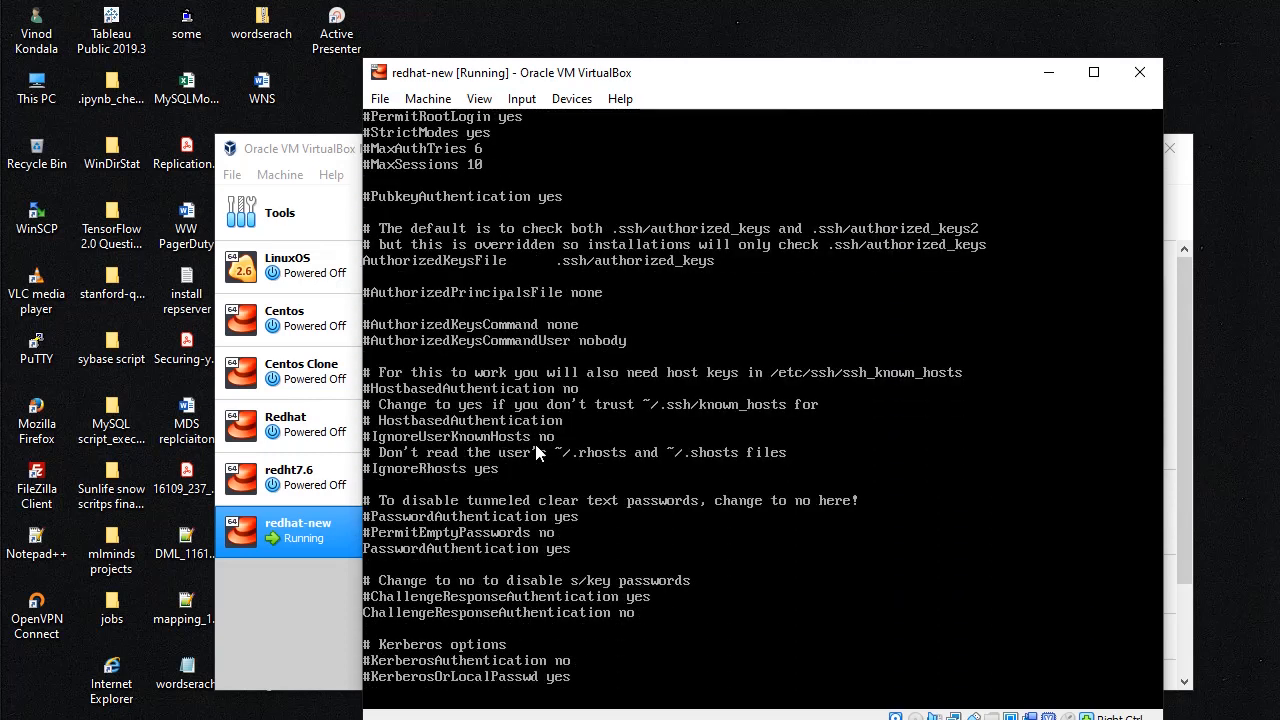
key(Down)
key(Down)
key(Down)
key(Down)
key(Down)
key(Down)
key(Down)
key(Down)
key(Down)
key(Down)
key(Down)
key(Down)
key(Down)
key(Down)
key(Down)
key(Down)
key(Down)
key(Down)
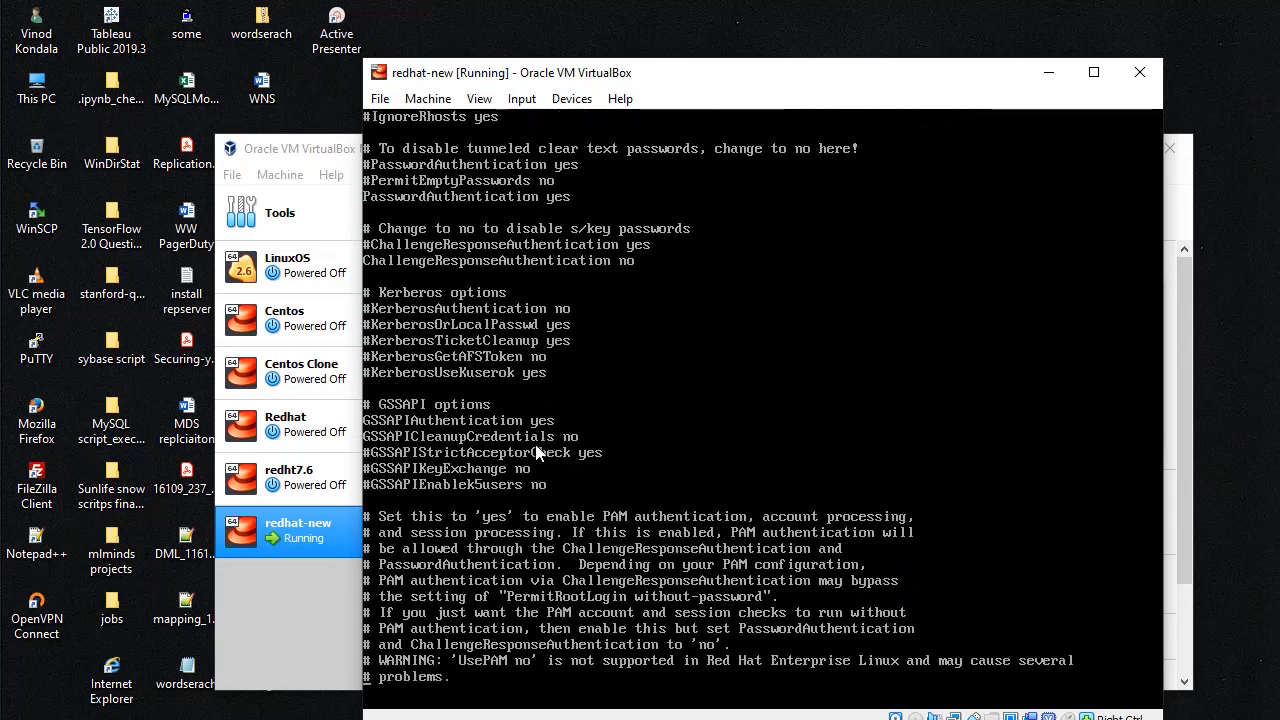
key(Down)
key(Down)
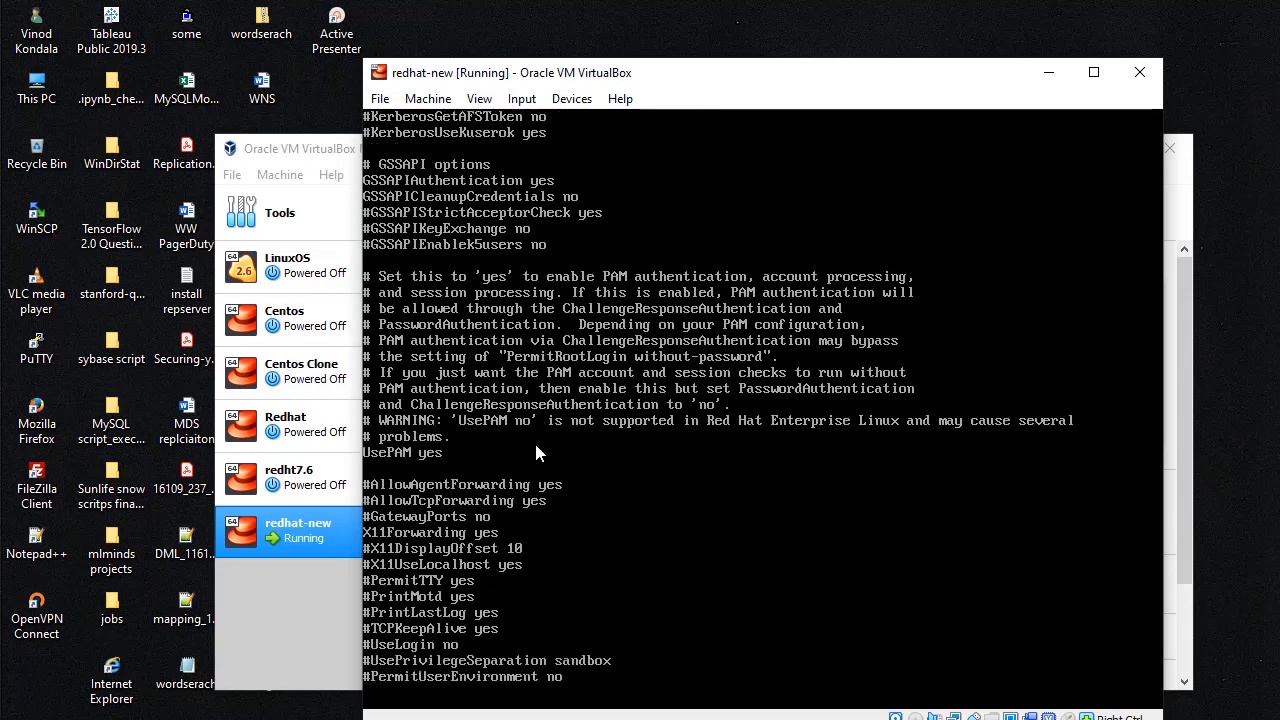
key(Down)
key(Down)
key(Down)
key(Down)
key(Down)
key(Down)
key(Down)
key(Down)
key(Down)
key(Down)
key(Down)
key(Down)
key(Down)
key(Down)
key(Down)
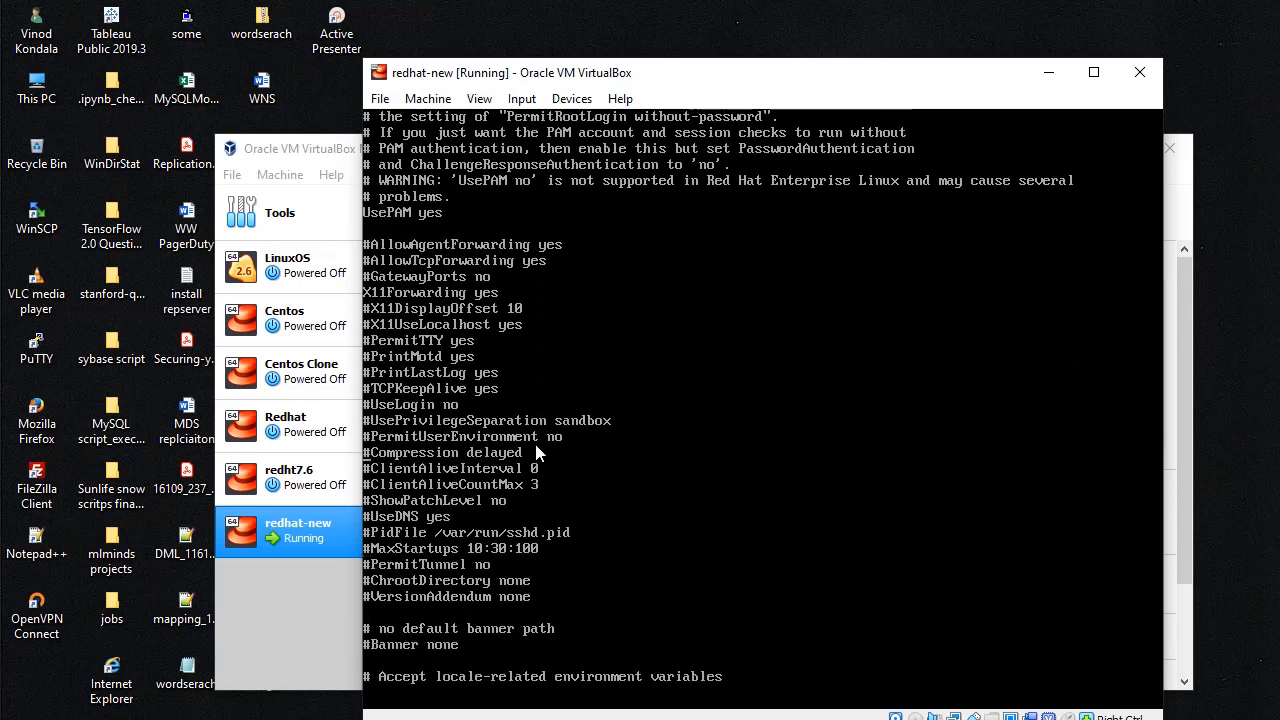
key(x)
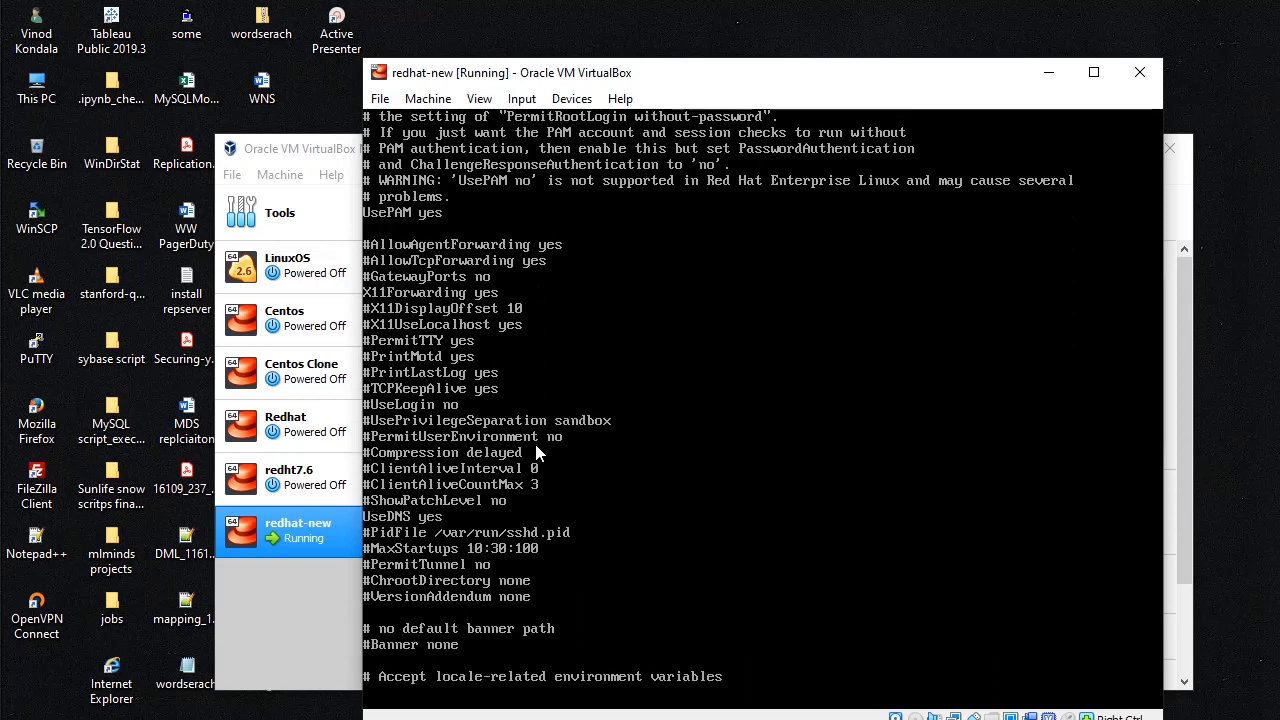
key(x)
key(x)
key(x)
Step: Enter 'no' as the UseDNS value, keep PidFile on its own line, and save with :wq!
key(i)
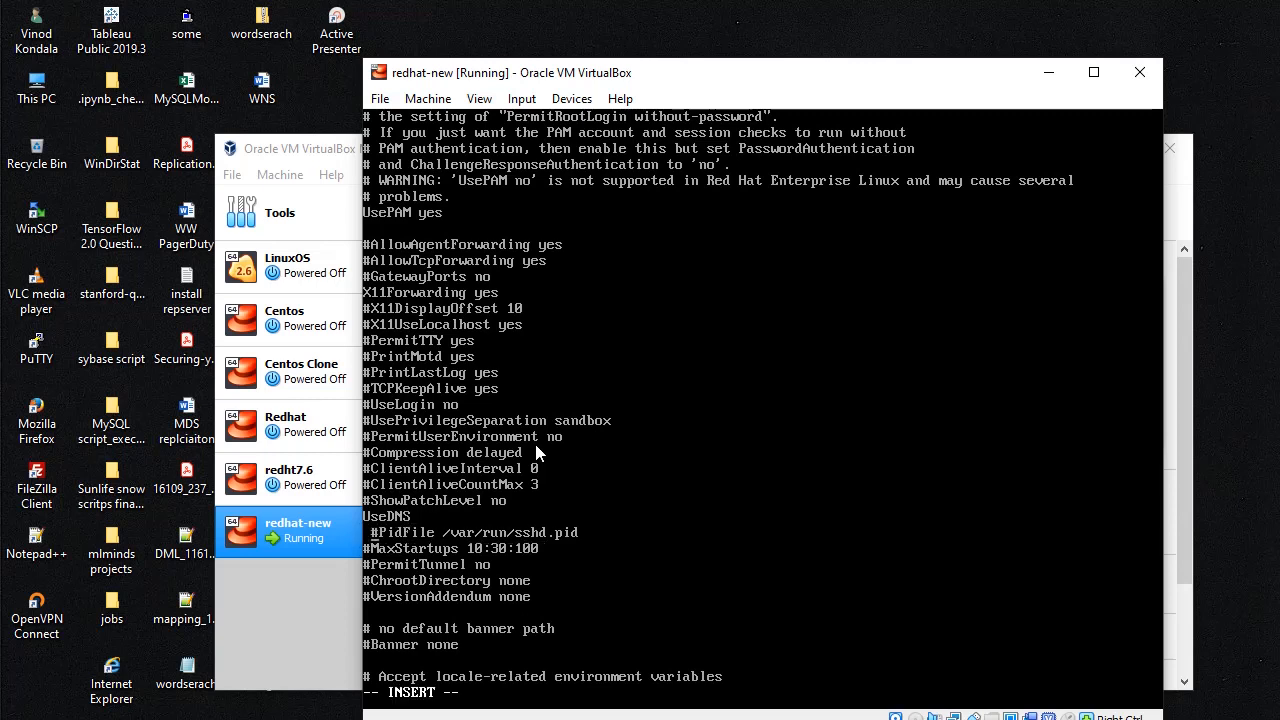
key(BackSpace)
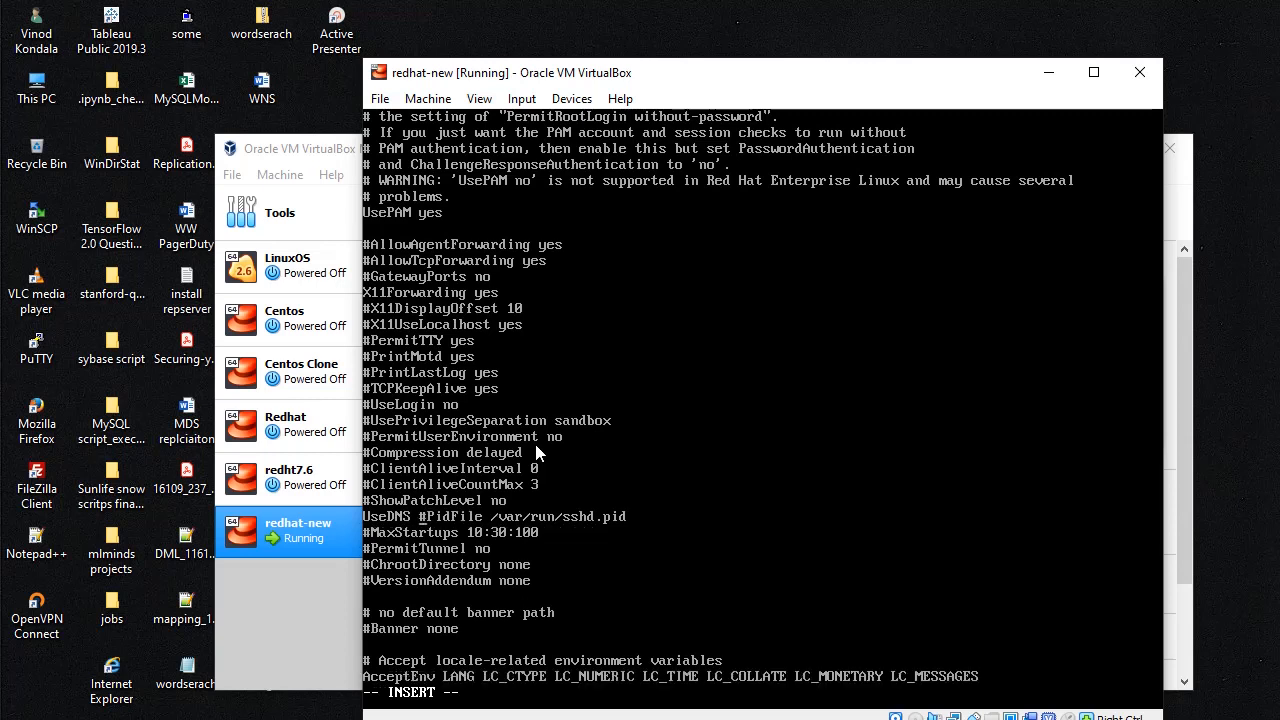
key(Return)
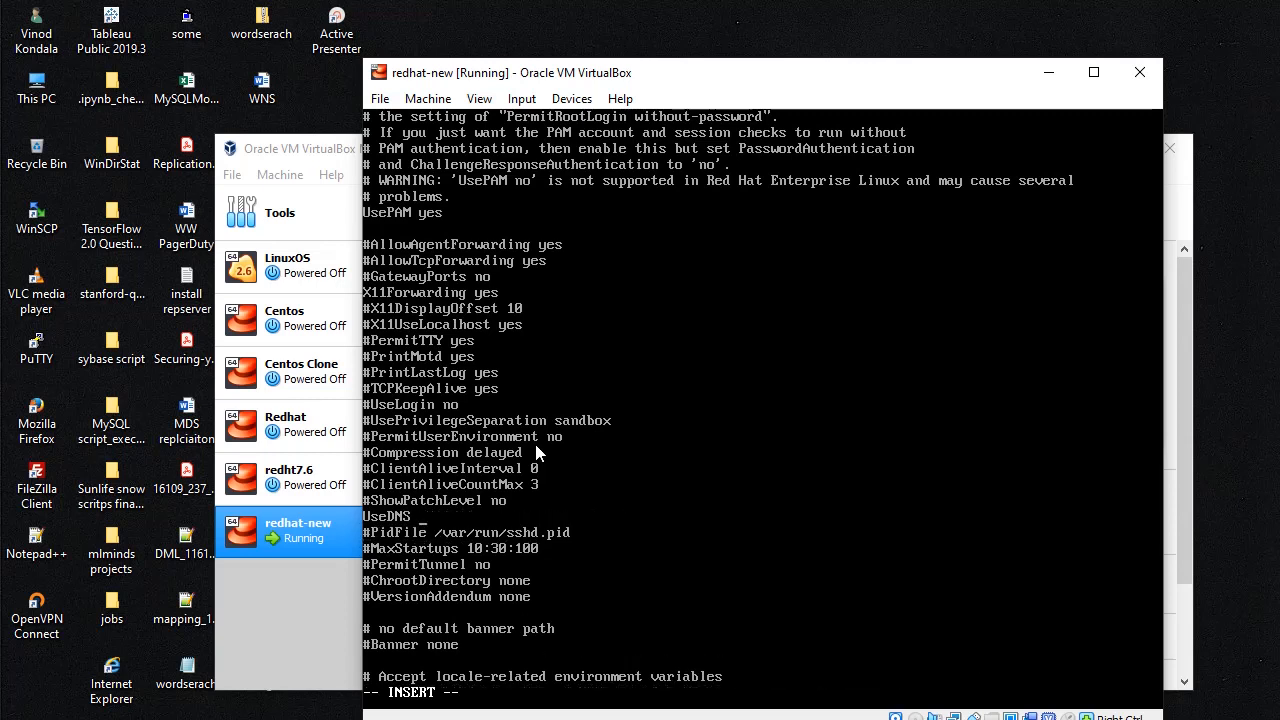
text(no)
key(Escape)
text(:wq!)
key(Return)
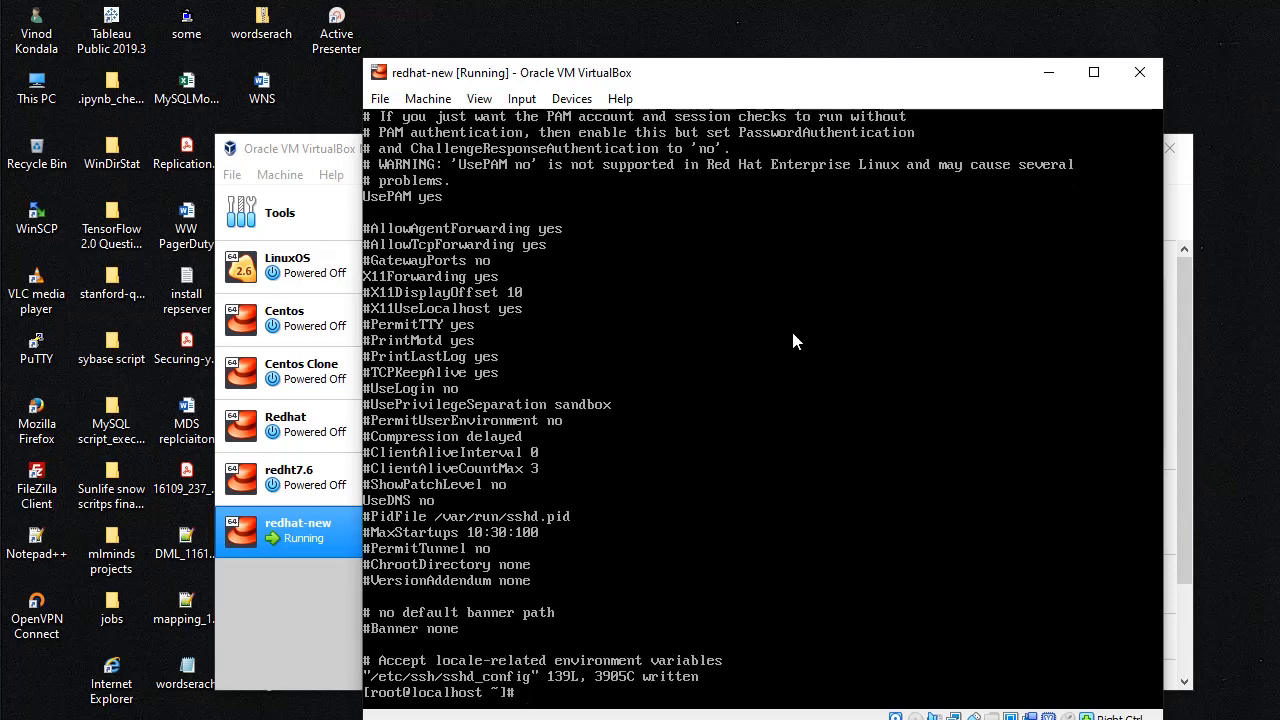
Step: Minimize the VM console, switch to the PuTTY session and run a hostname check
click(1048, 72)
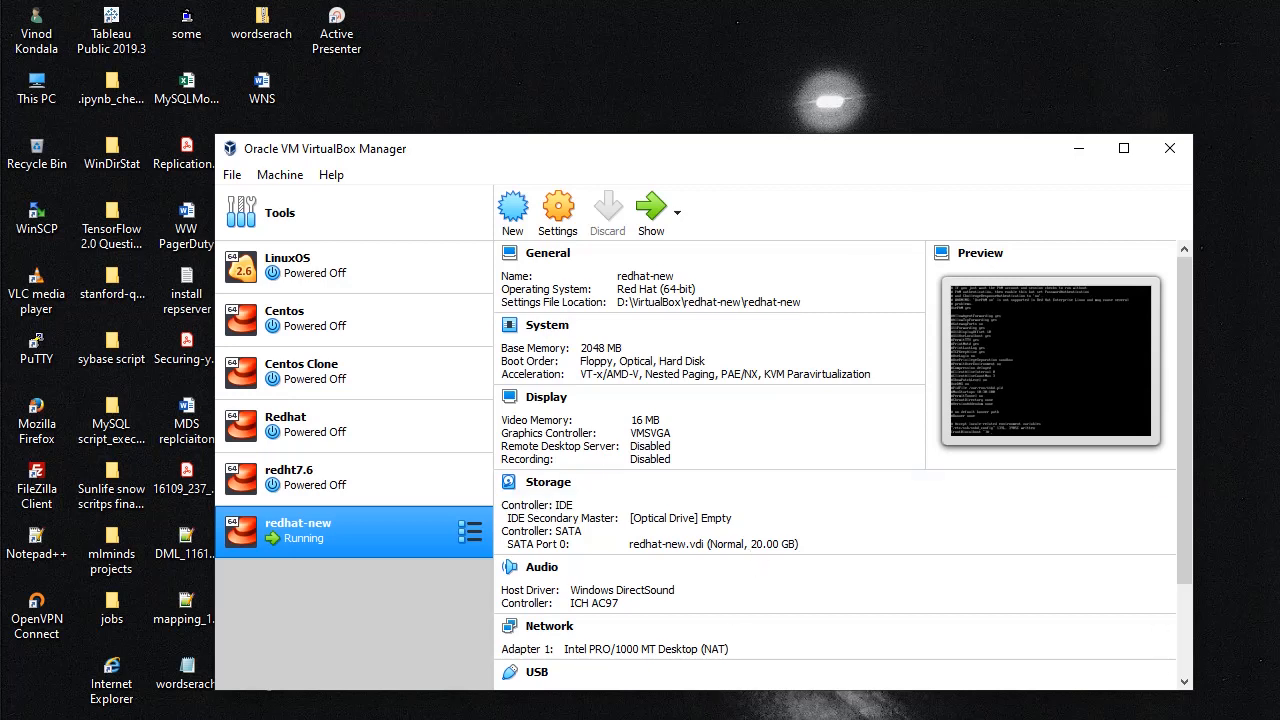
key(alt+Tab)
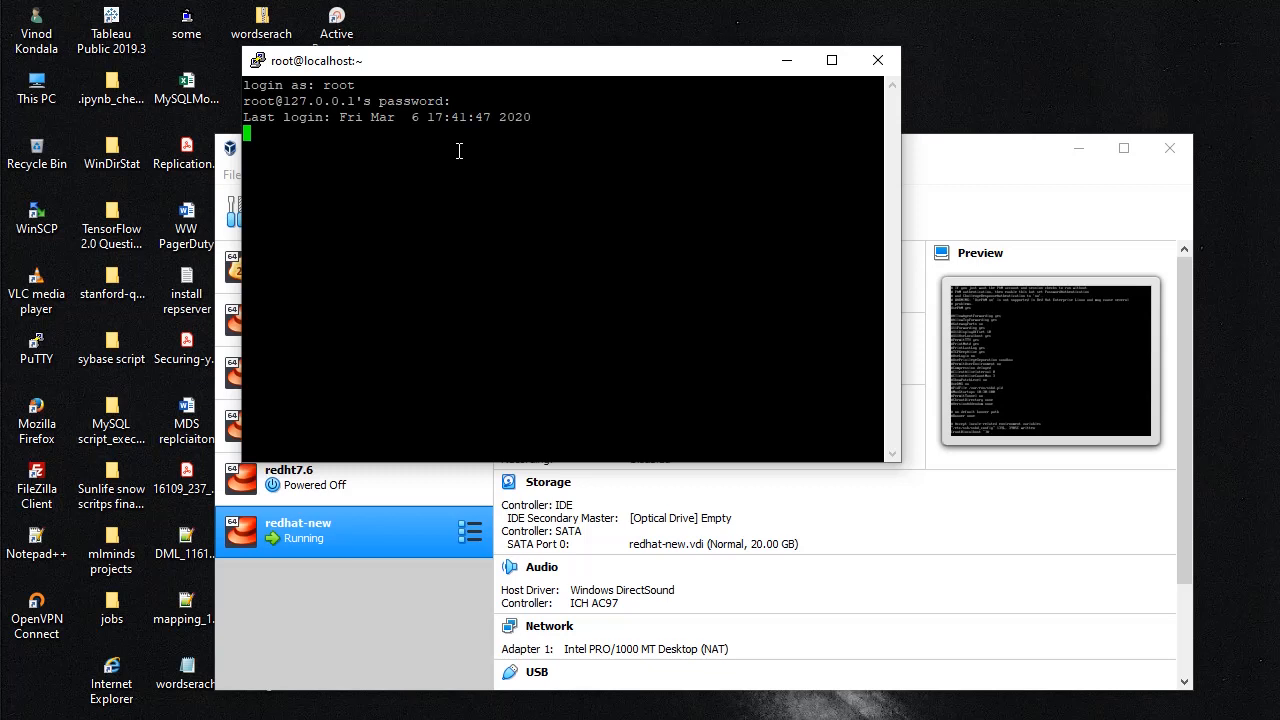
key(Return)
key(Return)
key(Return)
right_click(532, 65)
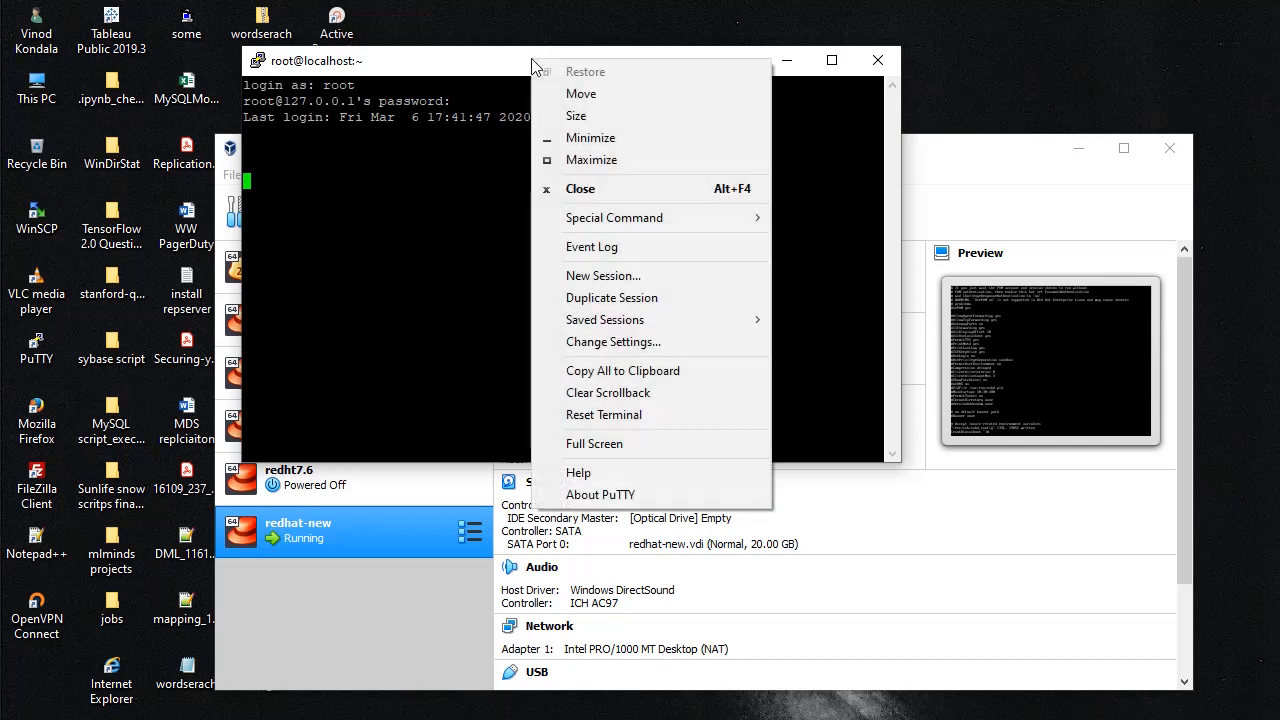
click(358, 196)
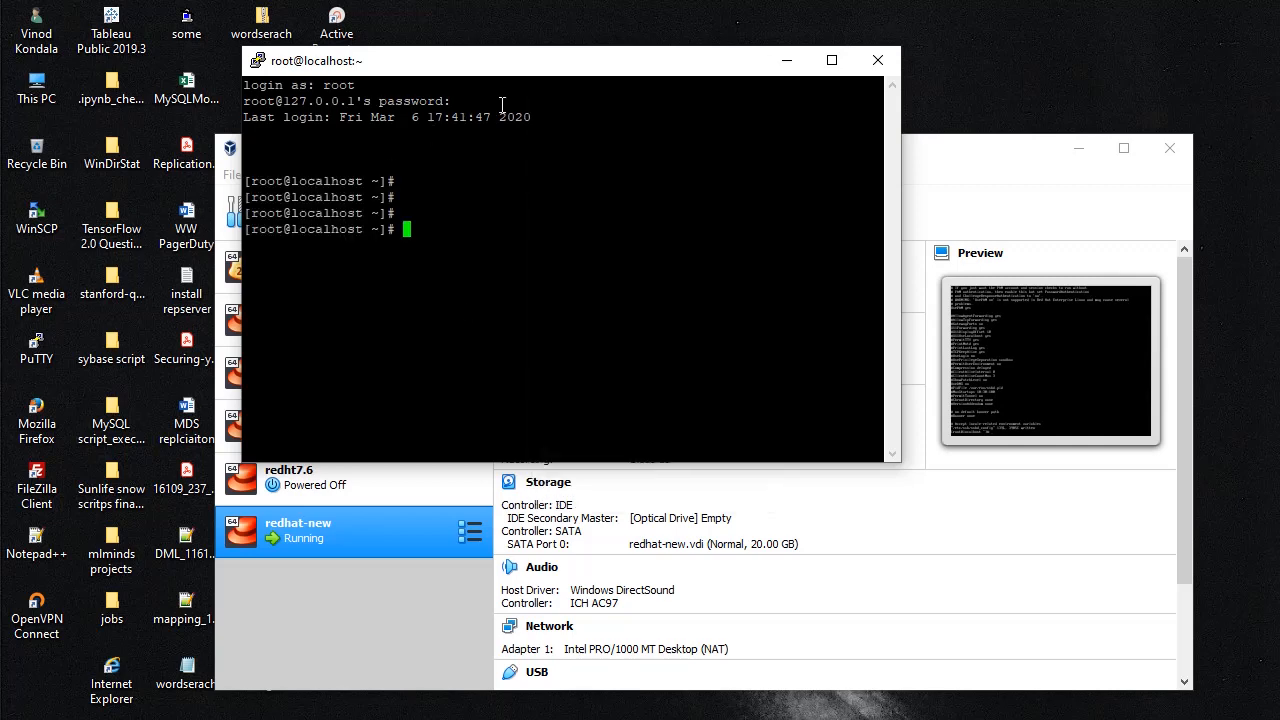
key(Return)
key(Return)
text(hostnamer)
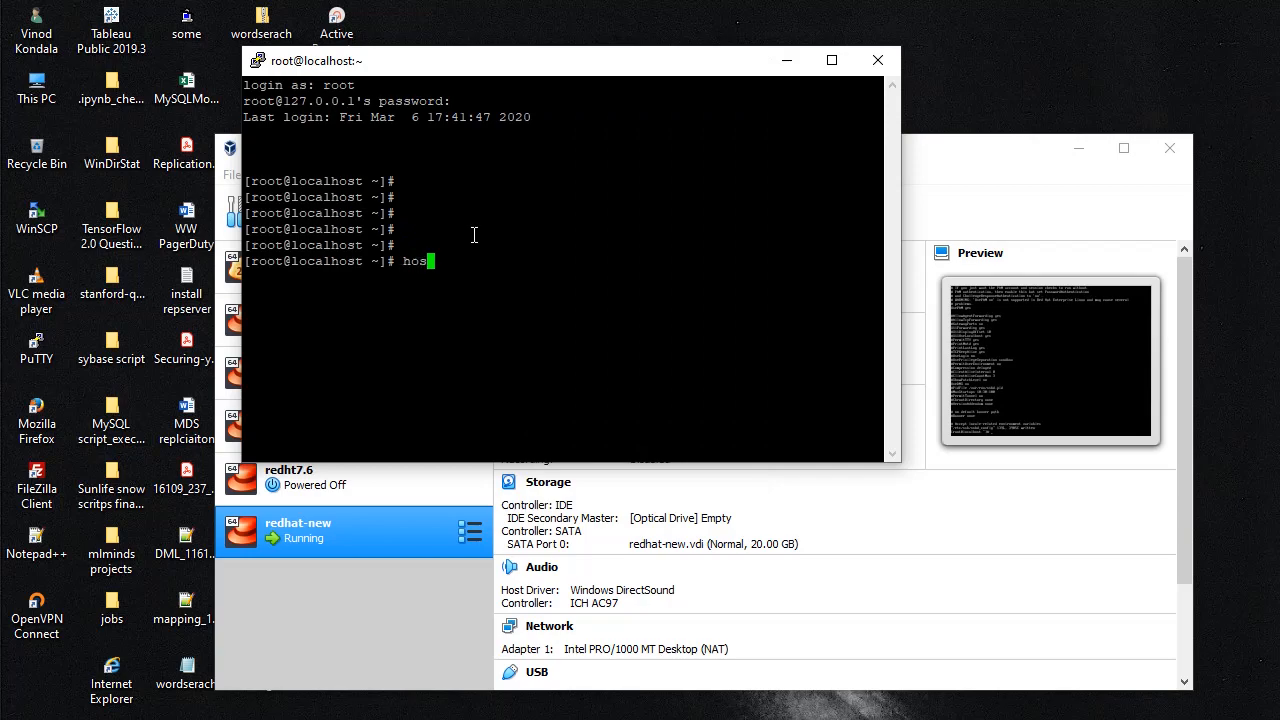
key(Return)
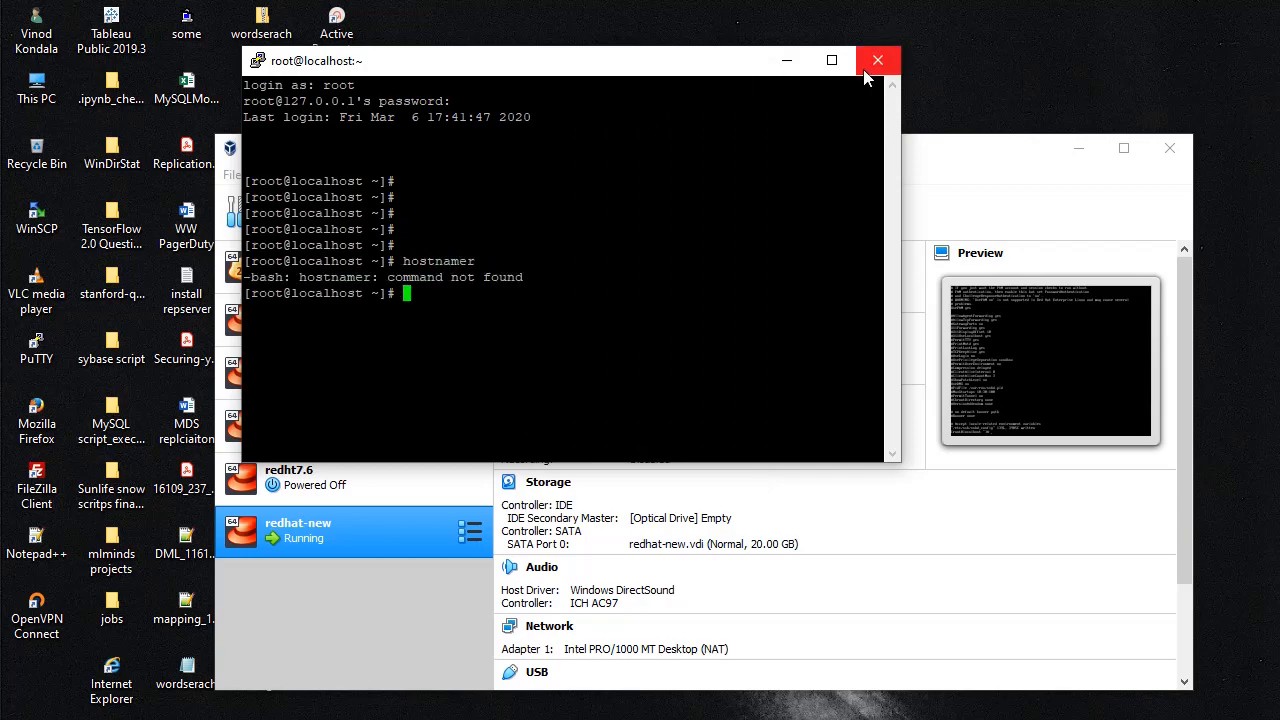
Step: Maximize PuTTY, run reboot on the server, and dismiss the connection-closed error
click(831, 60)
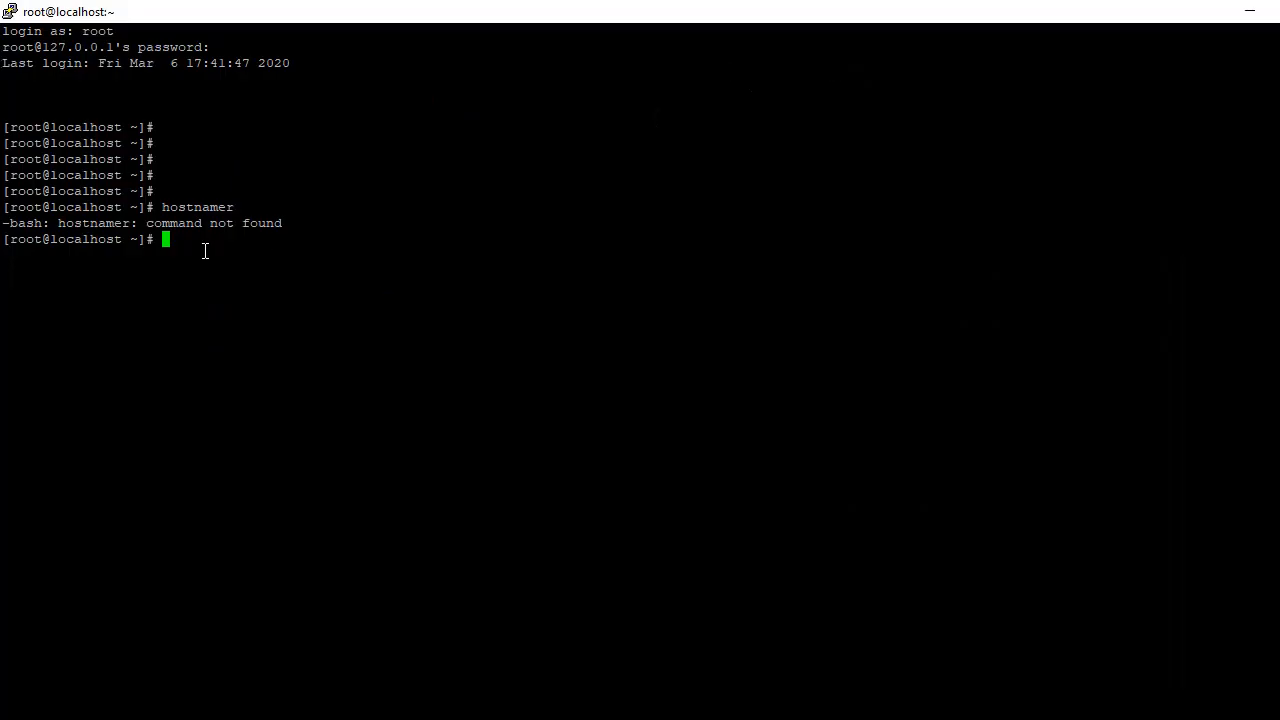
text(reboot)
key(Return)
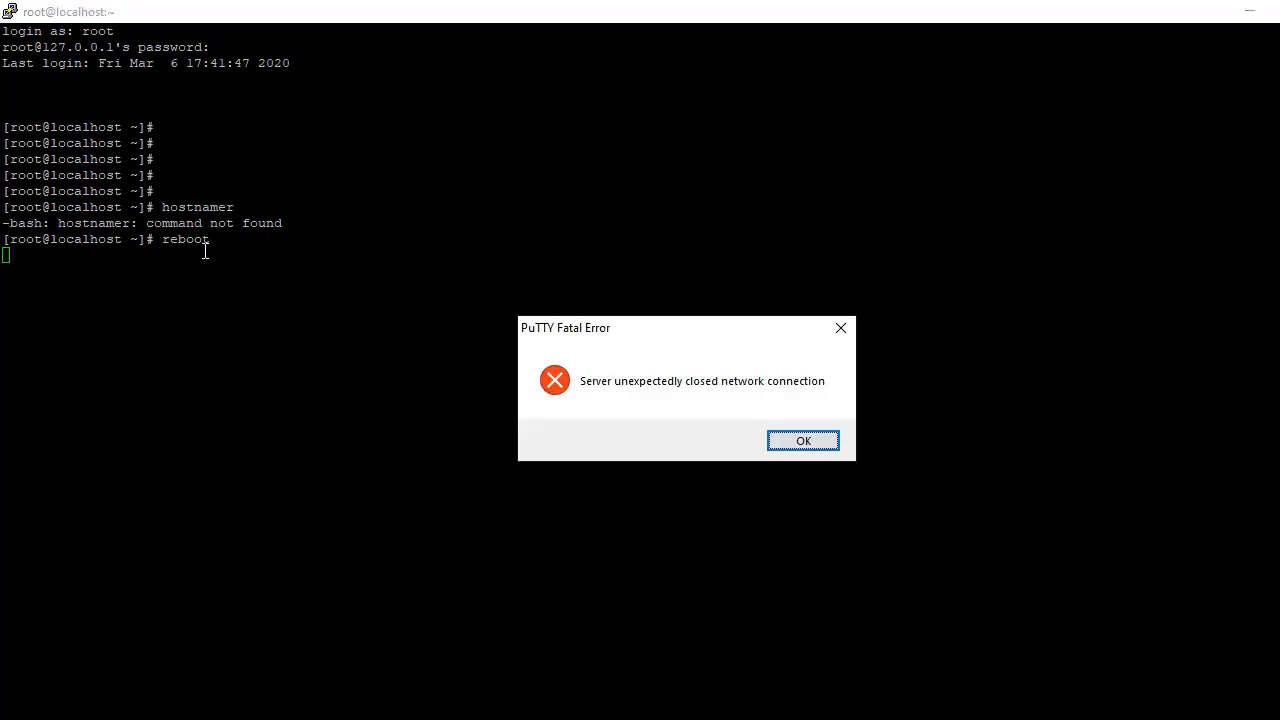
click(800, 442)
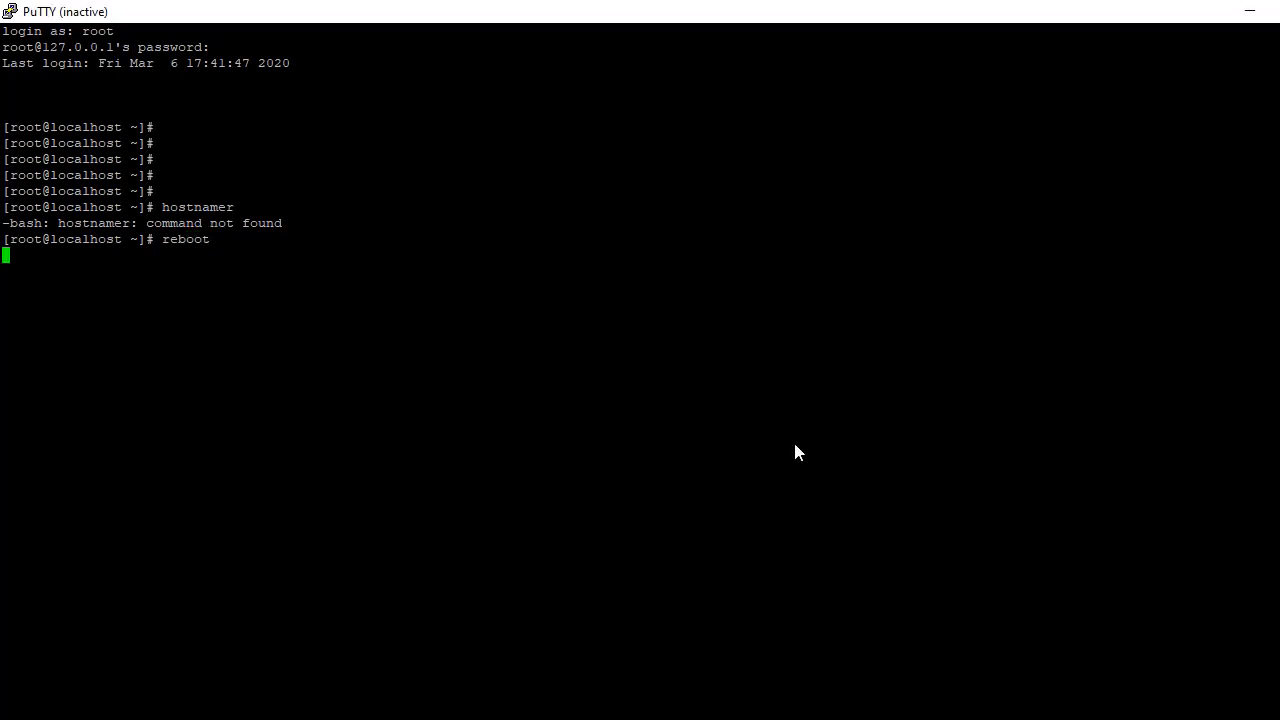
Step: Log in as root at the redhat-new VM console
key(alt+Tab)
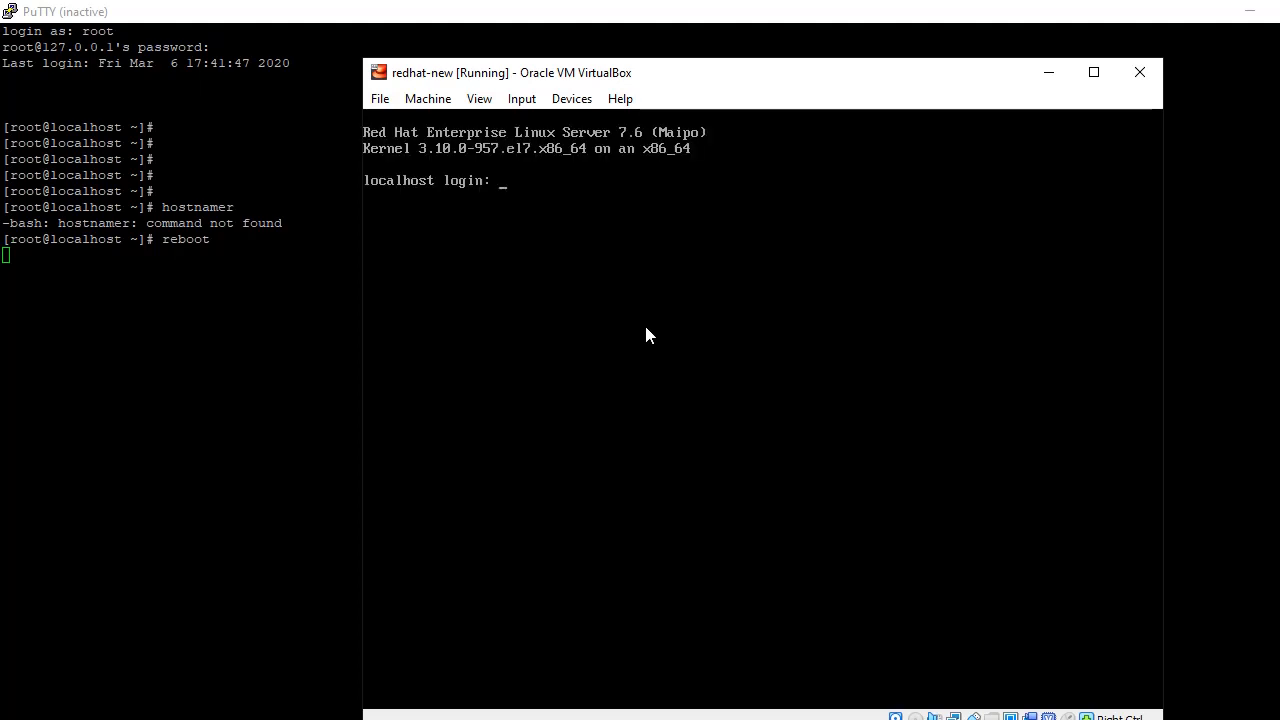
text(root)
key(Return)
key(Return)
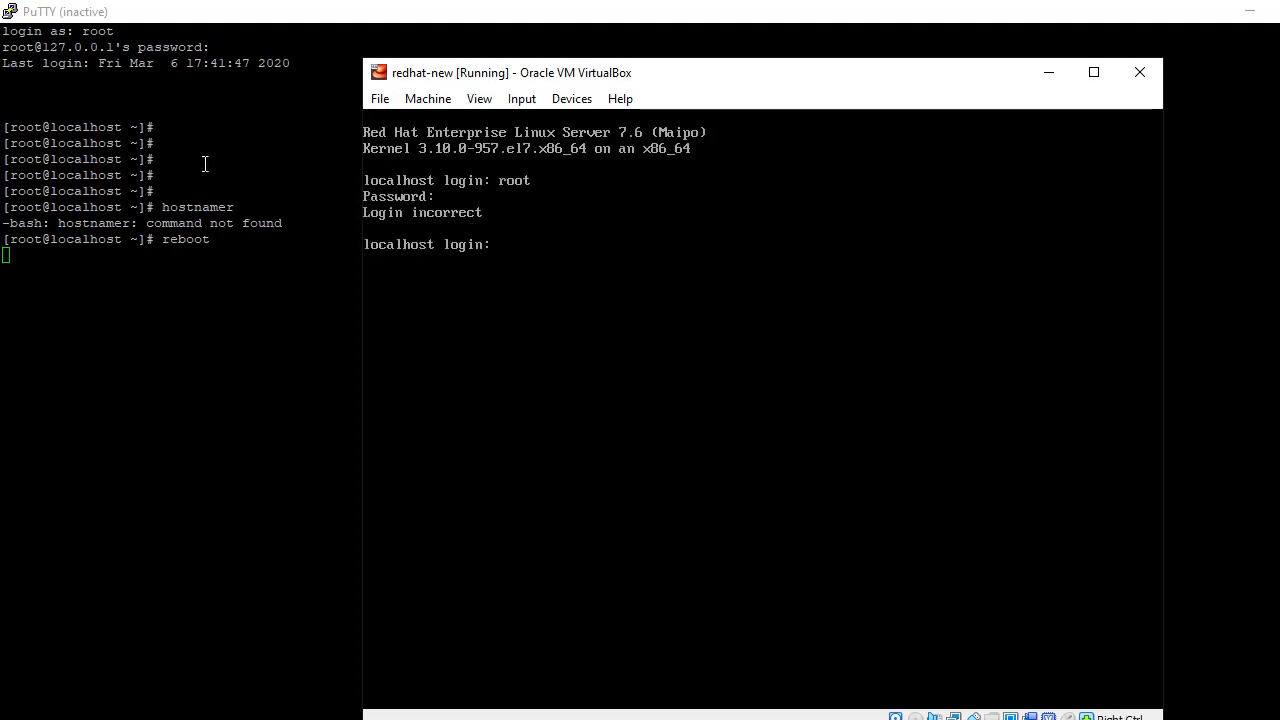
Step: Restart the PuTTY session, log in as root with the account password, and clear the screen
click(222, 143)
right_click(262, 16)
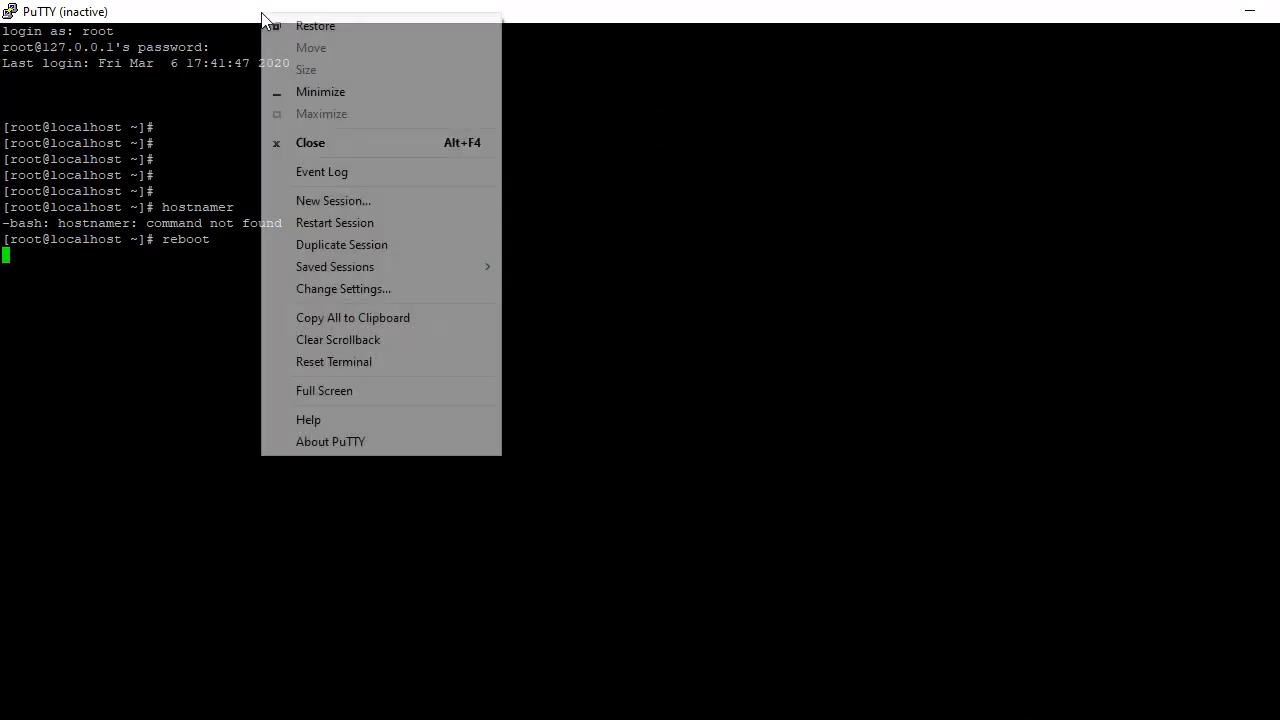
click(318, 224)
text(ro)
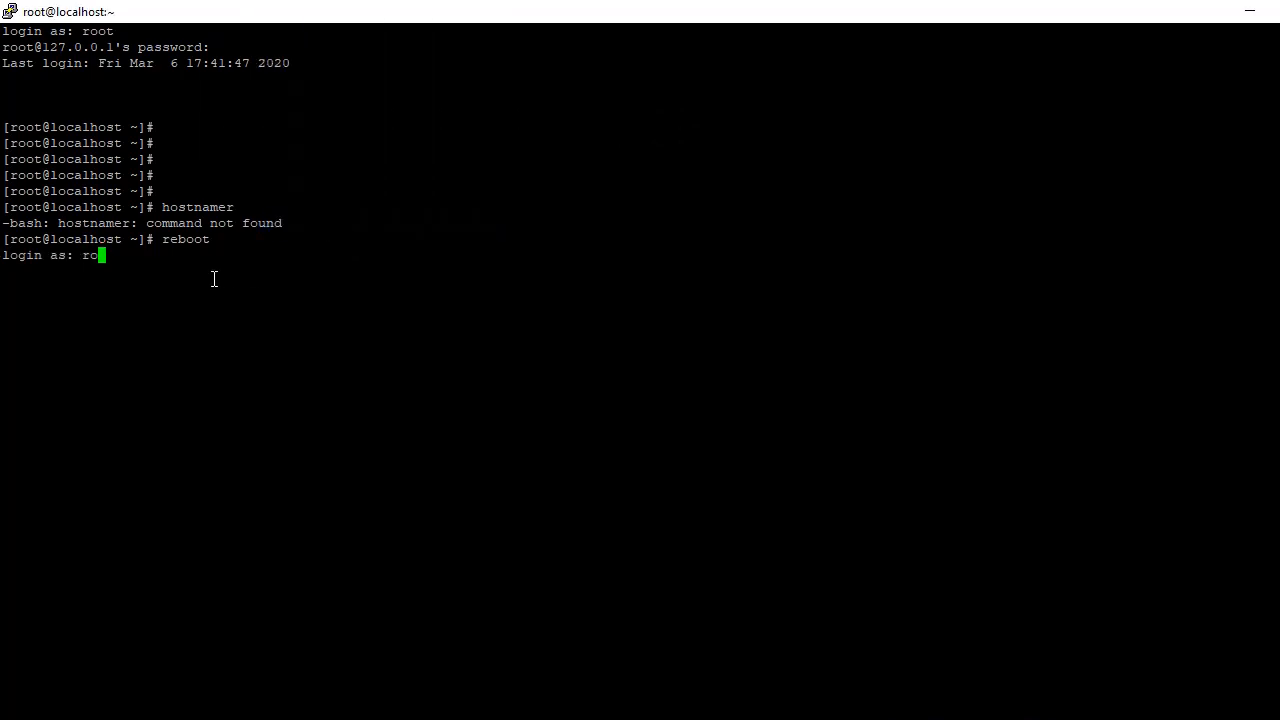
text(ot)
key(Return)
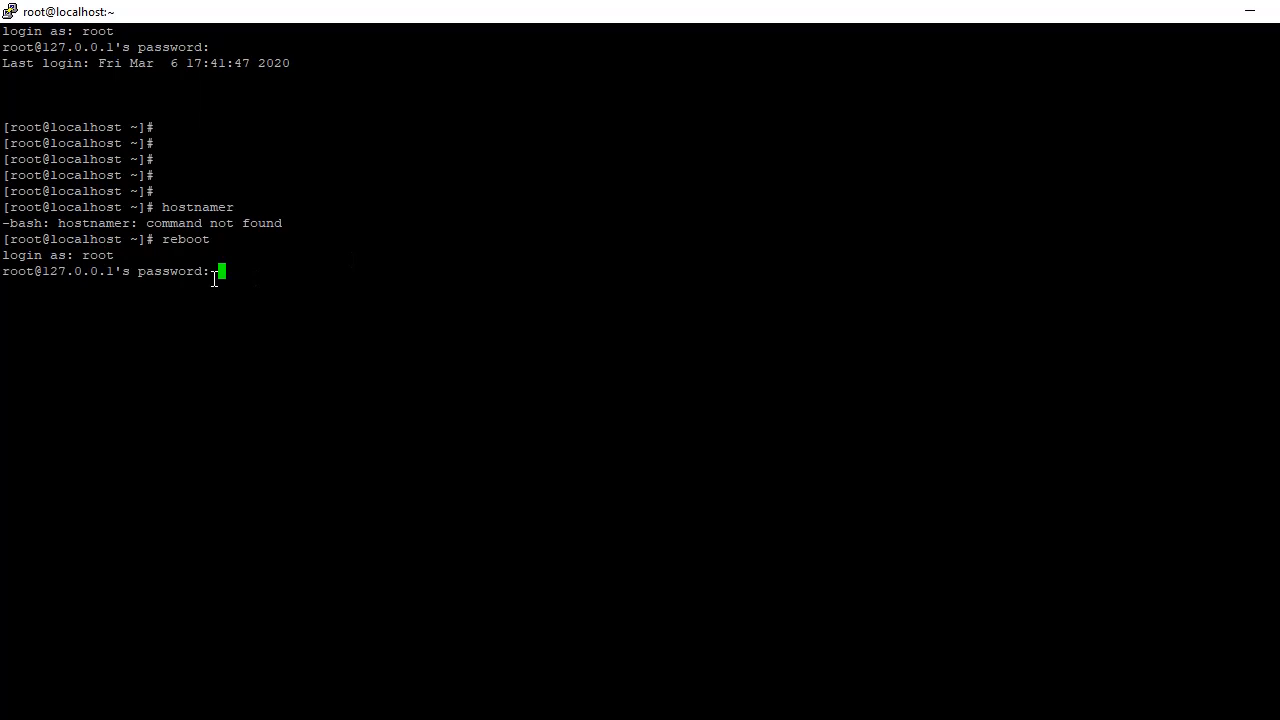
key(Return)
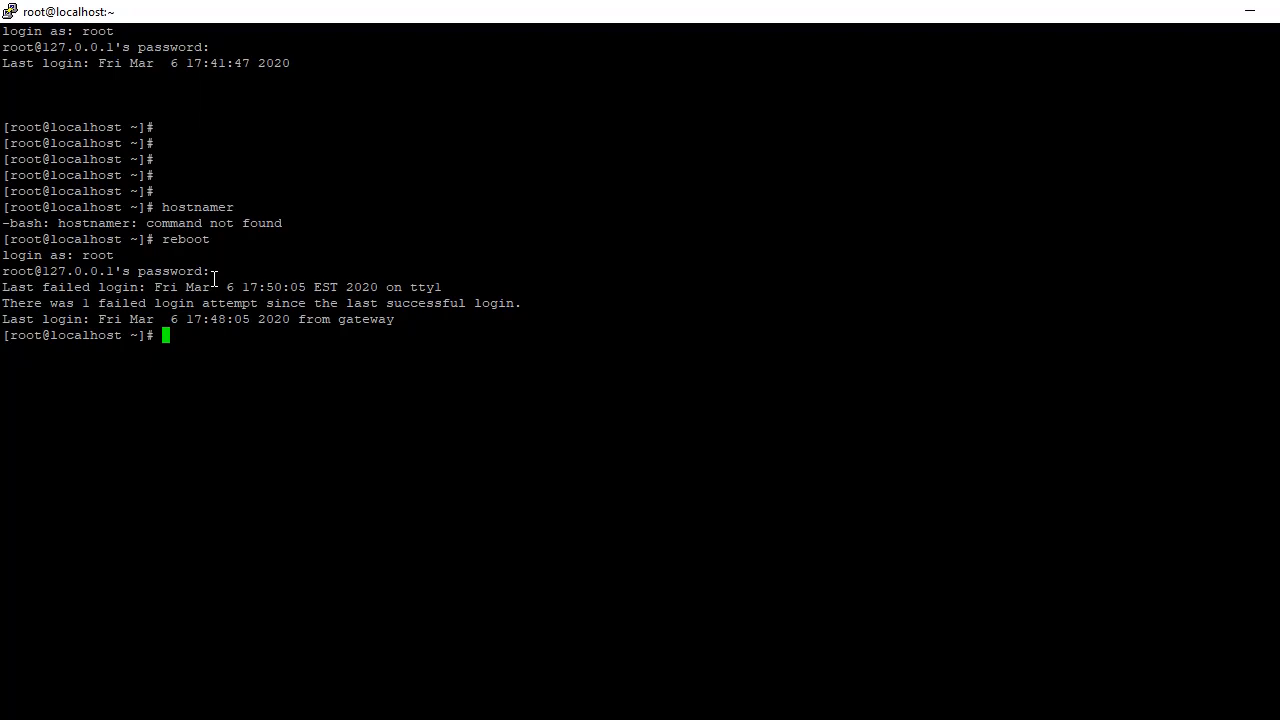
text(pwd)
key(BackSpace)
key(BackSpace)
key(BackSpace)
text(clear)
key(Return)
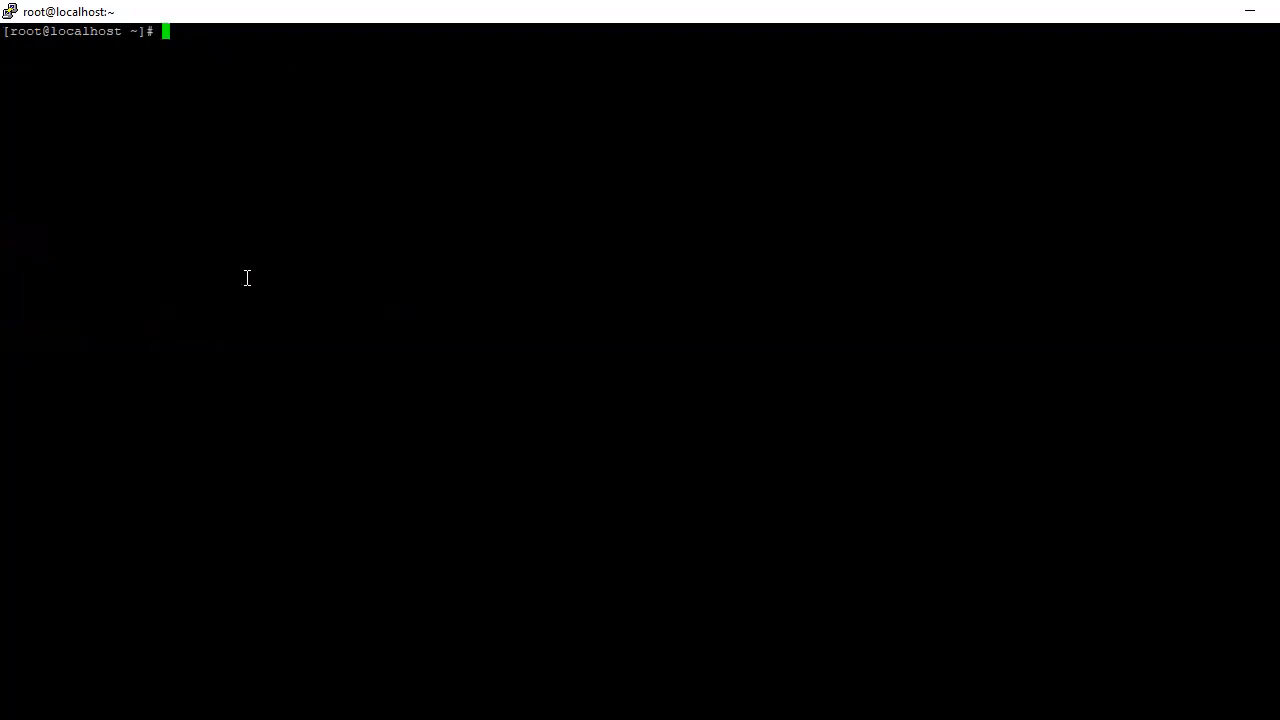
Step: Enter root at the VM console login, then minimize the console window
click(838, 718)
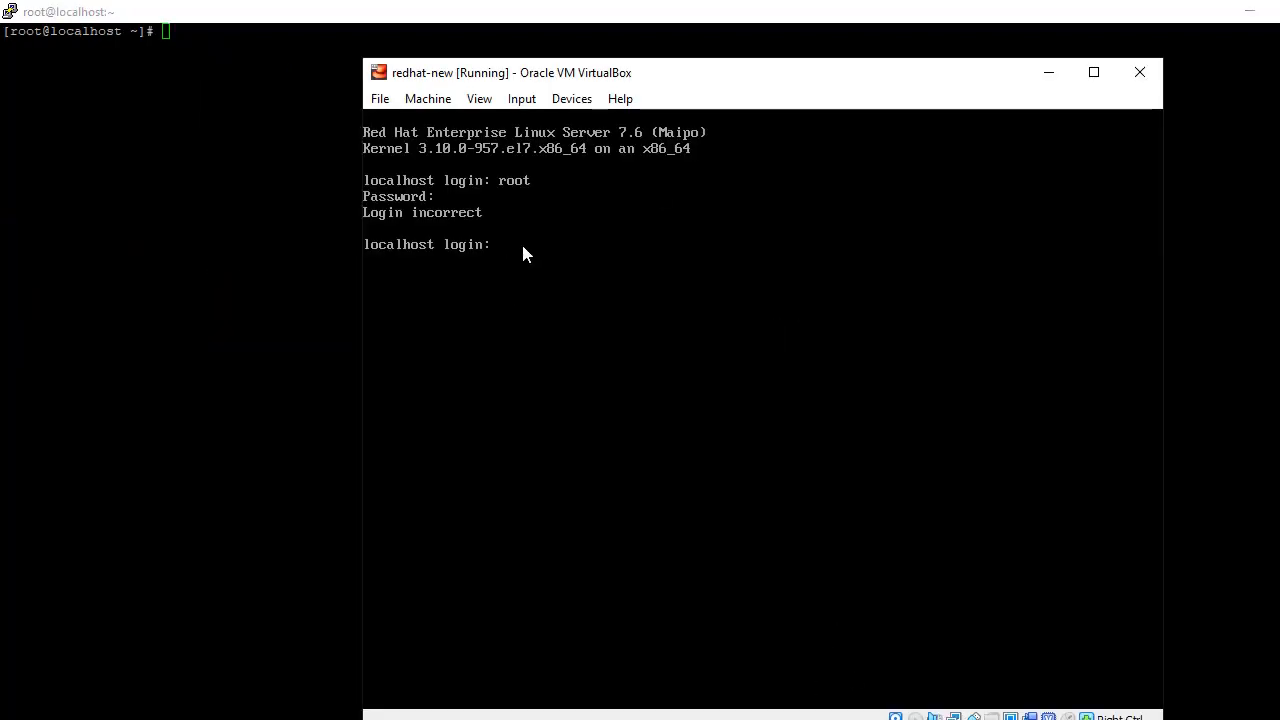
text(root)
key(Return)
key(Return)
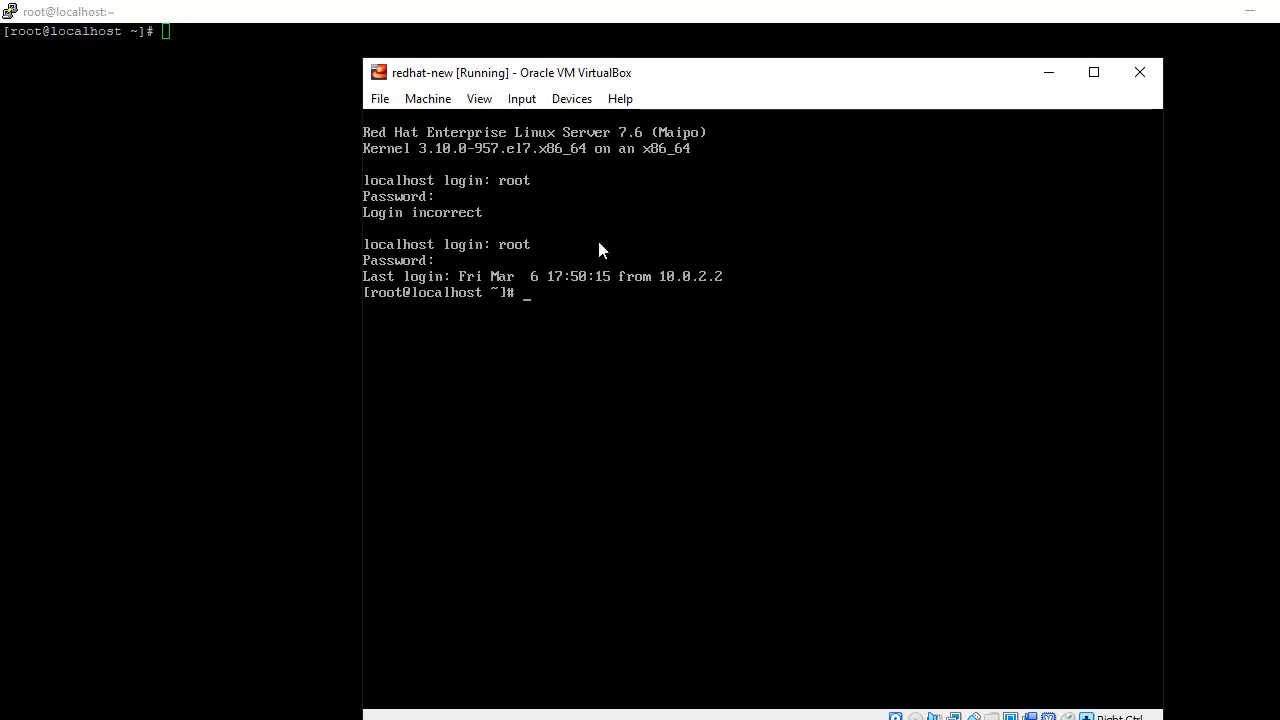
click(1047, 80)
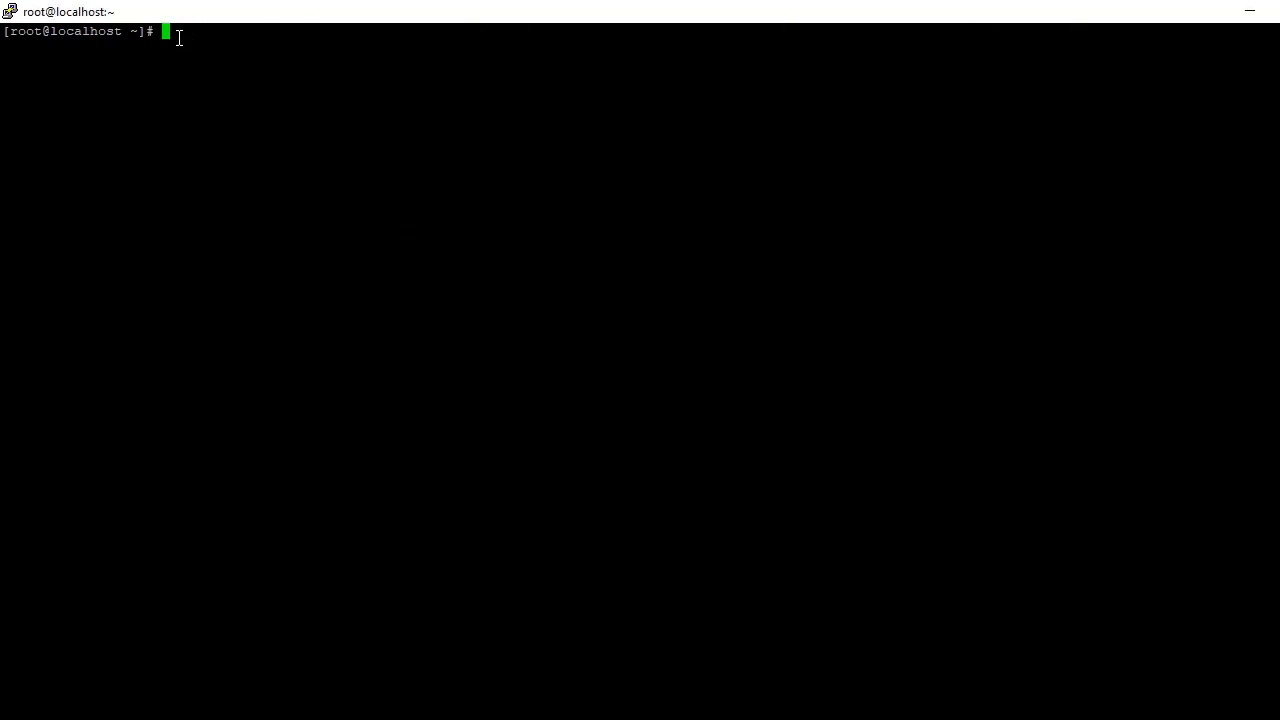
Step: Run yum to view its help, clear the screen, and enter 'yum install mailx'
key(Return)
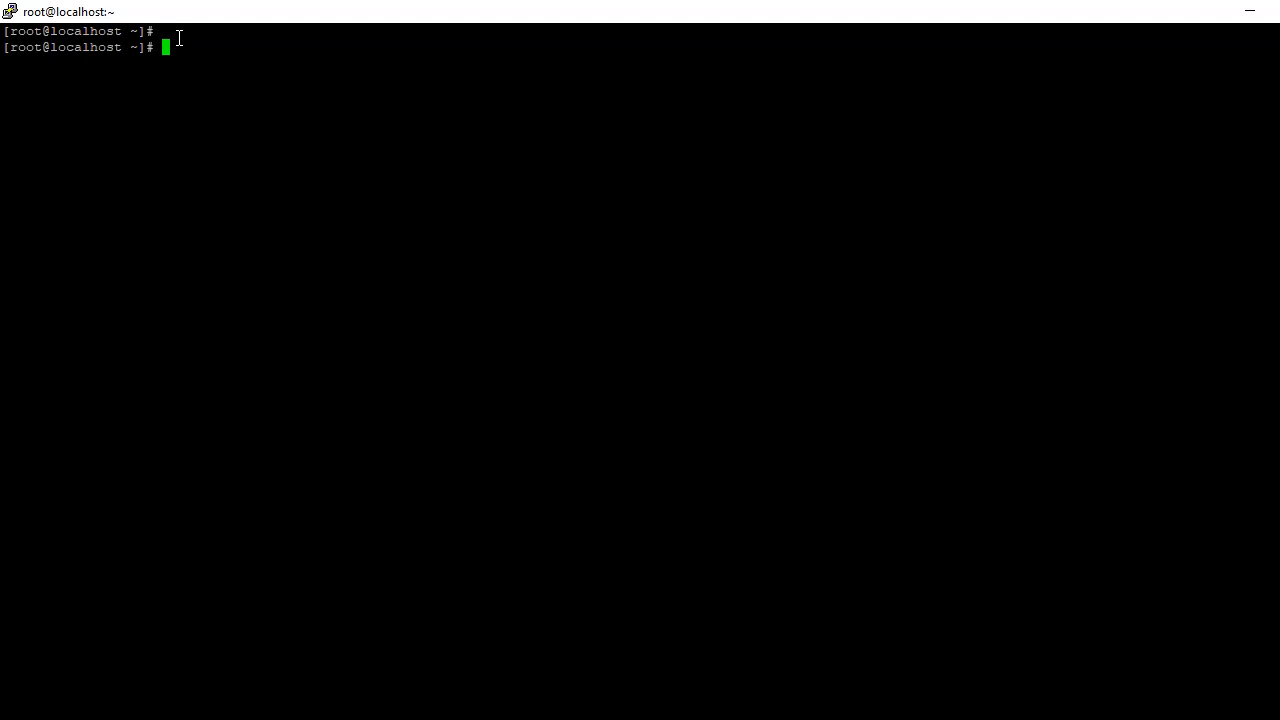
text(yum)
key(Return)
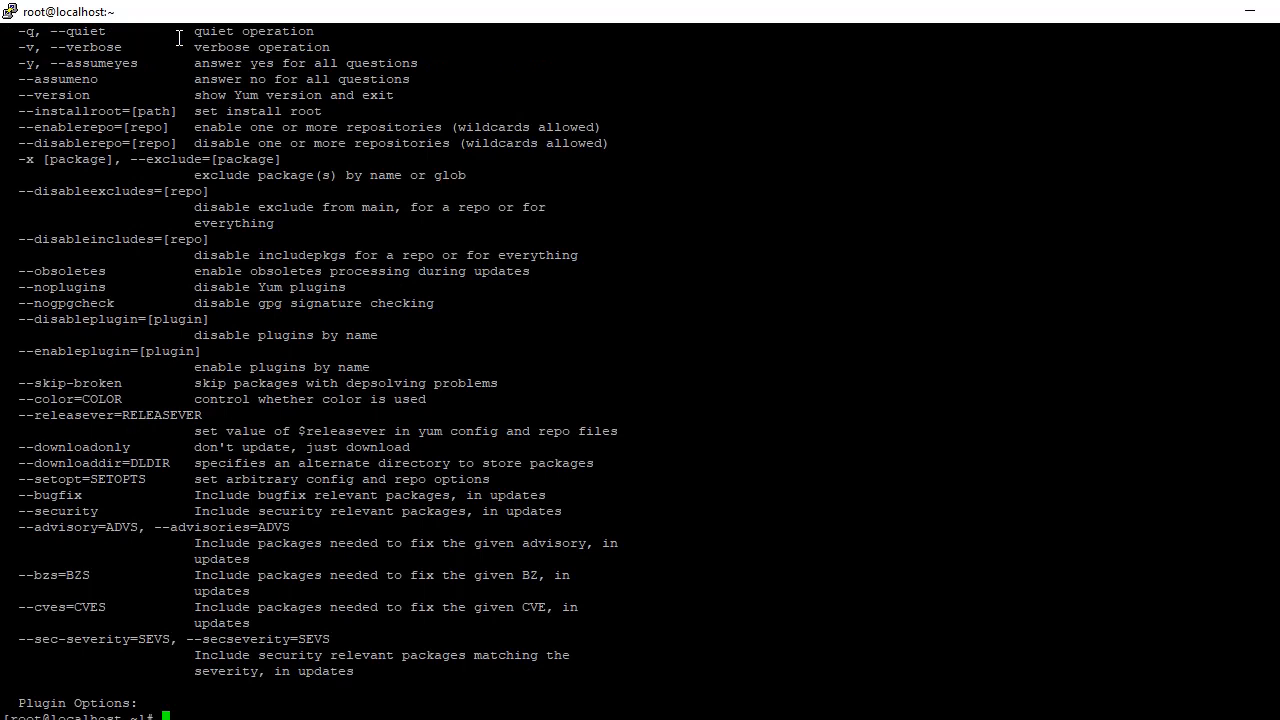
key(Return)
key(Return)
key(Return)
text(clear)
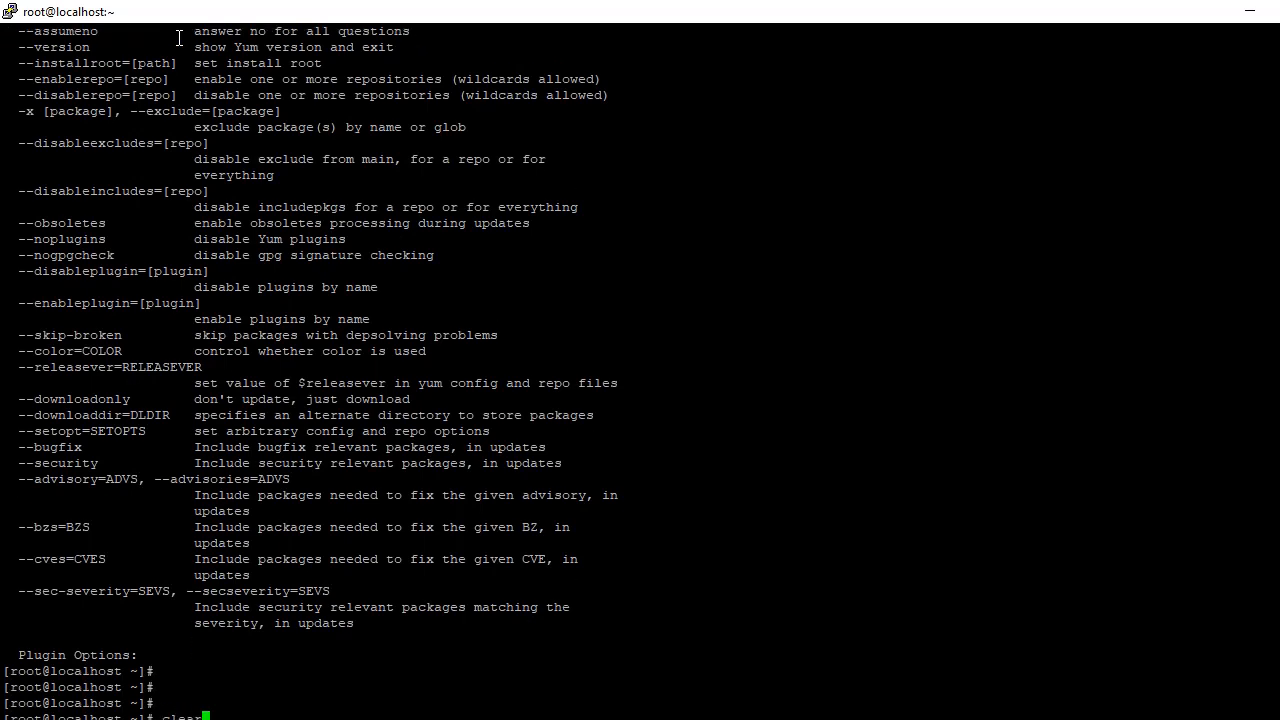
key(Return)
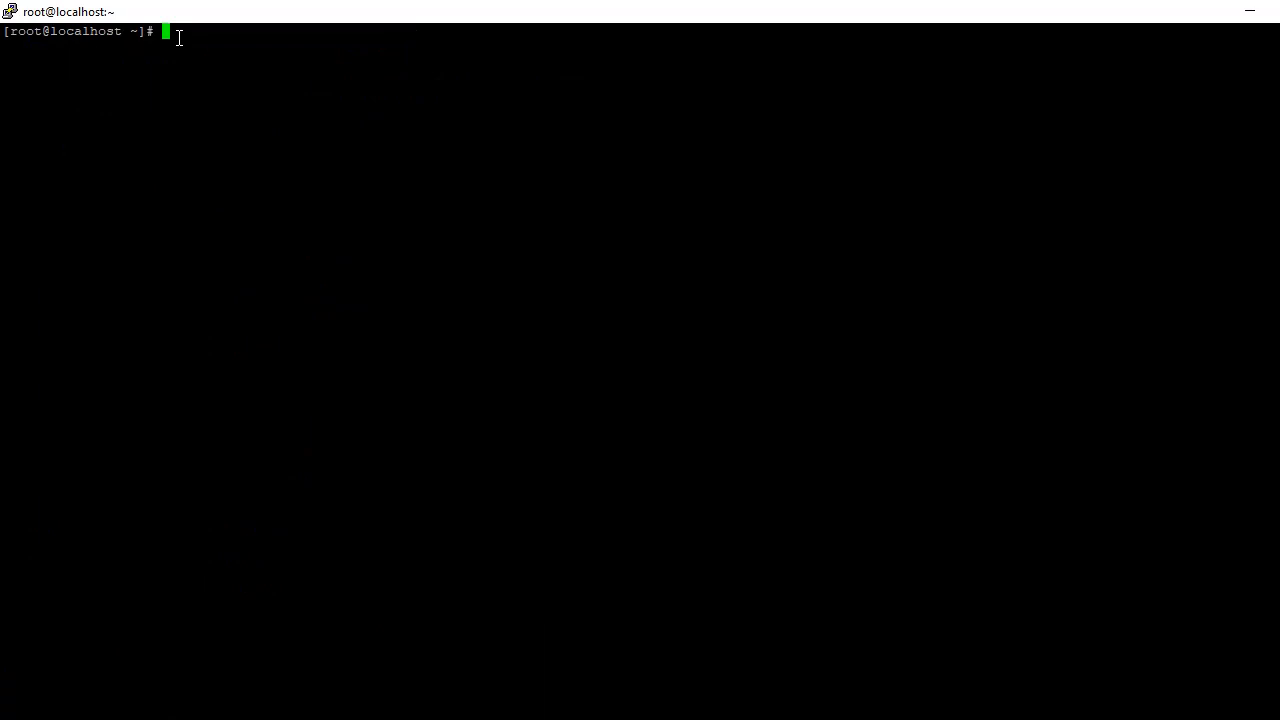
text(yum install mail)
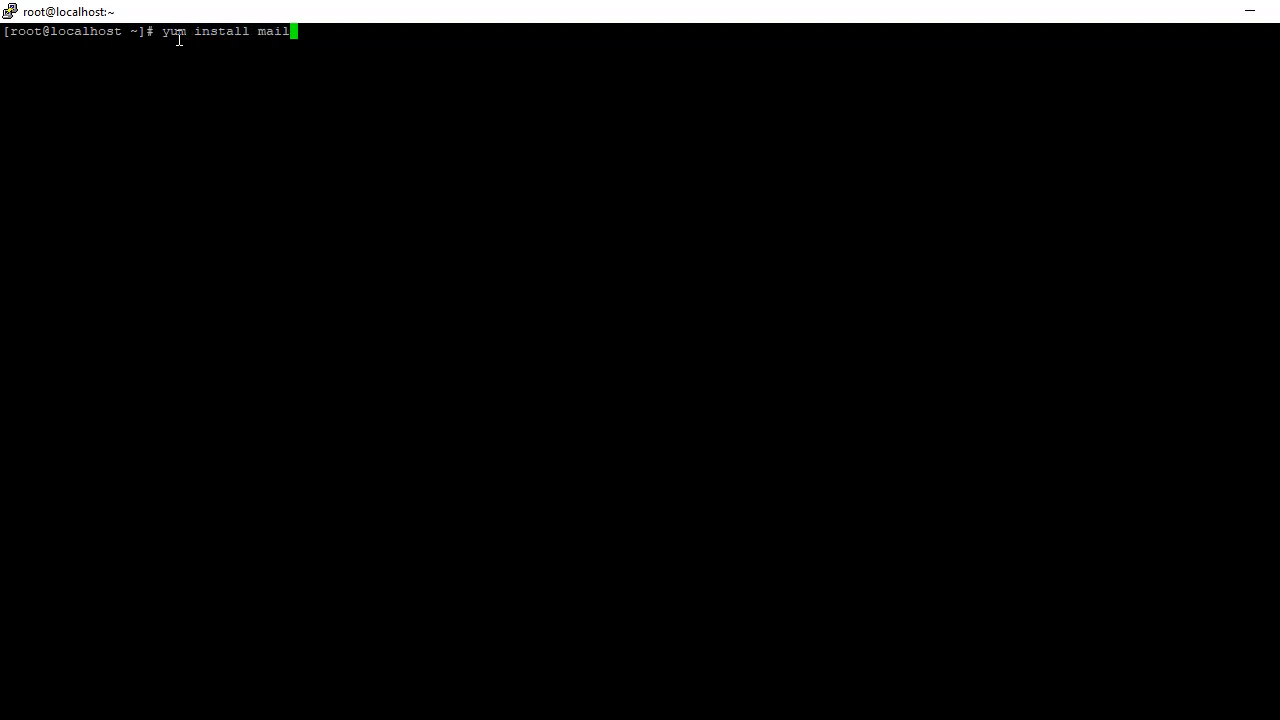
text(x)
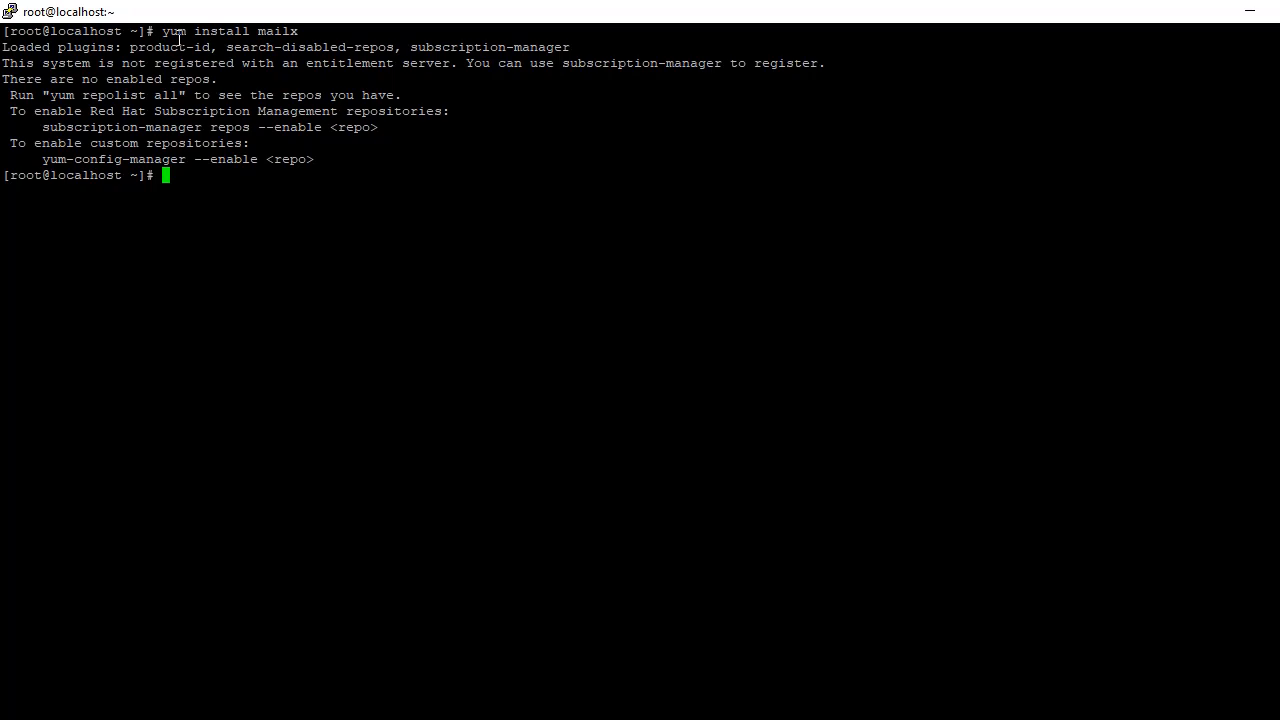
Step: Create the /cdrom directory with mkdir /cdrom
text(mkdir)
key(Return)
text(st)
key(BackSpace)
key(BackSpace)
text(mkd)
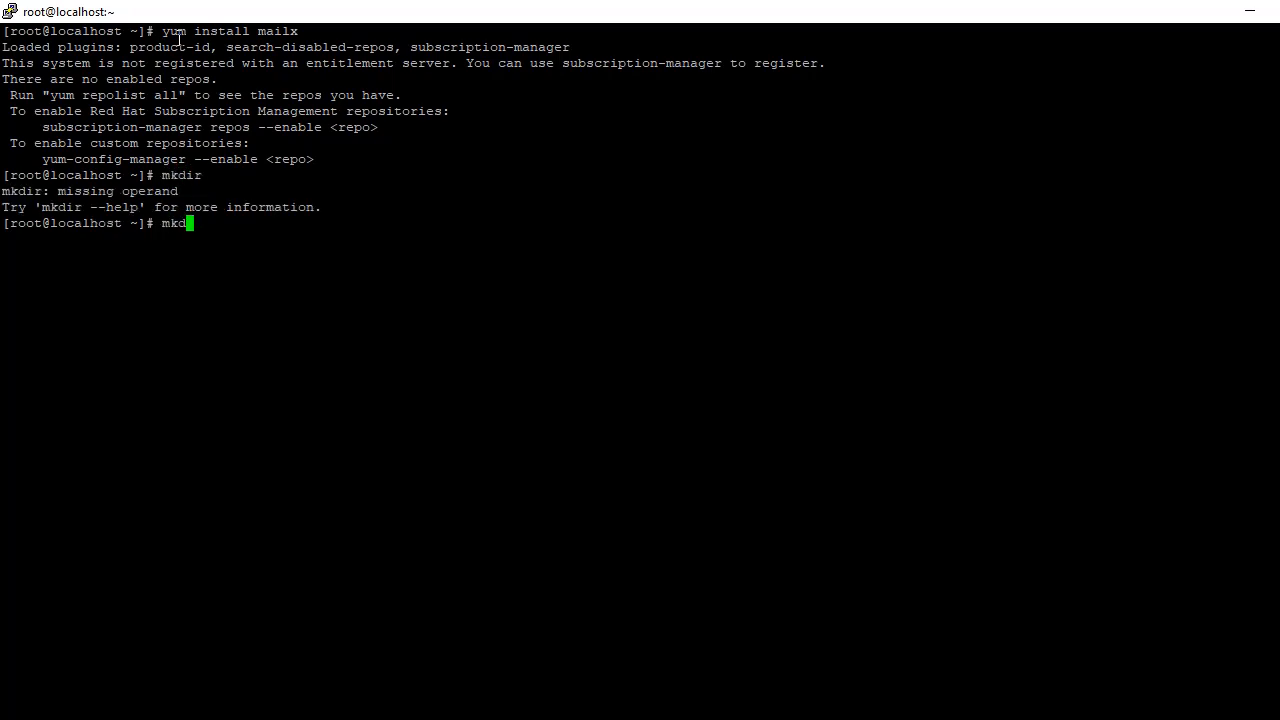
text(ir /cdrom)
key(Return)
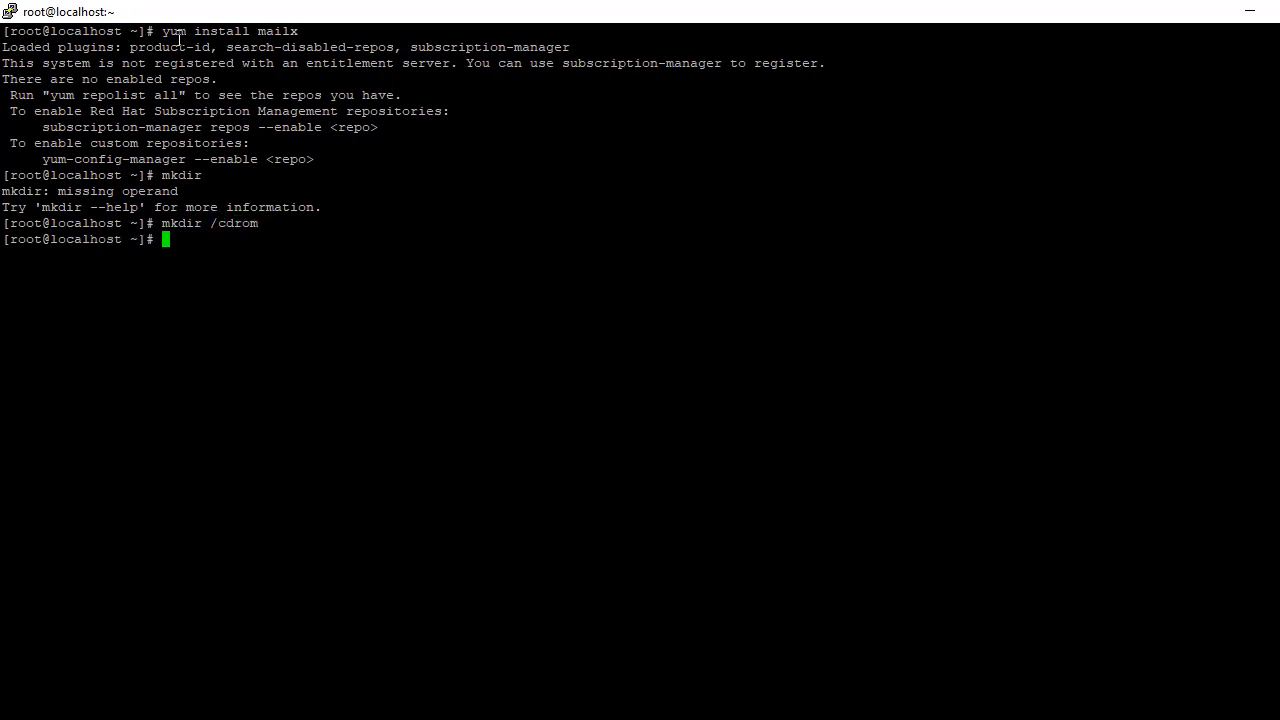
Step: List the home and root directories with ls -ltrh to confirm /cdrom, then clear the screen
text(ls -ltr)
key(Return)
text(ls -ltrh)
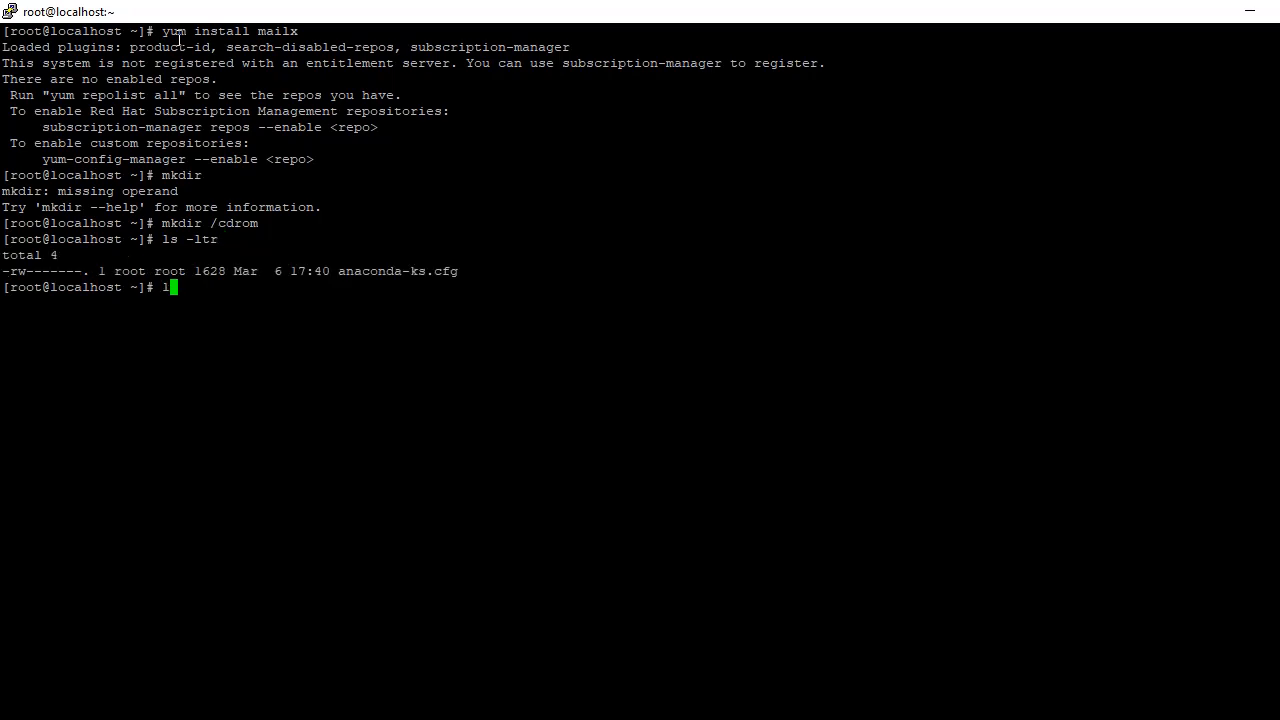
key(Return)
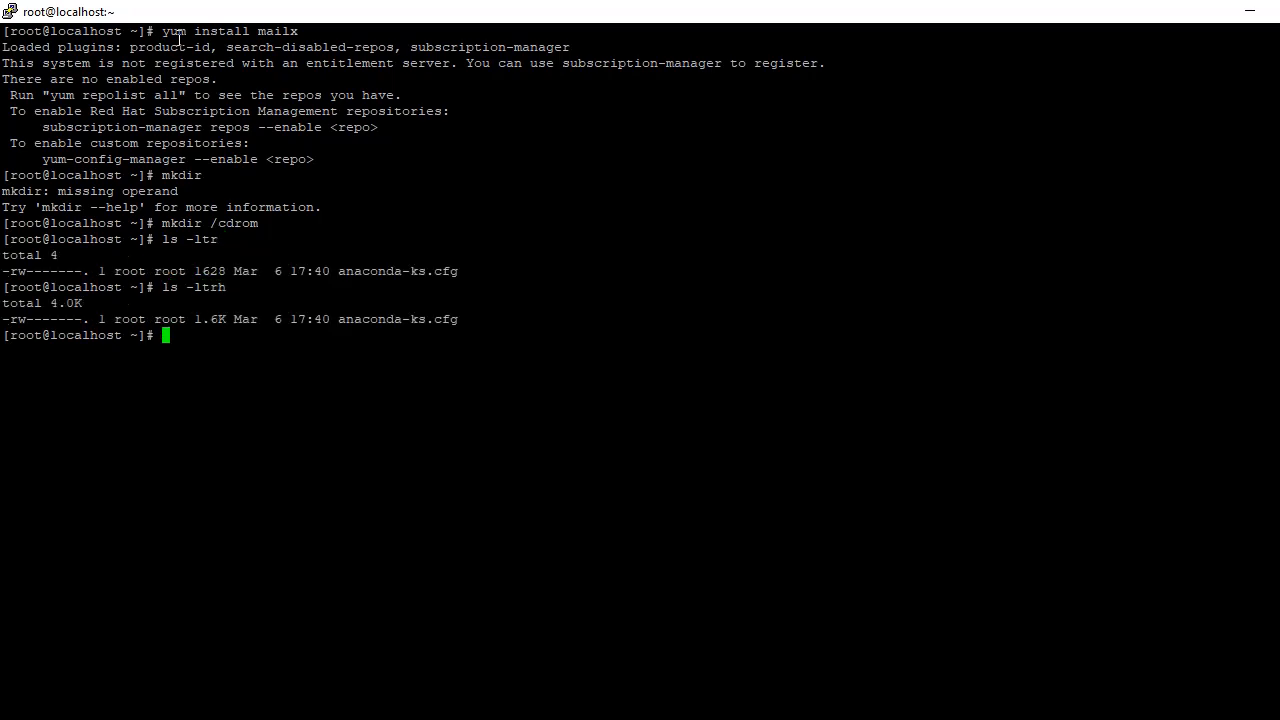
text(cd /)
key(Return)
text(ls -ltrh)
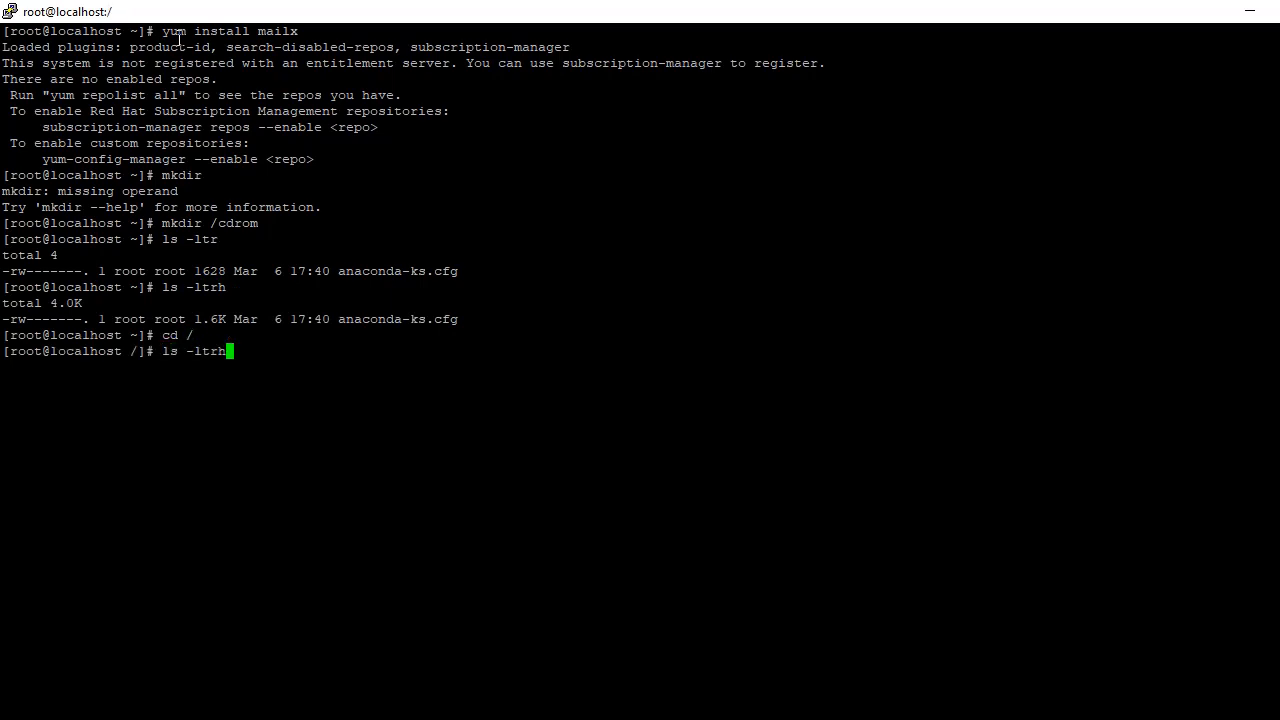
key(Return)
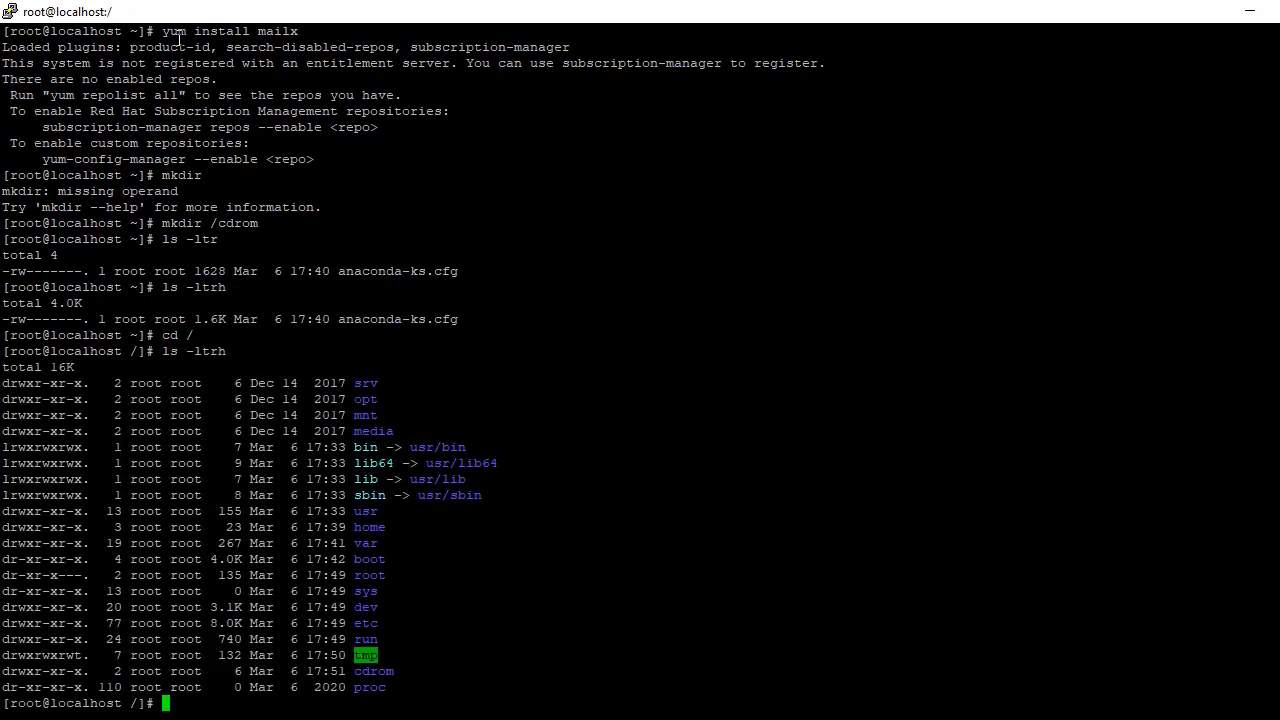
double_click(370, 676)
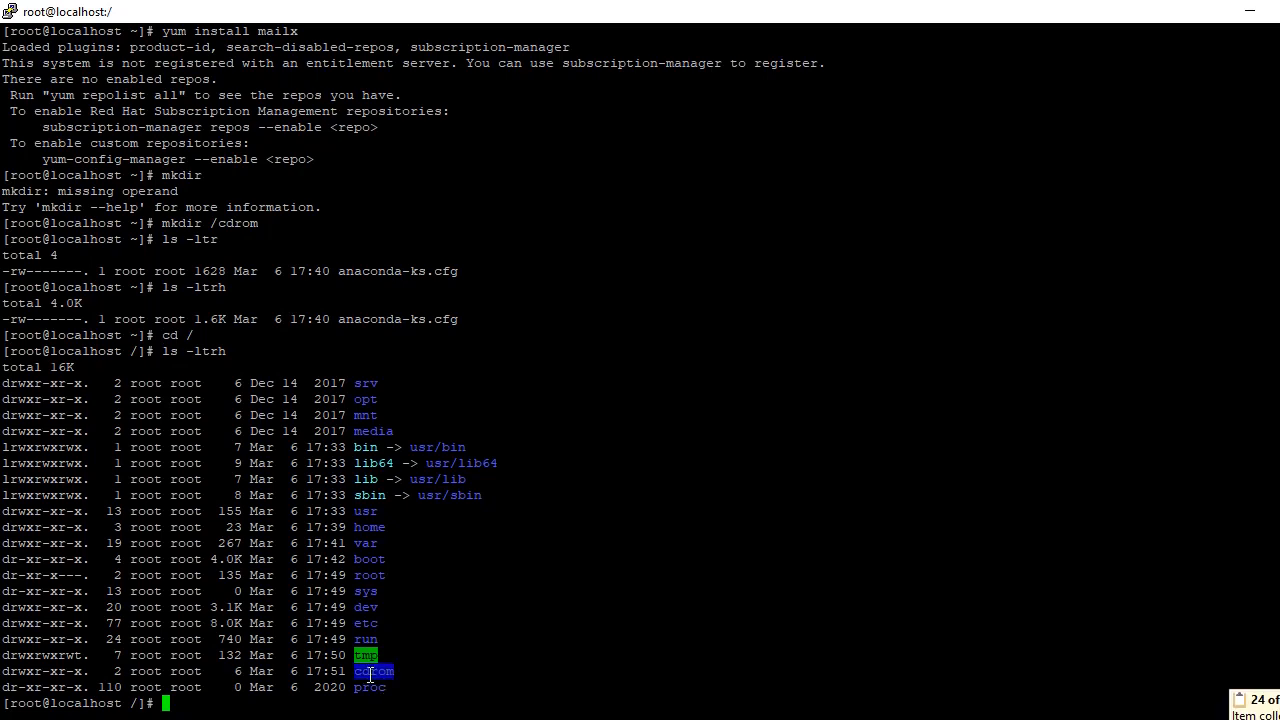
click(211, 704)
text(clear)
key(Return)
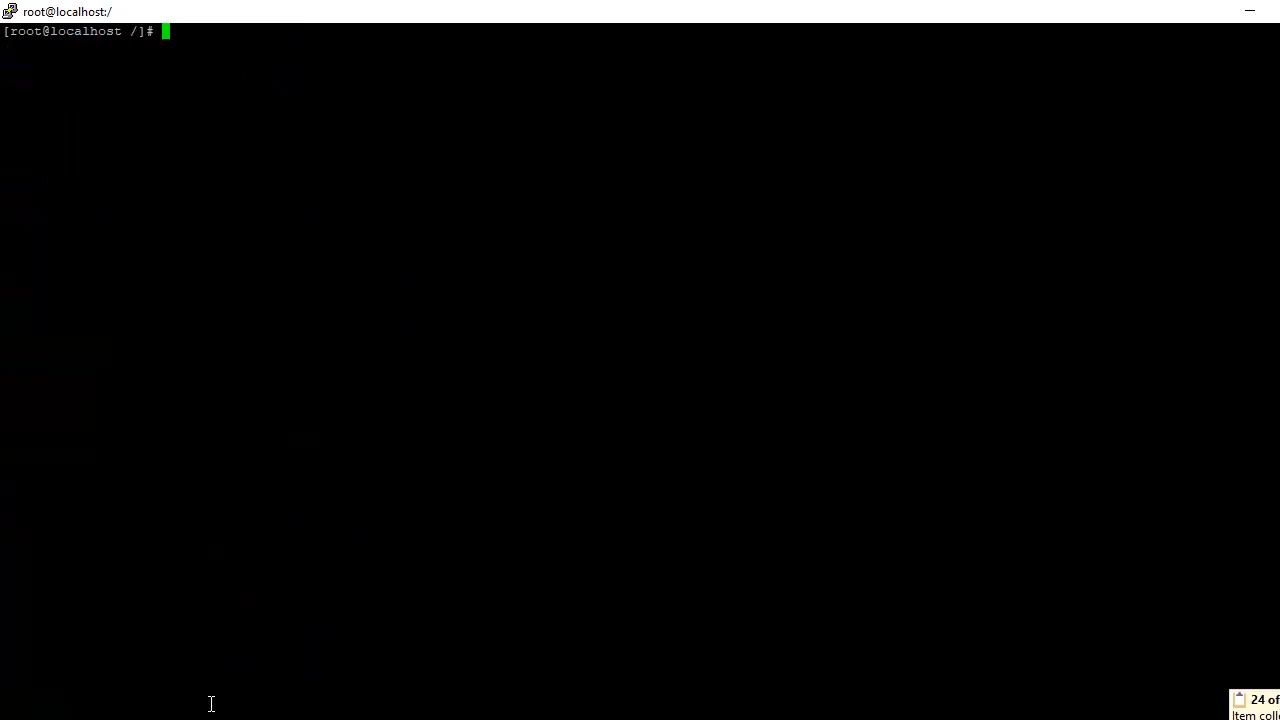
Step: Try mounting /dev/cdrom on /cdrom/, which fails with no medium found
text(mount )
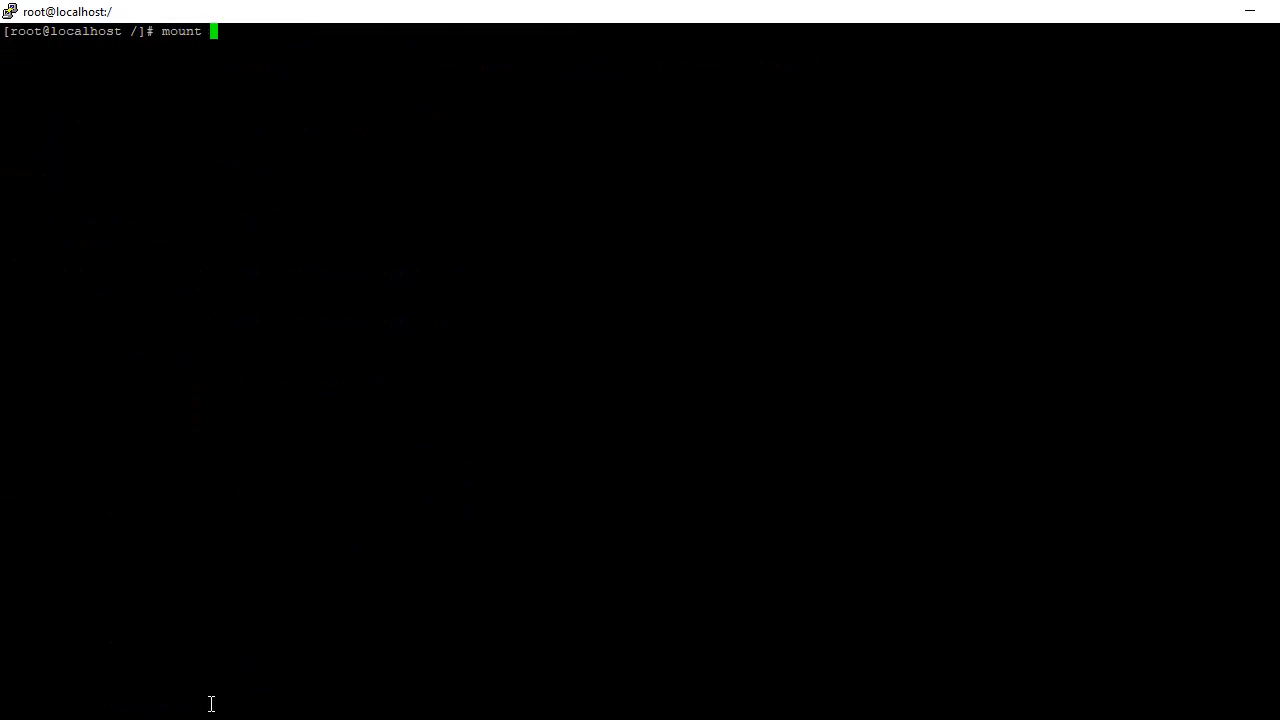
text(/c)
key(BackSpace)
text(dev/cd)
key(Tab)
text(/cdro)
key(Tab)
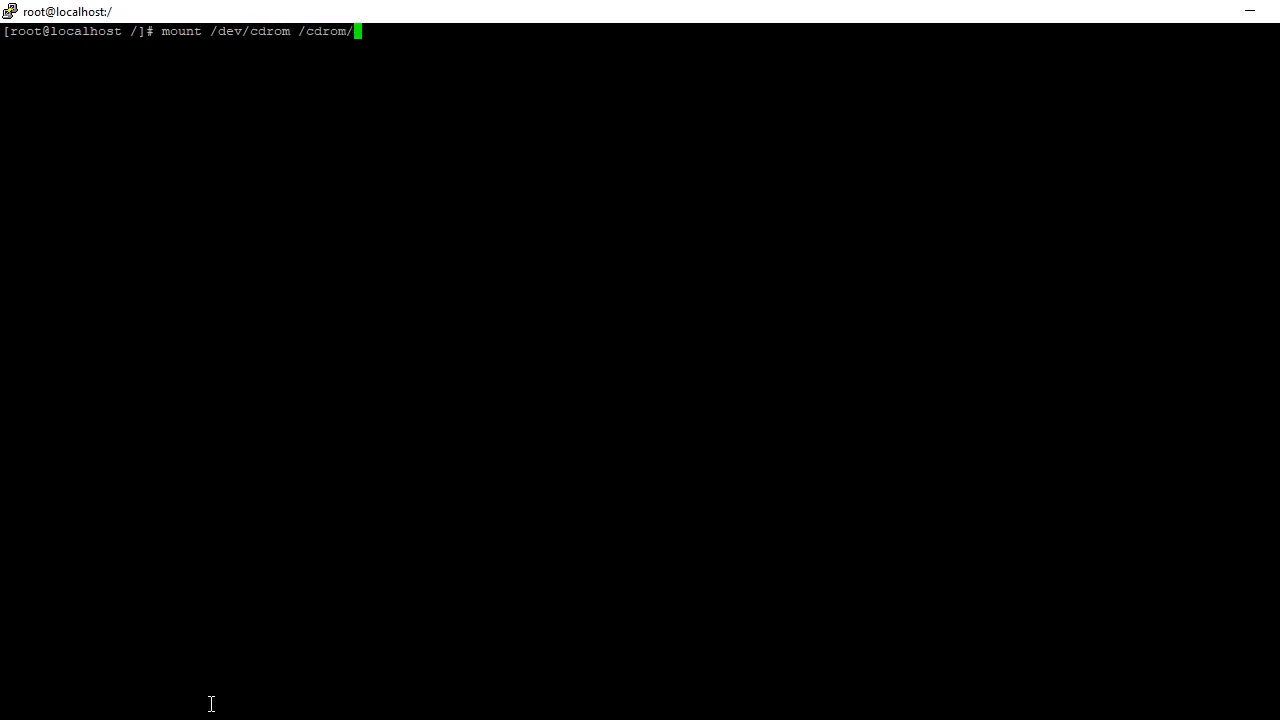
key(Return)
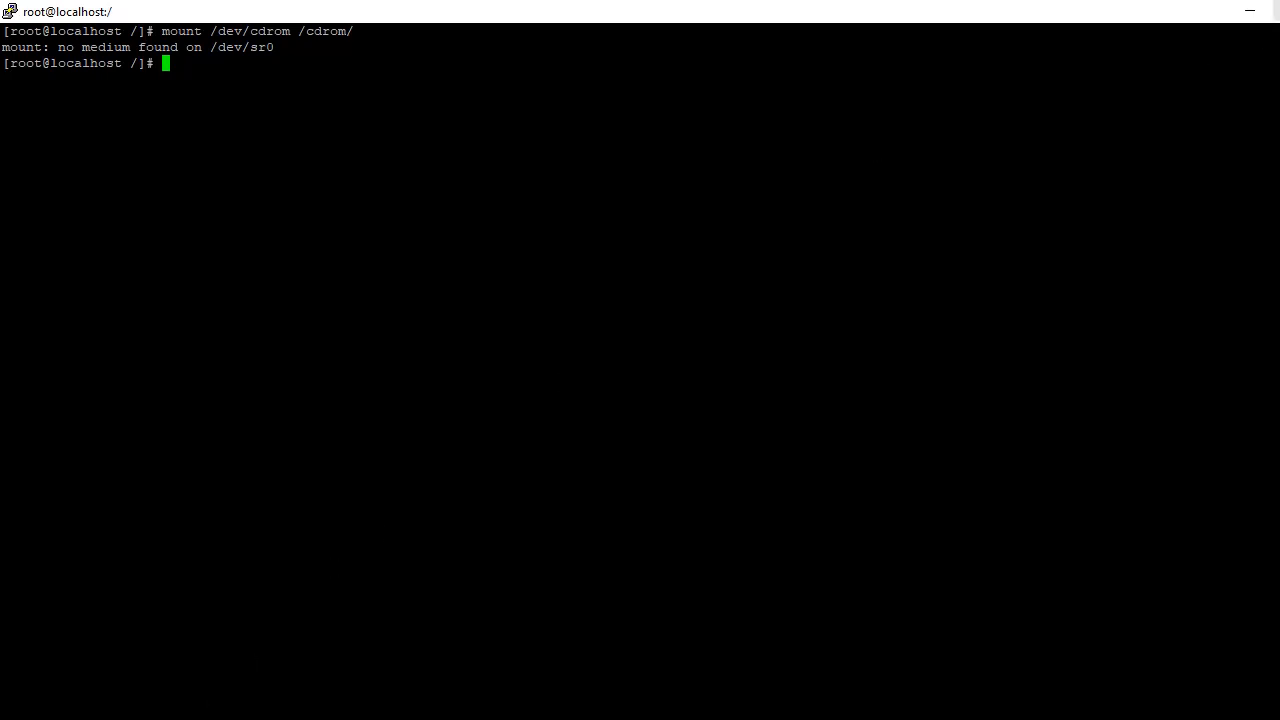
Step: Minimize PuTTY and bring up the redhat-new VM console from VirtualBox Manager
click(1277, 10)
click(345, 637)
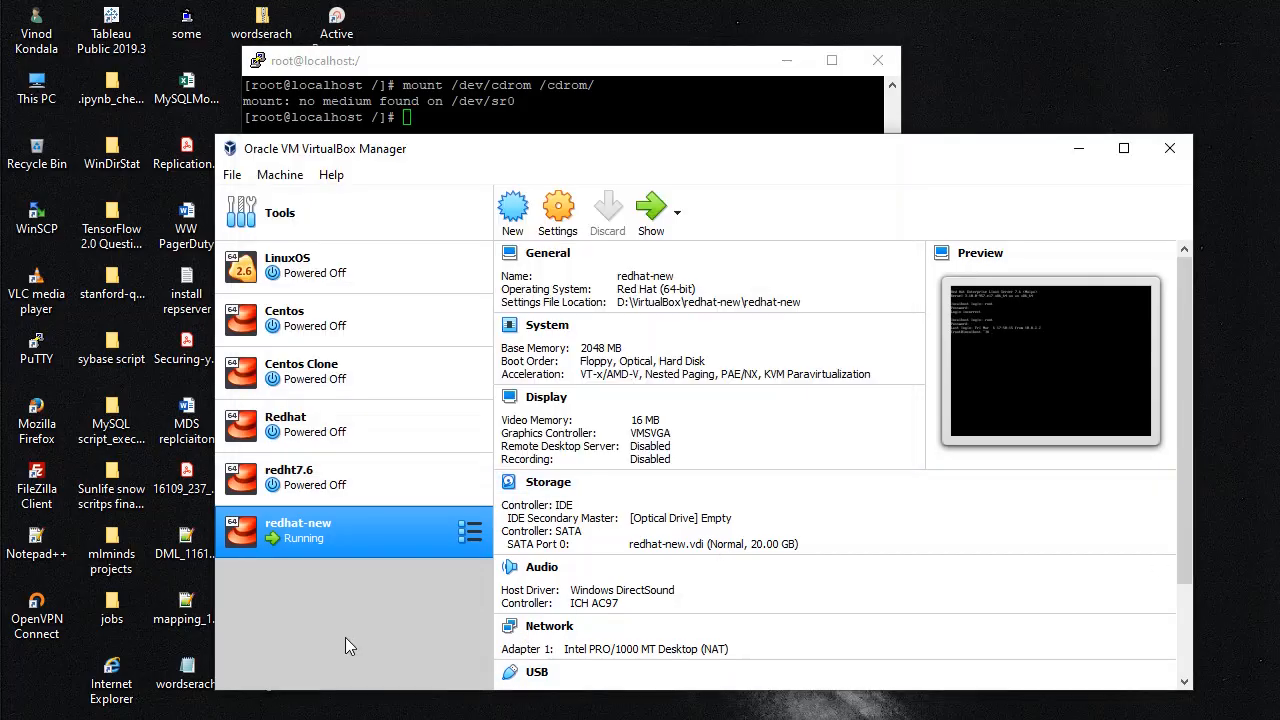
key(alt+Tab)
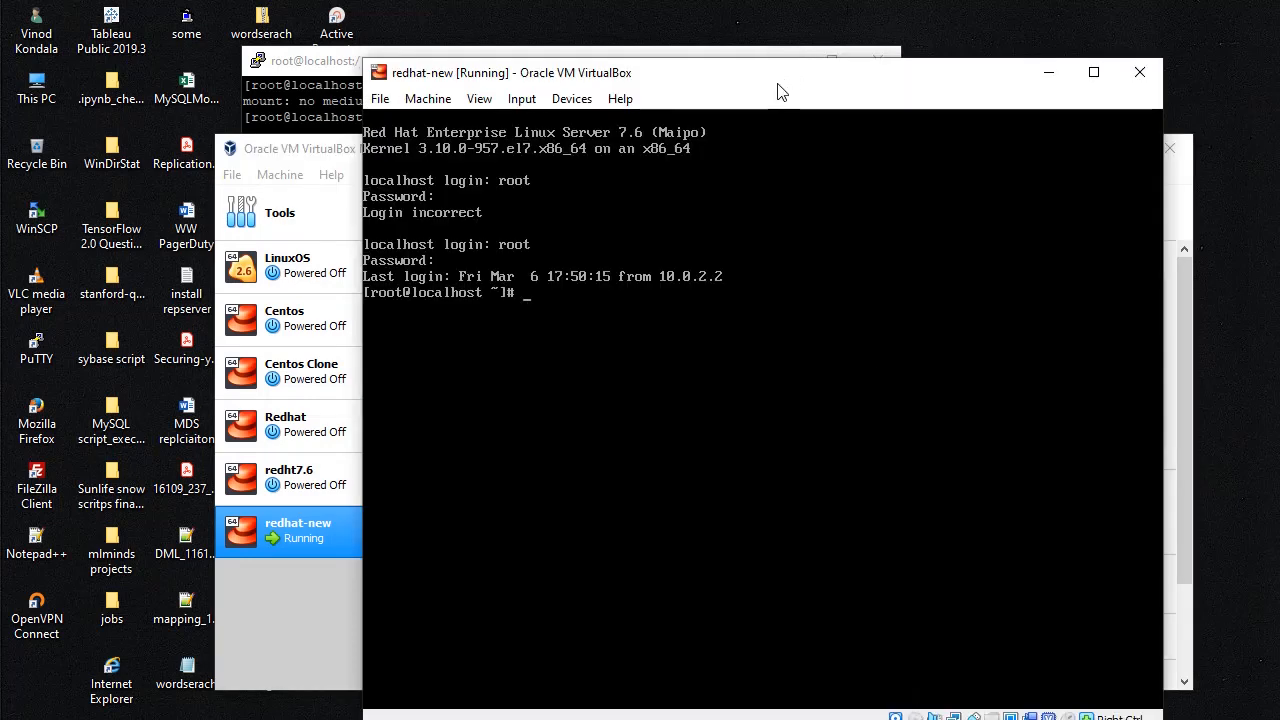
drag(780, 84, 776, 42)
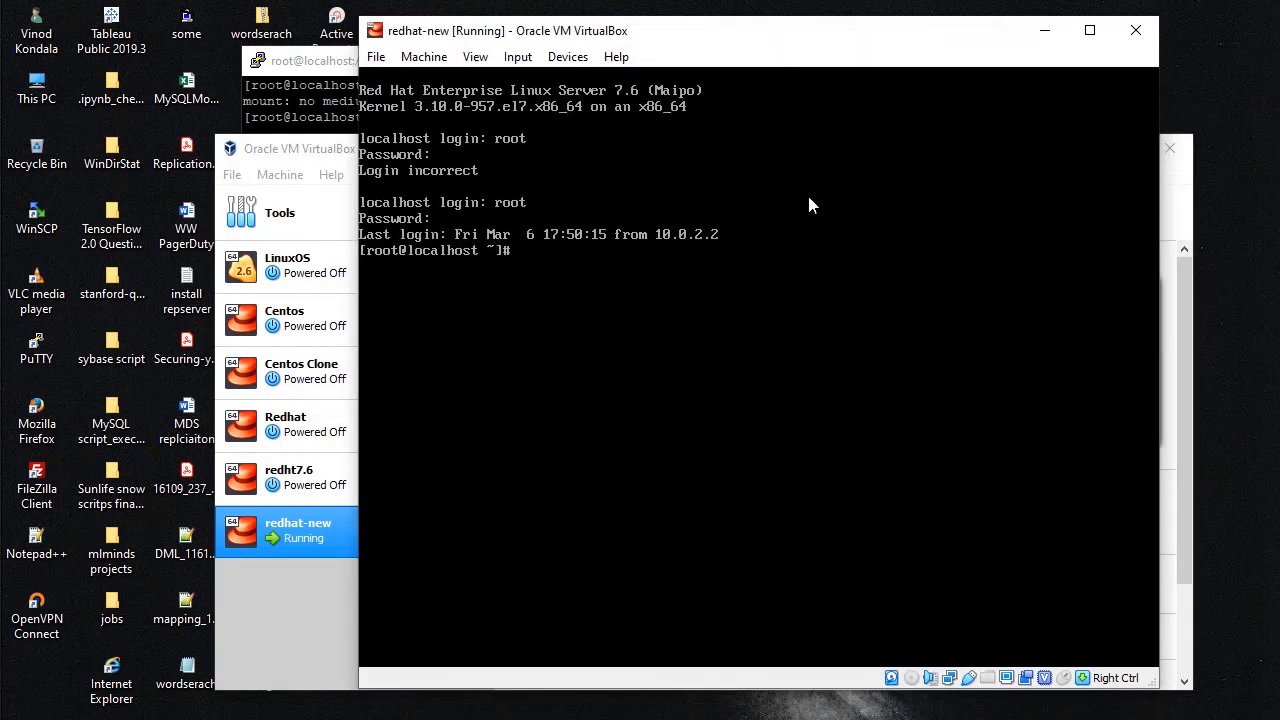
Step: Insert rhel-server-7.6-x86_64-dvd.iso into redhat-new's optical drive and minimize the VM window
click(911, 684)
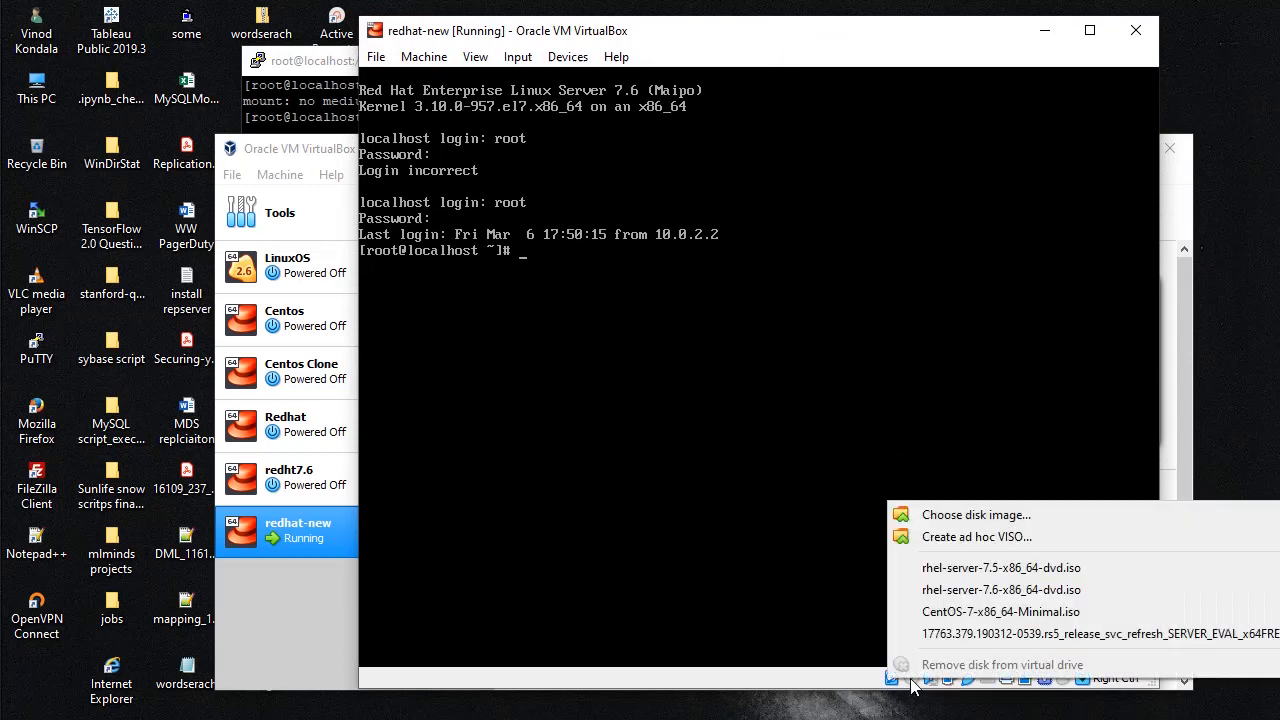
click(912, 592)
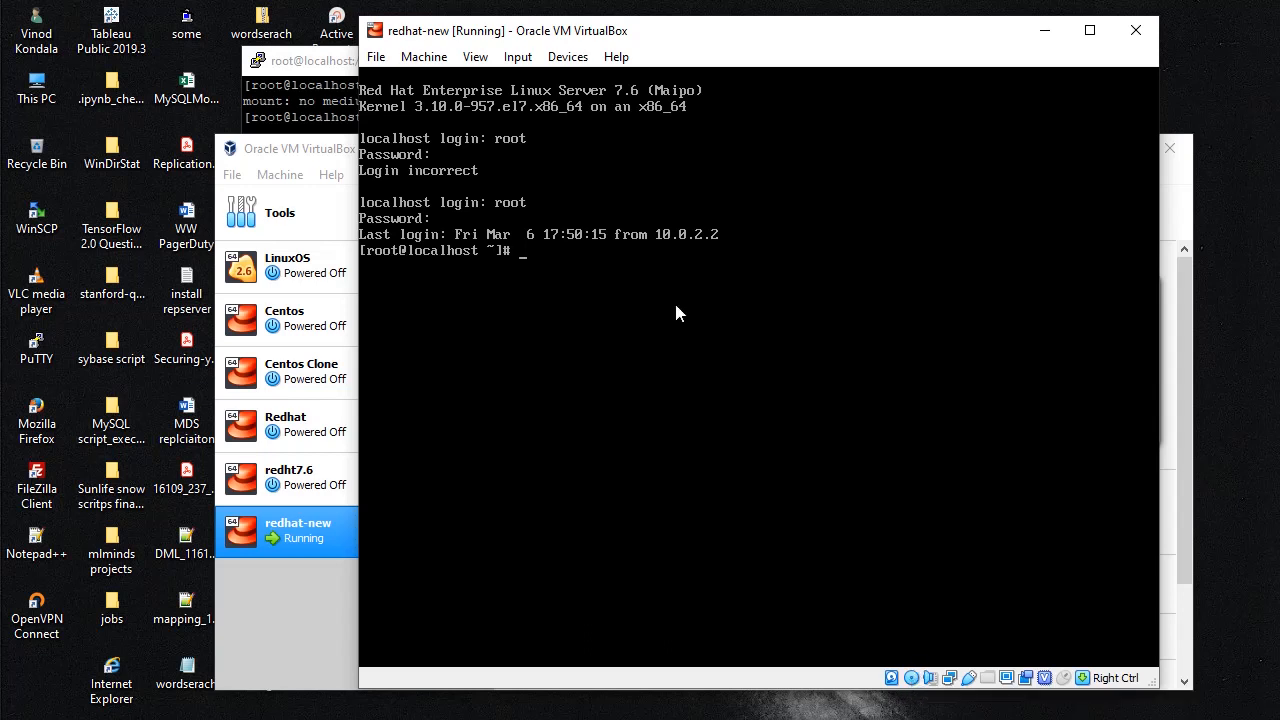
click(1045, 31)
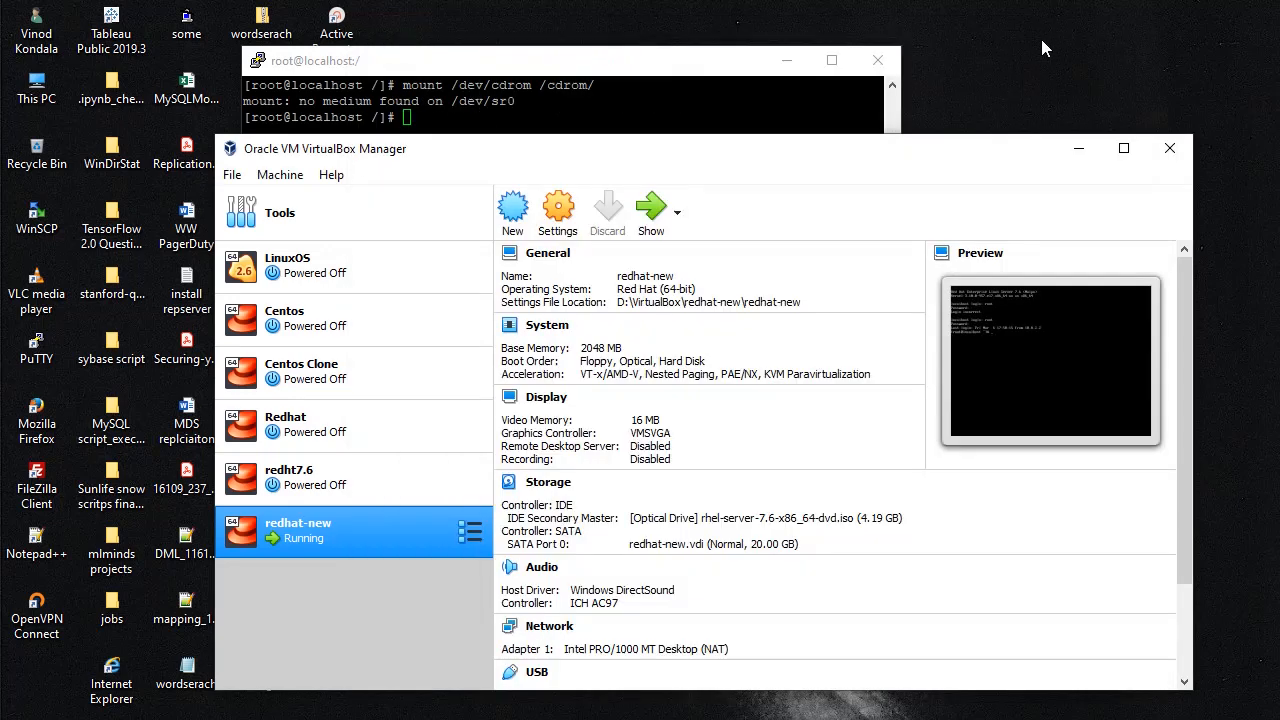
Step: Rerun mount /dev/cdrom /cdrom/ so the DVD mounts read-only, and maximize PuTTY
click(1077, 150)
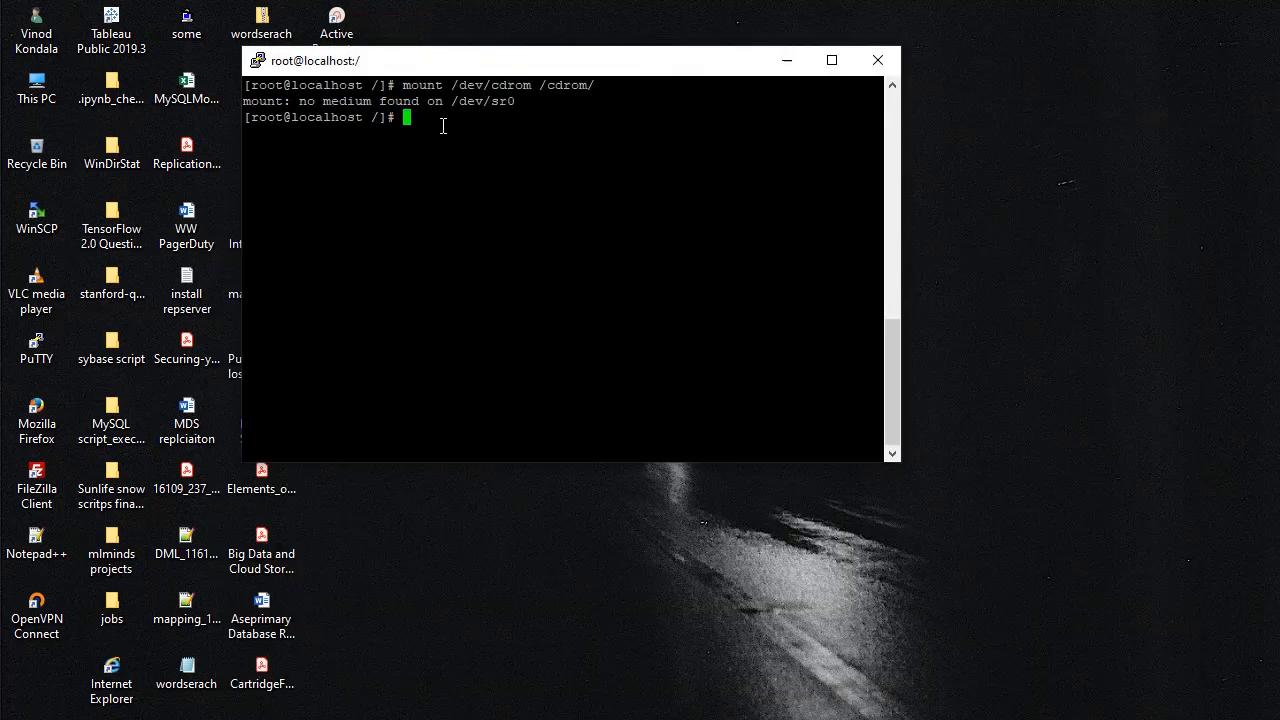
key(Up)
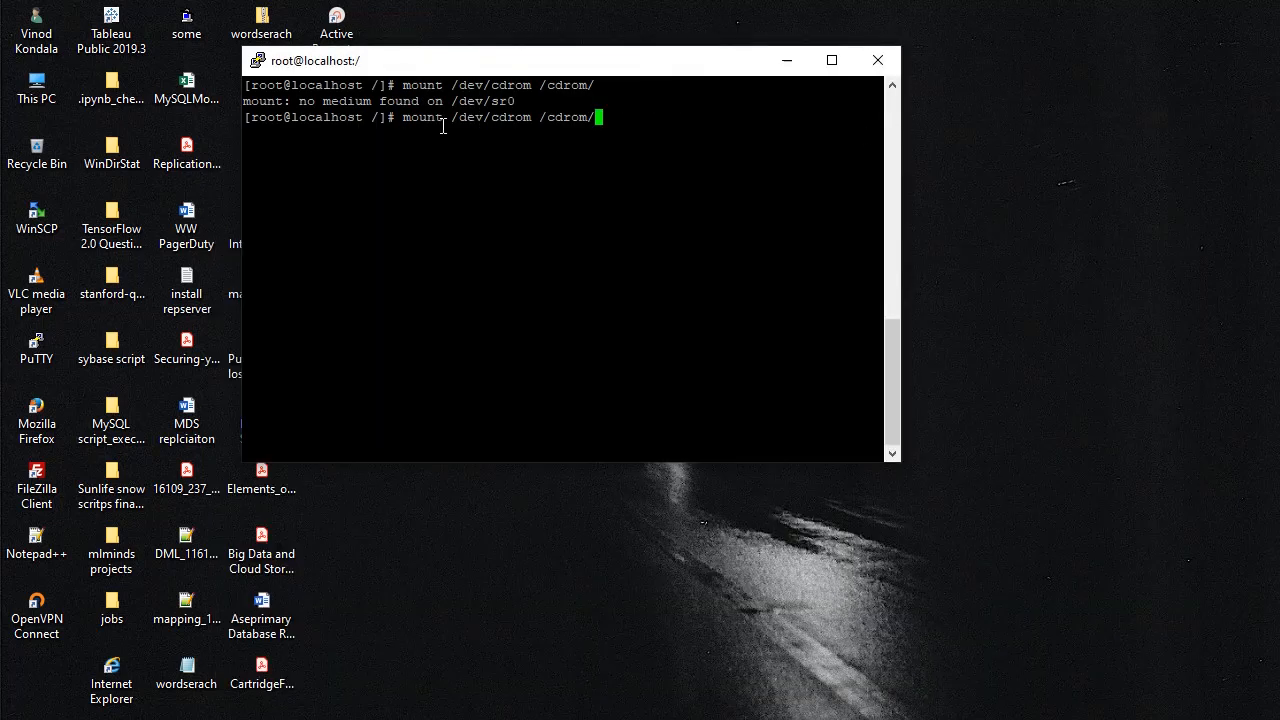
key(Return)
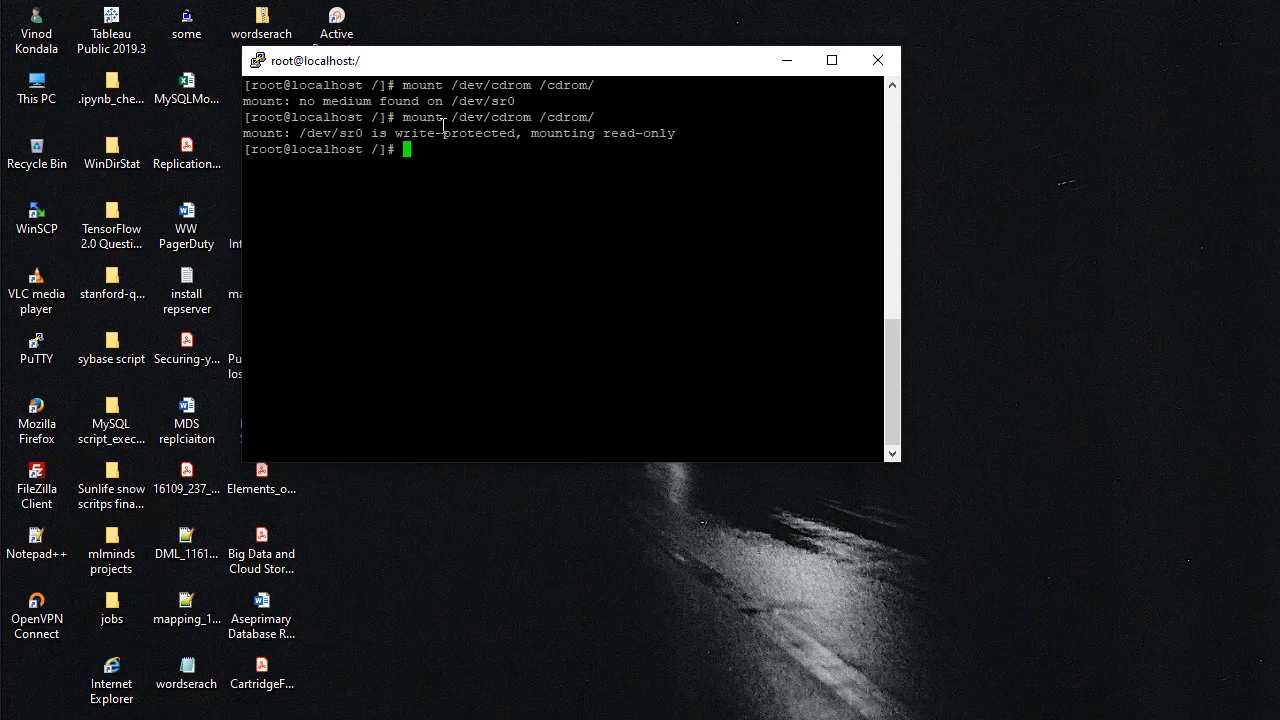
click(831, 60)
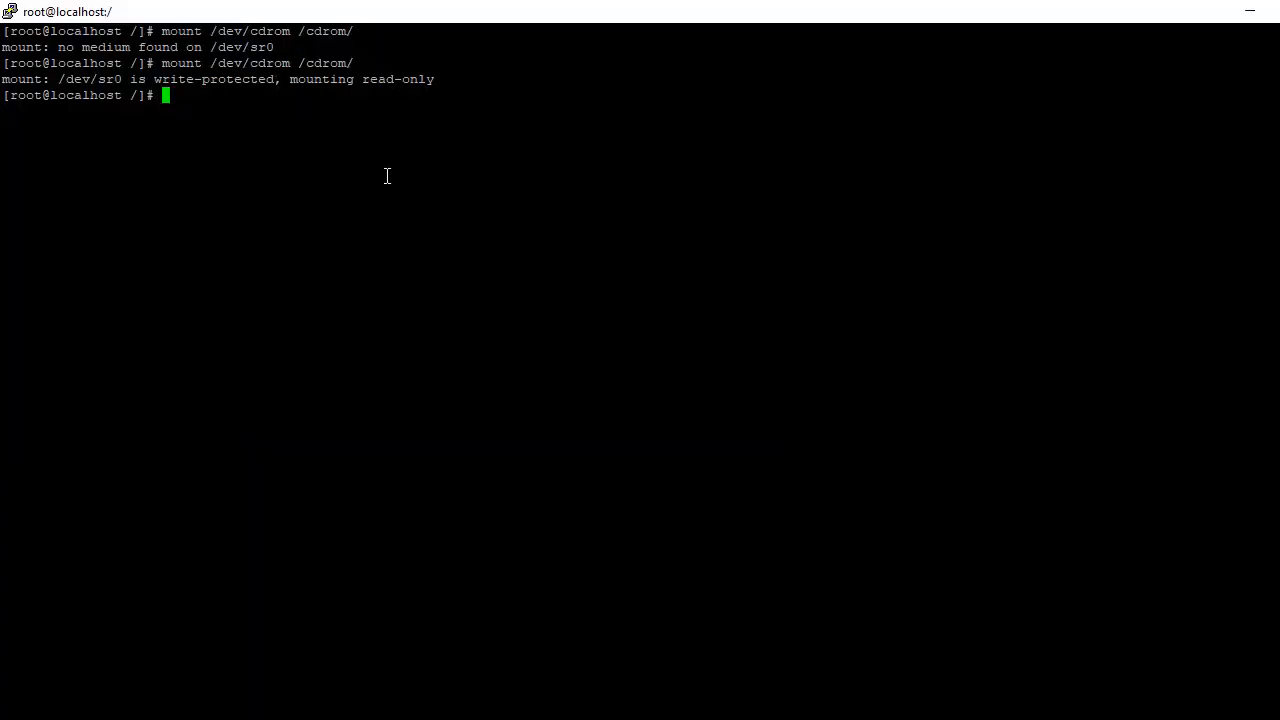
Step: Try 'yum install mailx' again, briefly checking the VM console
text(yum install)
text(mailx)
key(Return)
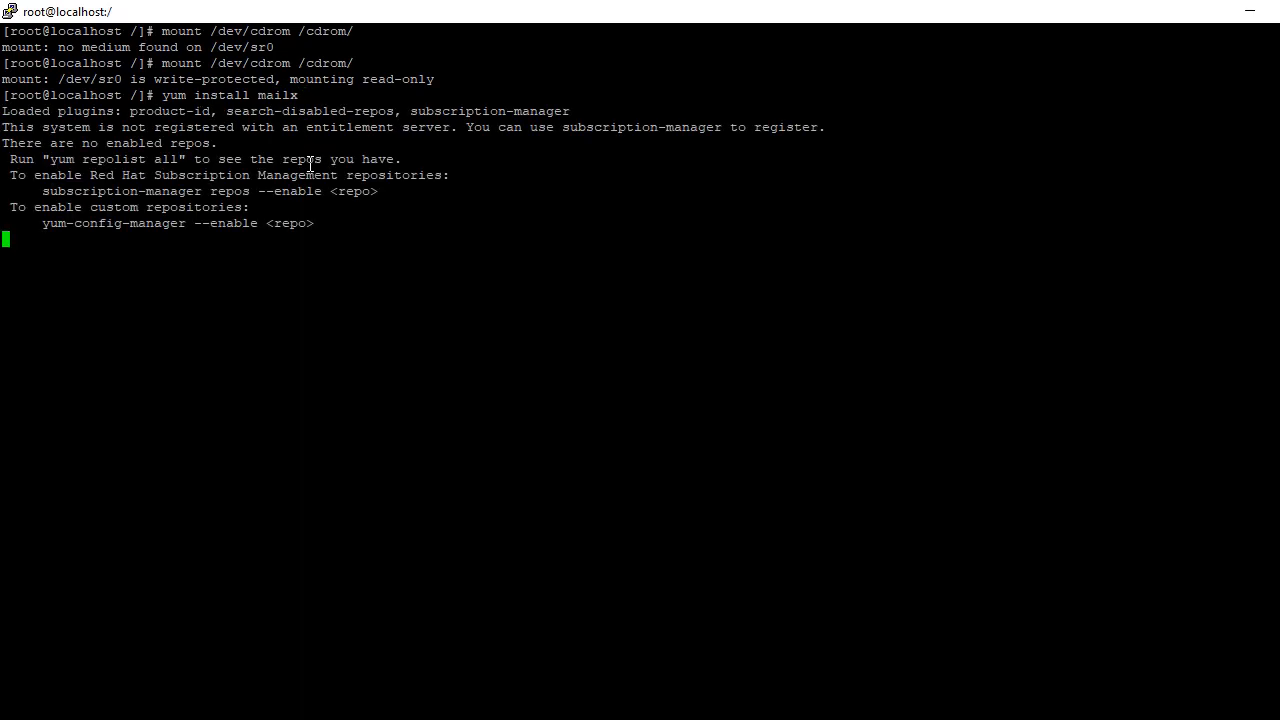
key(alt+Tab)
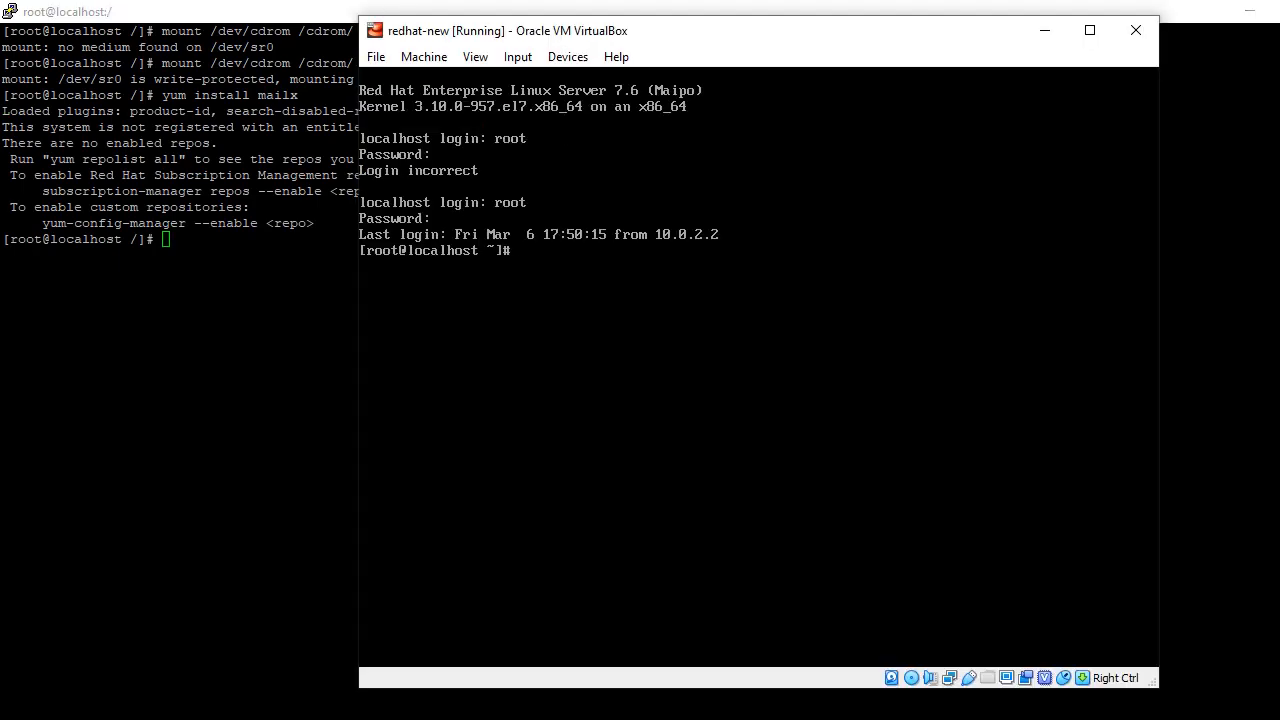
click(1044, 31)
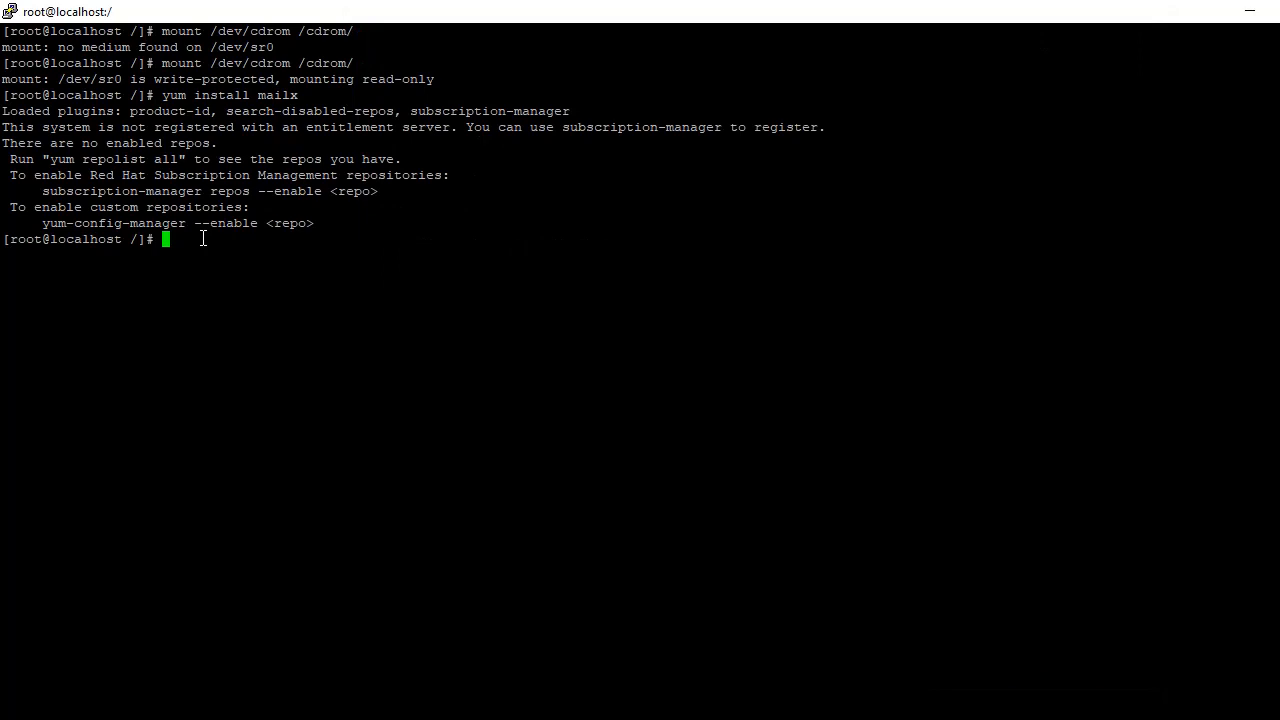
Step: Go to /etc/yum.repos.d, list its files, and open a new local.repo in vi insert mode
text(cd /y)
key(BackSpace)
text(e)
key(Tab)
text(yum.re)
key(Tab)
key(Return)
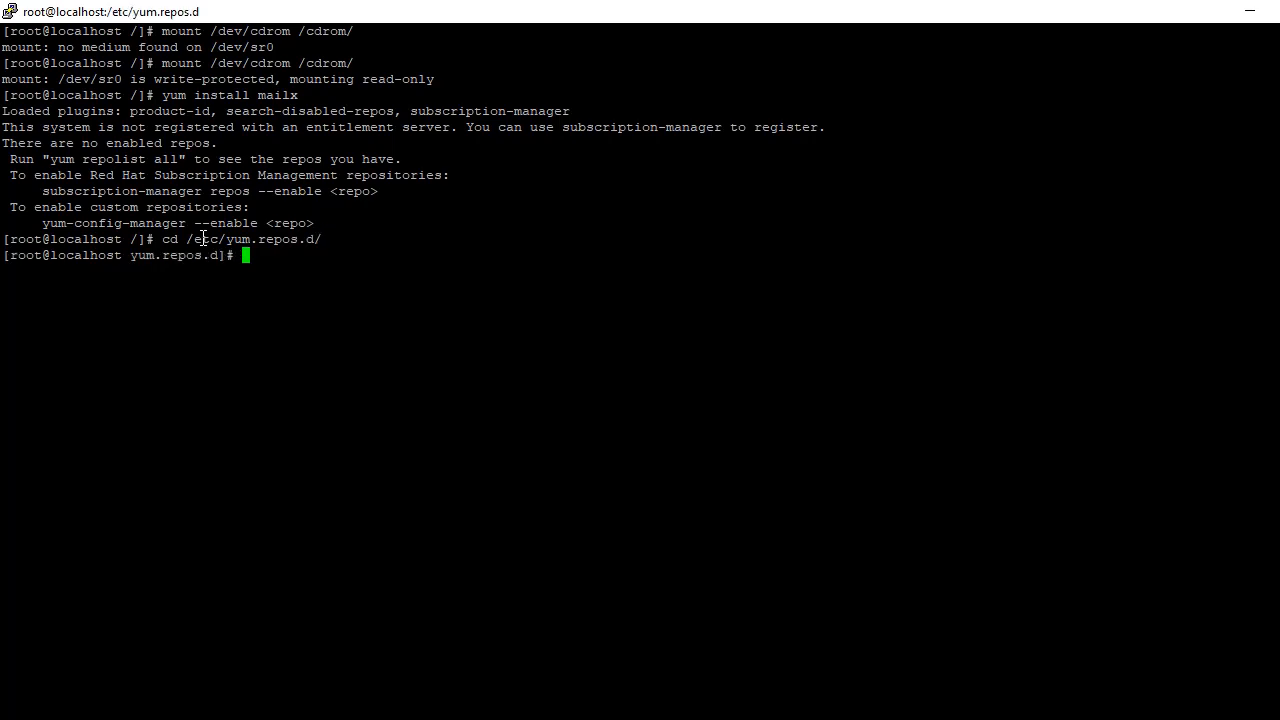
text(ls -ltrh)
key(Return)
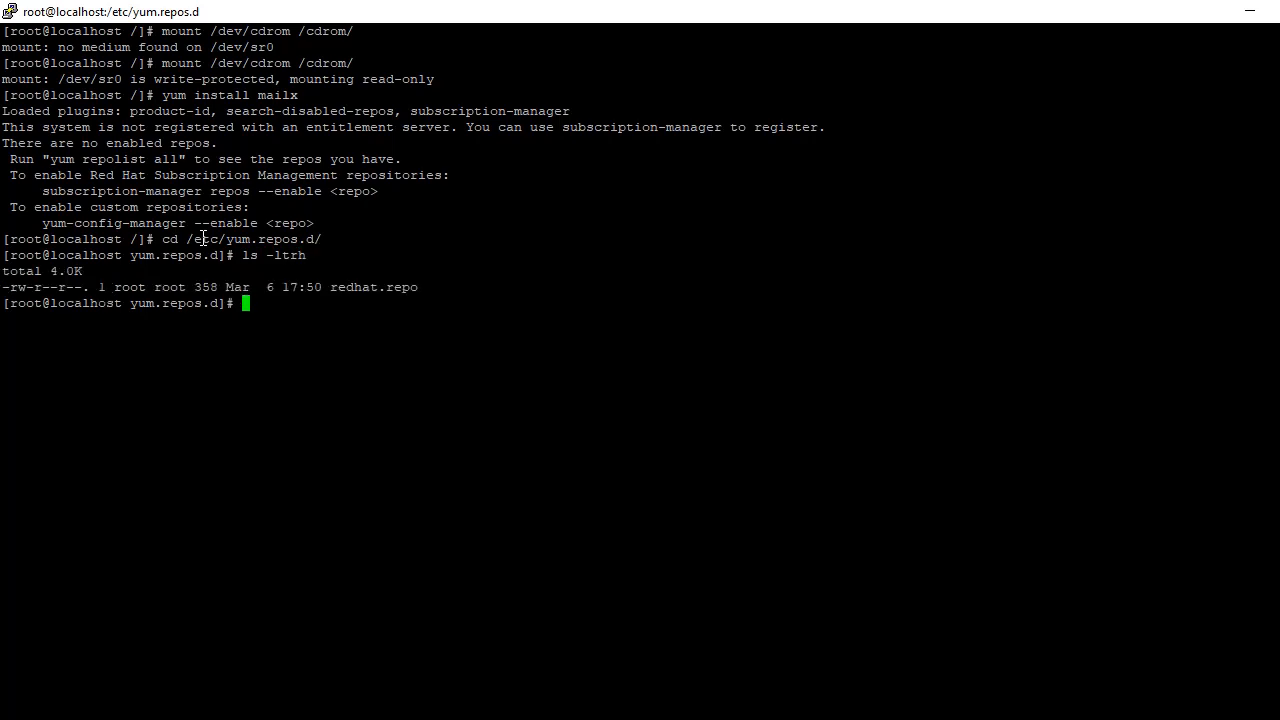
text(vi local.repo)
key(Return)
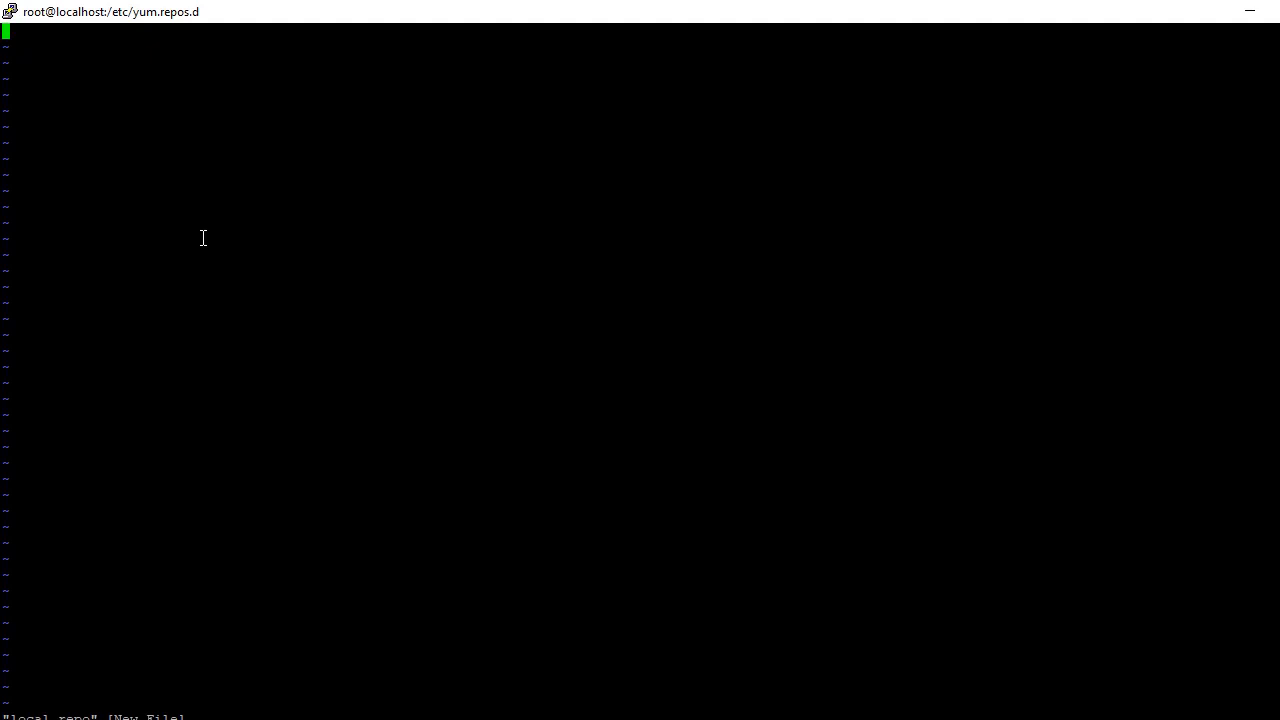
key(i)
Step: Copy the [LocalRepo] lines from the Word notes, then hide Word and the folder to show the VM console
click(1249, 12)
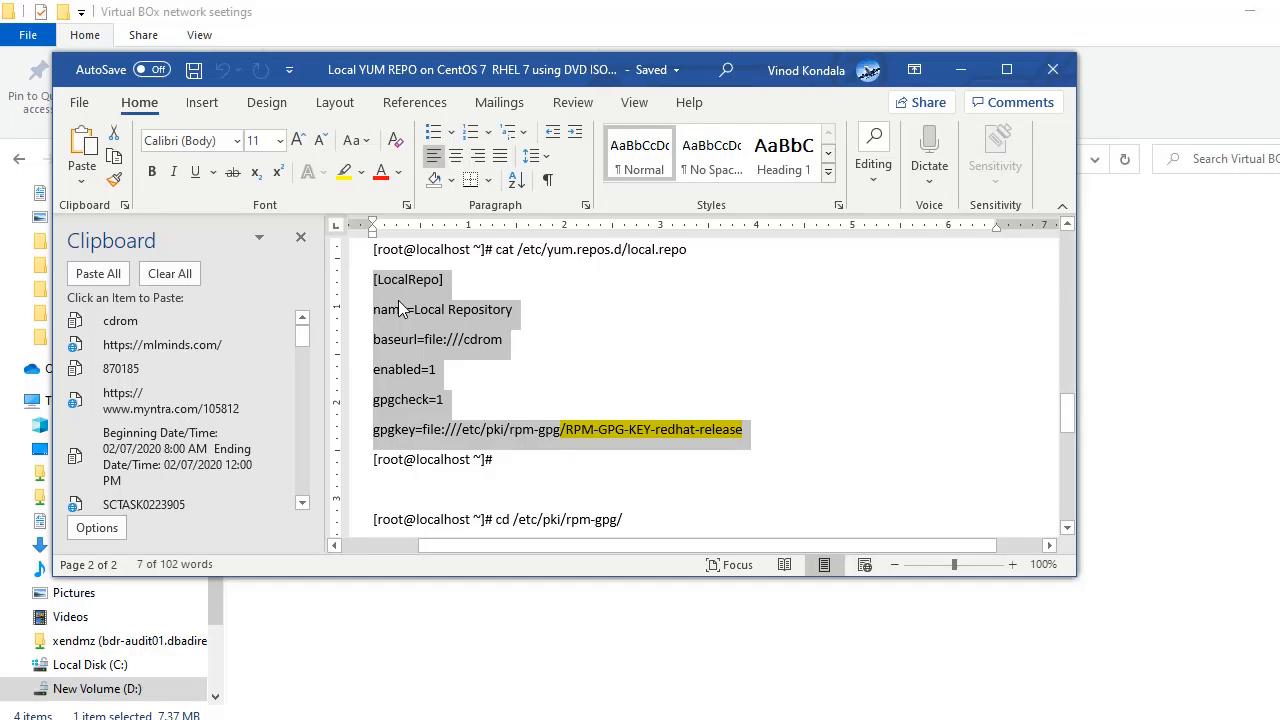
right_click(398, 309)
click(449, 346)
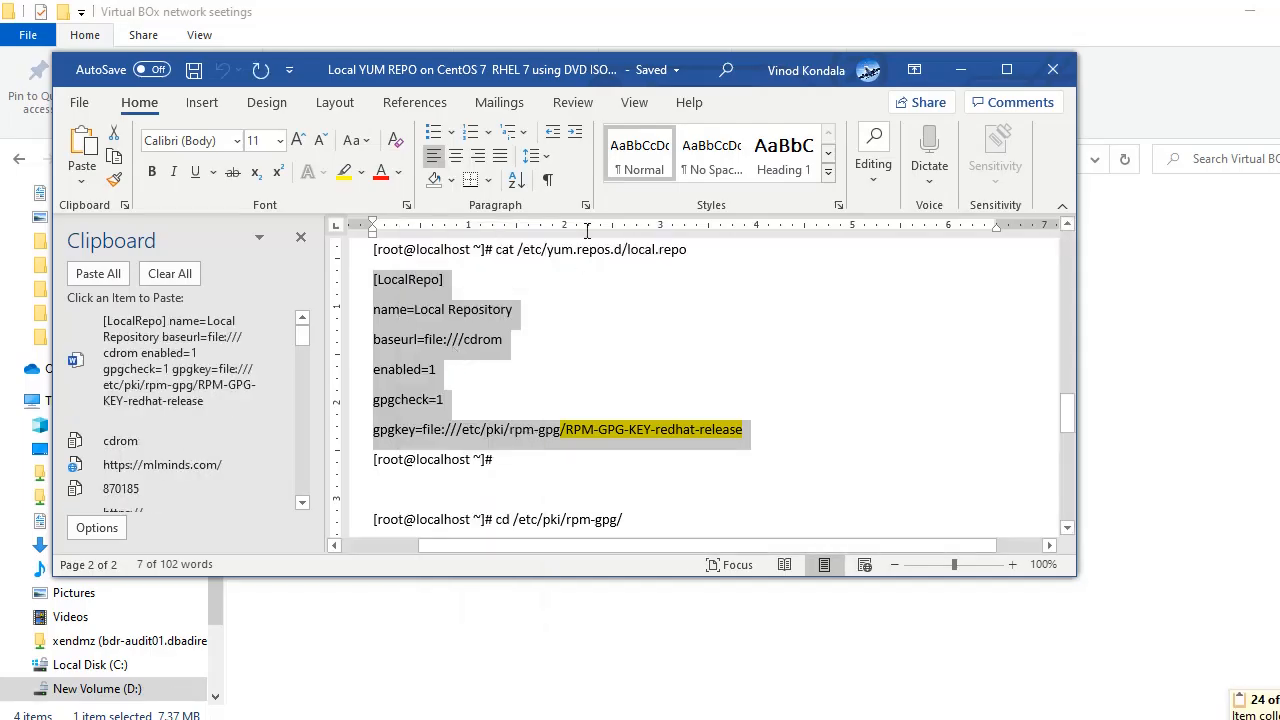
click(960, 69)
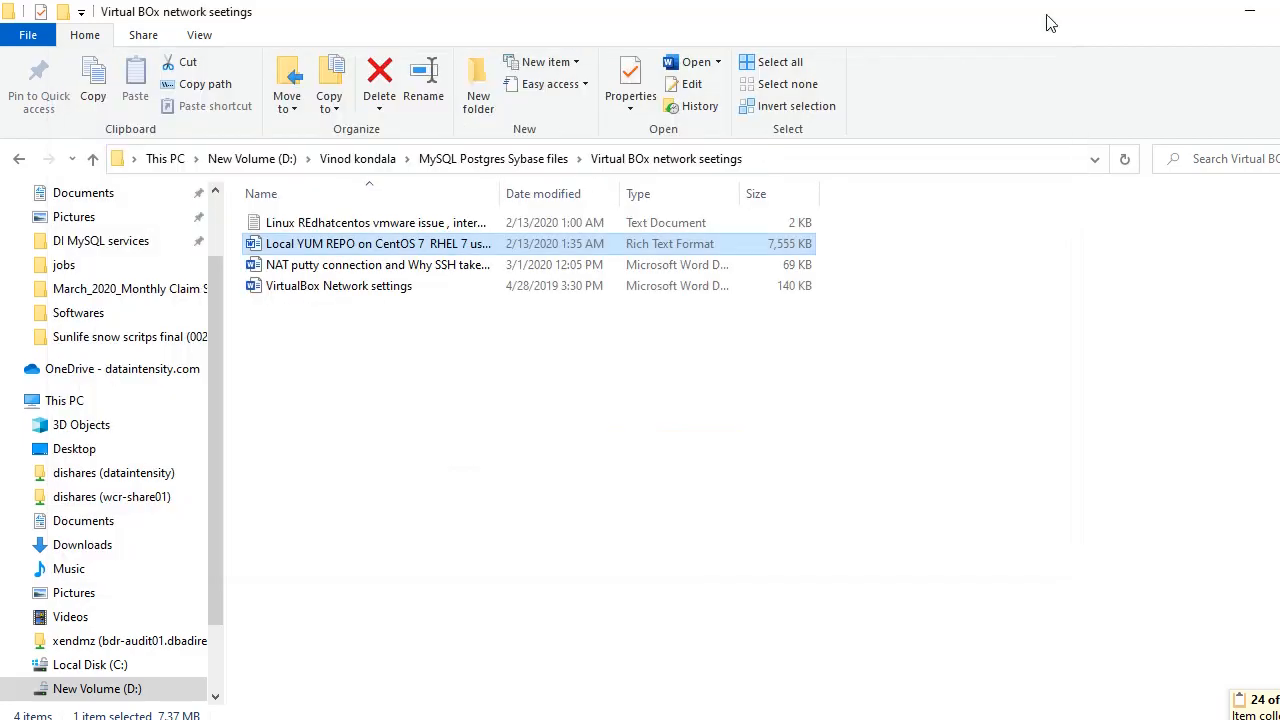
click(1242, 20)
click(832, 718)
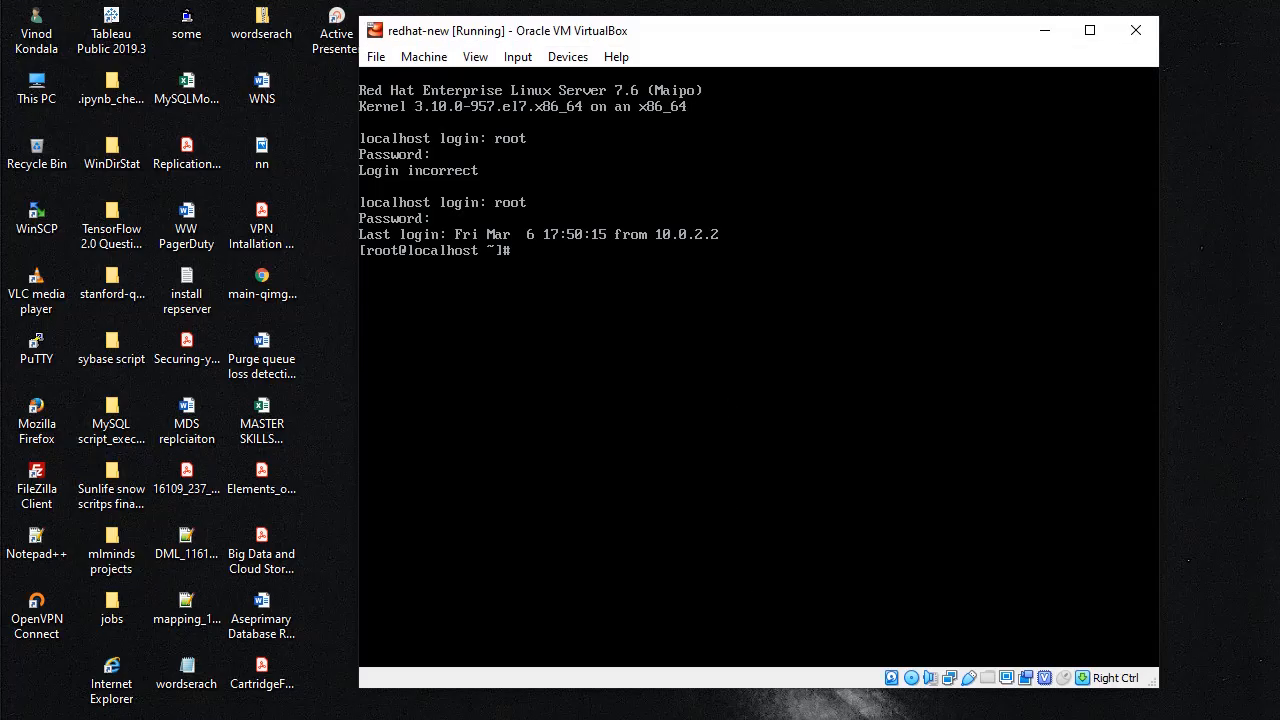
Step: Paste the [LocalRepo] settings into local.repo and save it with :wq!
click(617, 659)
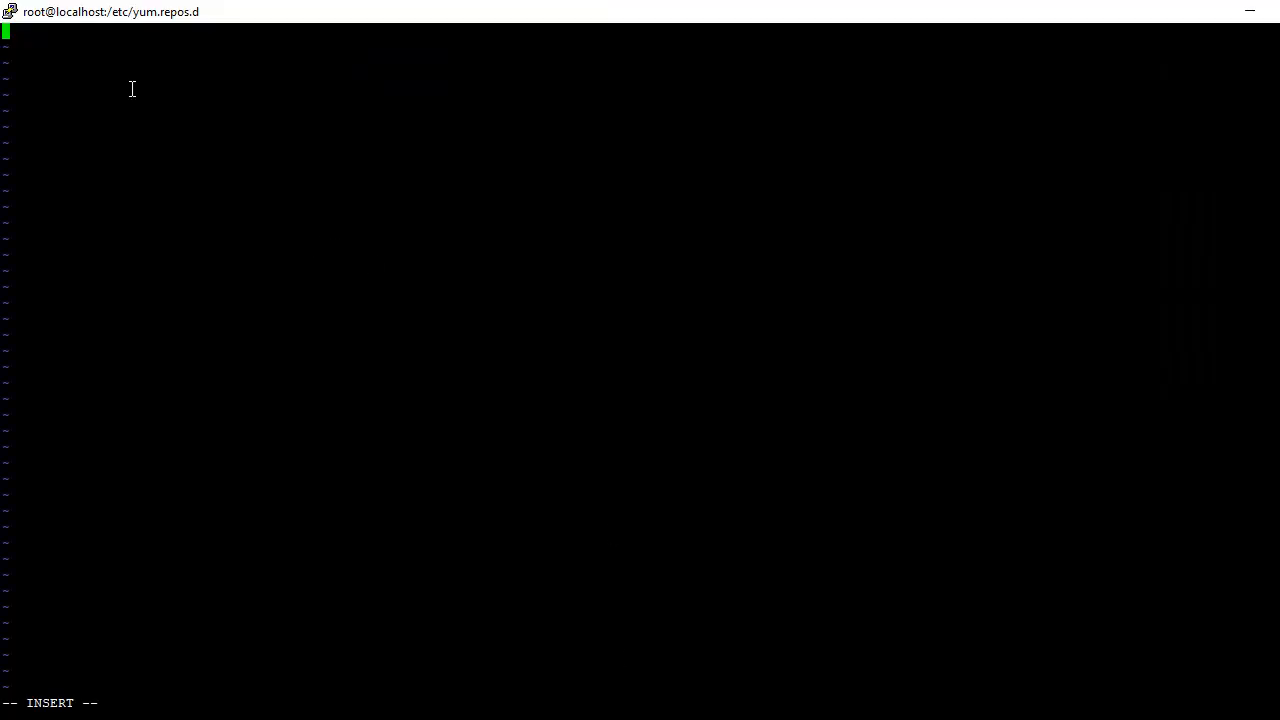
right_click(18, 42)
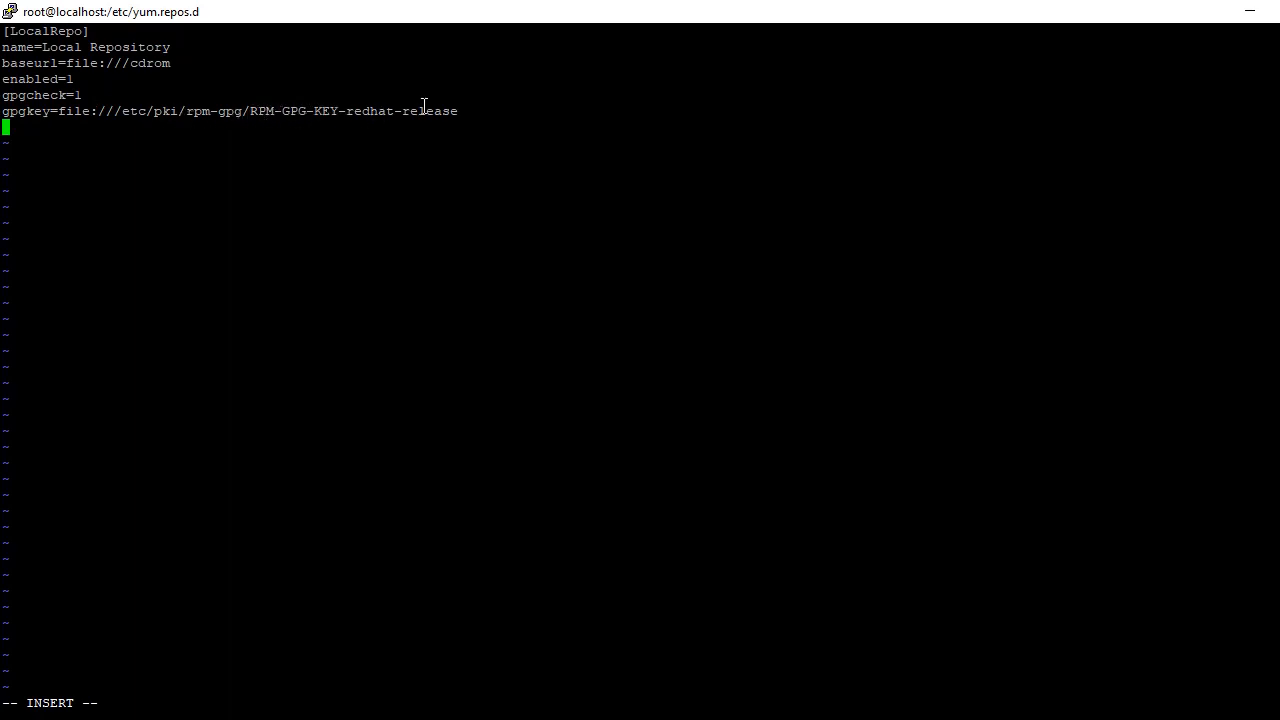
key(Escape)
text(:wq!)
key(Return)
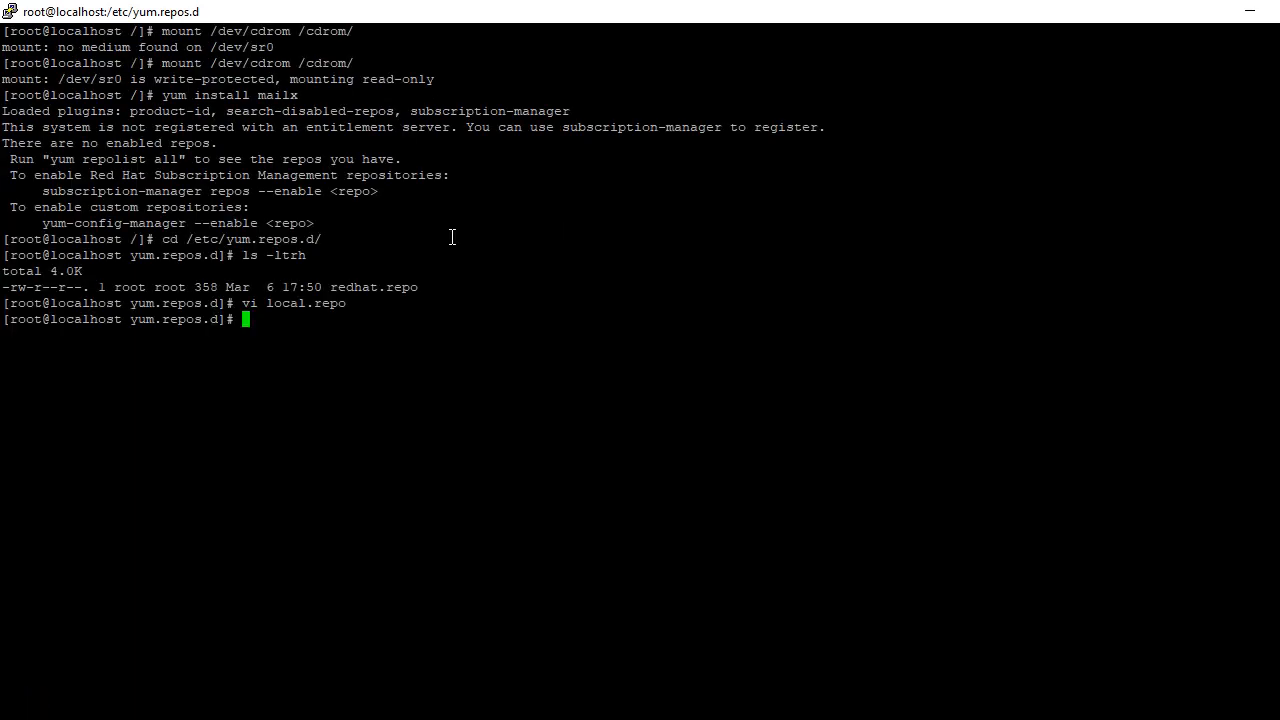
Step: List /etc/yum.repos.d to confirm local.repo beside redhat.repo, then begin a cat command
text(ls -ltrh)
key(Return)
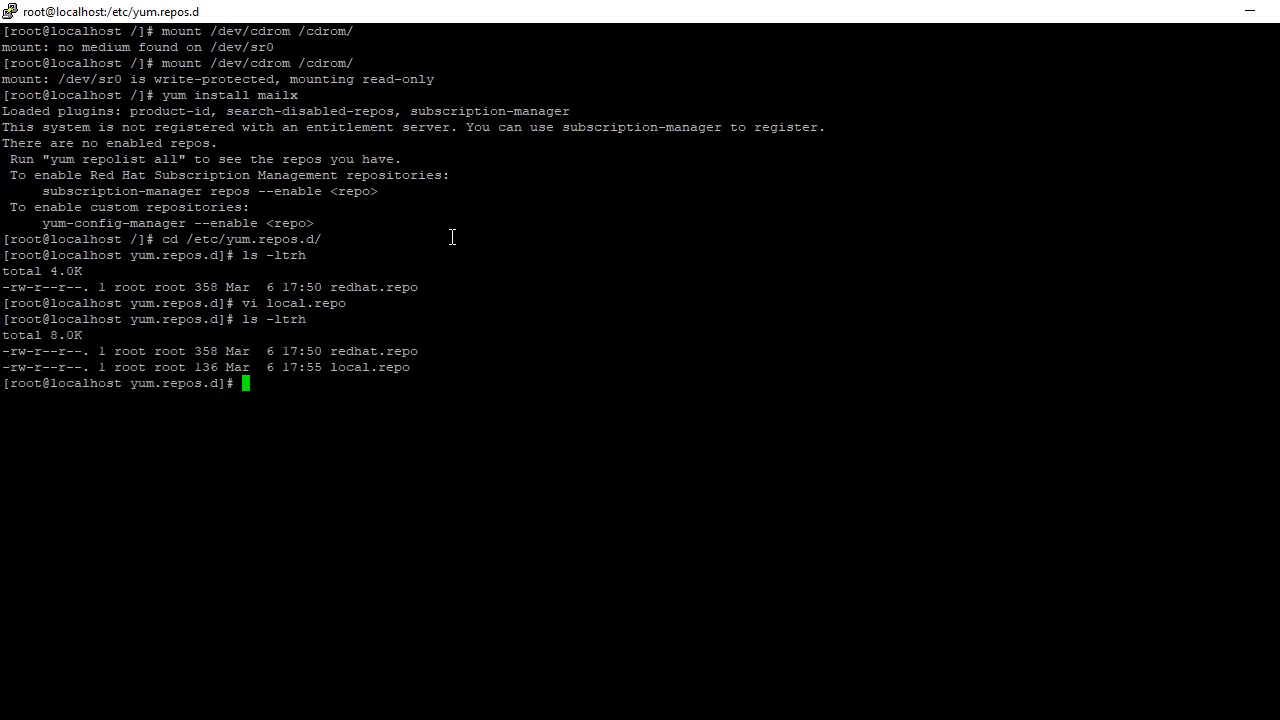
text(cat)
Step: Display the contents of local.repo with cat
double_click(354, 367)
right_click(356, 366)
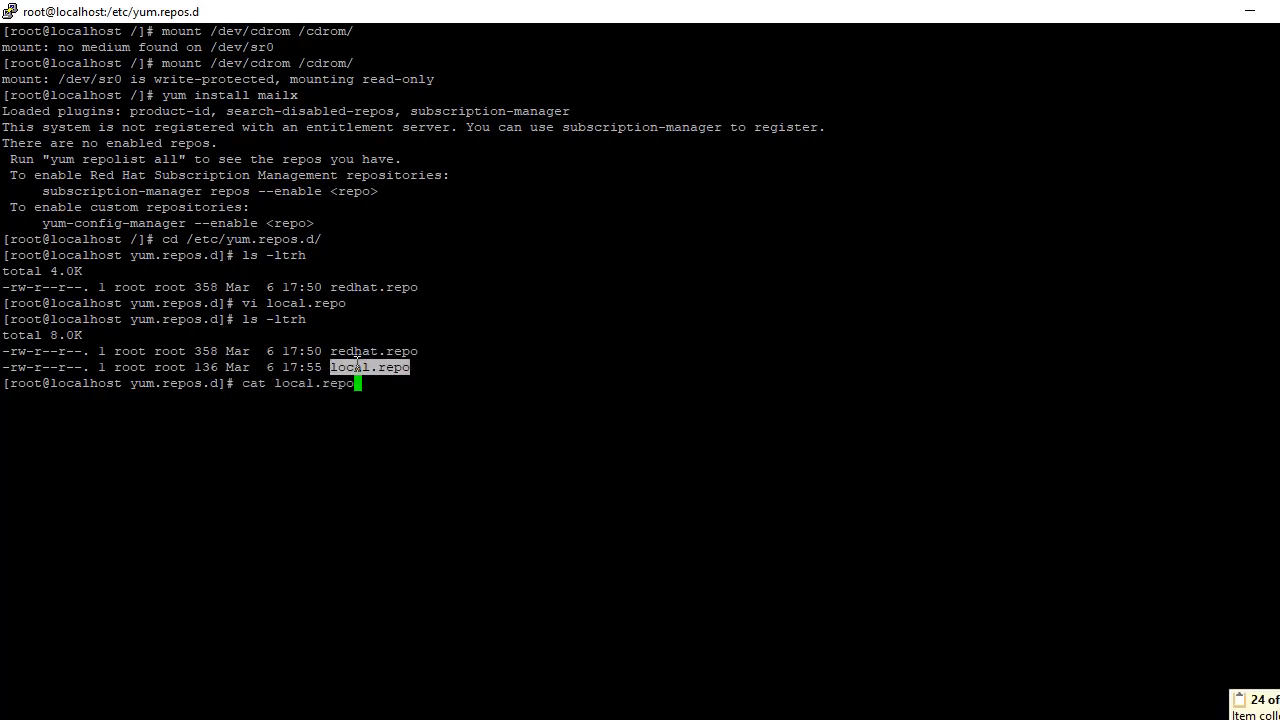
key(Return)
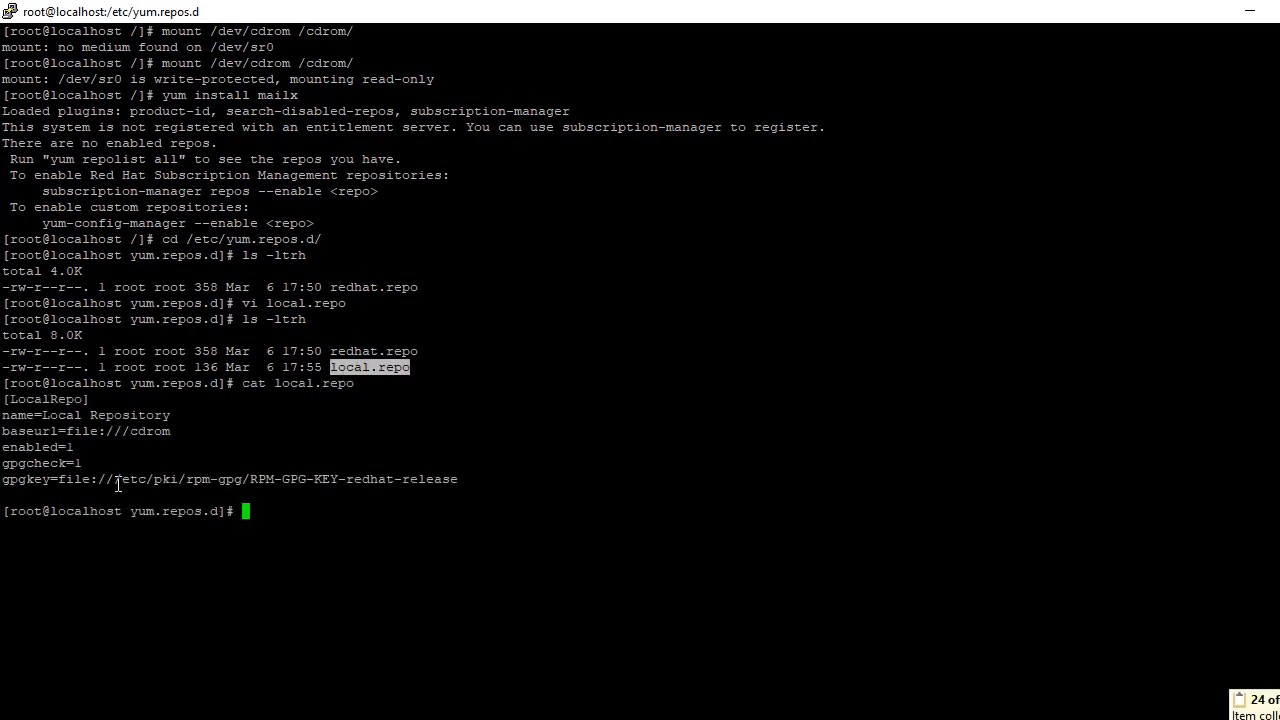
Step: Move into /etc/pki/rpm-gpg and list it, confirming RPM-GPG-KEY-redhat-release is present
drag(117, 481, 242, 483)
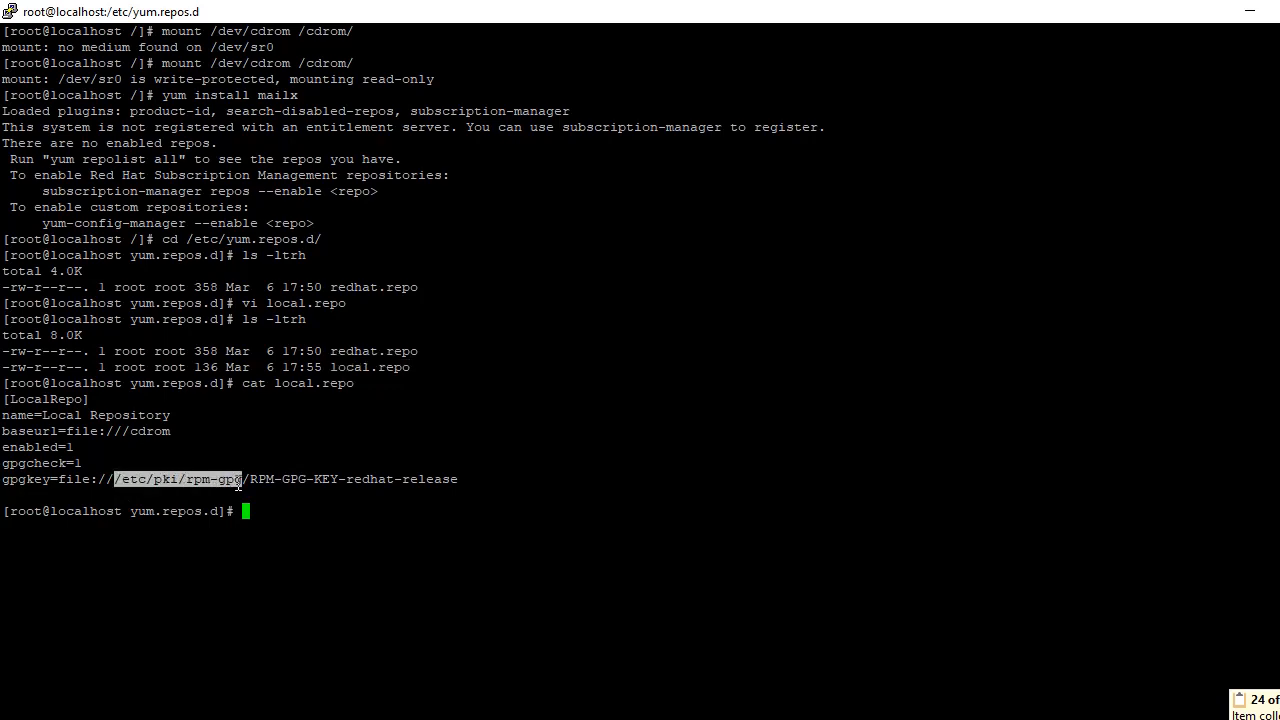
click(258, 511)
text(cd)
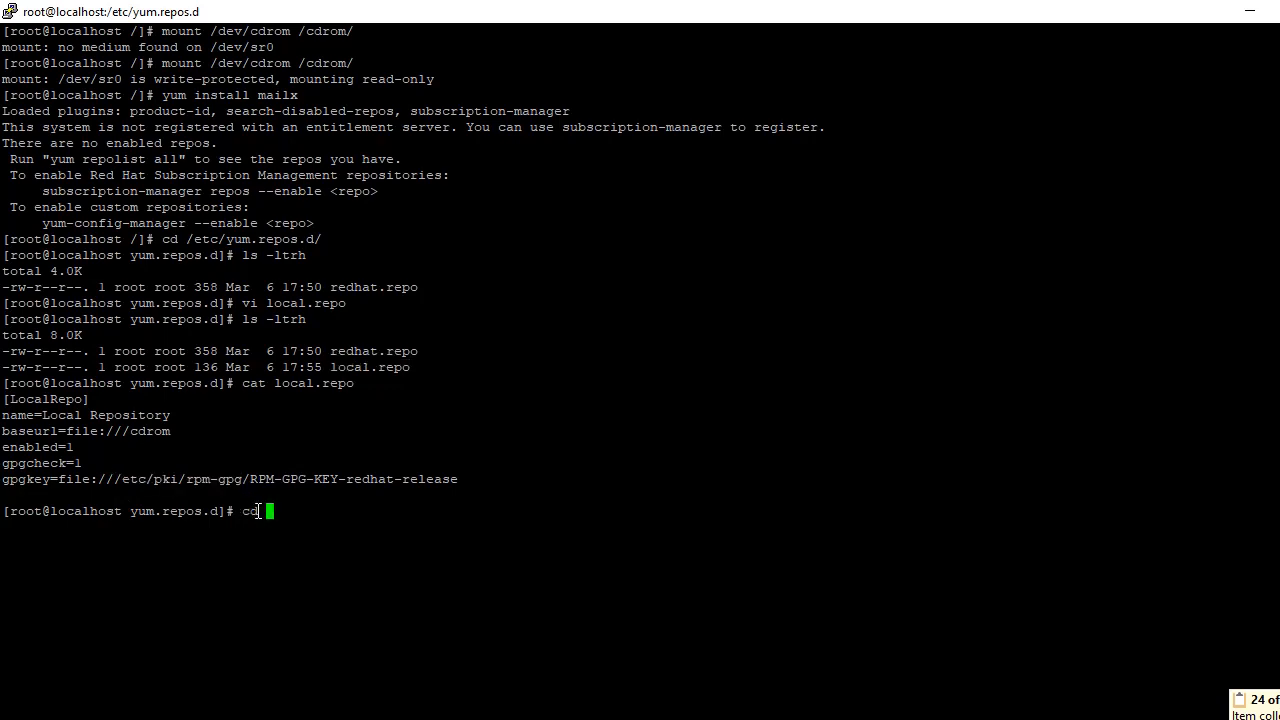
right_click(258, 511)
key(Return)
text(ls )
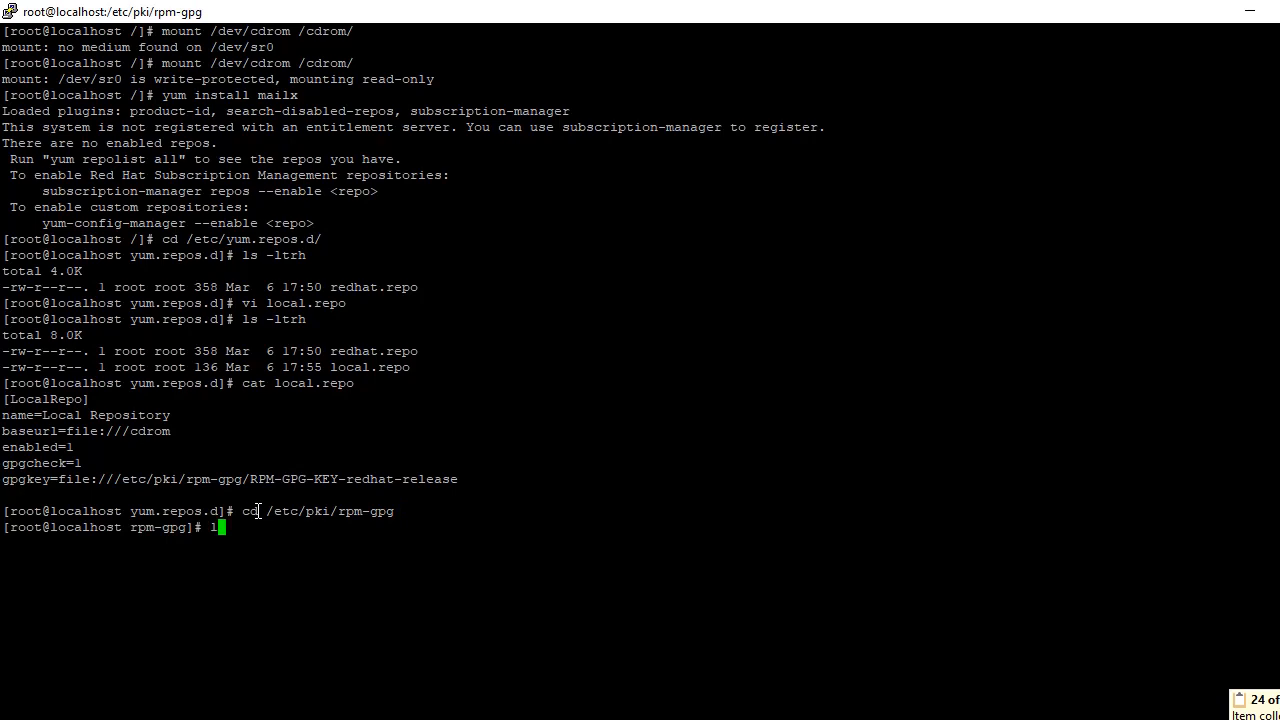
text(-)
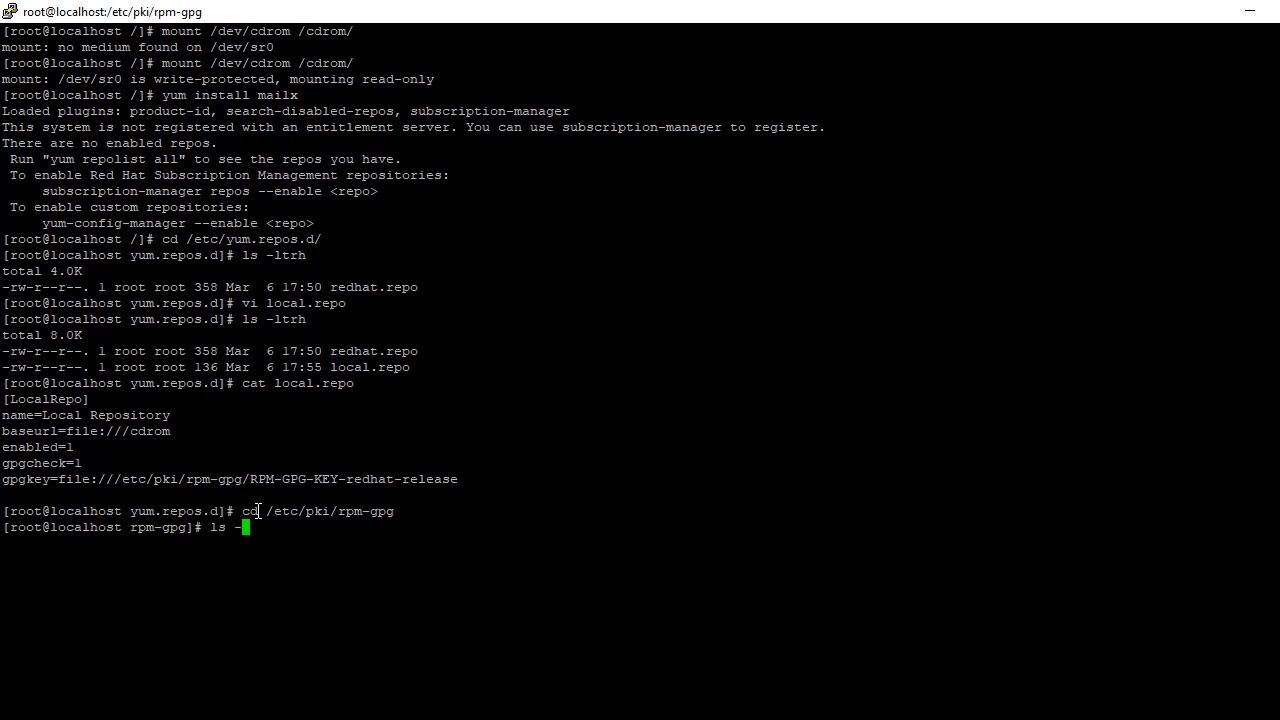
text(ltrh)
key(Return)
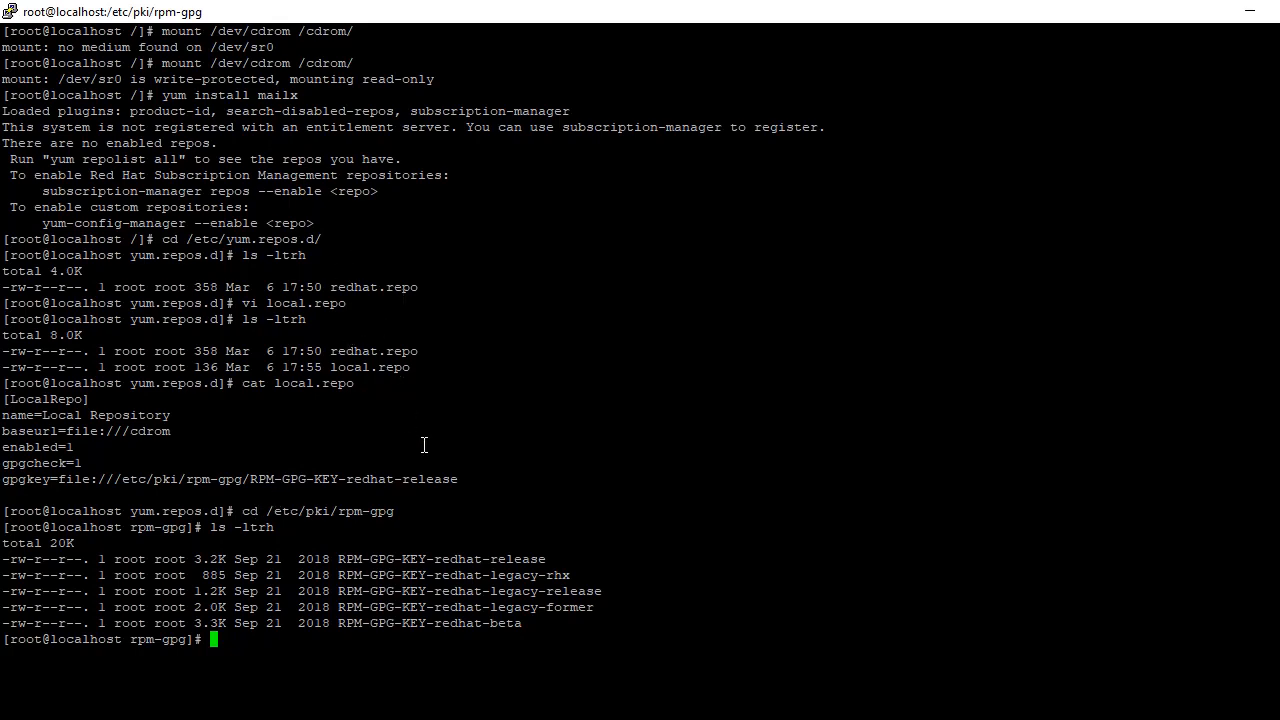
drag(540, 620, 4, 561)
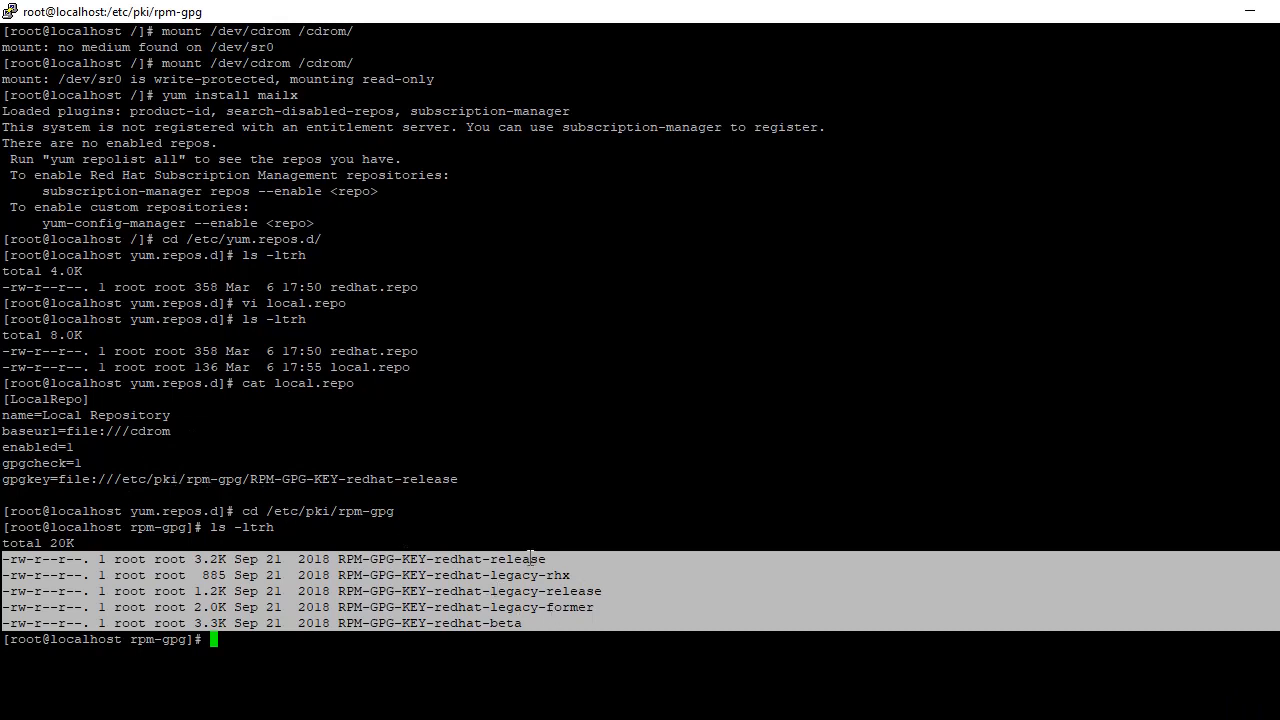
click(236, 642)
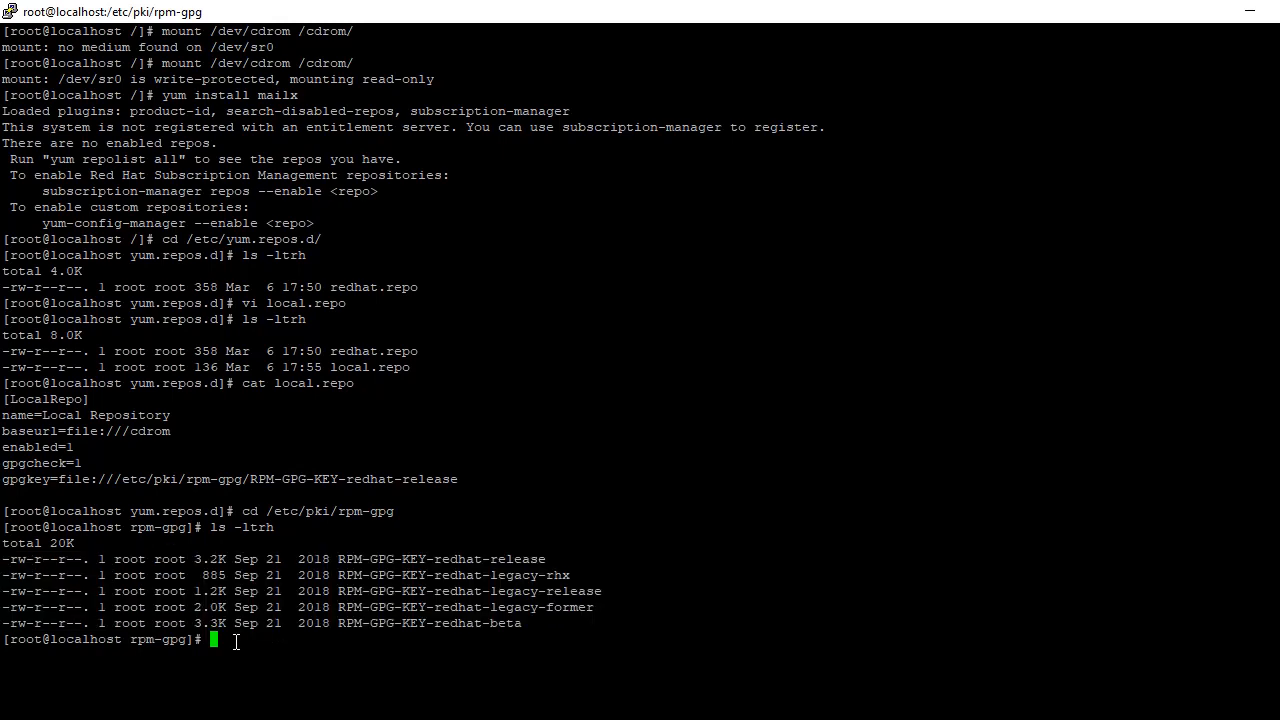
Step: Clear the terminal screen
text(clea)
key(BackSpace)
key(BackSpace)
key(BackSpace)
key(BackSpace)
text(clear)
key(Return)
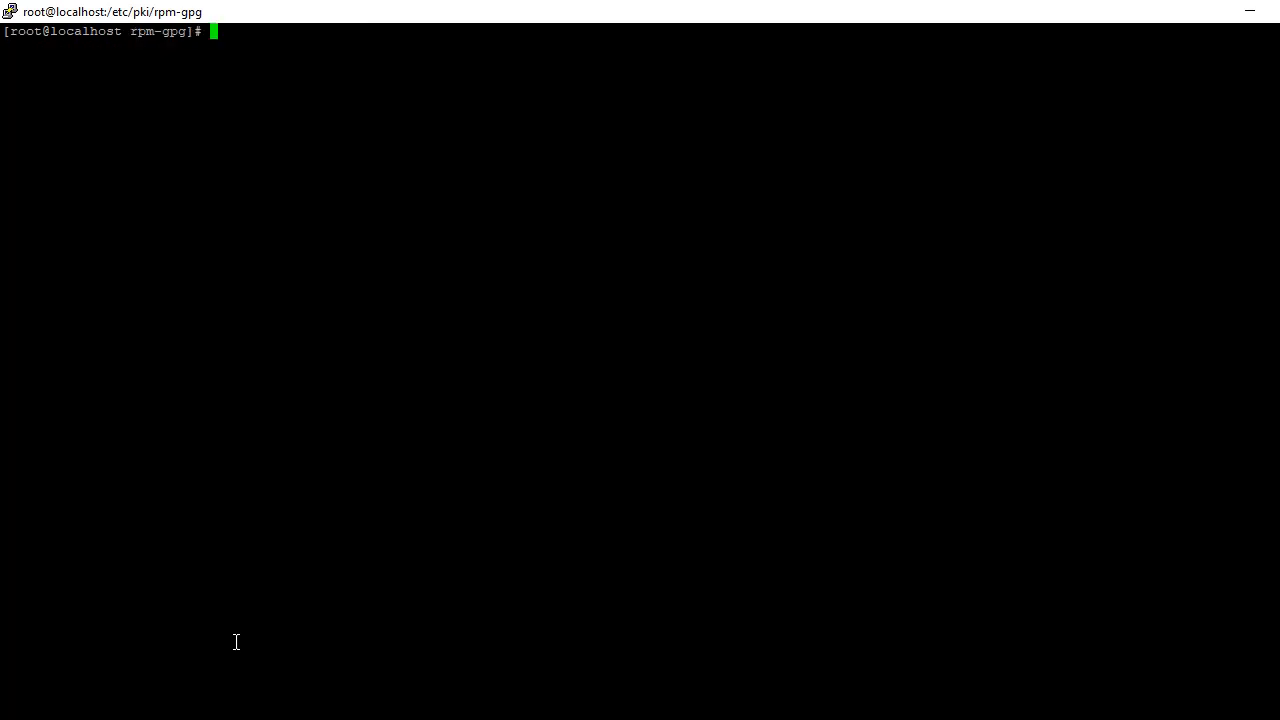
Step: Install mailx with yum from the local repo, answering y to the download and both GPG keys
text(yum install mail)
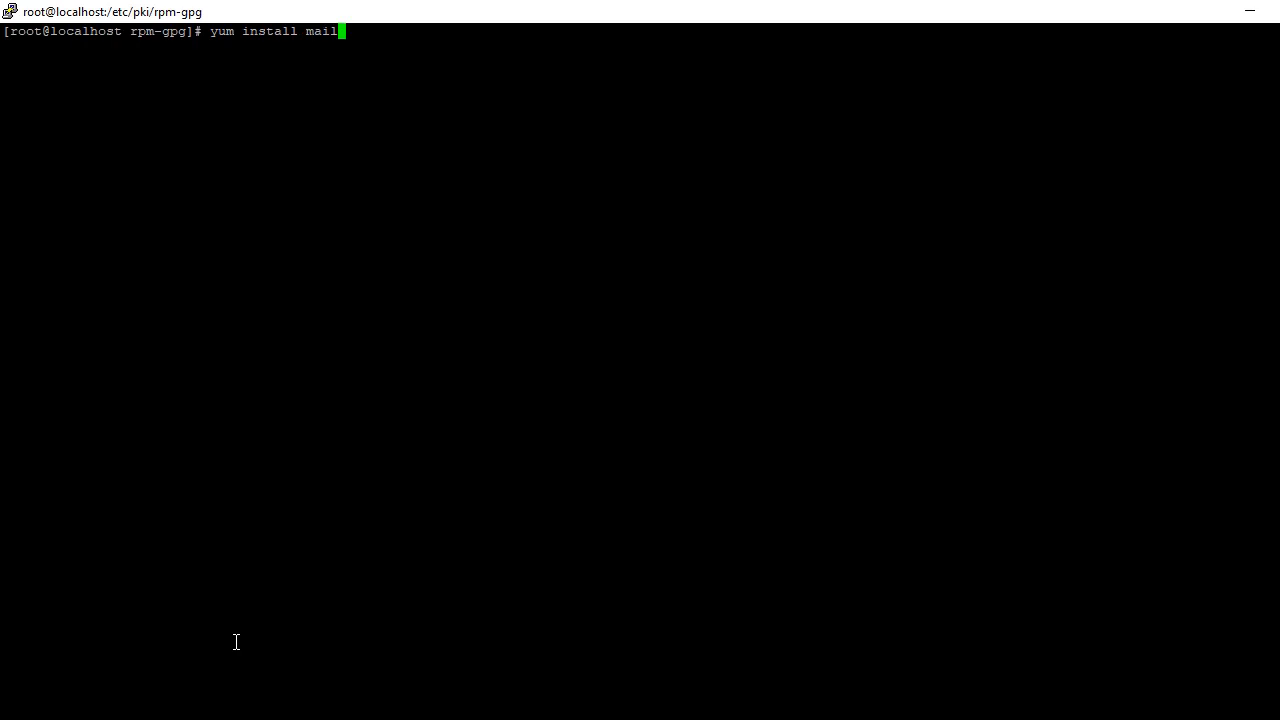
text(x)
key(Return)
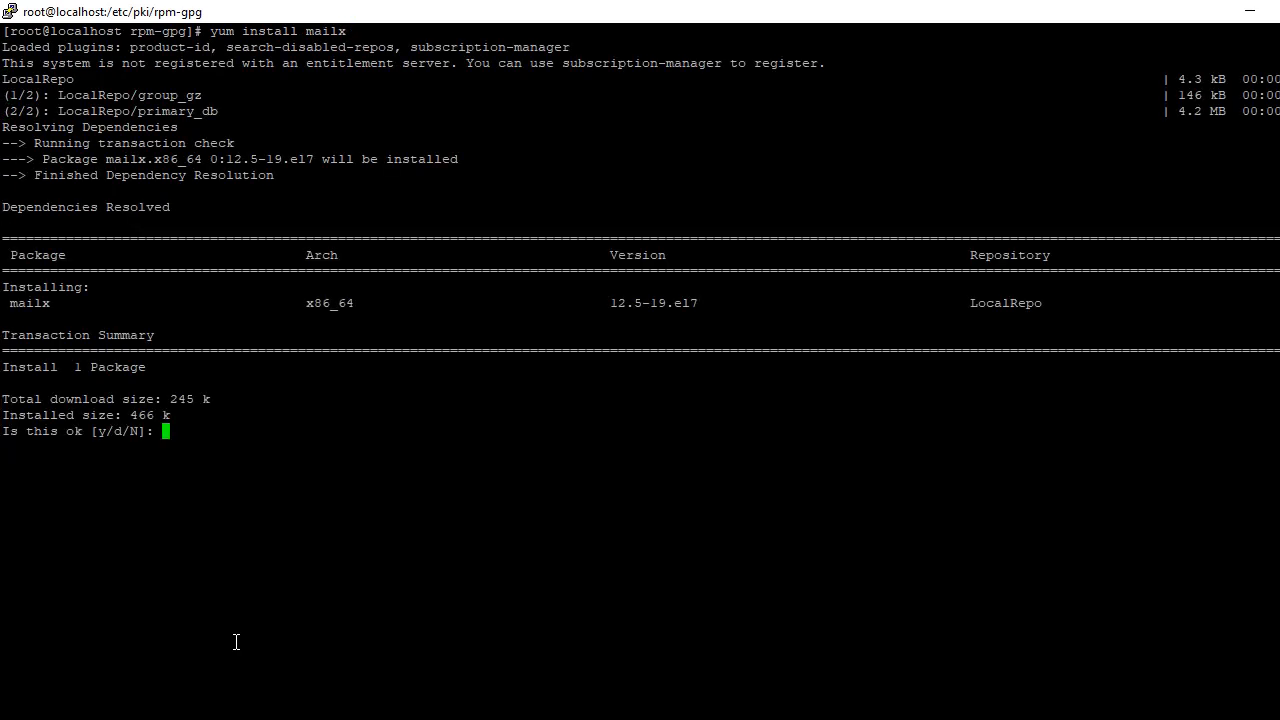
text(y)
key(Return)
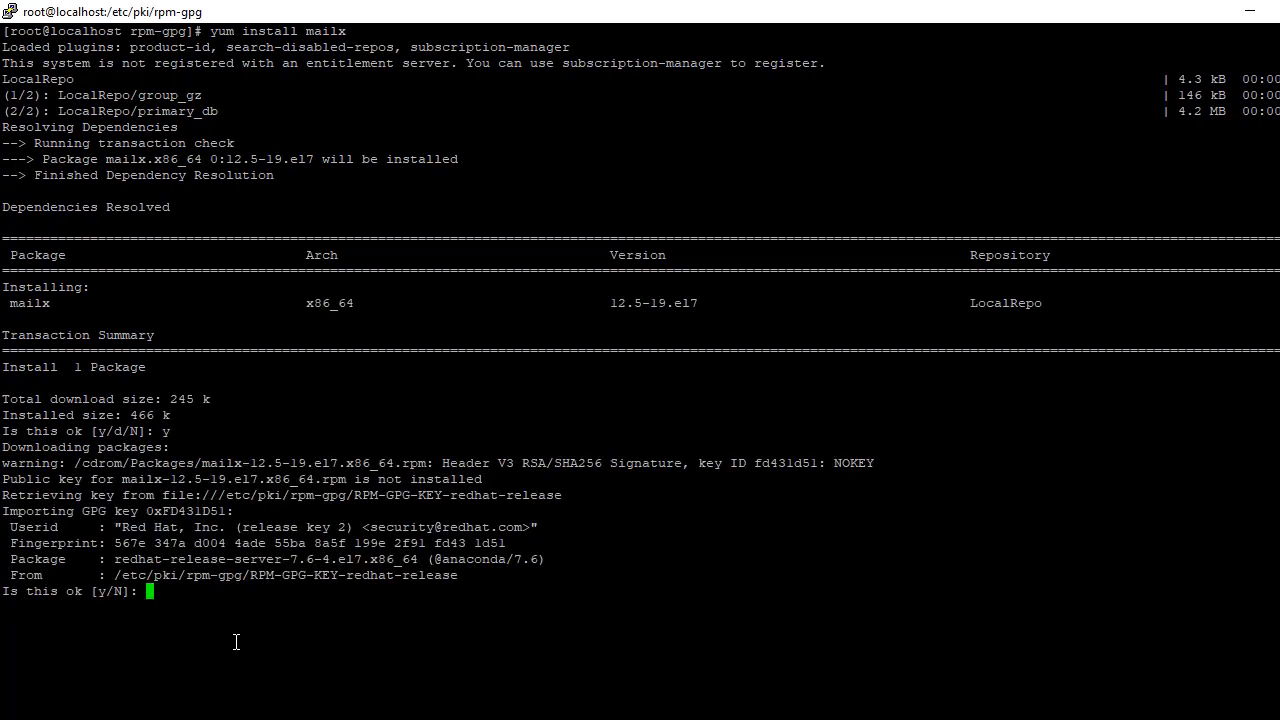
text(y)
key(Return)
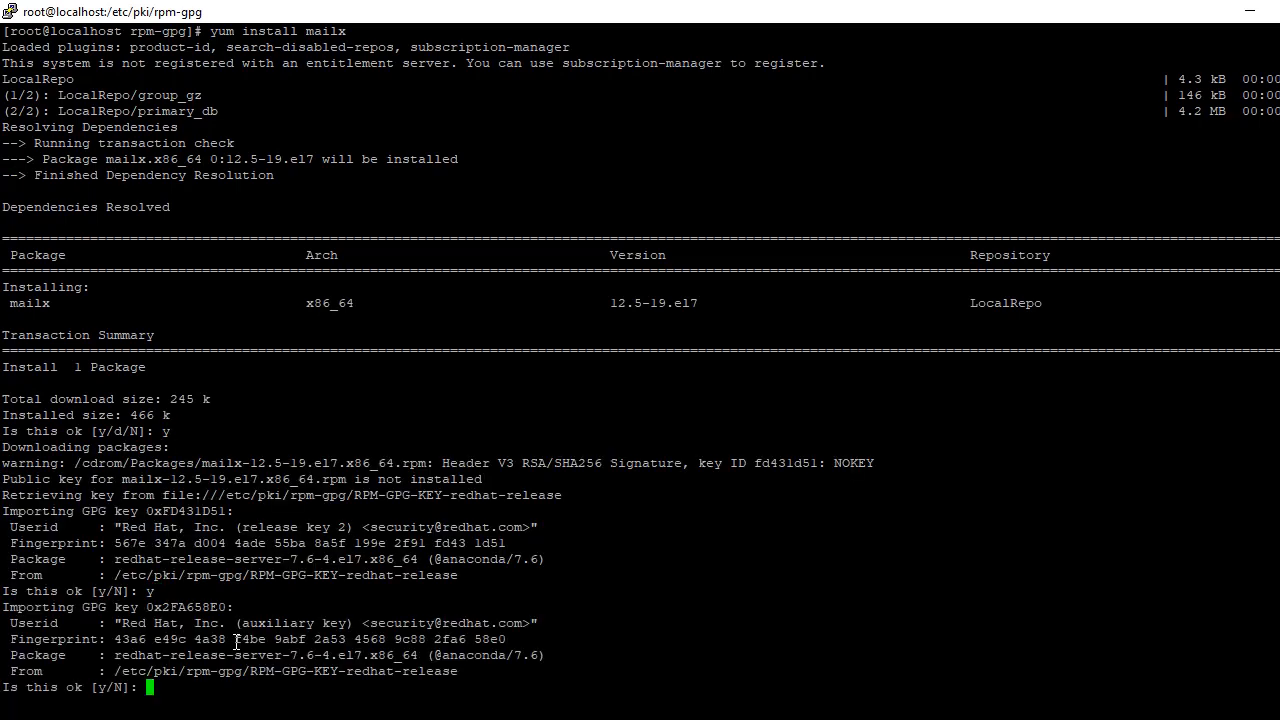
text(y)
key(Return)
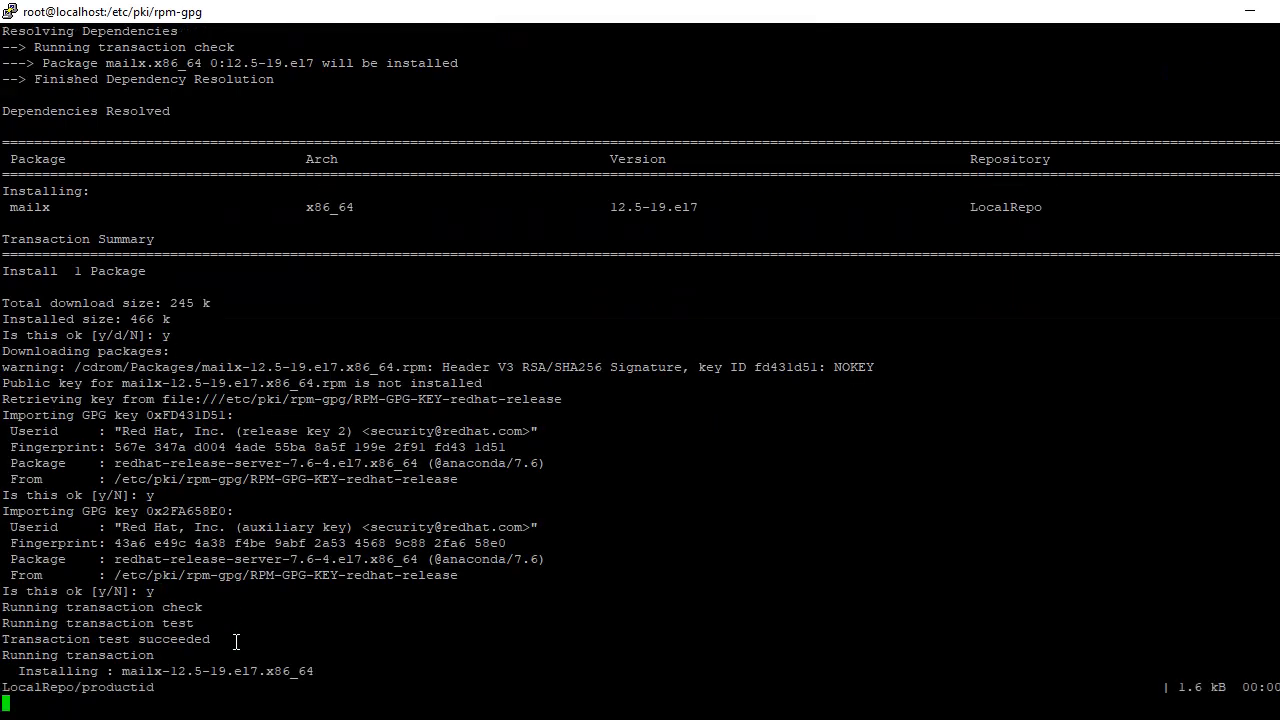
key(Return)
key(Return)
key(Return)
key(Return)
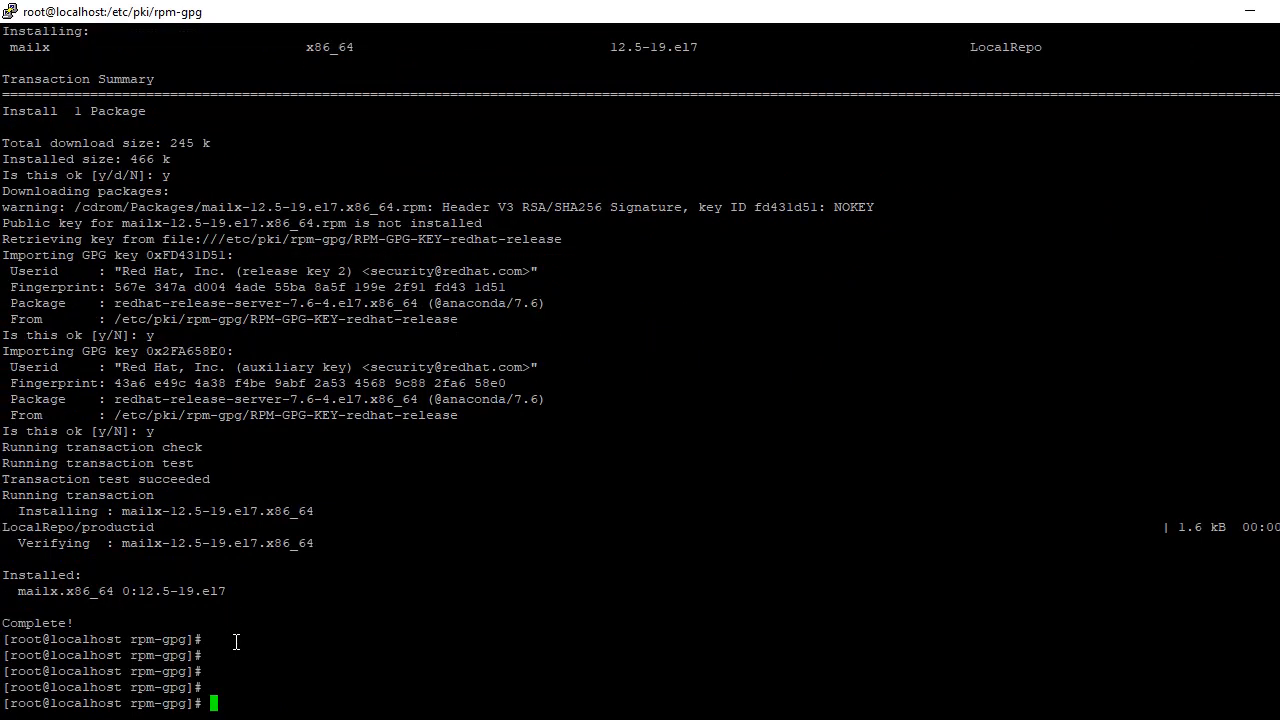
Step: Send a test email with subject 'hai hello' and body 'helo all' to the Gmail address
text(mailx -s)
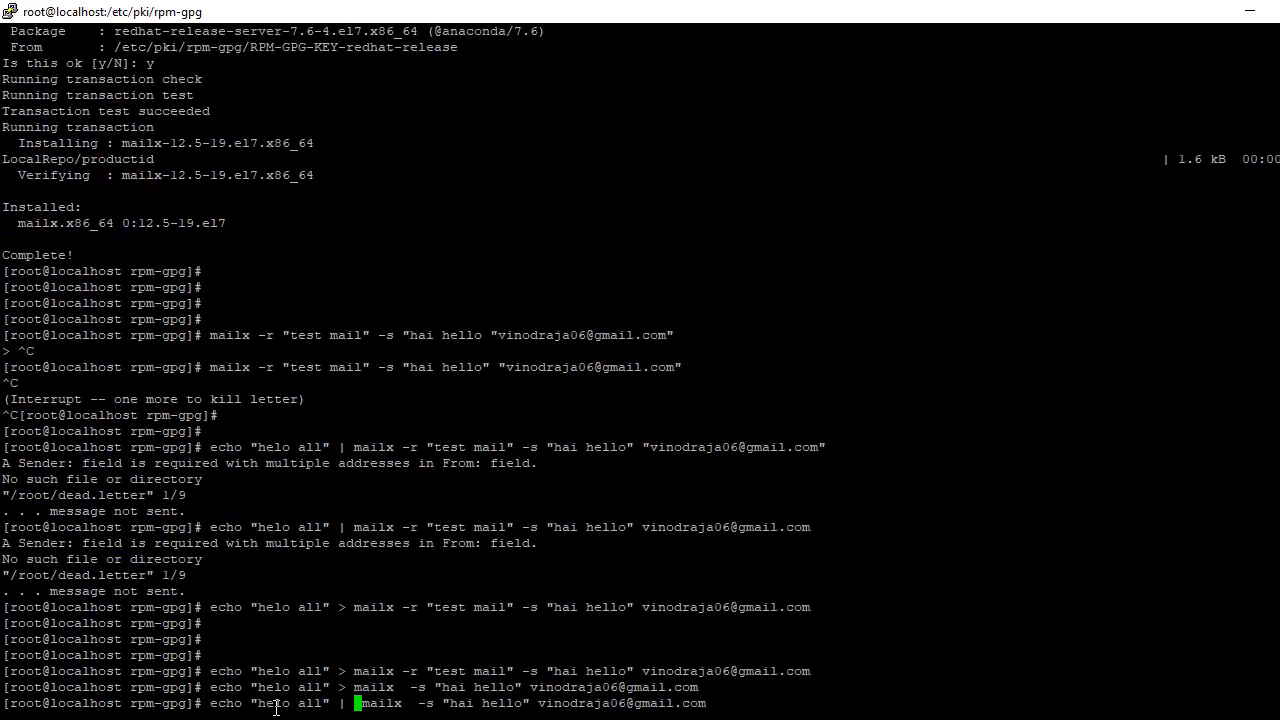
key(Return)
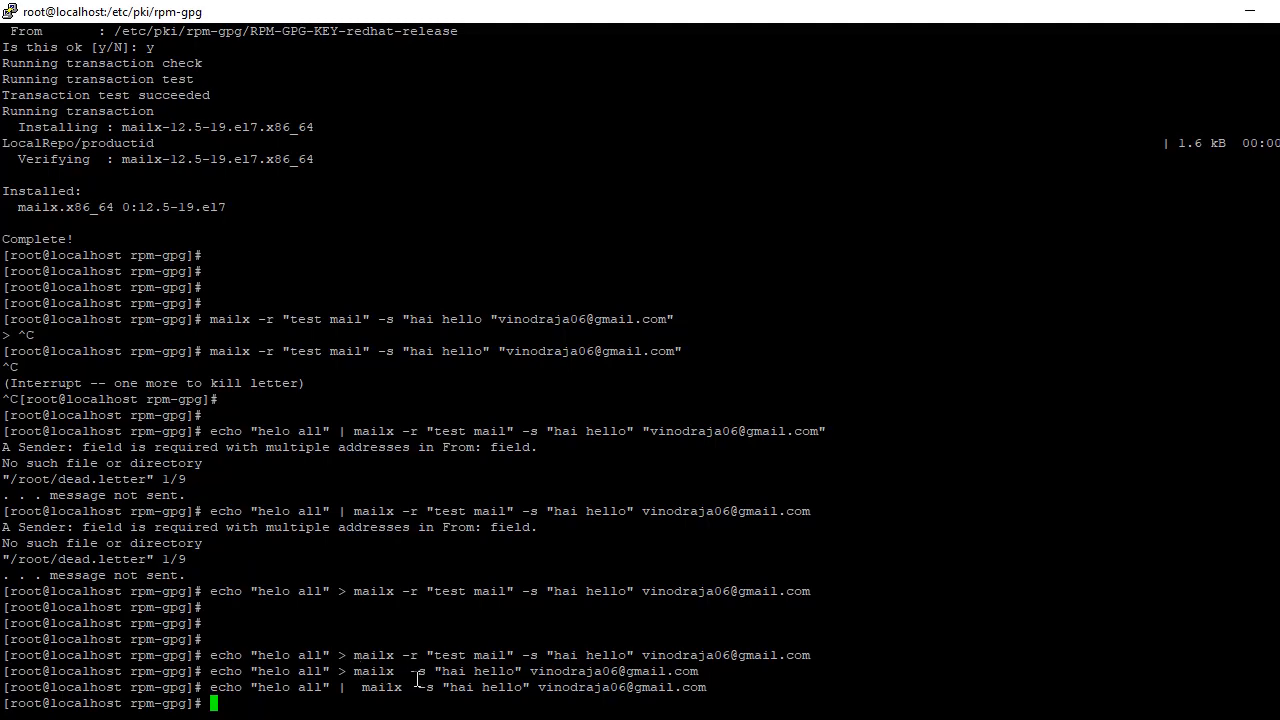
Step: Refresh Gmail's Spam folder, open root's 'hai hello' message, then minimize Chrome to show the VM
click(1240, 16)
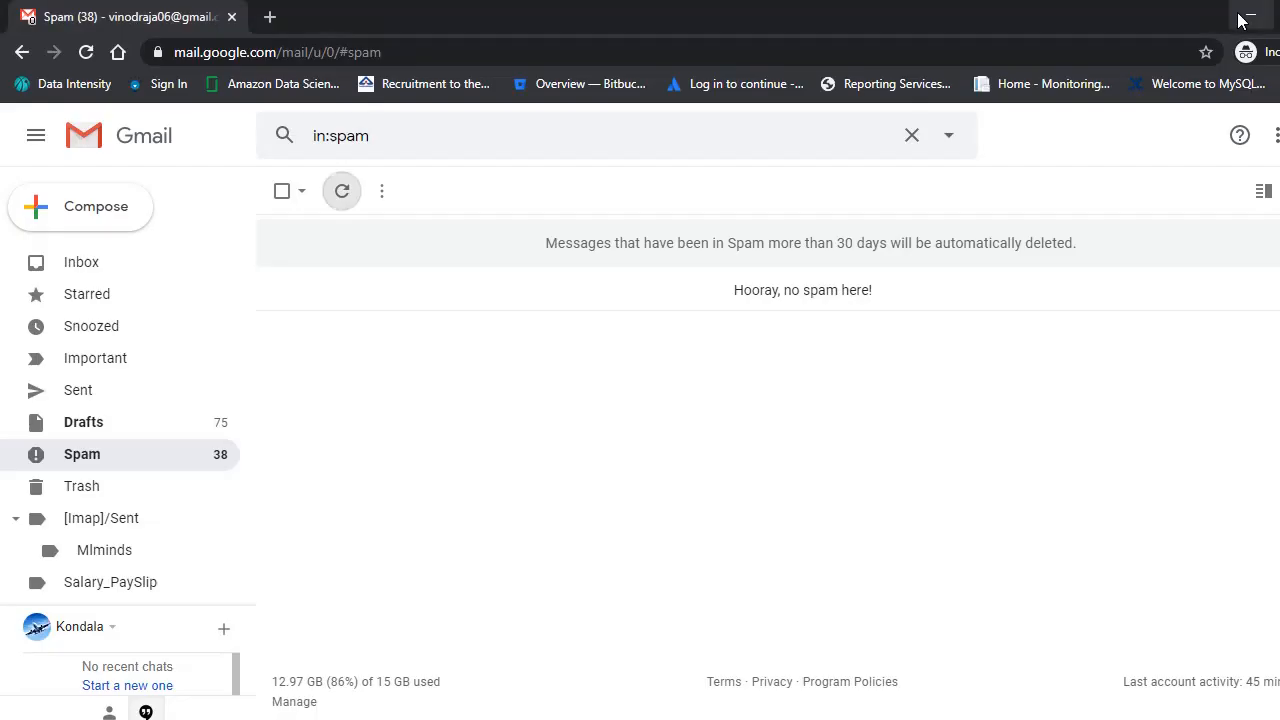
click(342, 192)
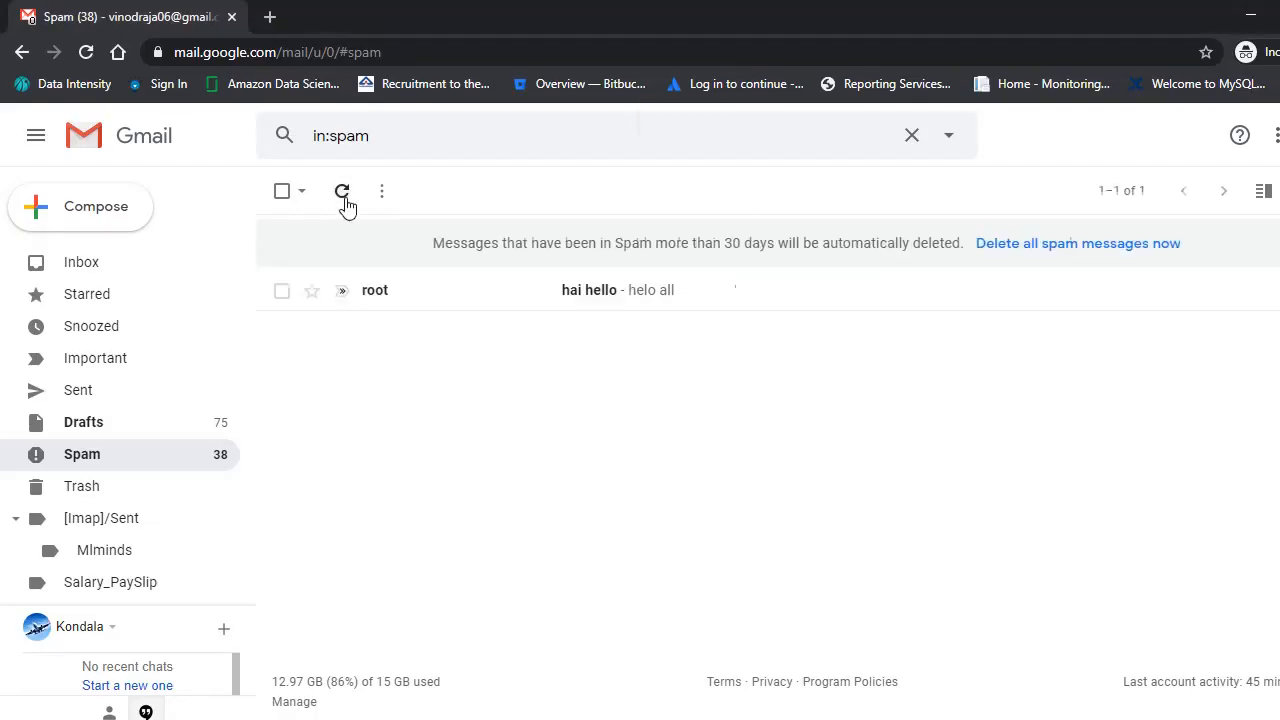
click(535, 305)
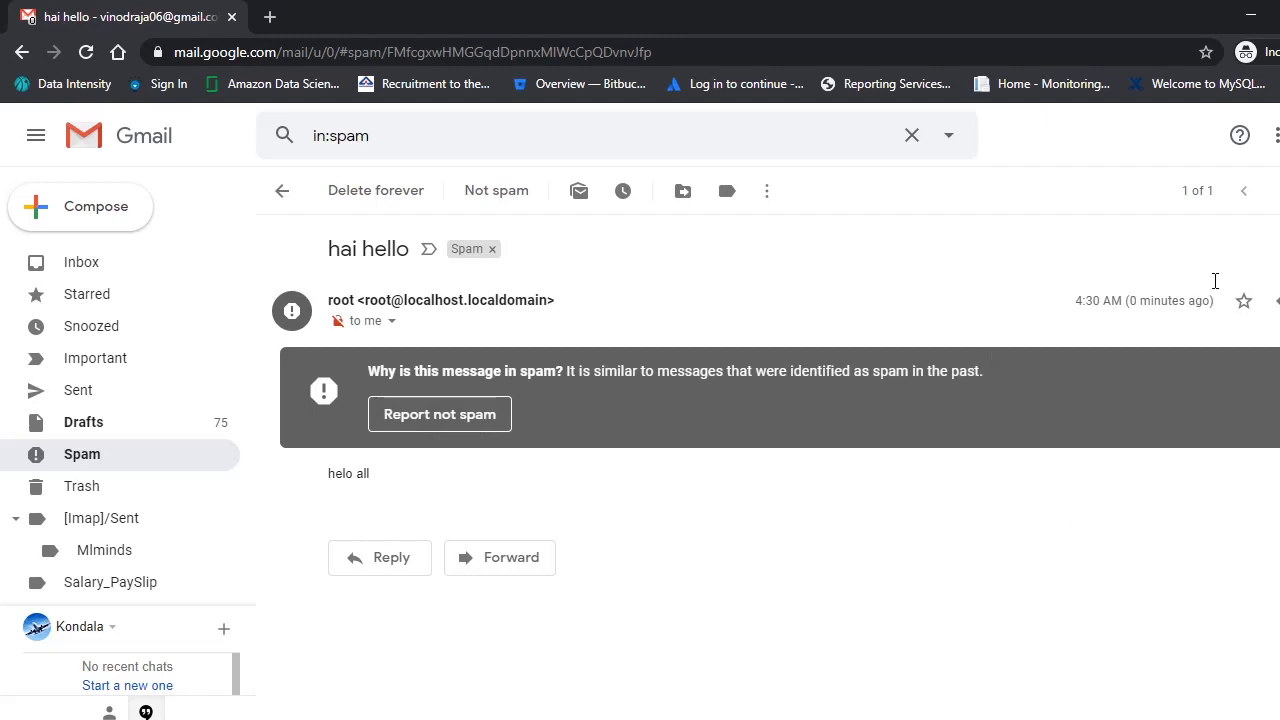
click(1251, 22)
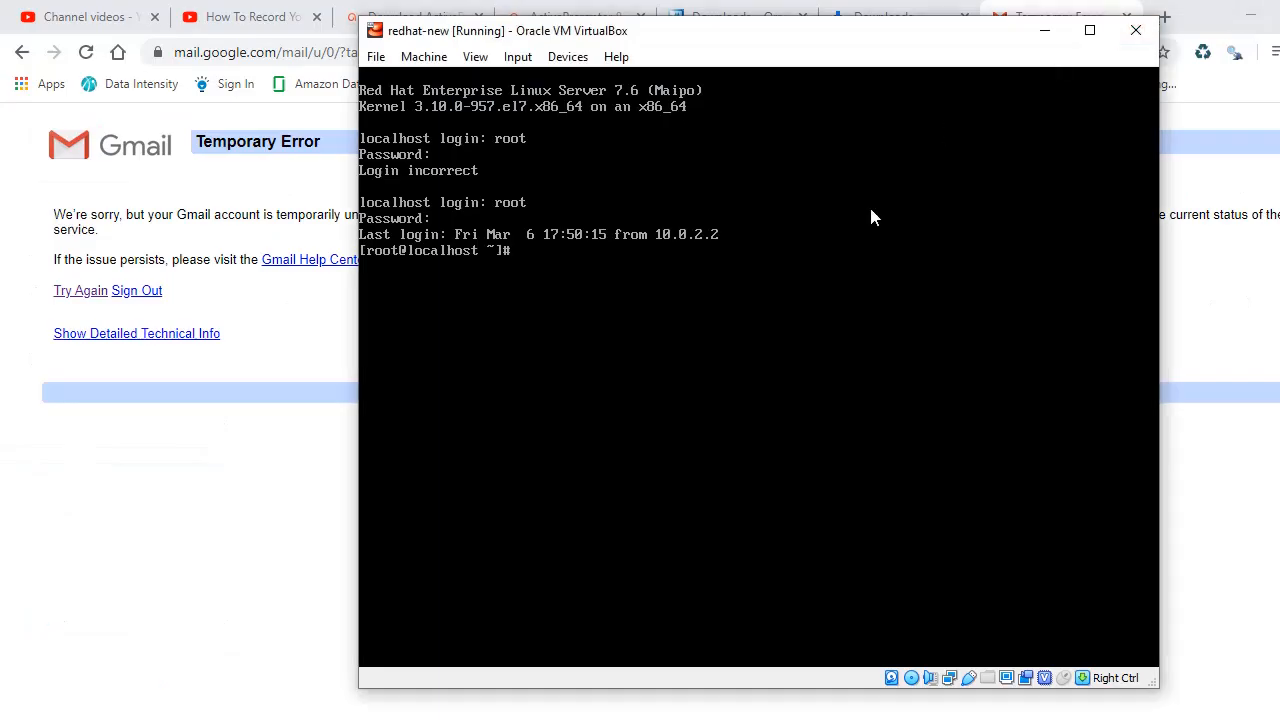
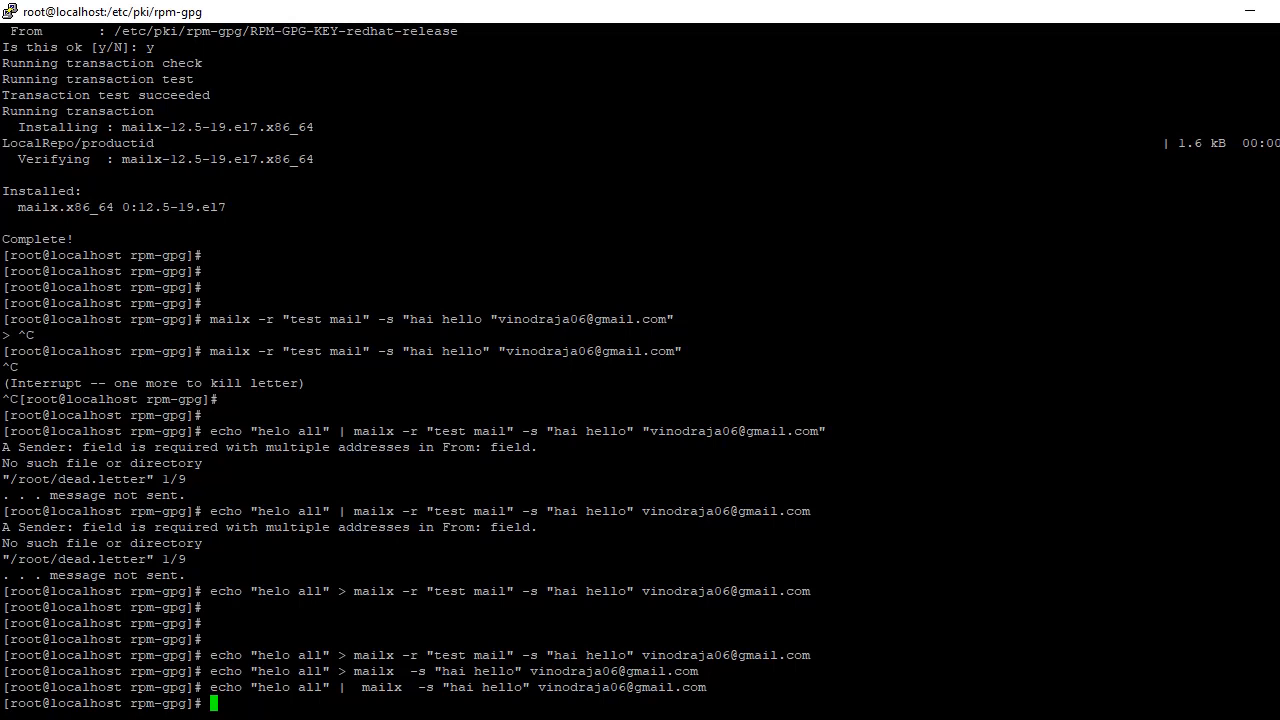
Step: Eject the RHEL 7.6 DVD from redhat-new's optical drive with a forced unmount
click(1250, 12)
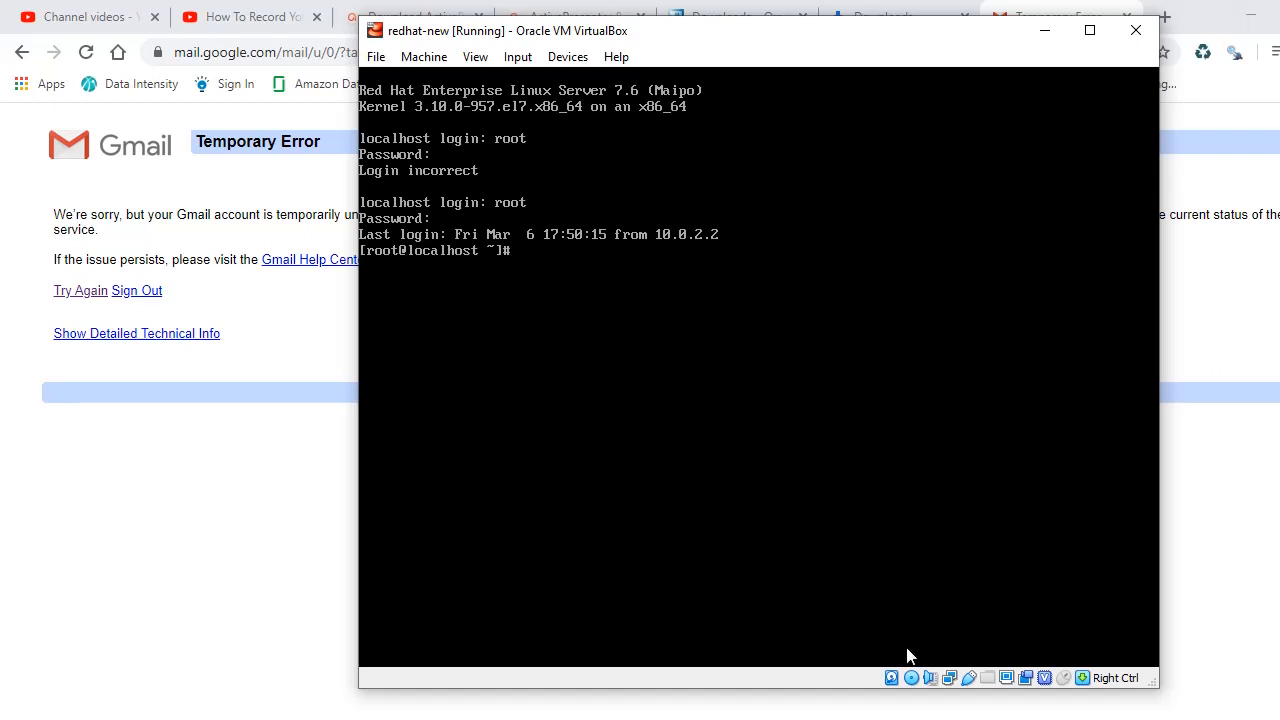
right_click(911, 678)
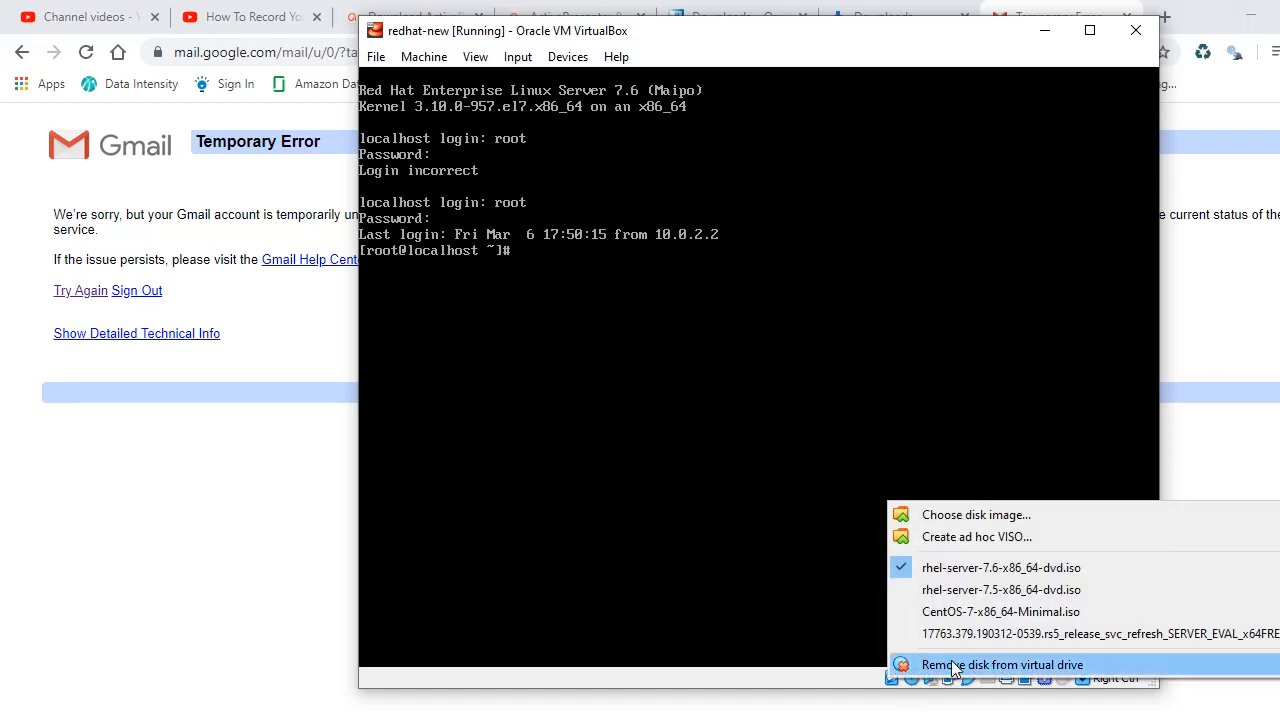
click(952, 665)
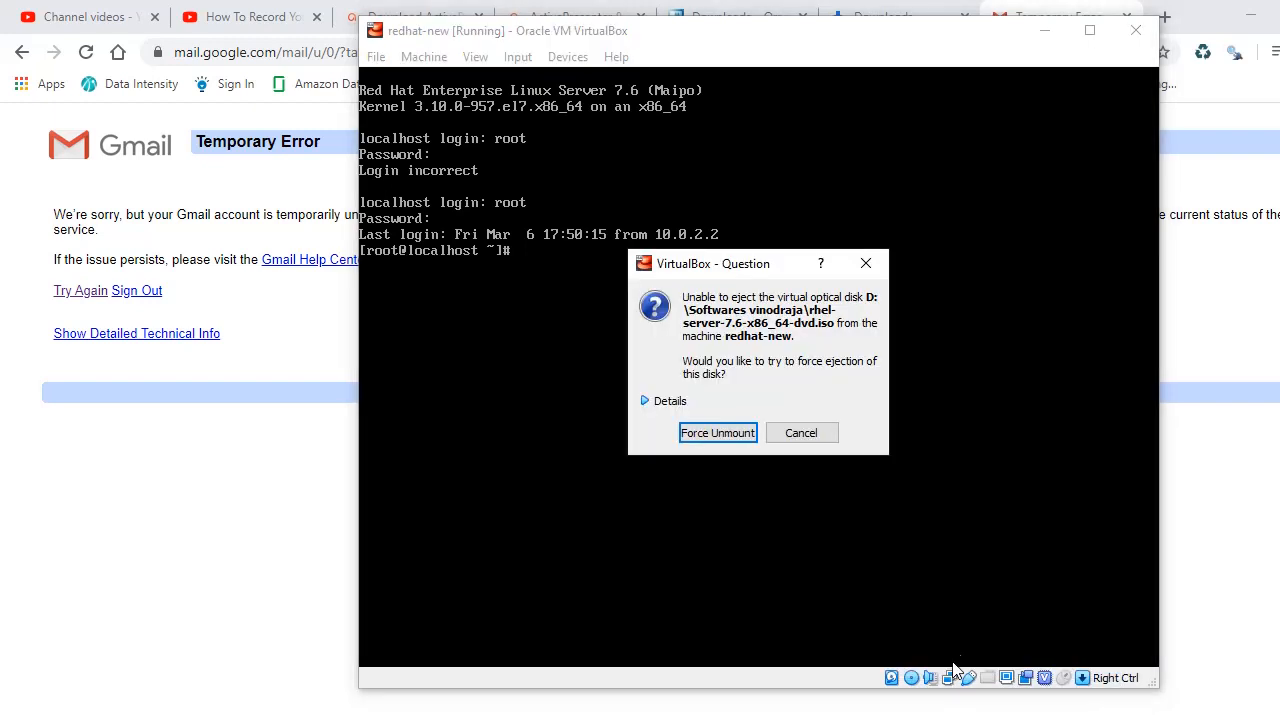
click(695, 432)
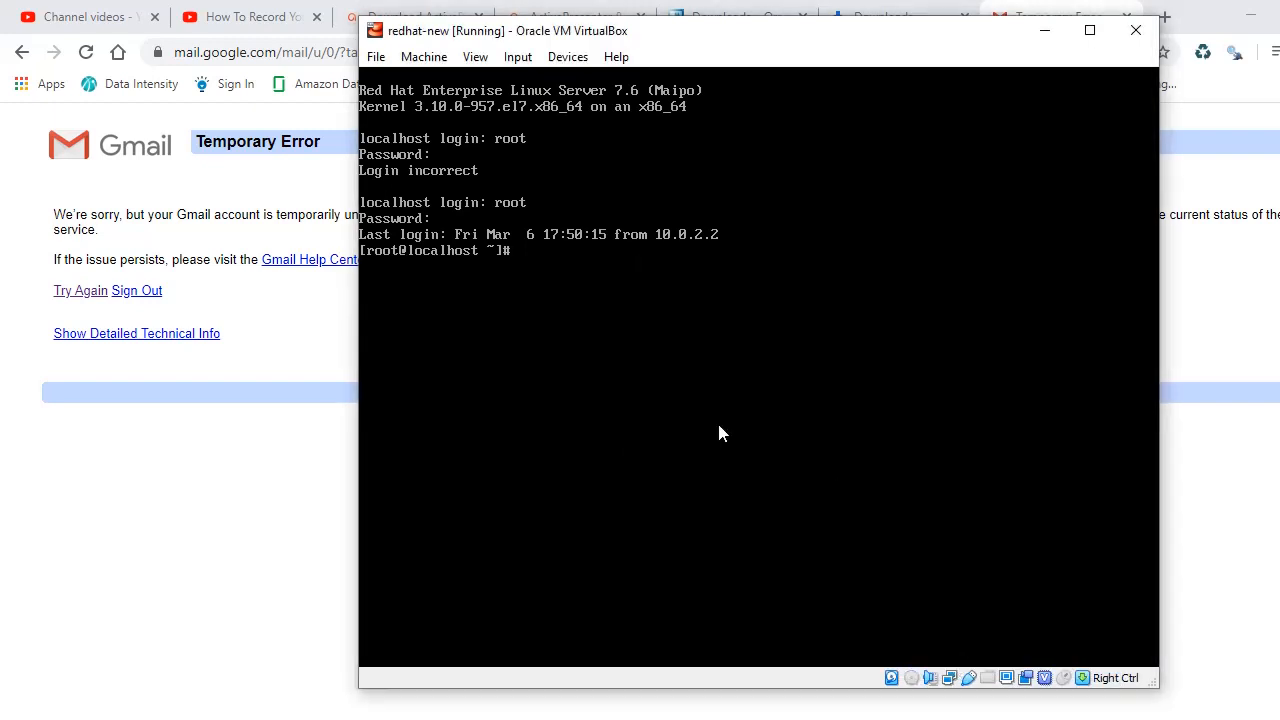
Step: Power off the redhat-new machine and dismiss the terminal's lost-connection error
click(1135, 31)
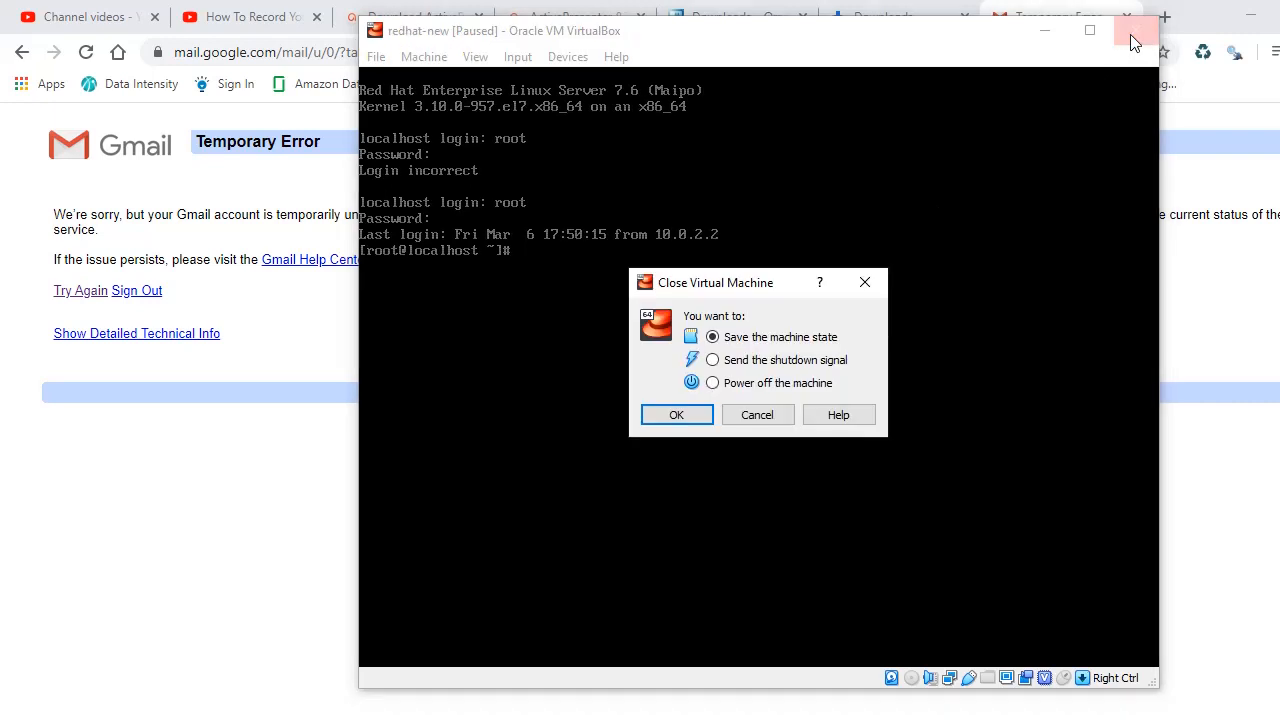
click(712, 383)
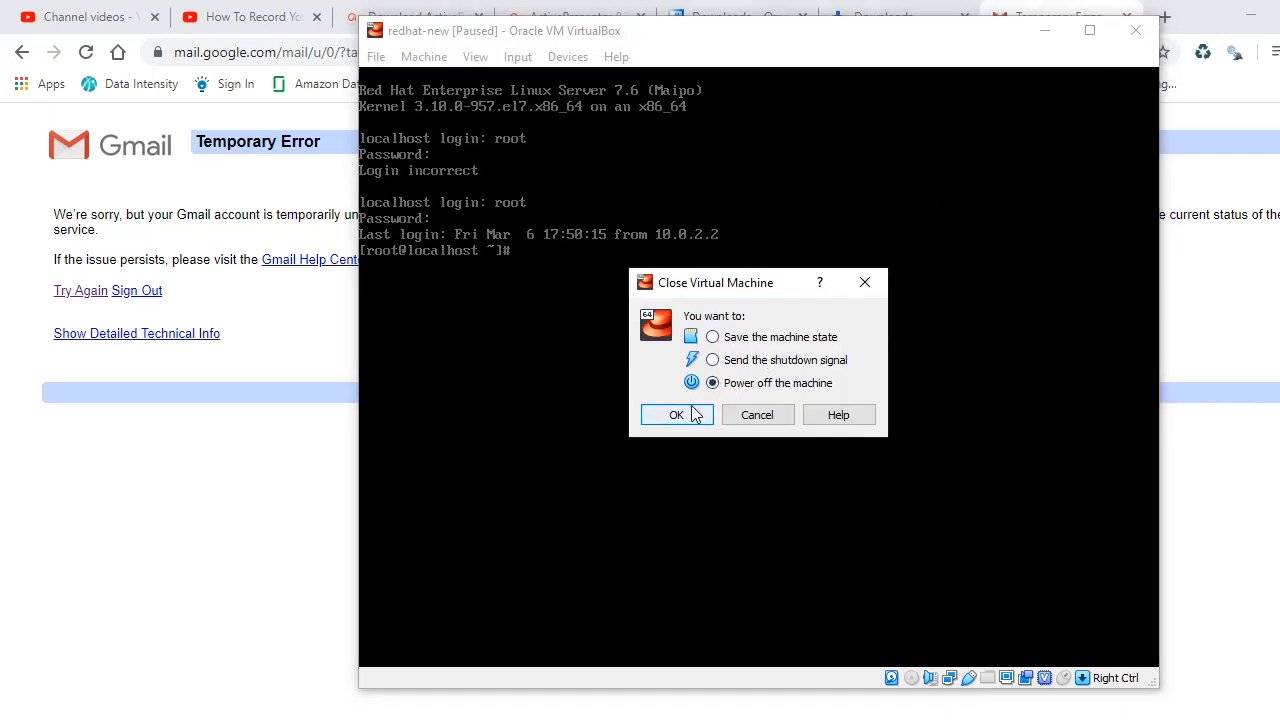
click(689, 415)
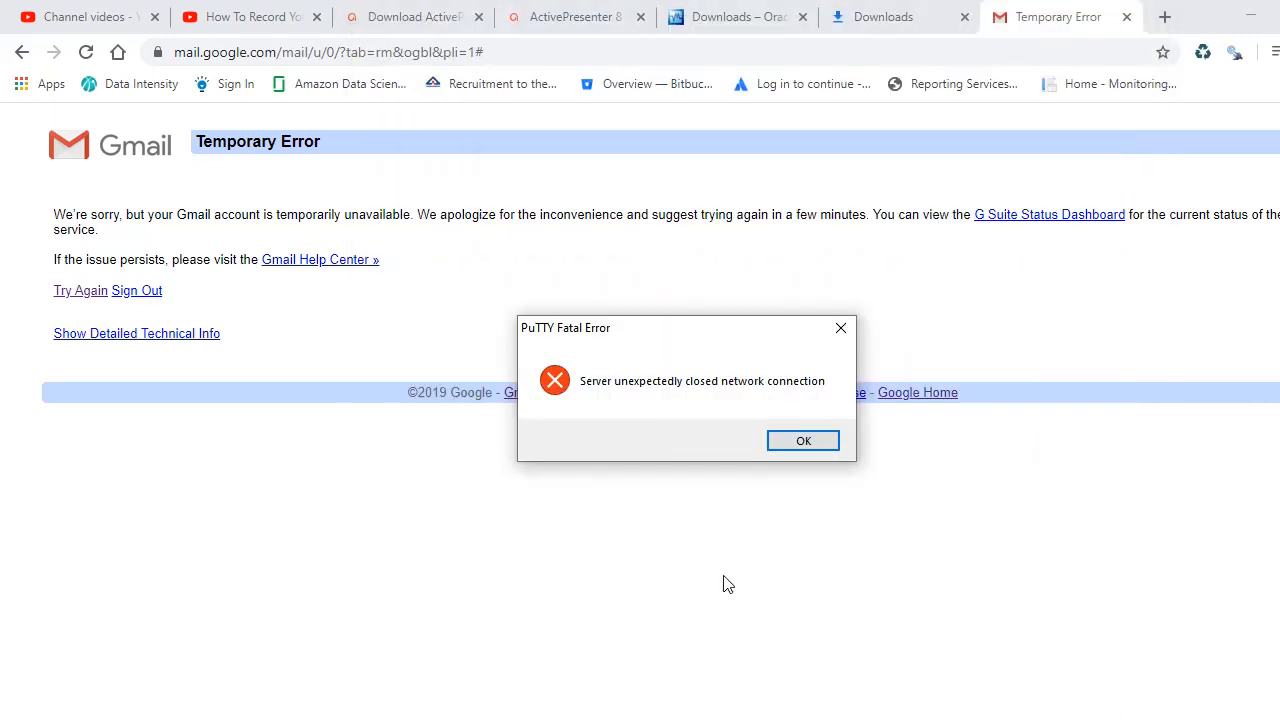
click(802, 442)
Step: In the VirtualBox Manager, check redhat-new's Storage shows an empty optical drive and 20.00 GB redhat-new.vdi, then close Settings unchanged
click(800, 718)
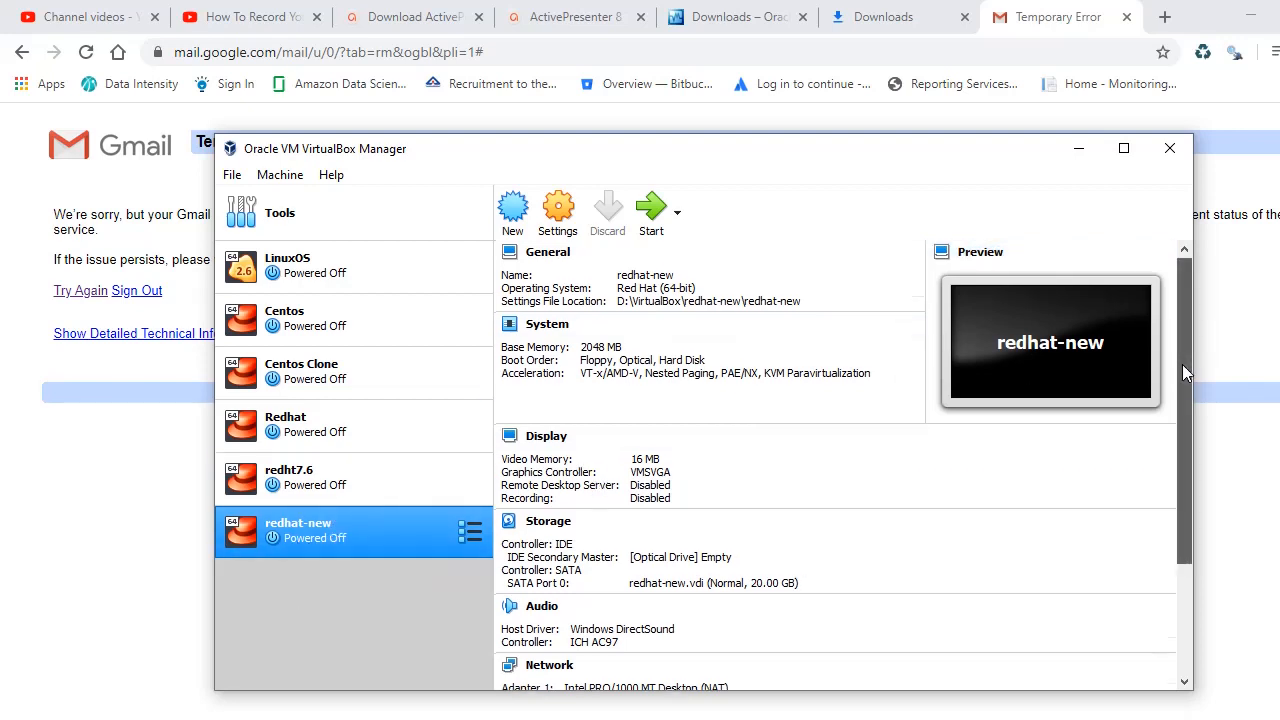
drag(1182, 364, 1171, 533)
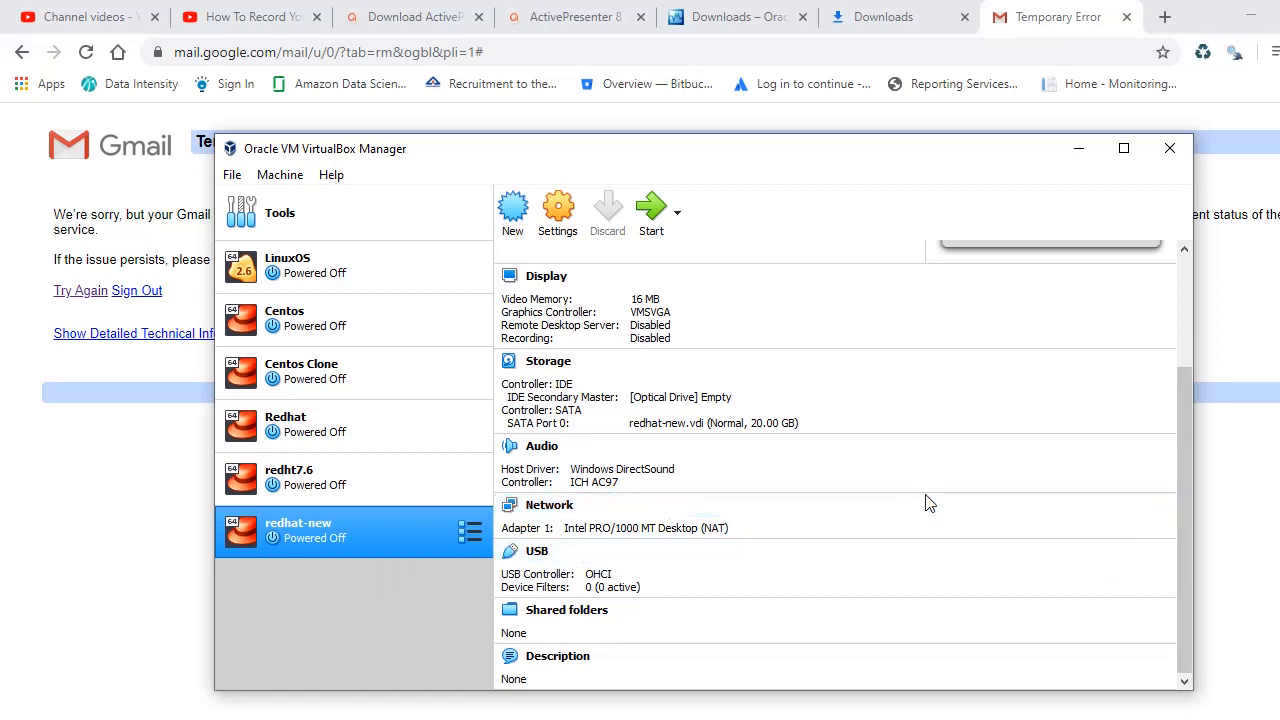
click(568, 242)
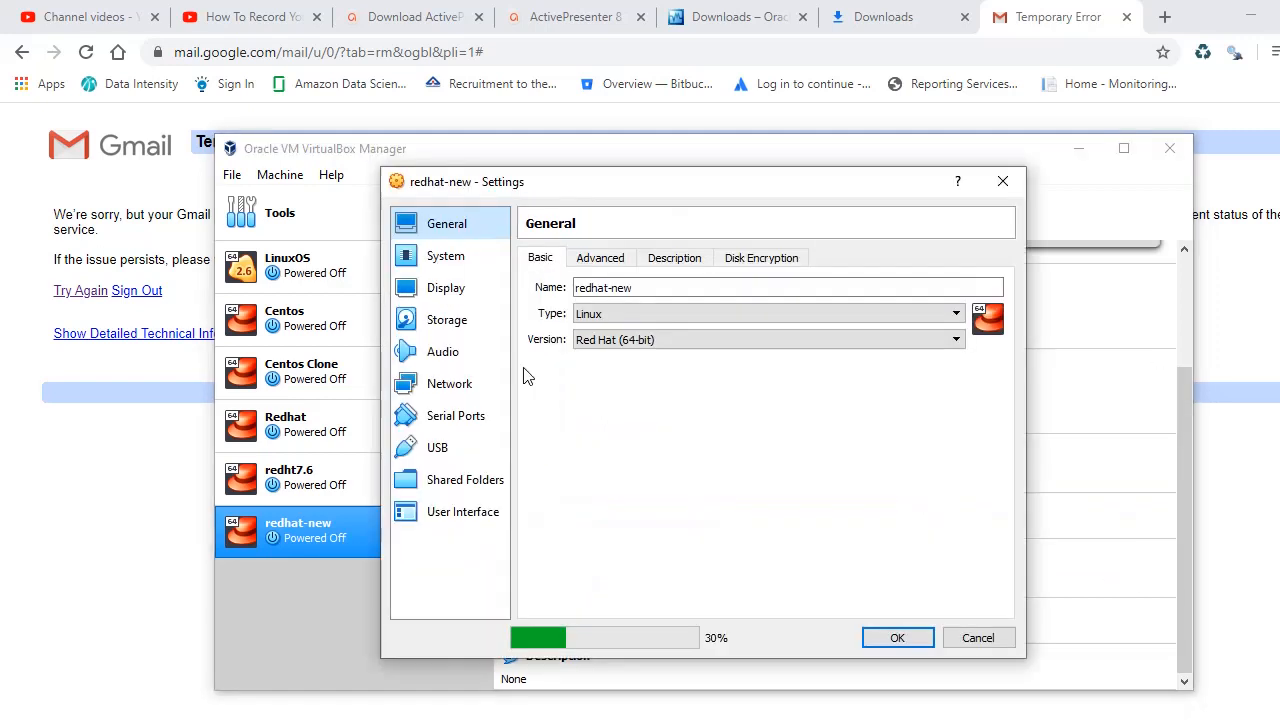
click(1010, 182)
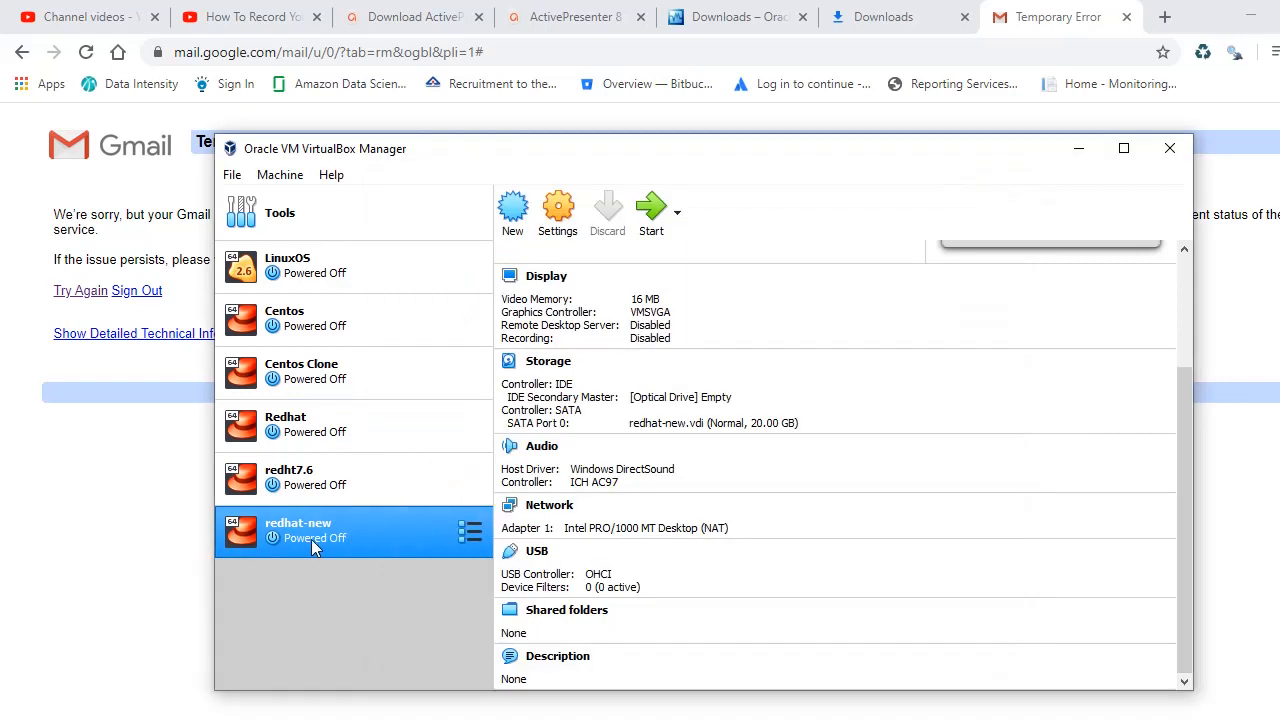
double_click(312, 541)
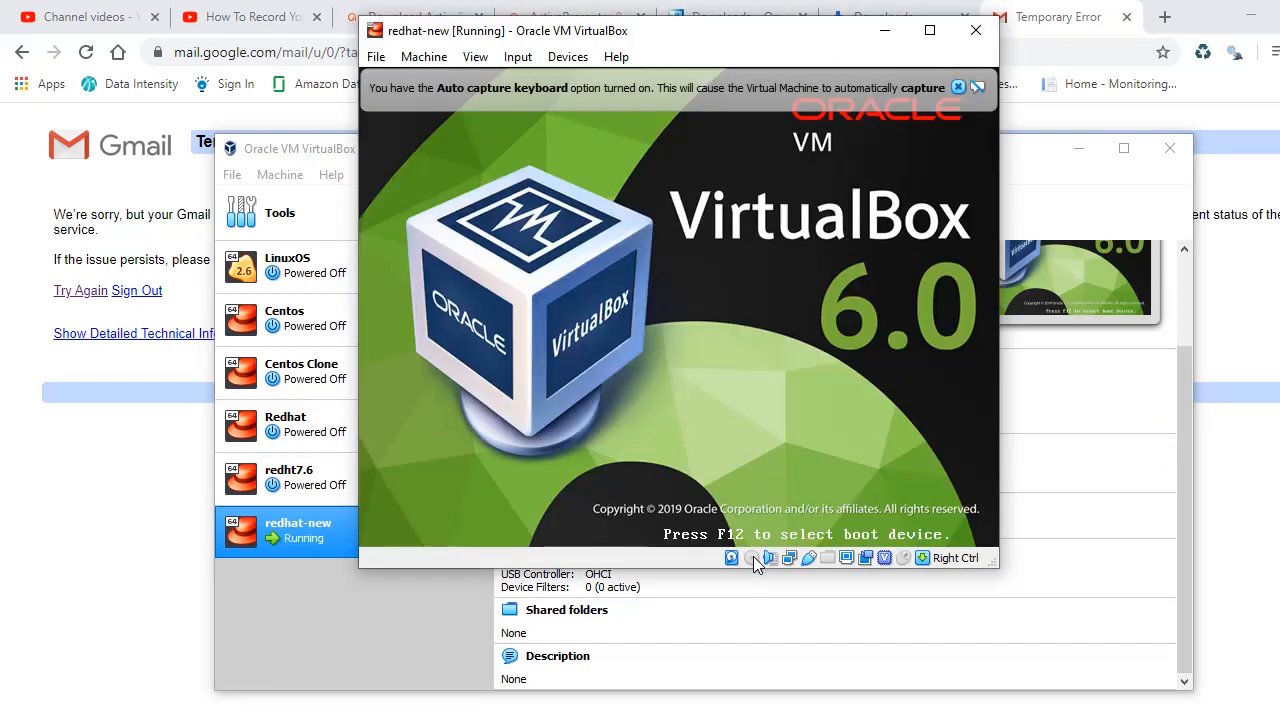
click(753, 557)
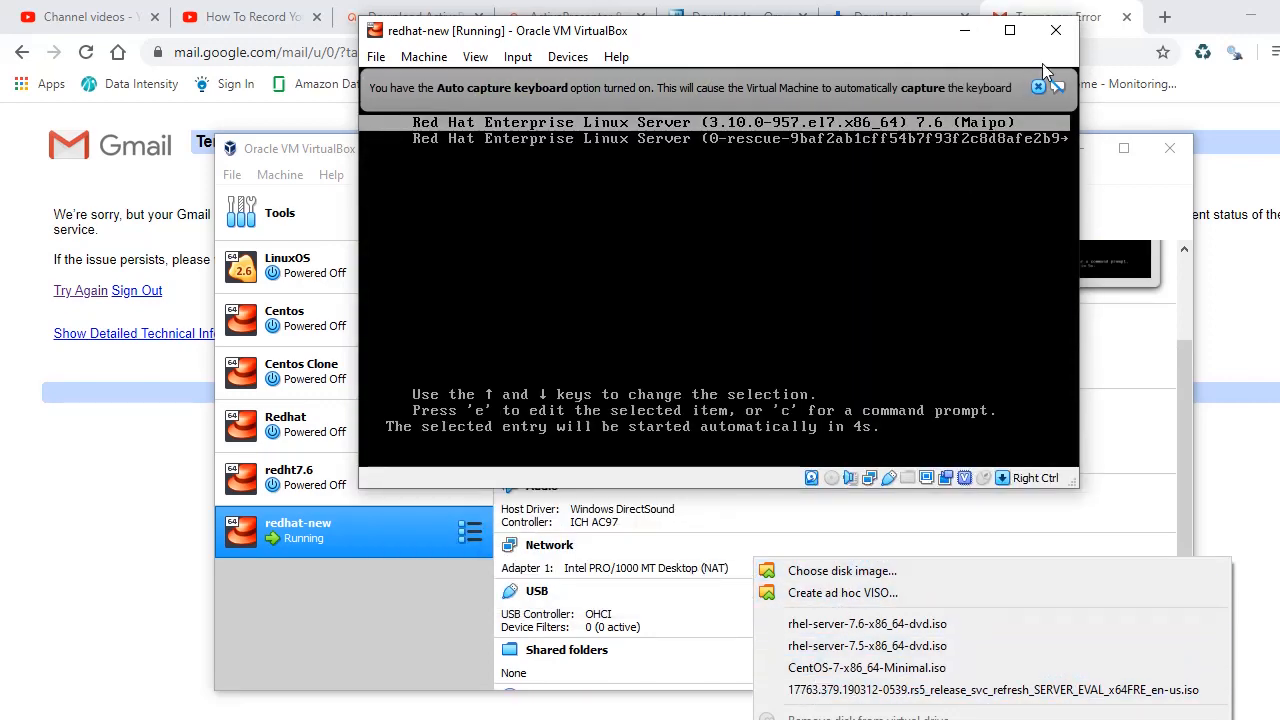
click(1066, 35)
click(1064, 36)
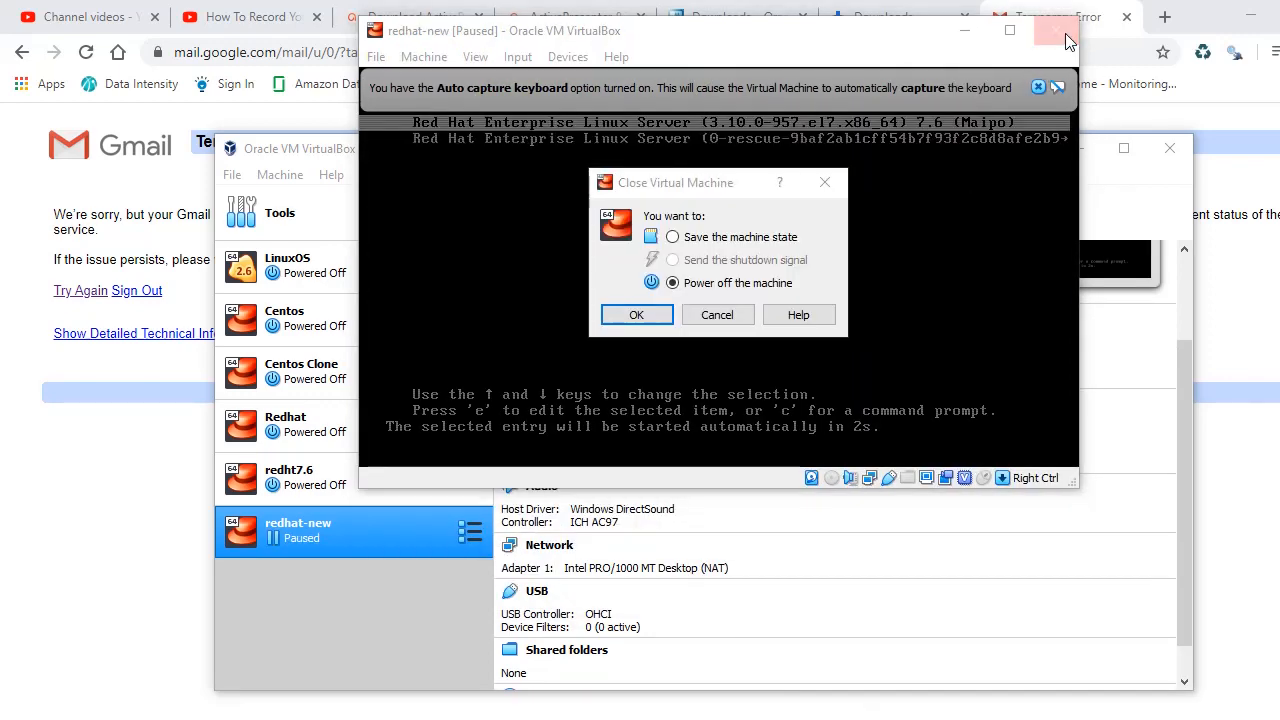
click(622, 314)
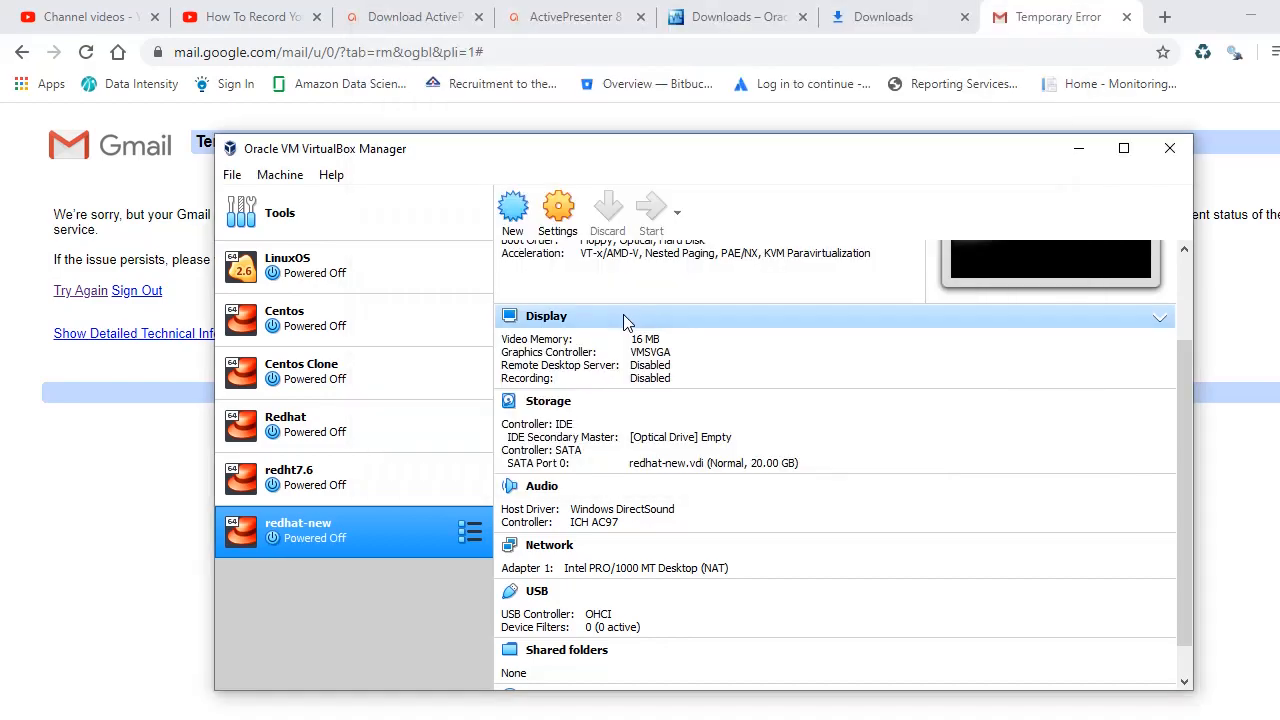